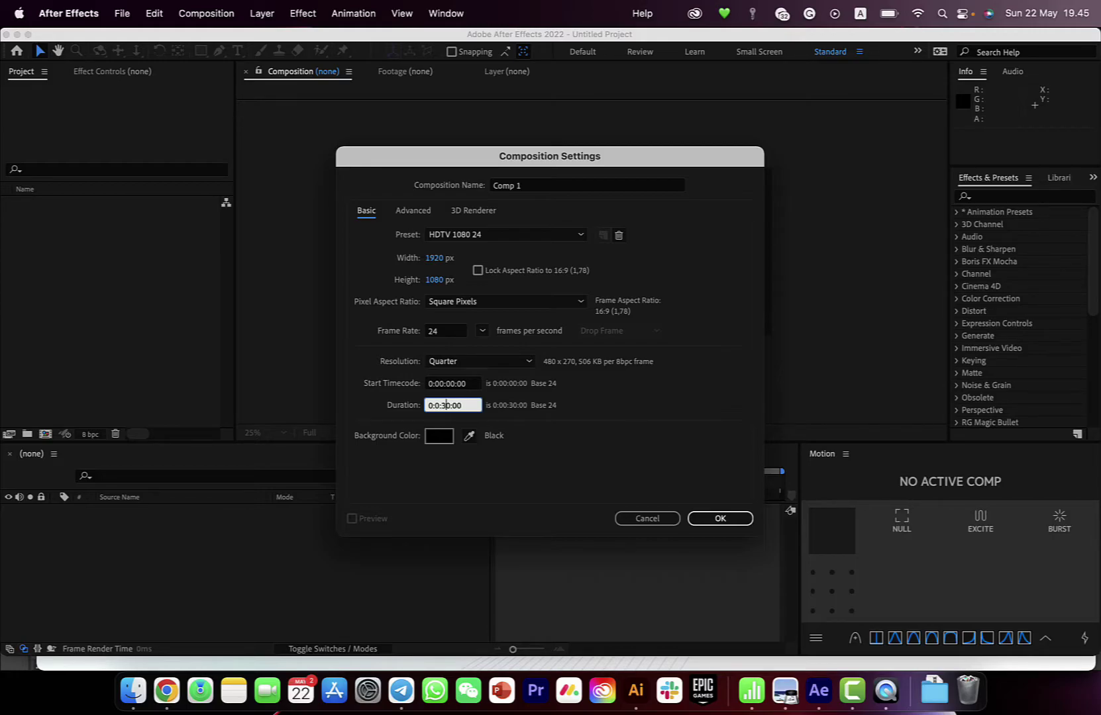
Step: Name the new composition _Main and create it with the remaining settings as shown
left_click(555, 185)
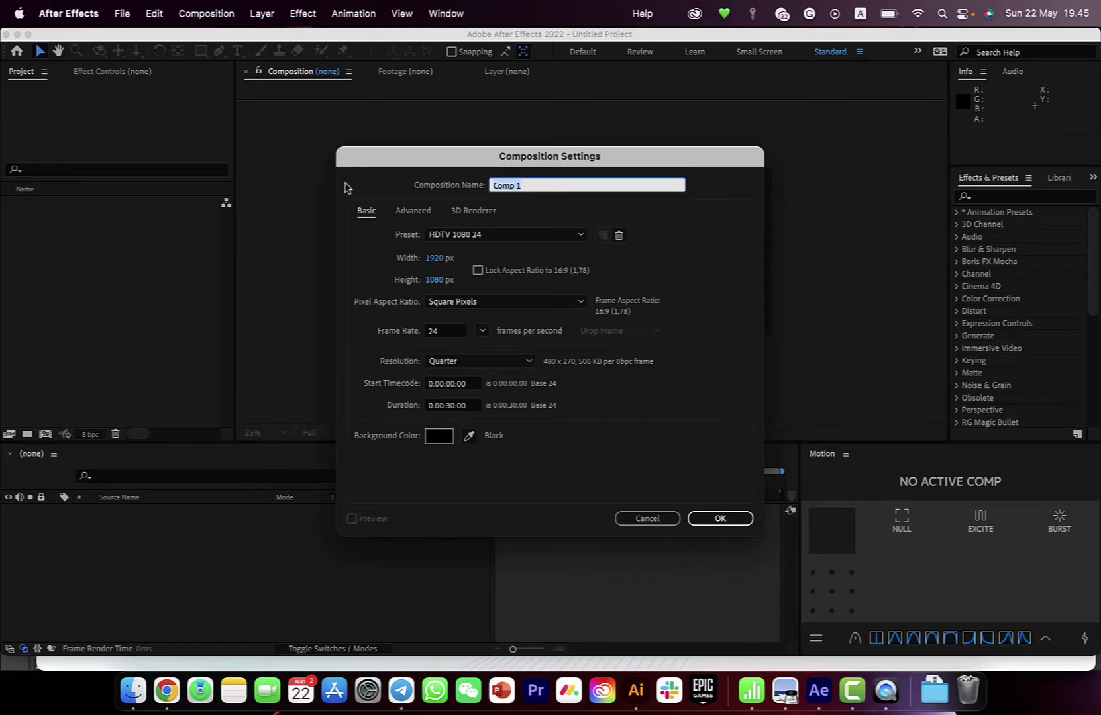
type("_Main")
left_click(728, 518)
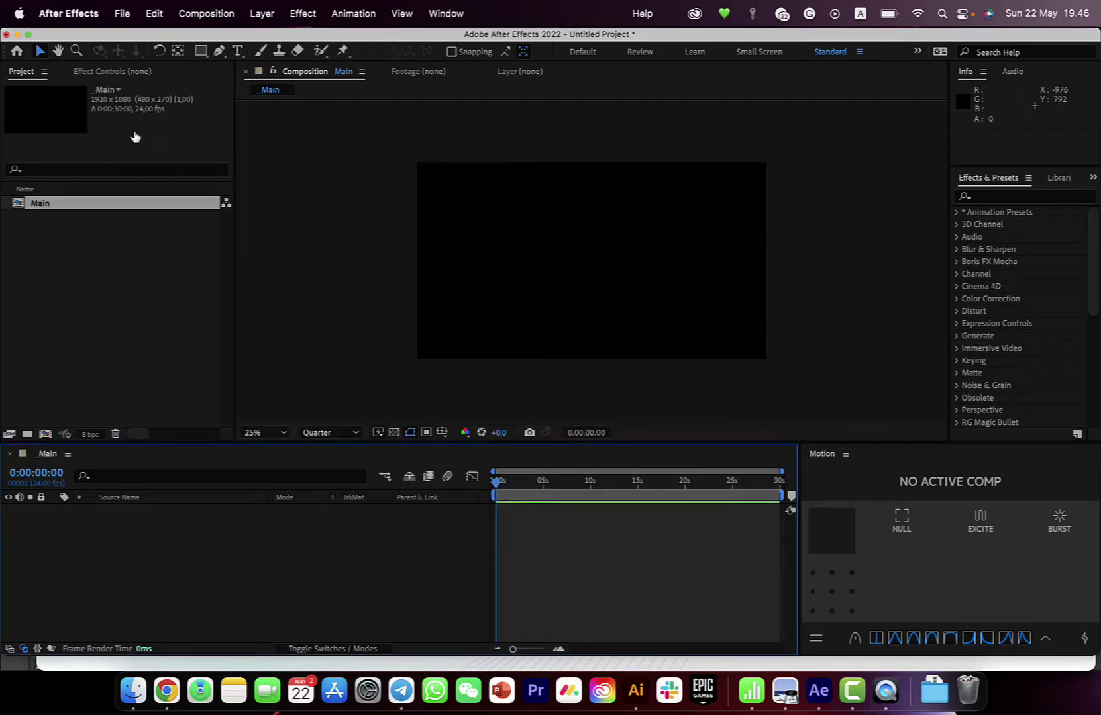
Step: Import Background-01.png and Timbangan.ai from the Tutorial folder, bringing in Timbangan.ai as a Composition with Layer Size footage dimensions
left_click(133, 688)
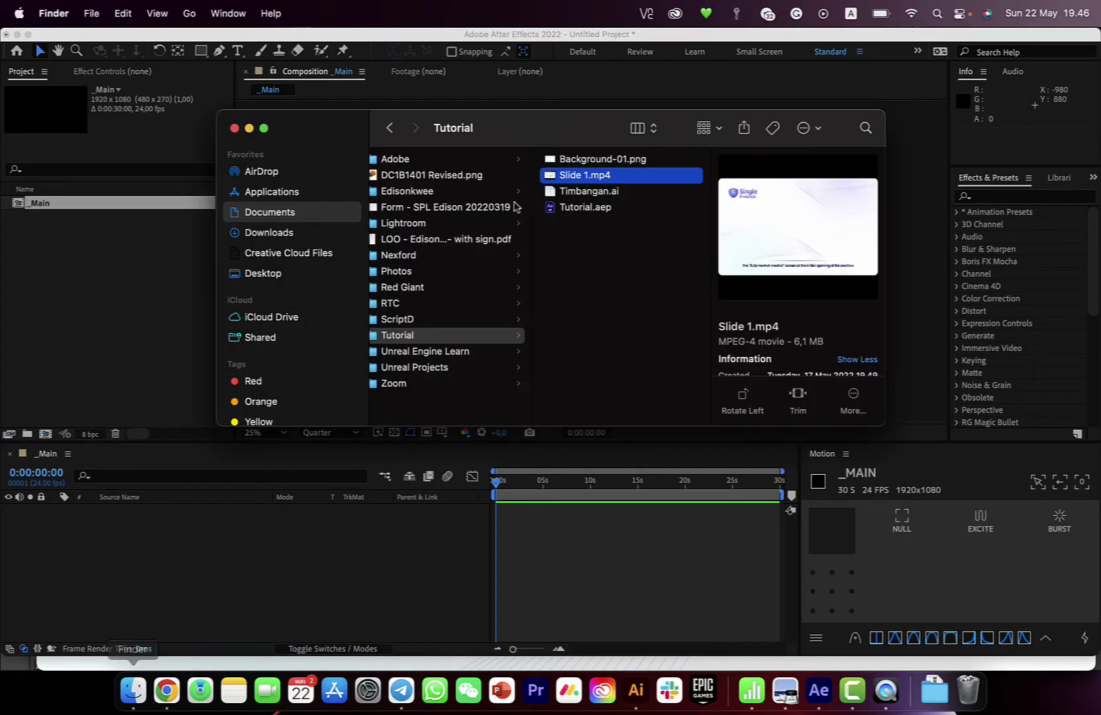
left_click_drag(575, 160, 141, 270)
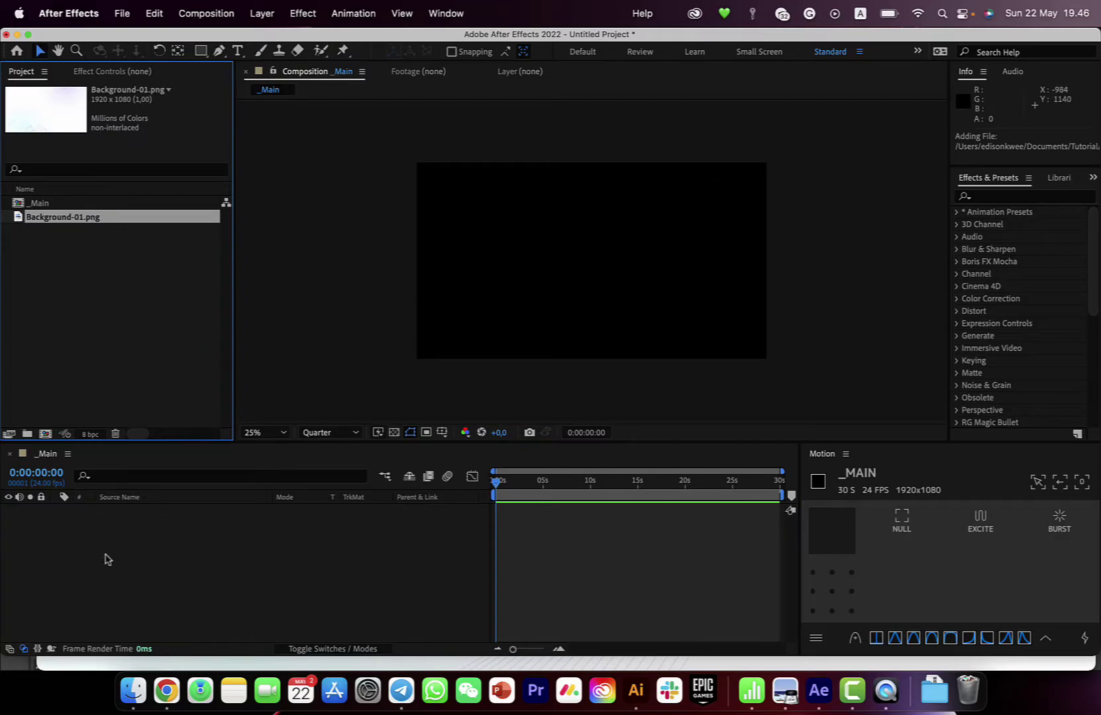
left_click(133, 688)
left_click_drag(594, 193, 141, 280)
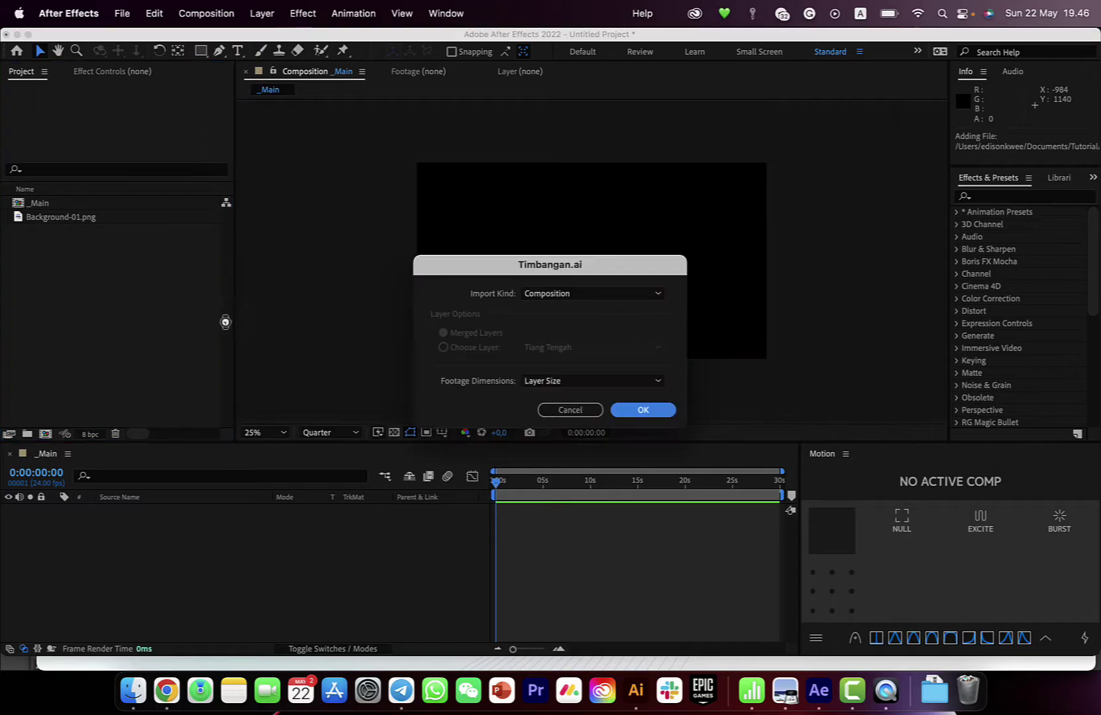
left_click(588, 297)
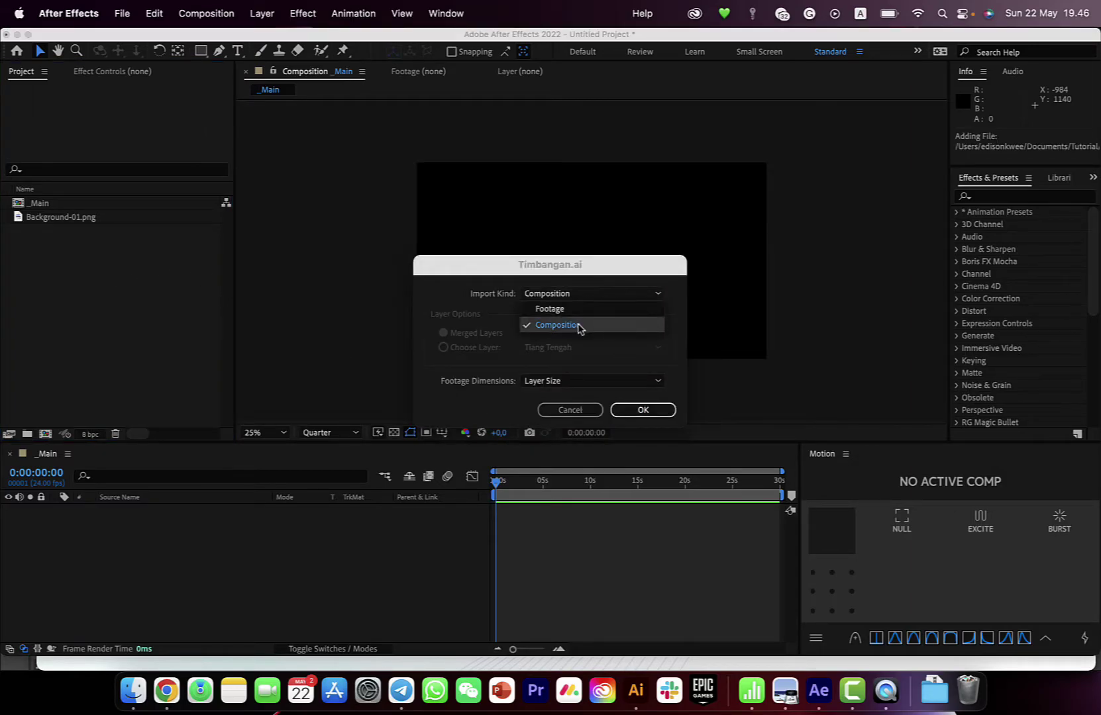
left_click(580, 328)
left_click(553, 387)
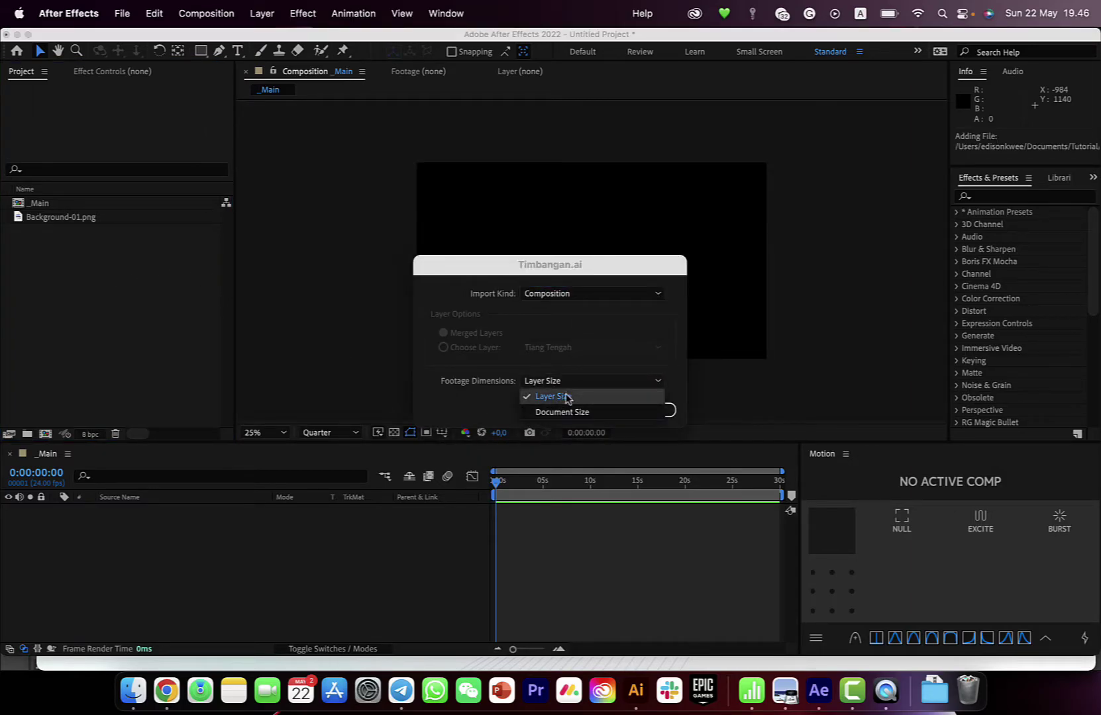
left_click(555, 396)
left_click(643, 410)
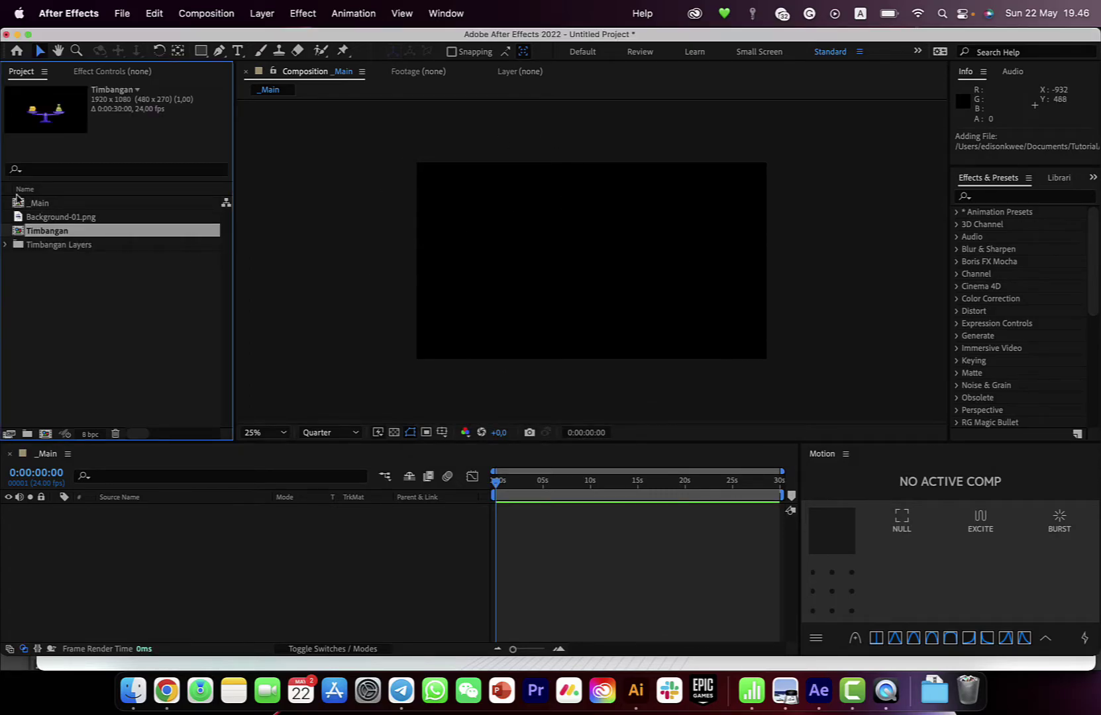
Step: Add Background-01.png to the _Main composition and copy all layers of the Timbangan composition into _Main above it
left_click_drag(39, 220, 111, 561)
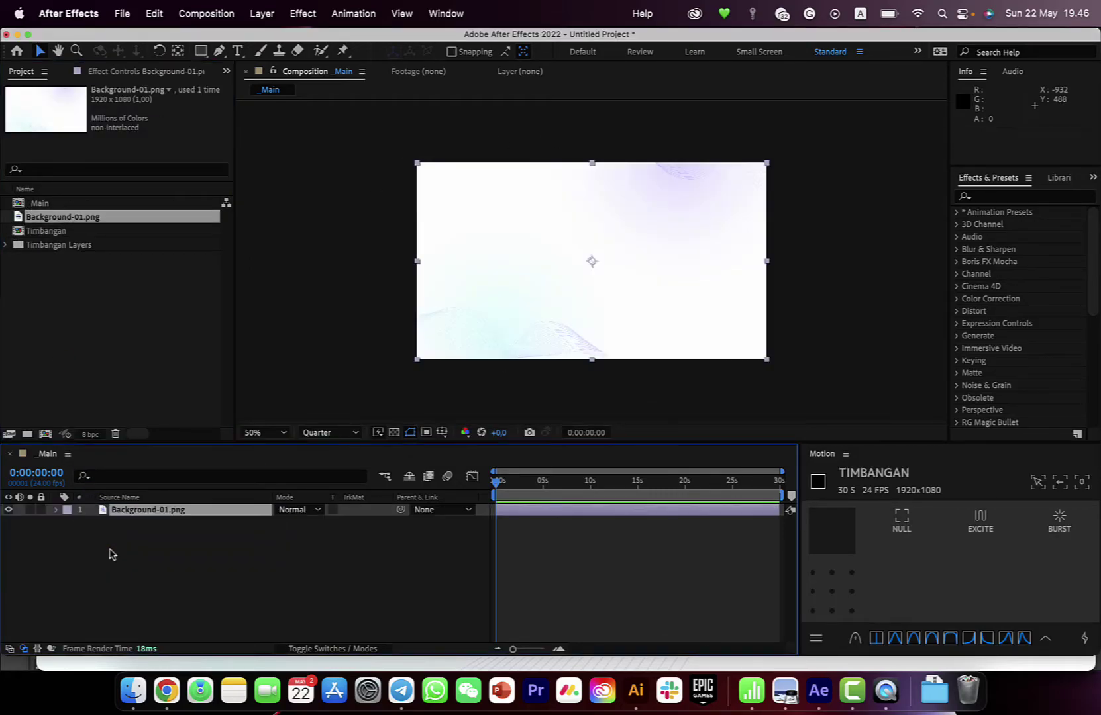
double_click(46, 231)
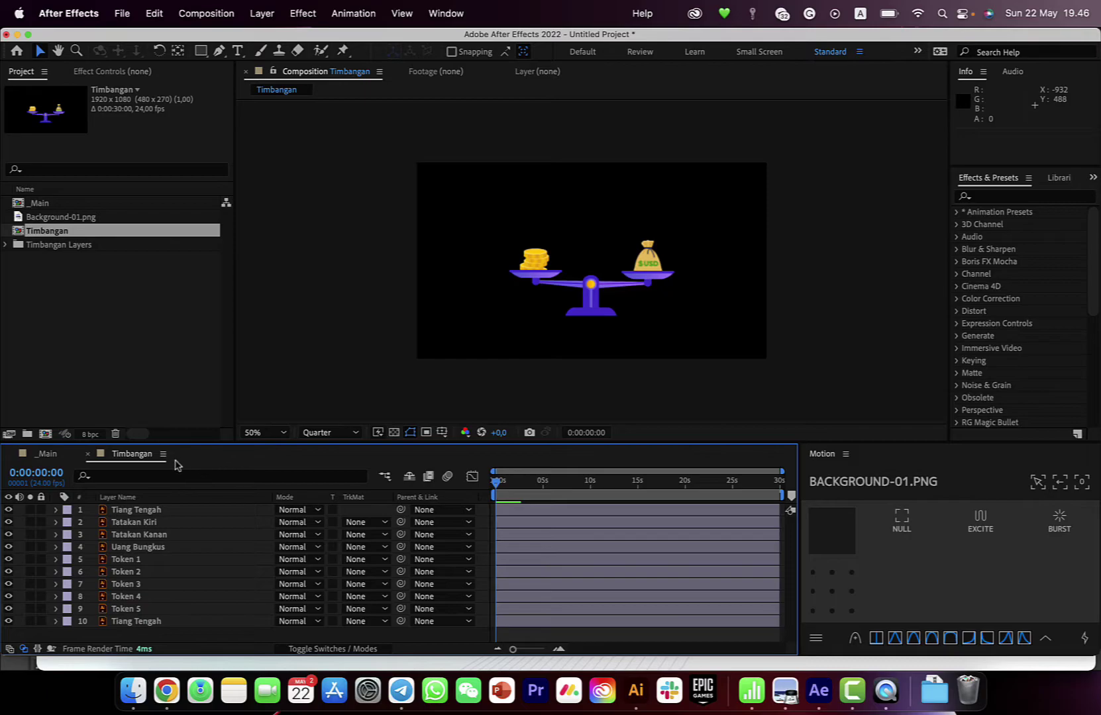
left_click(132, 511)
key("super+a")
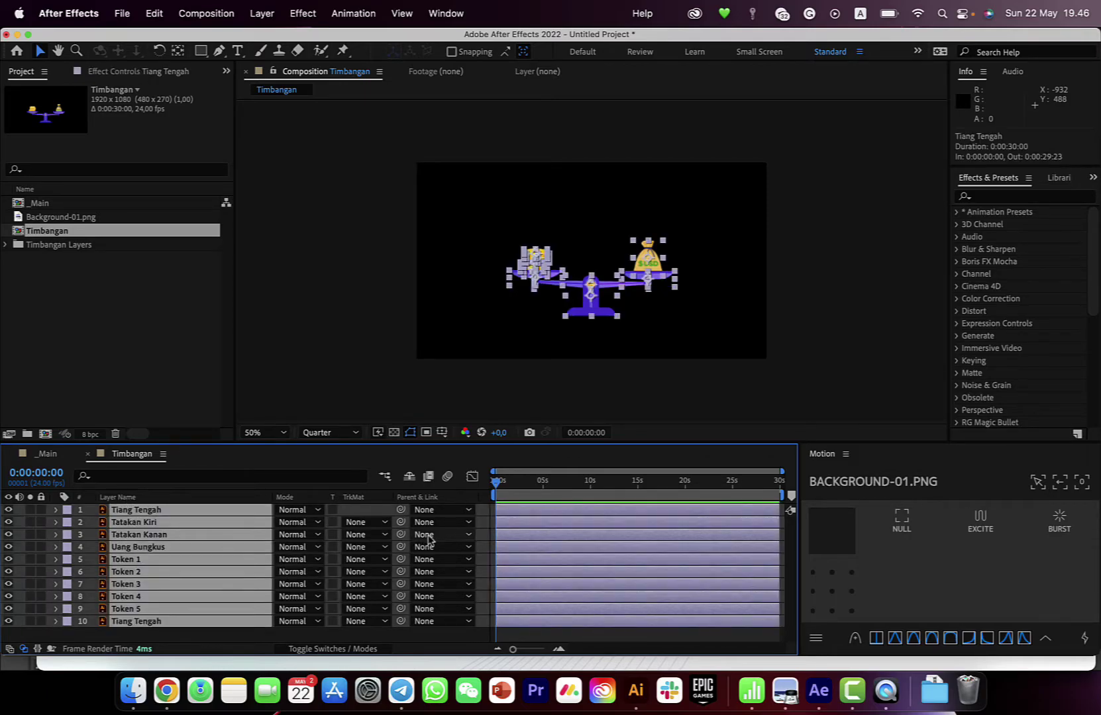
left_click(314, 317)
left_click_drag(390, 212, 889, 391)
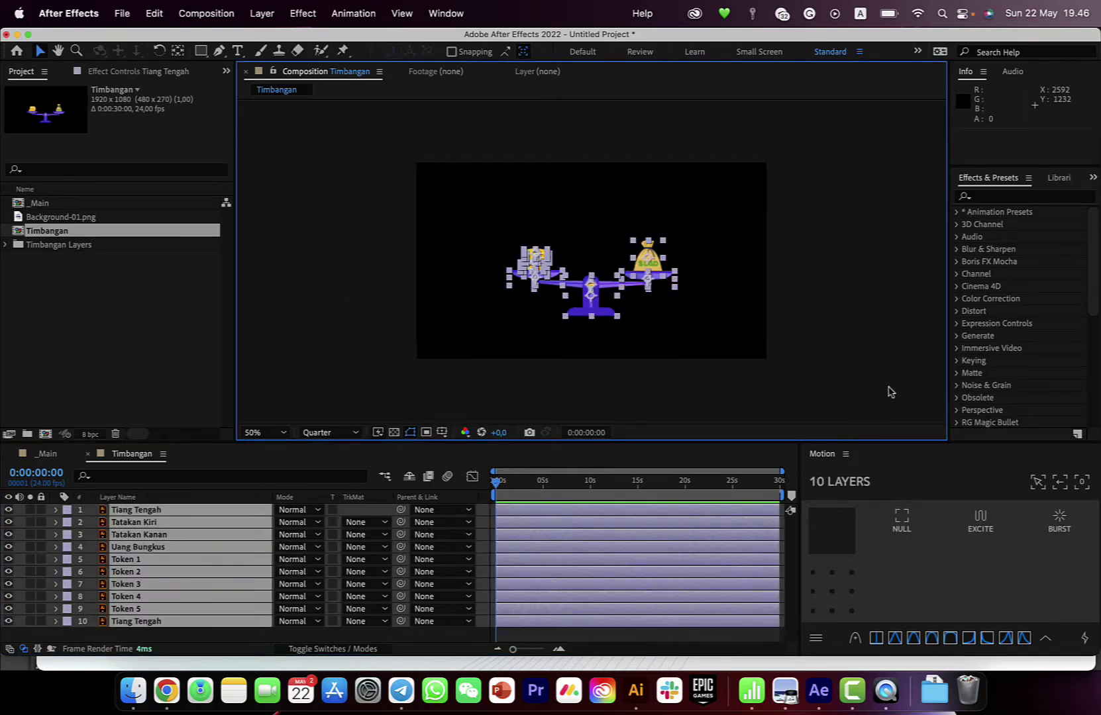
key("super+c")
left_click(48, 454)
key("super+v")
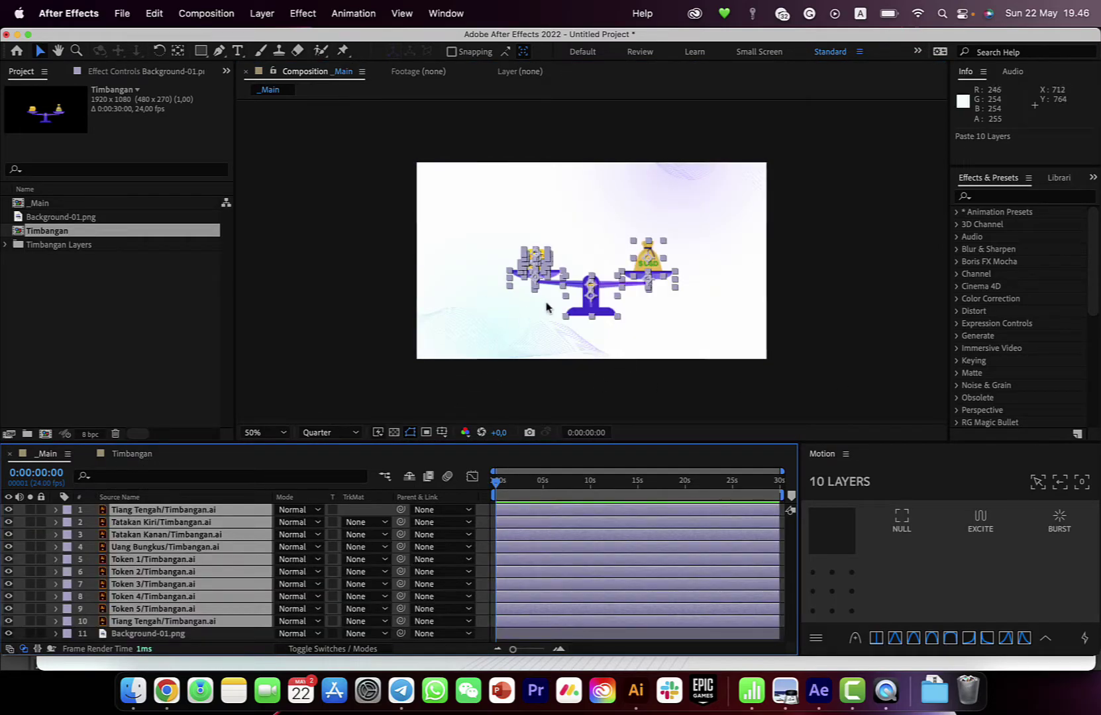
left_click(342, 319)
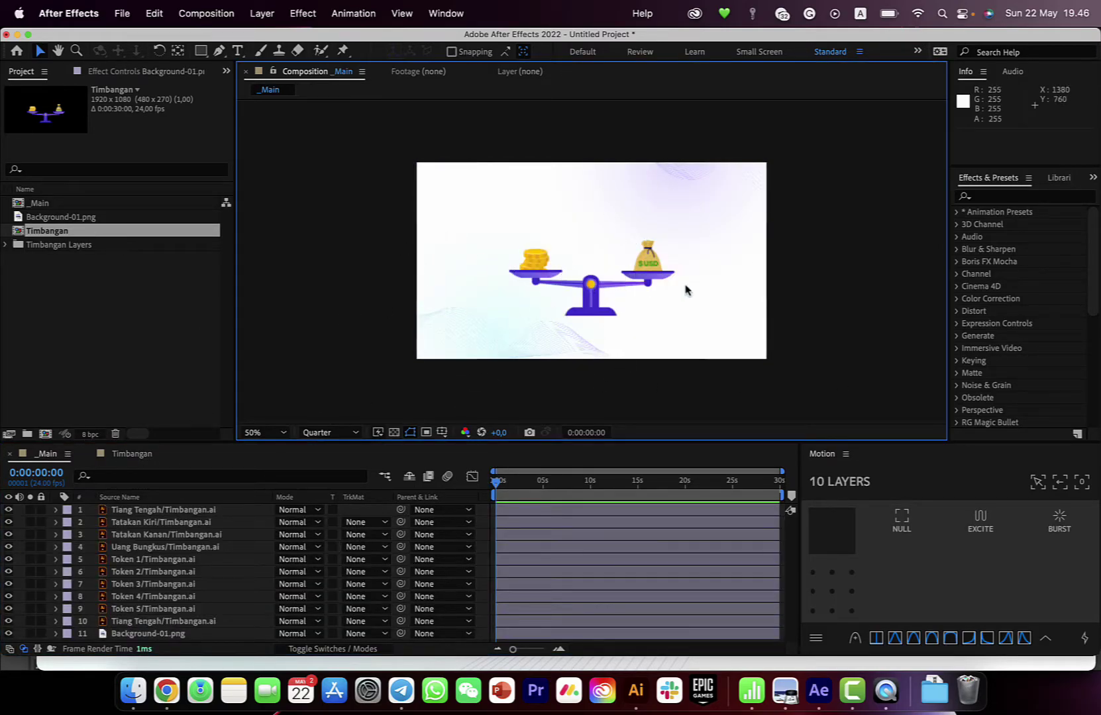
left_click(509, 490)
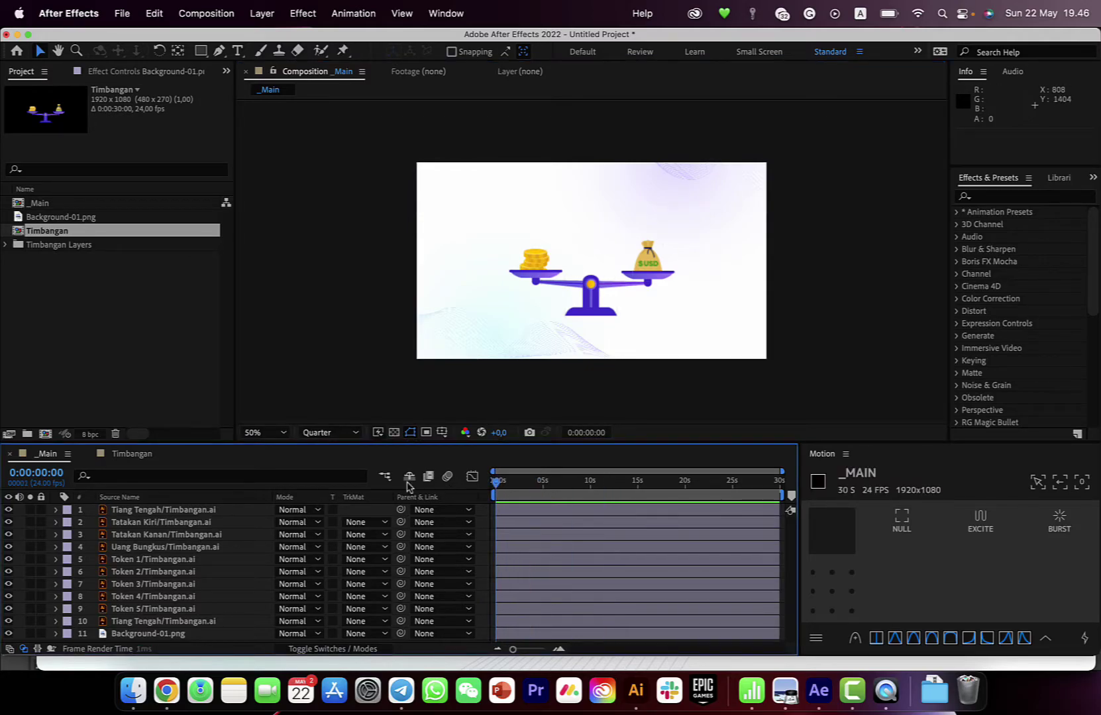
left_click(532, 277)
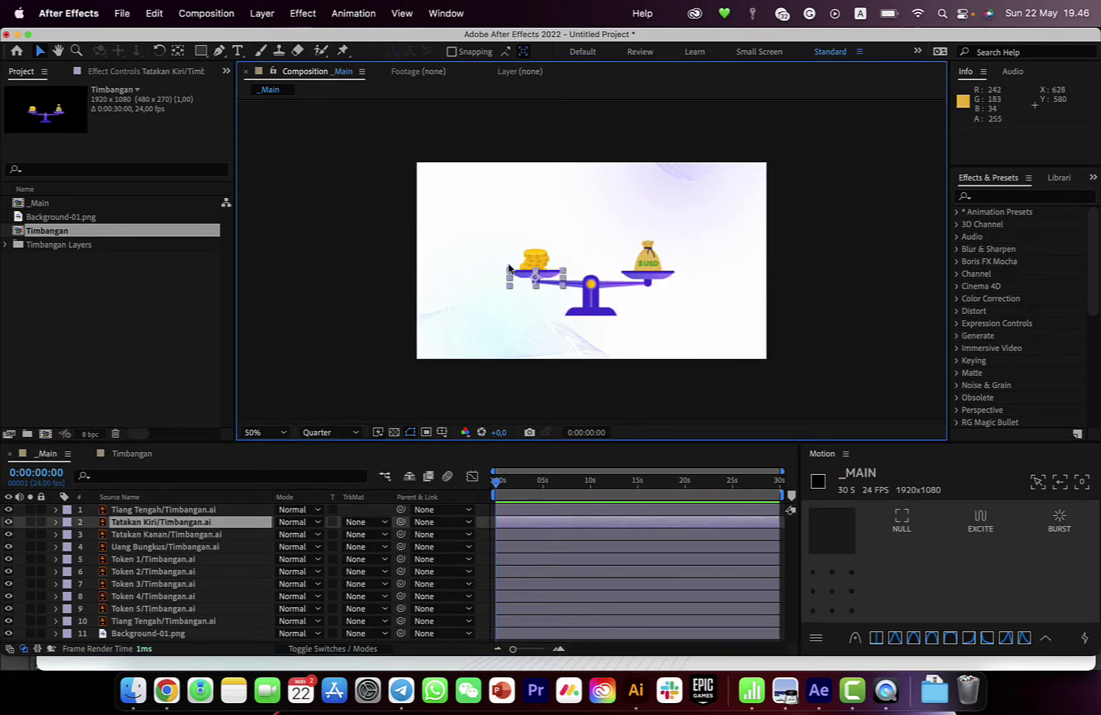
left_click(158, 598)
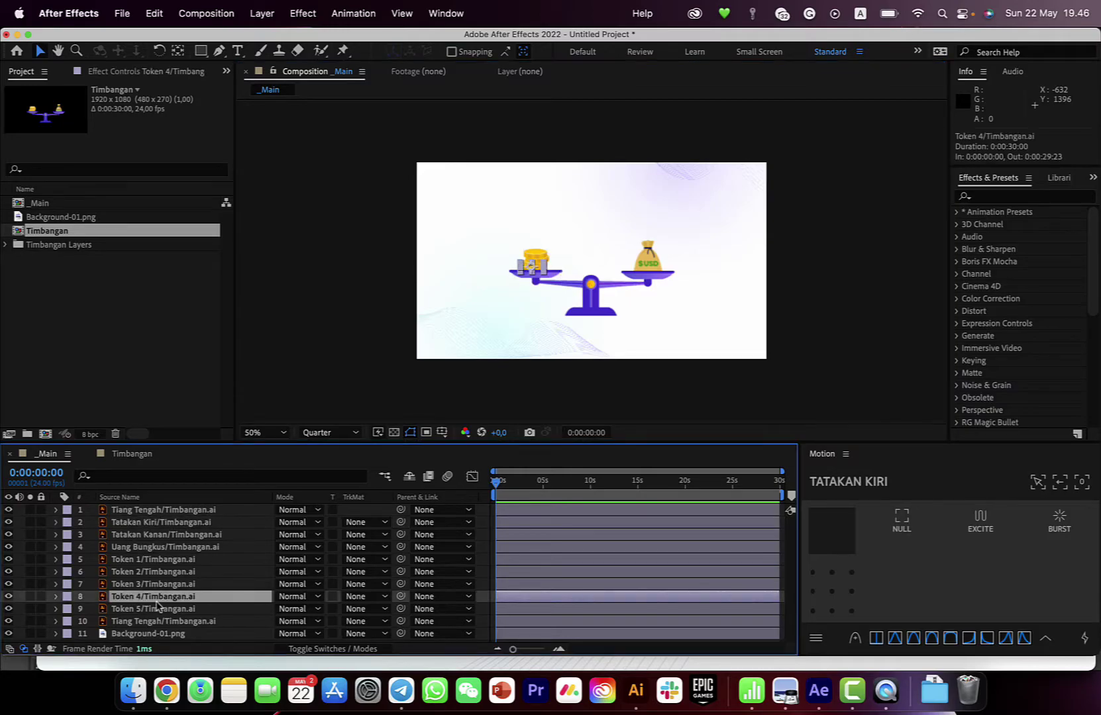
Step: Try rotating the scale's beam, the Tiang Tengah layer just above the background, to see how it turns about its pivot
left_click(619, 291)
key("r")
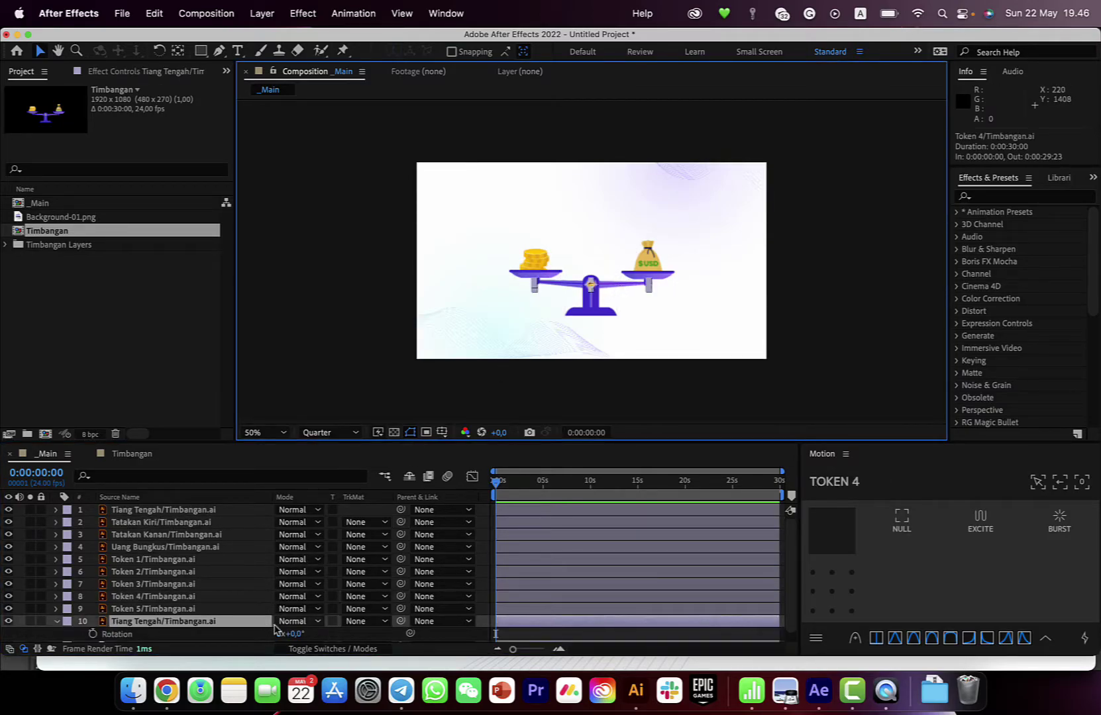
left_click(289, 633)
left_click_drag(290, 633, 292, 625)
left_click(295, 633)
type("2")
key("Return")
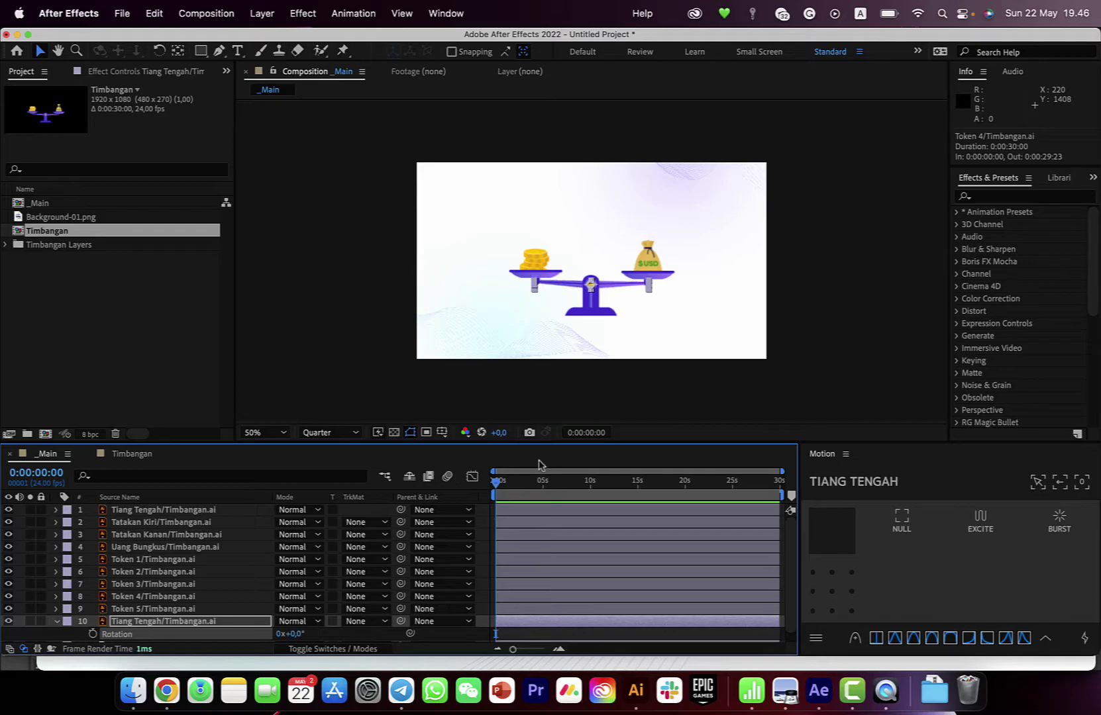
Step: Parent the left pan layer Tatakan Kiri to the beam layer, Tiang Tengah (layer 10)
left_click(516, 277)
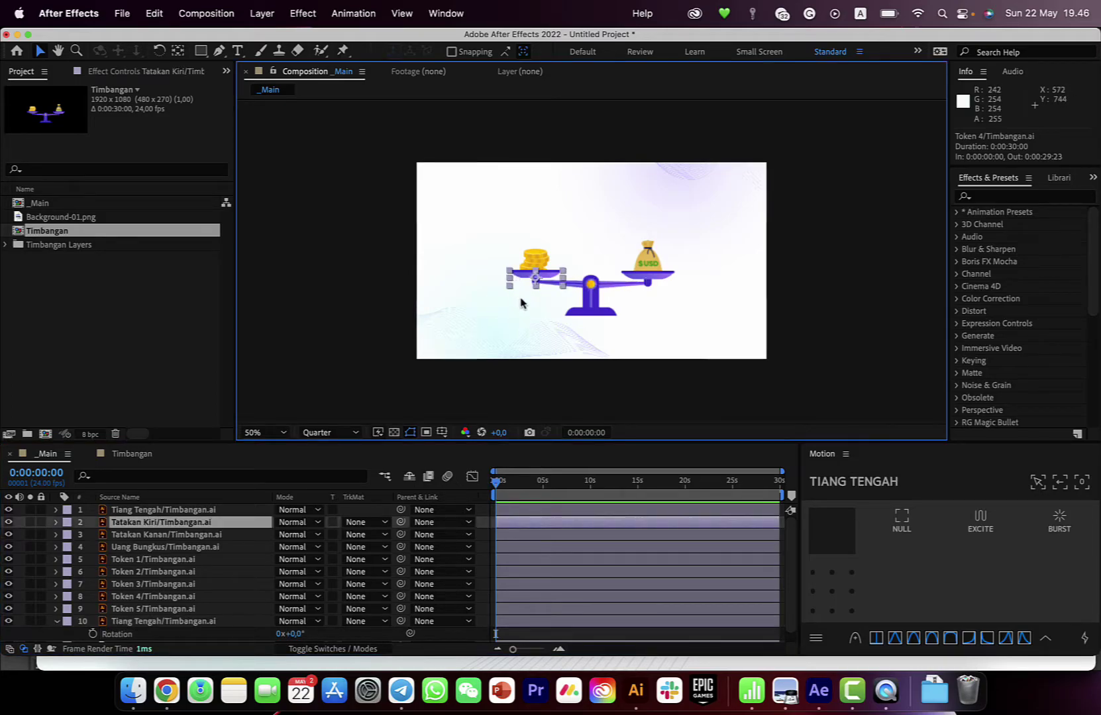
key("period")
key("h")
left_click_drag(483, 305, 476, 268)
key("v")
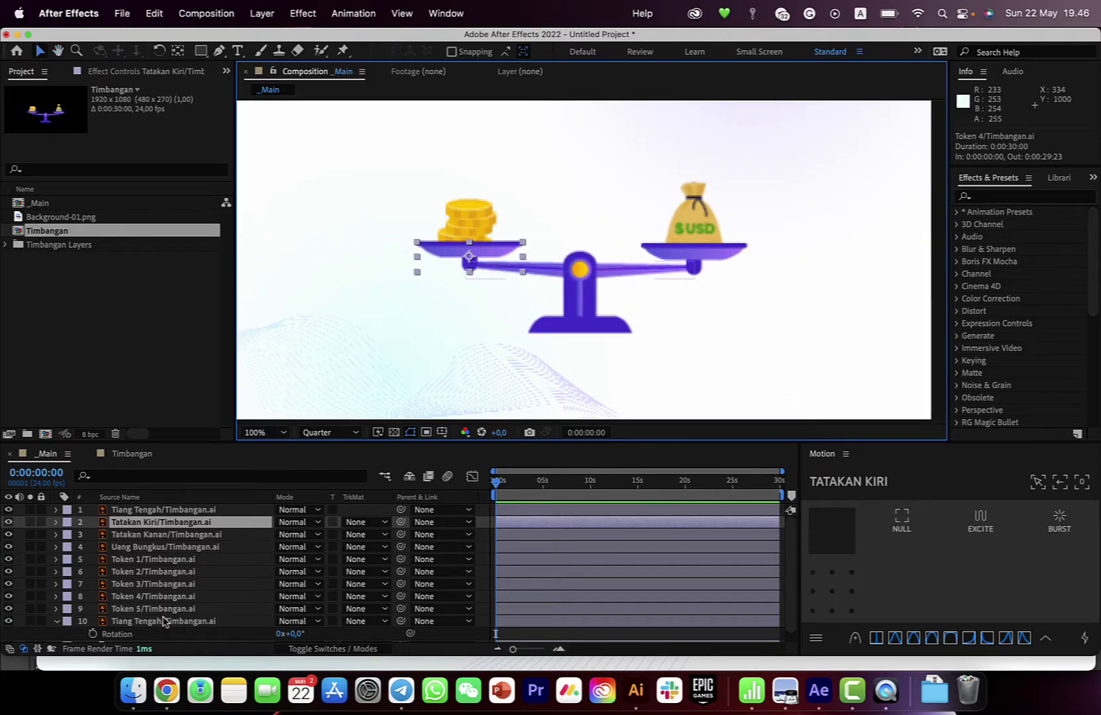
left_click_drag(401, 522, 176, 612)
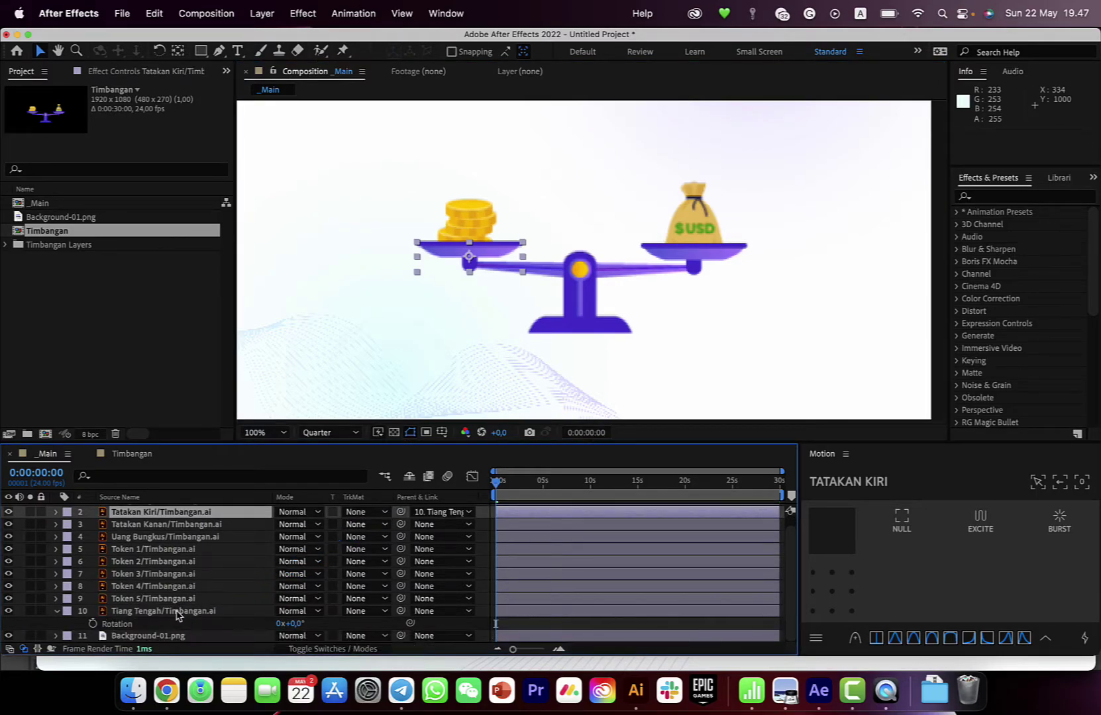
Step: Try a rotation on the beam layer Tiang Tengah to test the left pan's parenting
mouse_move(293, 624)
left_mouse_down()
mouse_move(317, 629)
mouse_move(293, 626)
left_mouse_up()
left_click(293, 626)
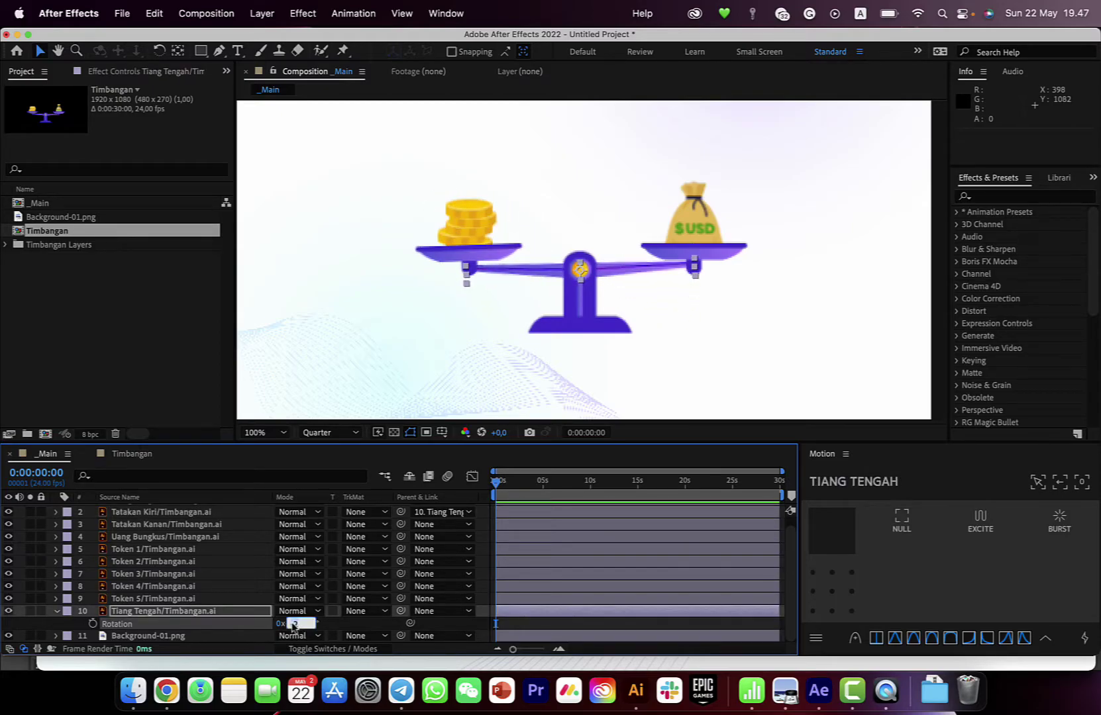
key("Return")
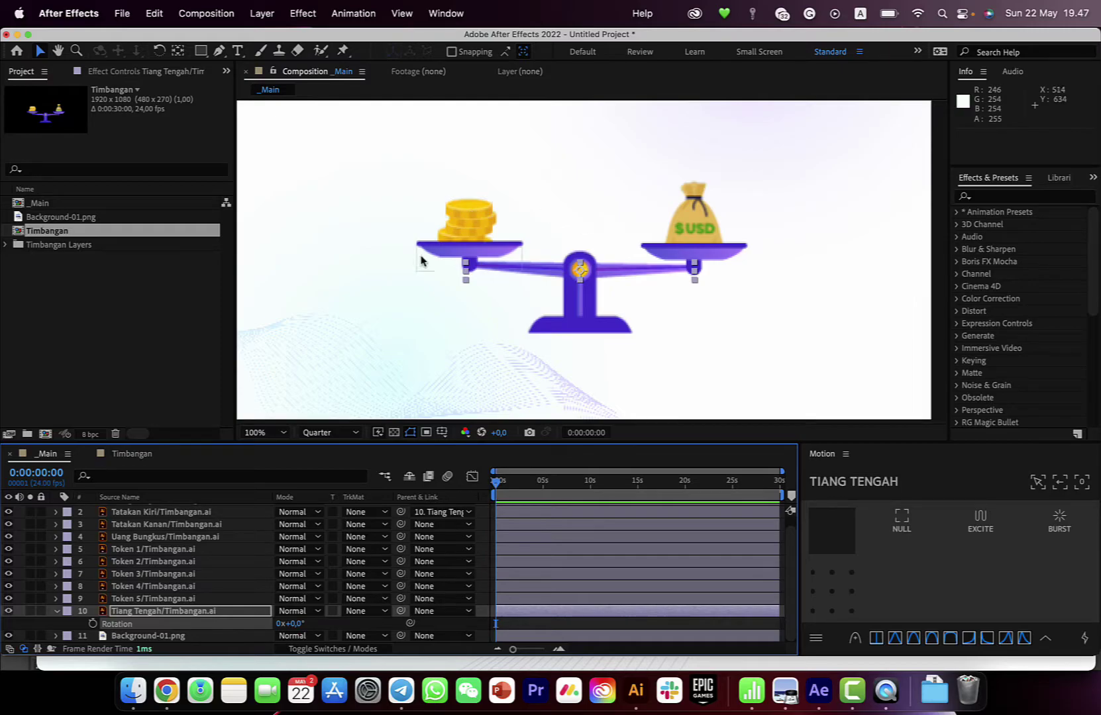
Step: Give Tatakan Kiri's Rotation the expression thisComp.layer("Tiang Tengah").transform.rotation*-1, linked from the beam's rotation
left_click(427, 257)
key("r")
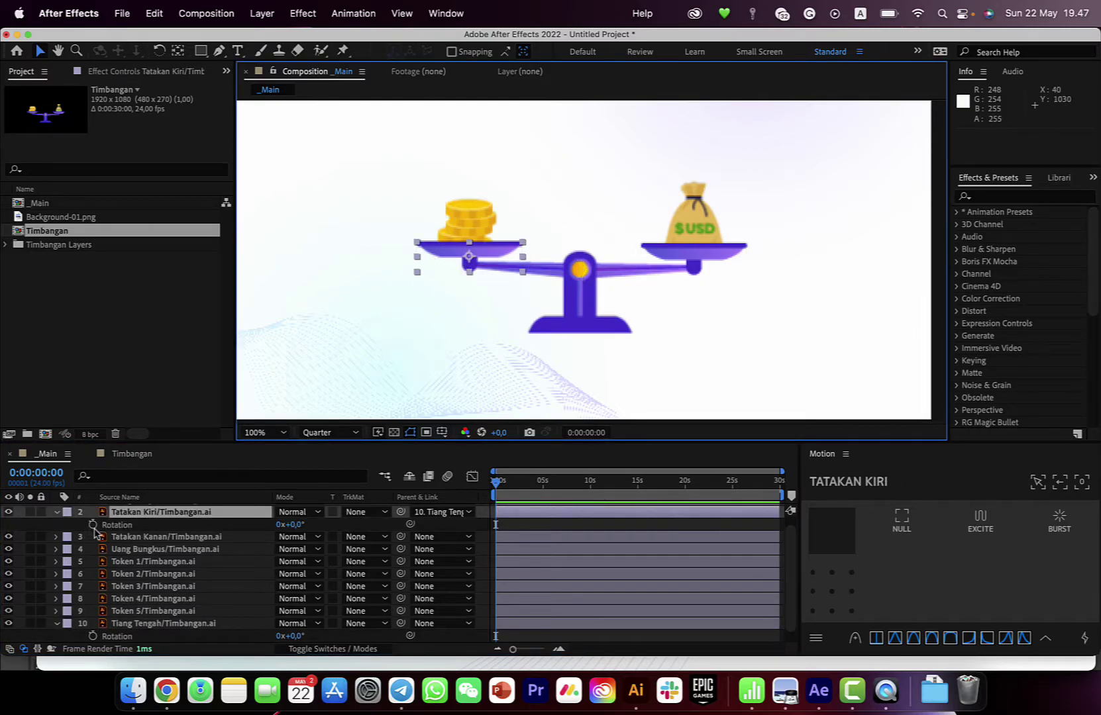
left_click(93, 525, "alt")
left_click_drag(317, 541, 190, 630)
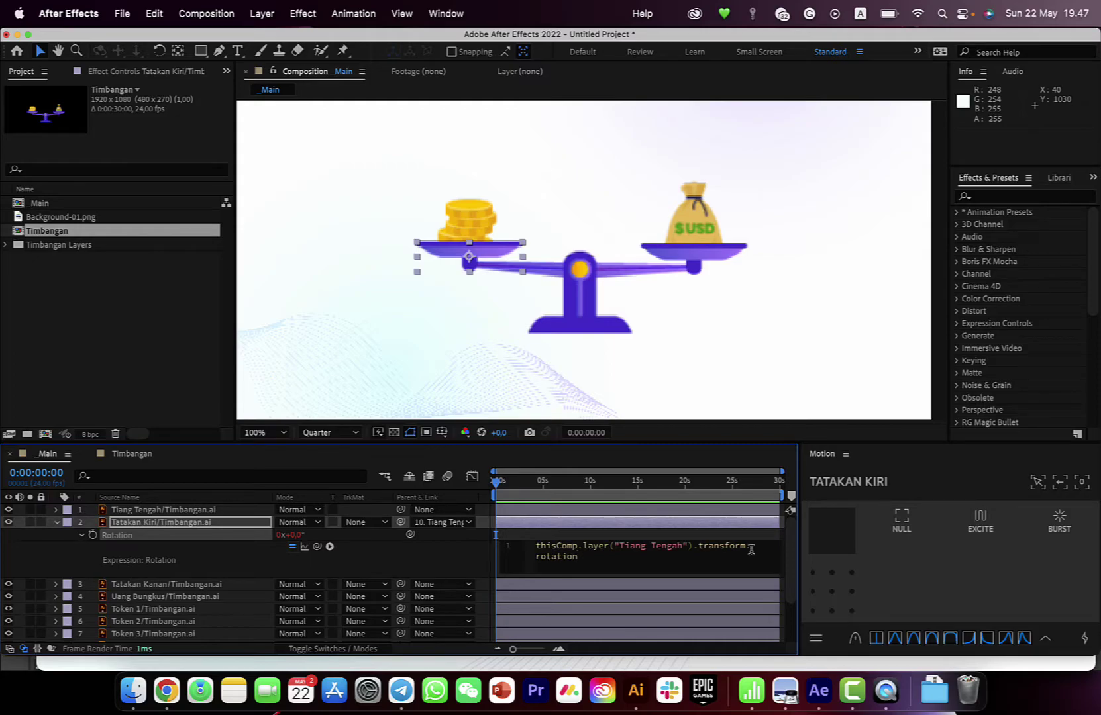
left_click(636, 533)
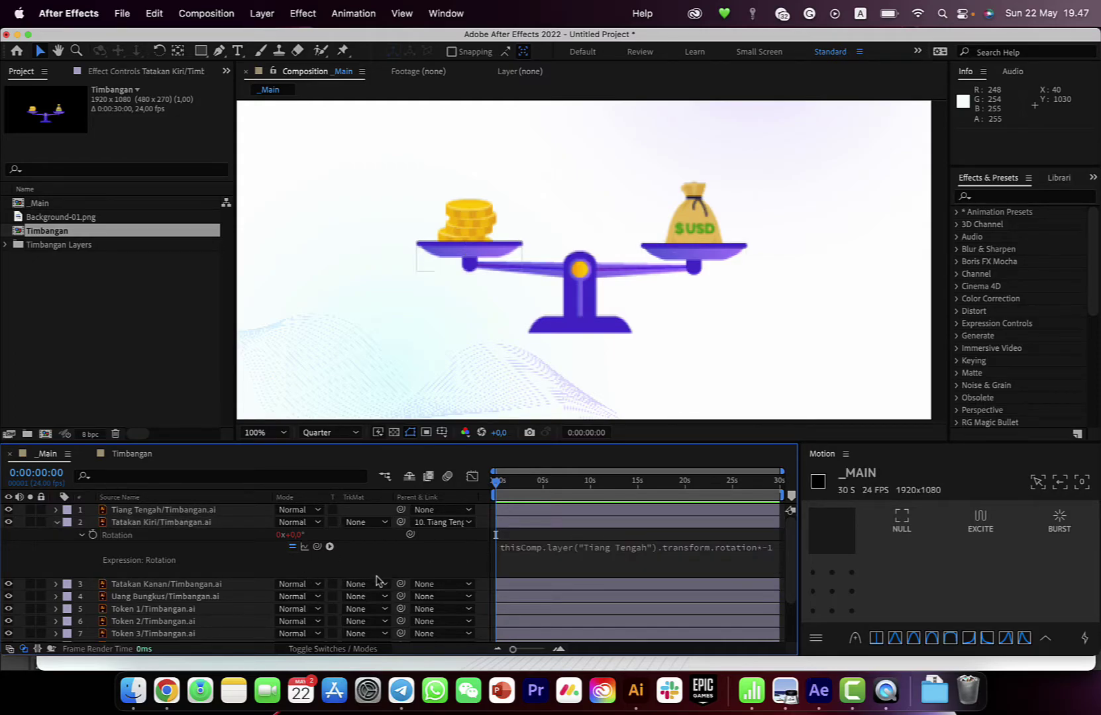
Step: Set the rotation of the beam layer Tiang Tengah (layer 10) to 10° and check the left pan's rotation expression
scroll(331, 582, "down", 5)
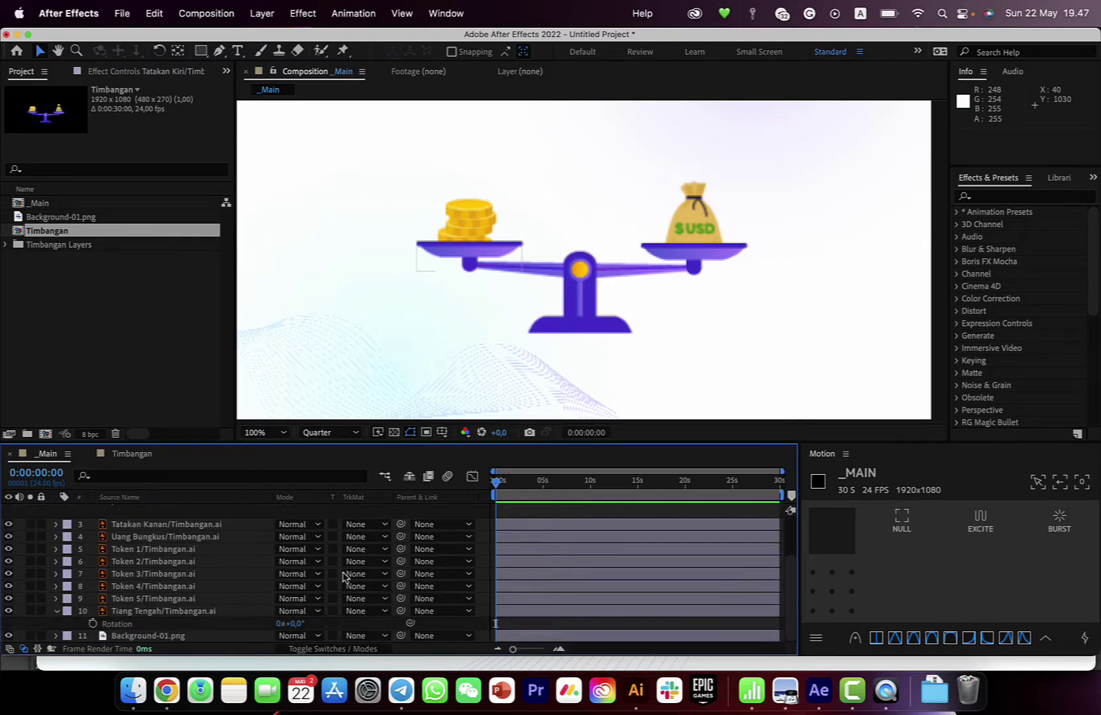
scroll(306, 614, "up", 3)
scroll(306, 614, "up", 2)
scroll(303, 620, "down", 4)
left_click(299, 625)
type("10")
key("Return")
scroll(496, 534, "up", 3)
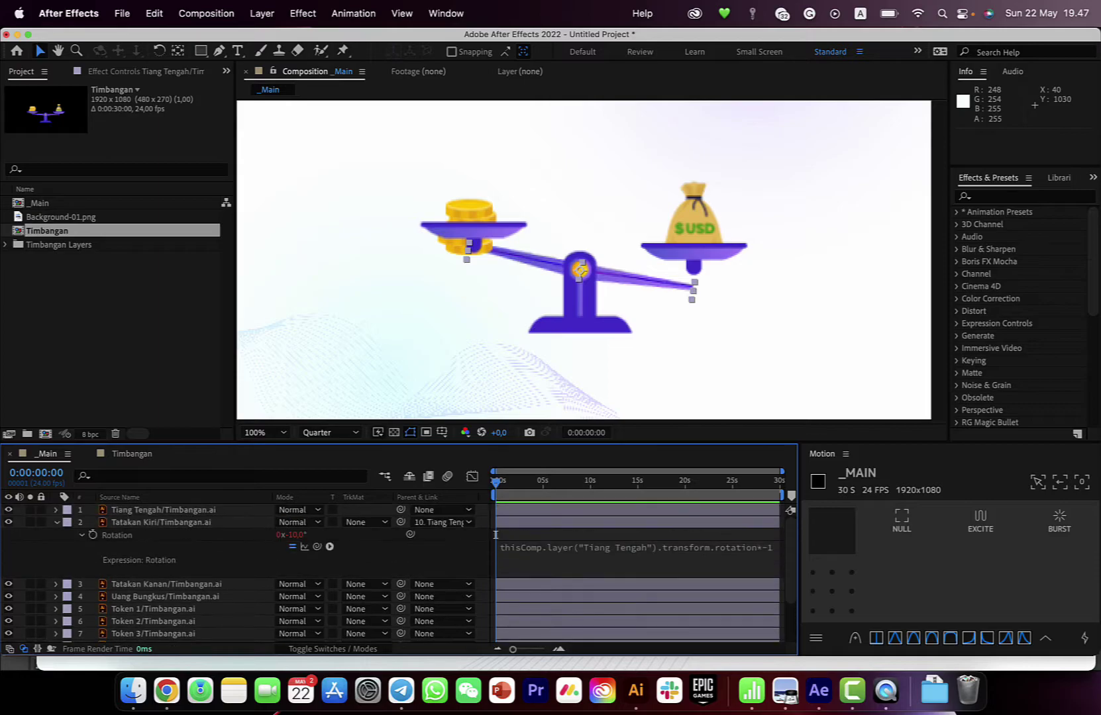
left_click(610, 542)
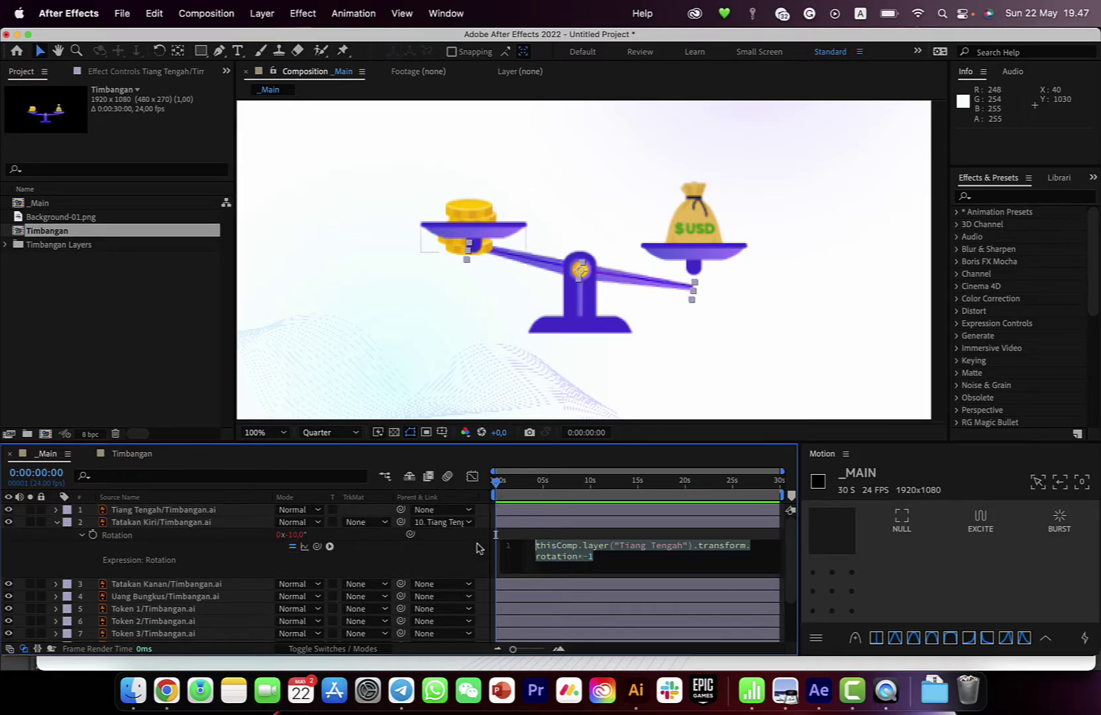
left_click(580, 536)
Step: Give the right pan layer Tatakan Kanan's Rotation the expression thisComp.layer("Tiang Tengah").transform.rotation*-1, linked from the beam's rotation
left_click(716, 242)
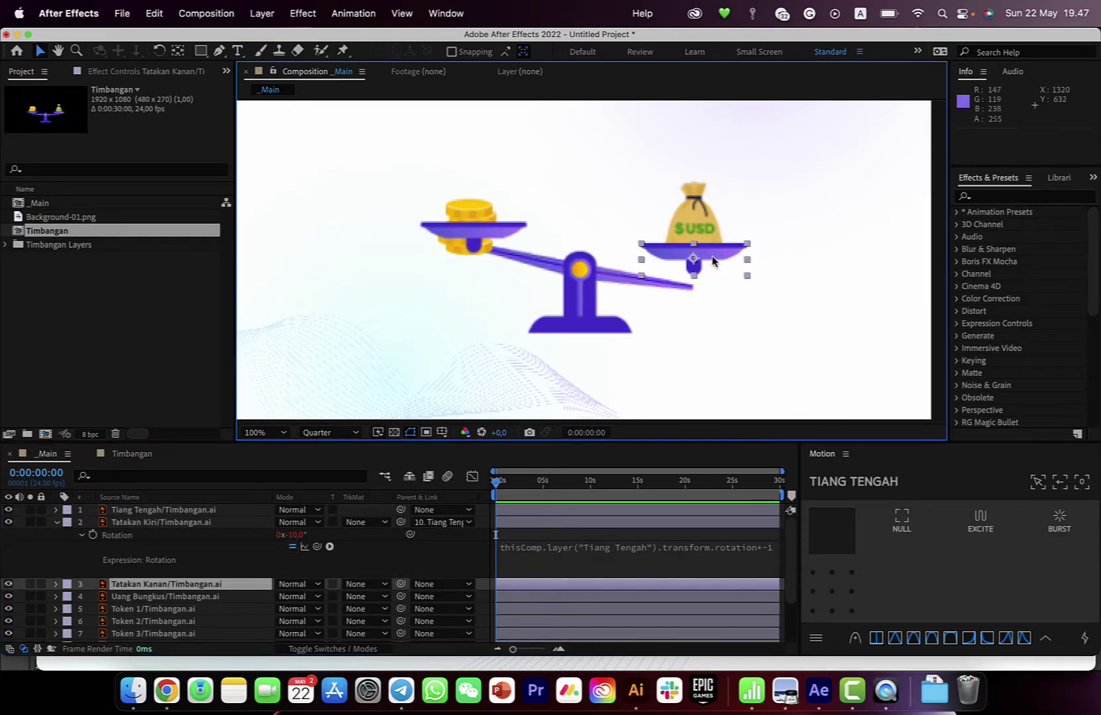
left_click(55, 584)
left_click(68, 597)
scroll(93, 599, "down", 2)
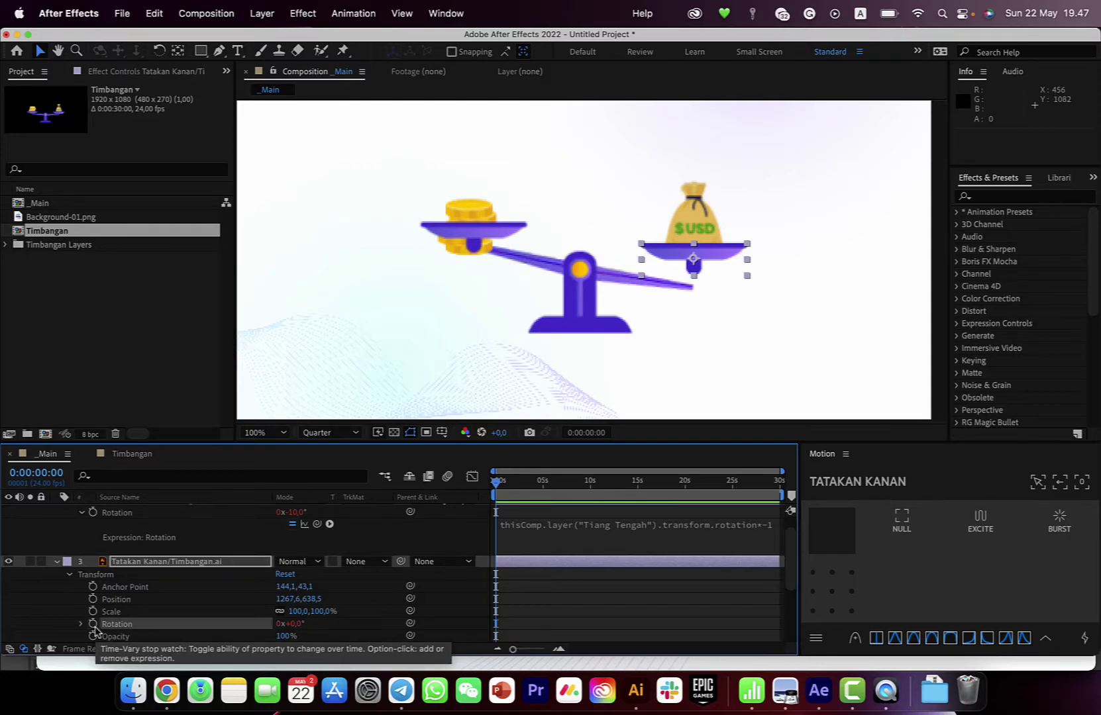
left_click(94, 625, "alt")
scroll(198, 598, "down", 5)
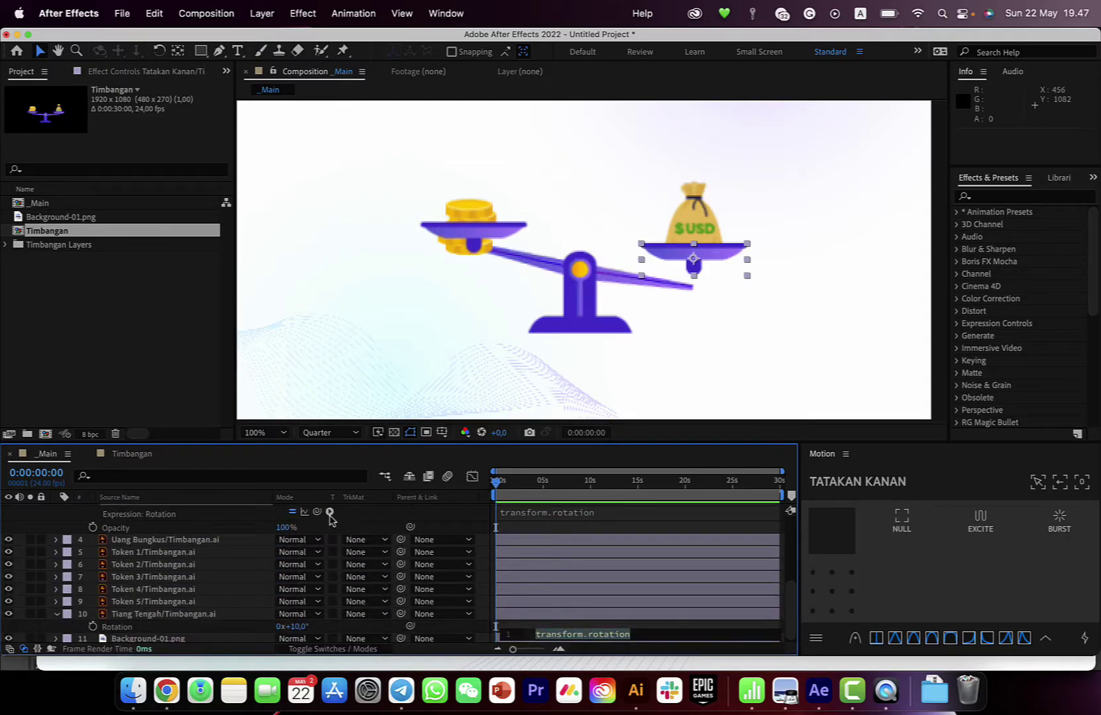
left_click_drag(319, 512, 124, 628)
scroll(585, 589, "up", 5)
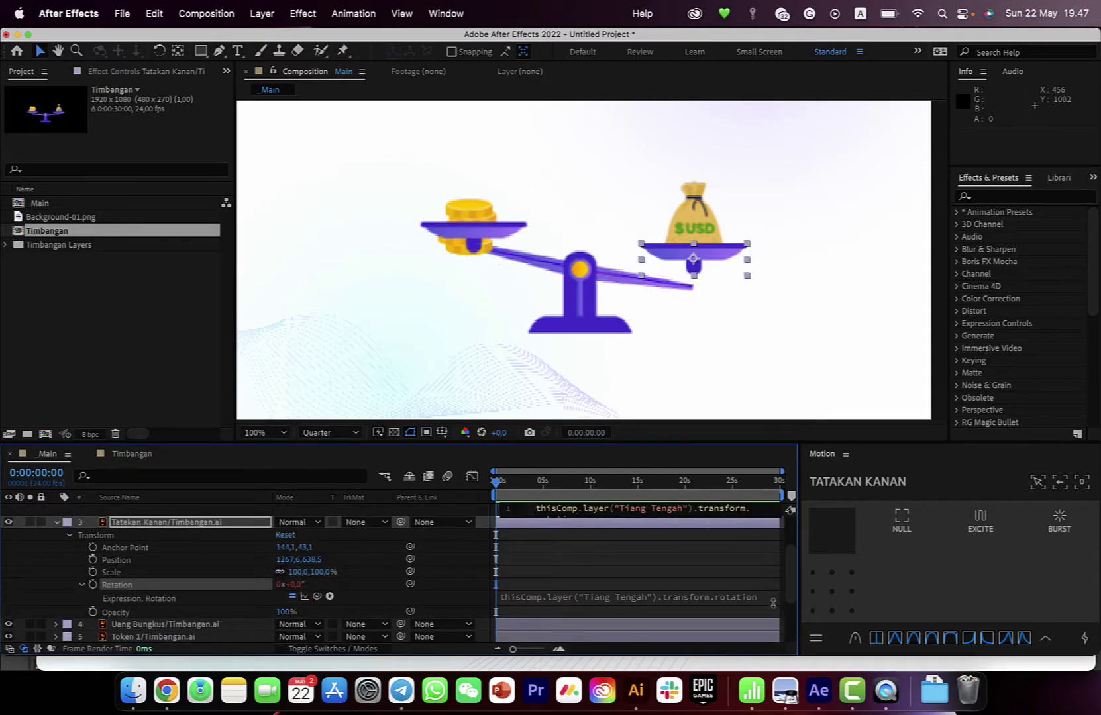
left_click(763, 598)
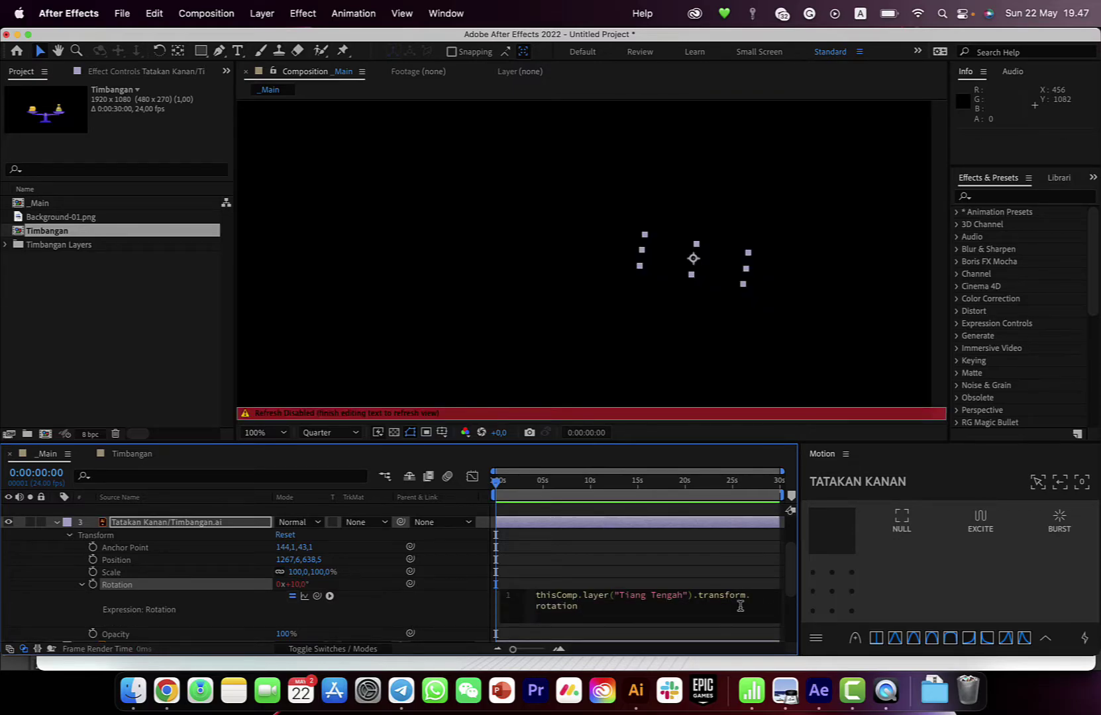
left_click(689, 570)
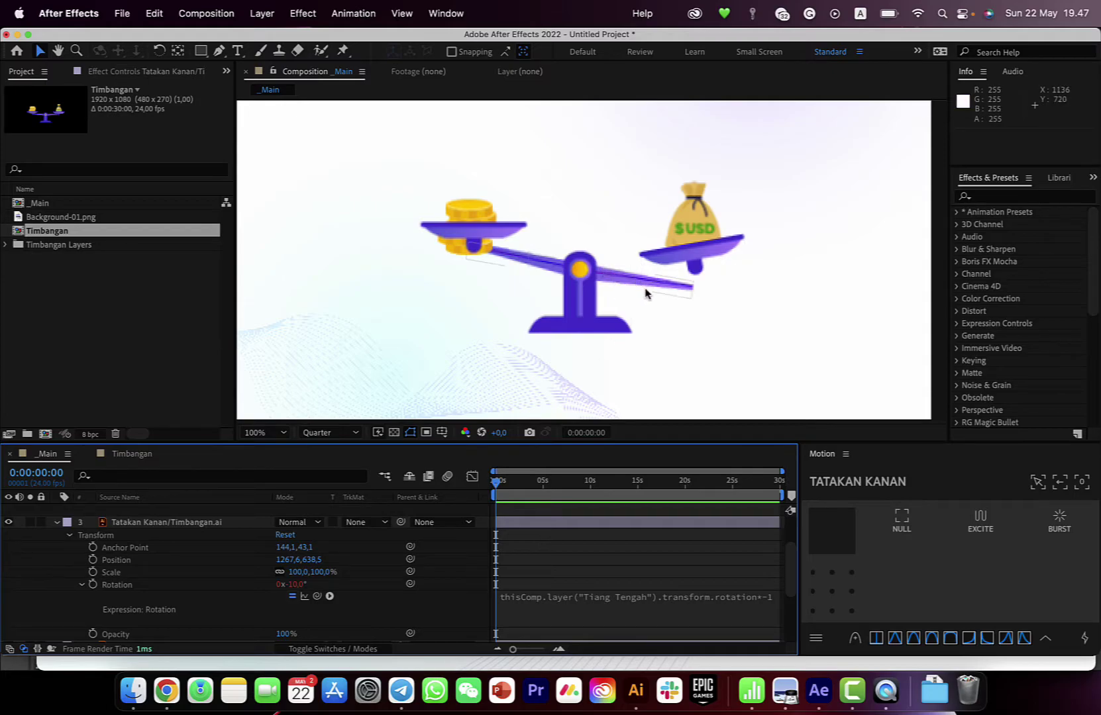
Step: Set the rotation of the beam layer Tiang Tengah (layer 10) to 0°
left_click(659, 296)
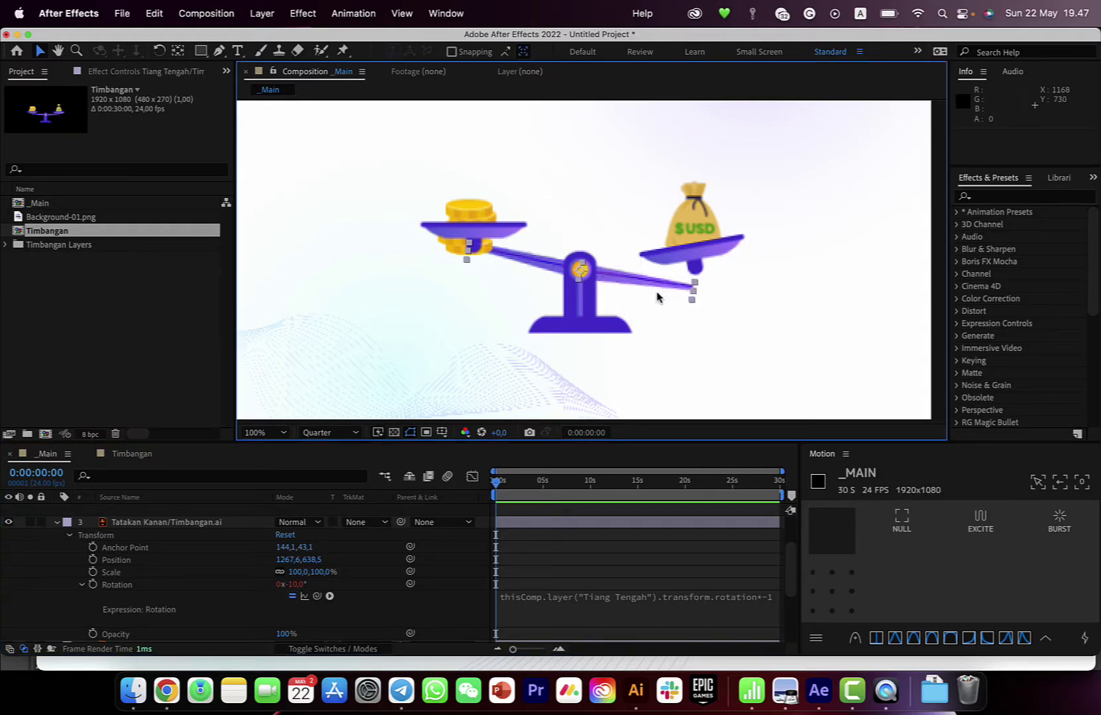
scroll(210, 554, "down", 3)
left_click(295, 624)
key("Return")
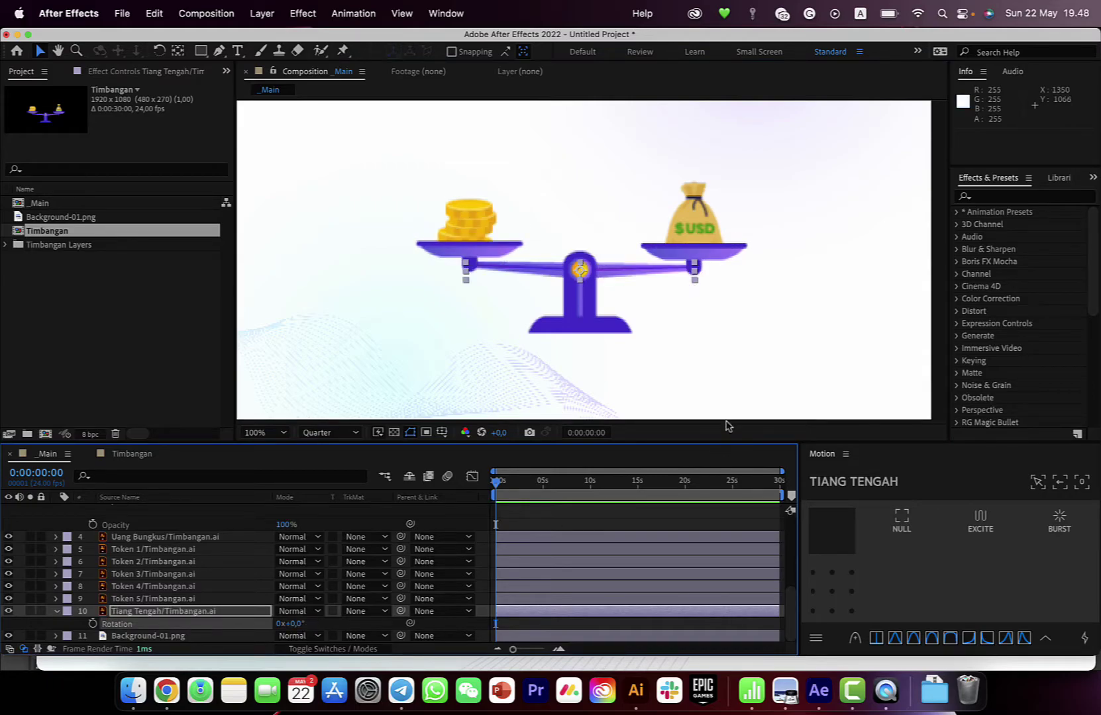
Step: Parent the right pan layer Tatakan Kanan to the beam layer Tiang Tengah (layer 10)
left_click(716, 256)
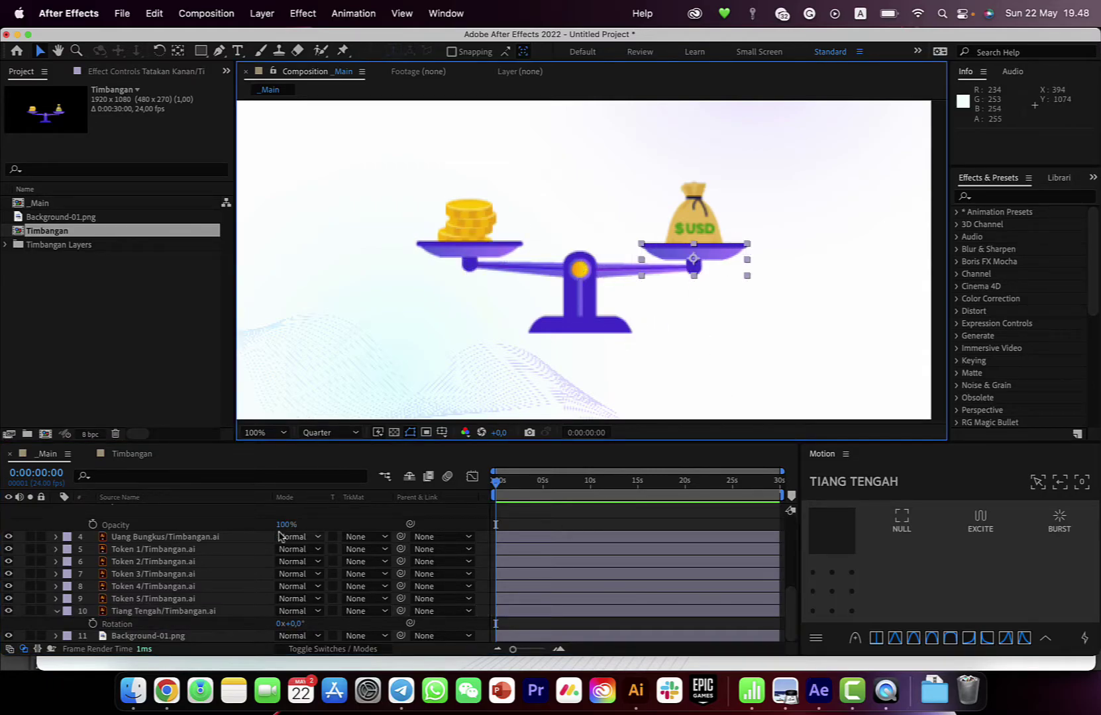
scroll(229, 569, "up", 5)
left_click_drag(400, 541, 206, 616)
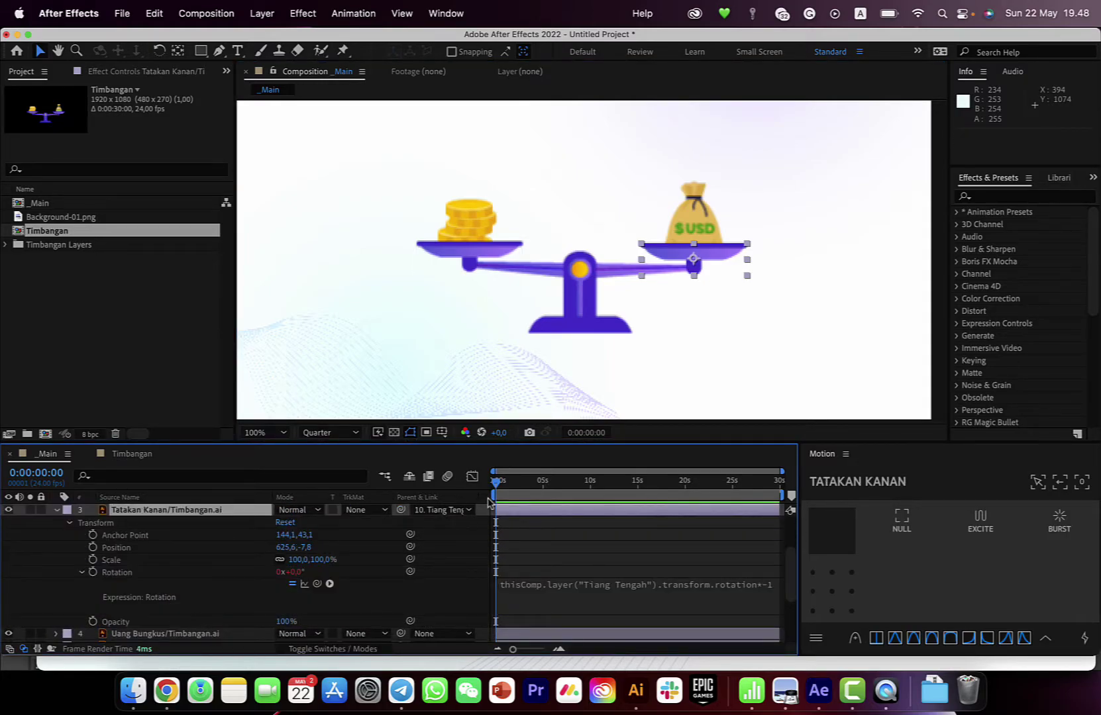
left_click(526, 548)
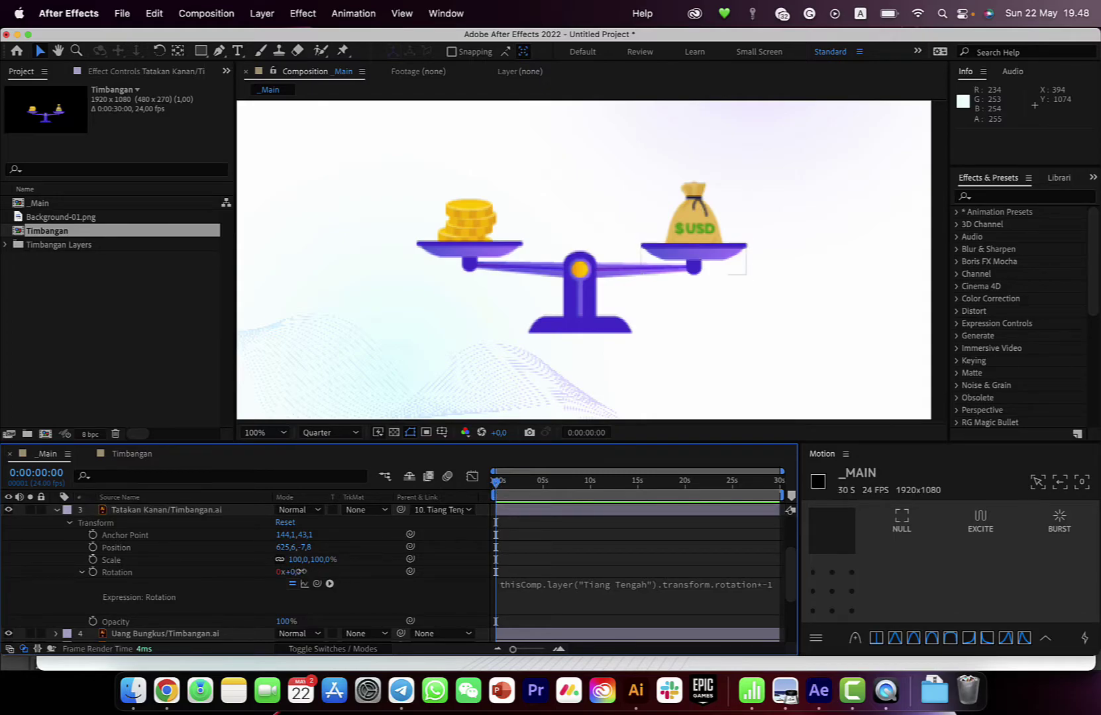
Step: Try a rotation of -11° on the beam layer Tiang Tengah to test both pans, and reset it to 0°
left_click_drag(301, 571, 305, 571)
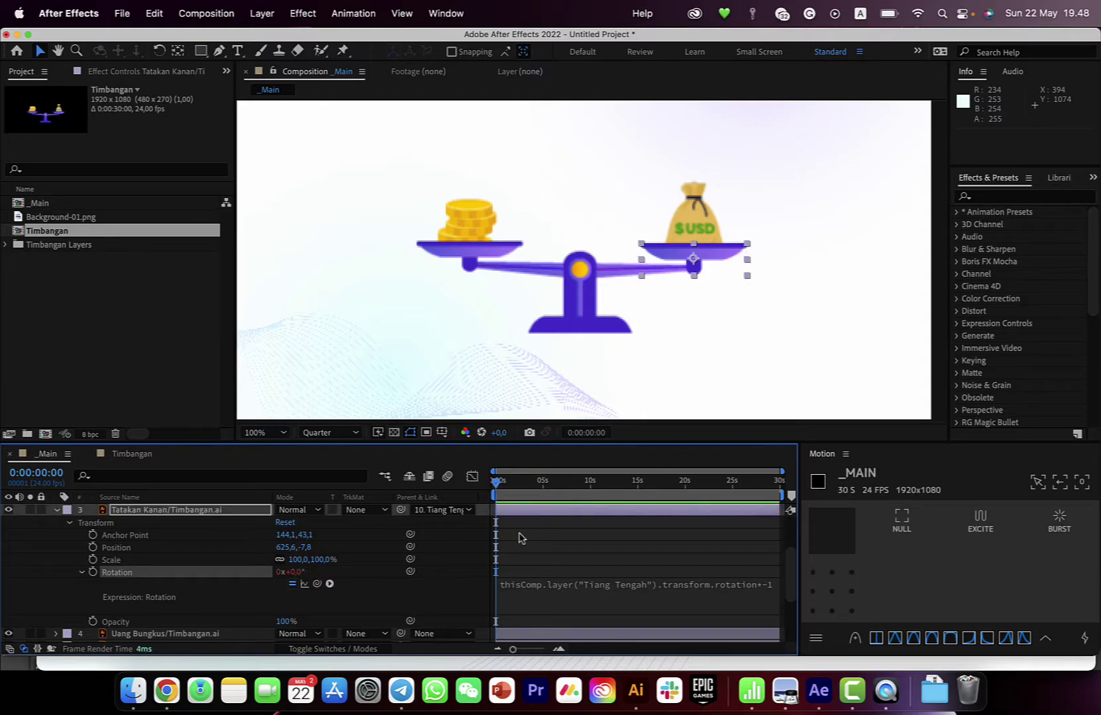
scroll(518, 535, "down", 5)
left_click_drag(293, 625, 292, 631)
left_click(294, 628)
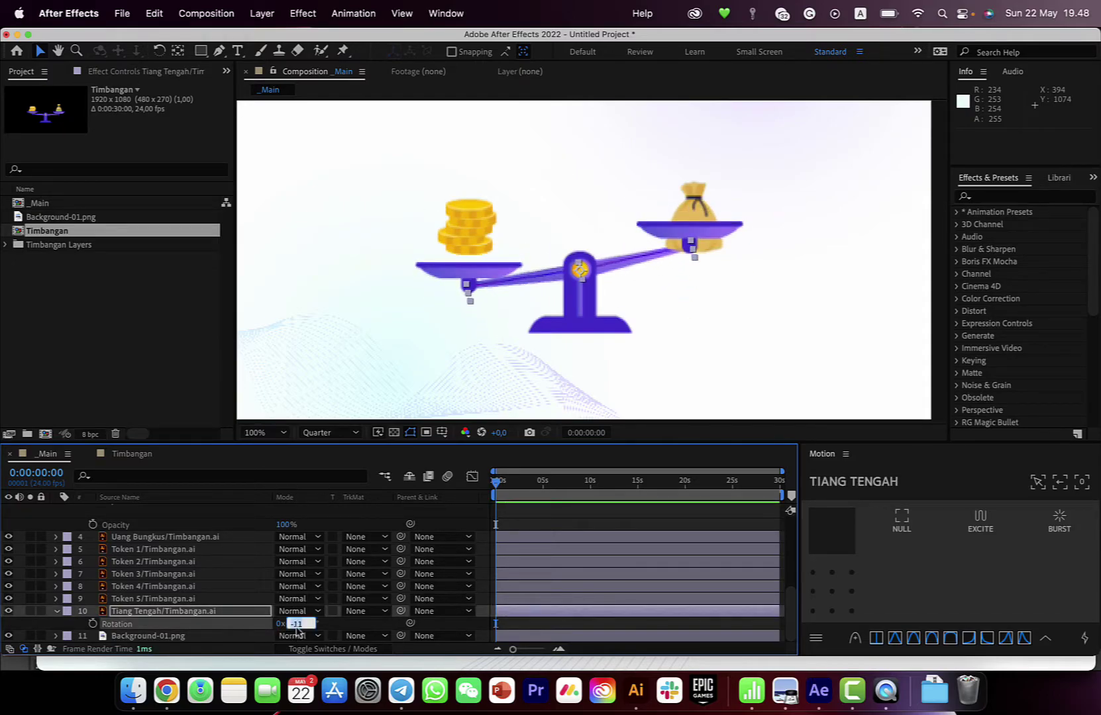
type("0")
key("Return")
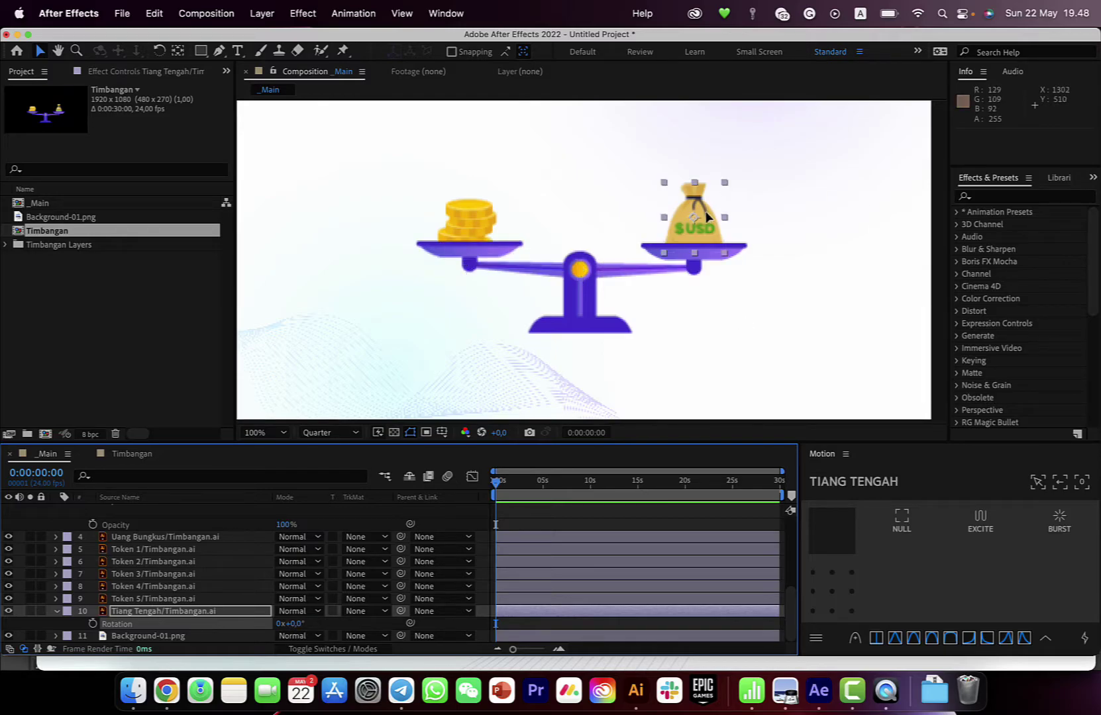
Step: Parent the money bag layer Uang Bungkus to the right pan layer Tatakan Kanan (layer 3)
left_click(688, 210)
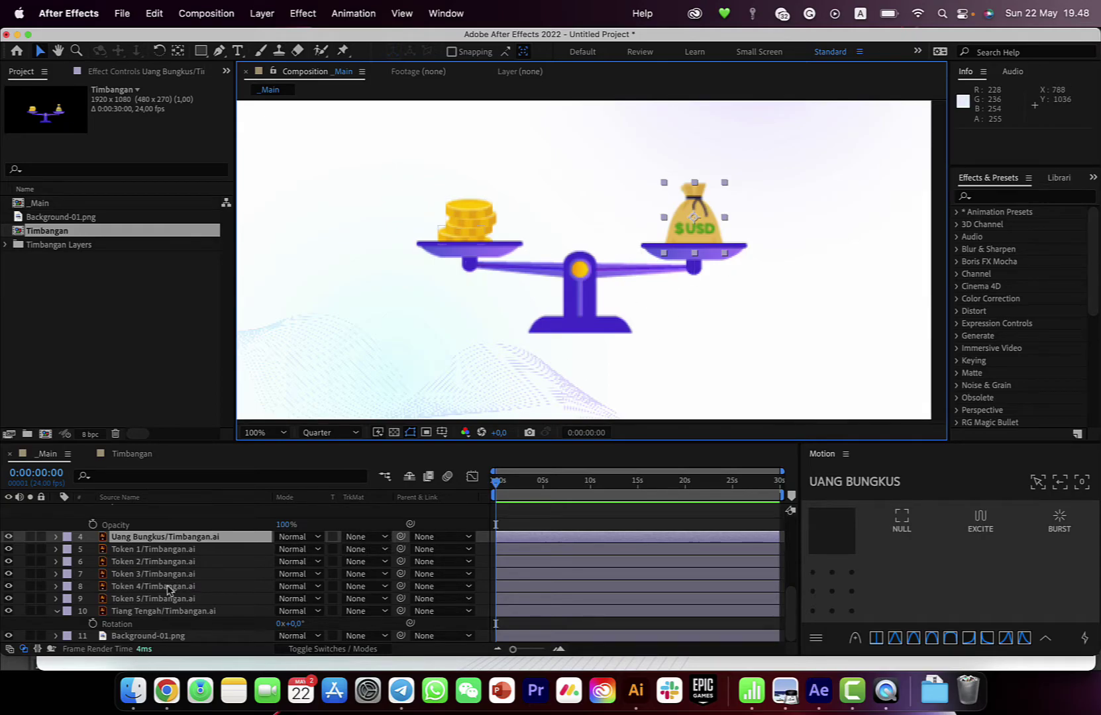
scroll(169, 590, "up", 5)
left_click(172, 524)
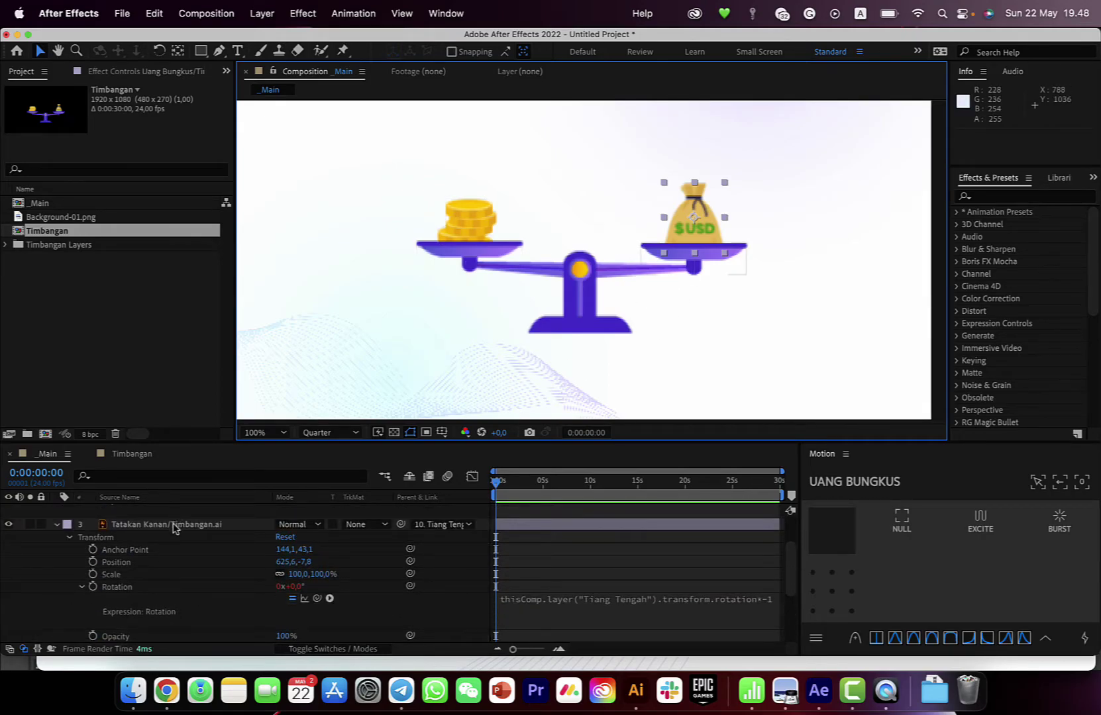
scroll(263, 599, "down", 3)
scroll(265, 603, "down", 1)
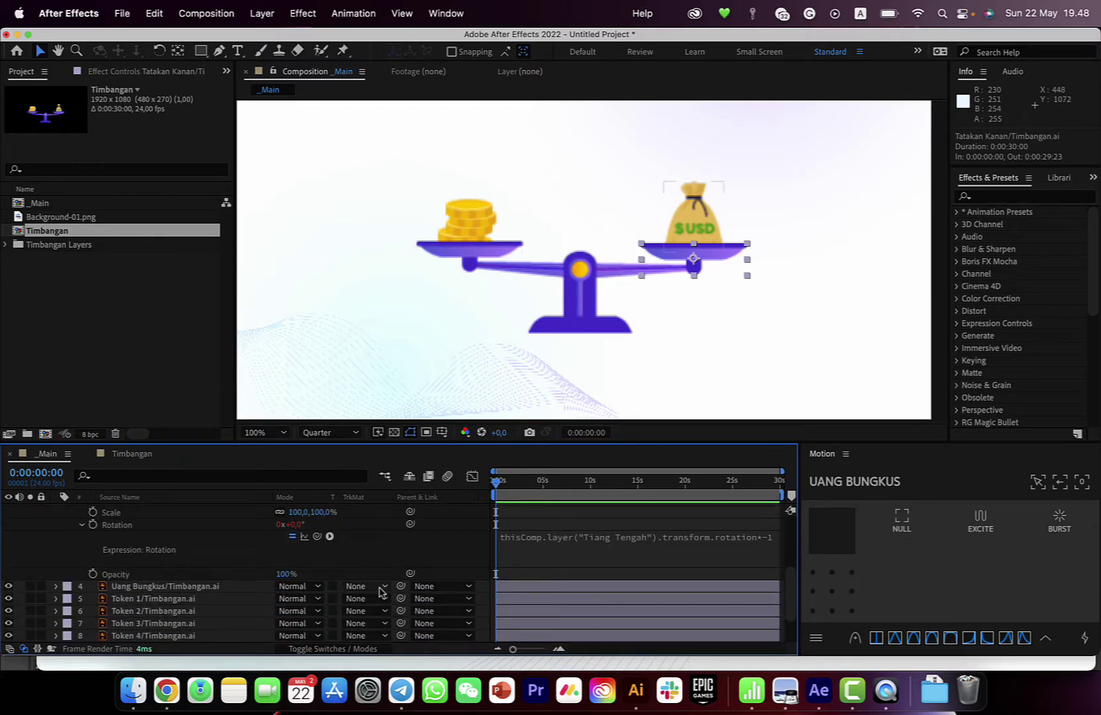
left_click_drag(400, 587, 210, 534)
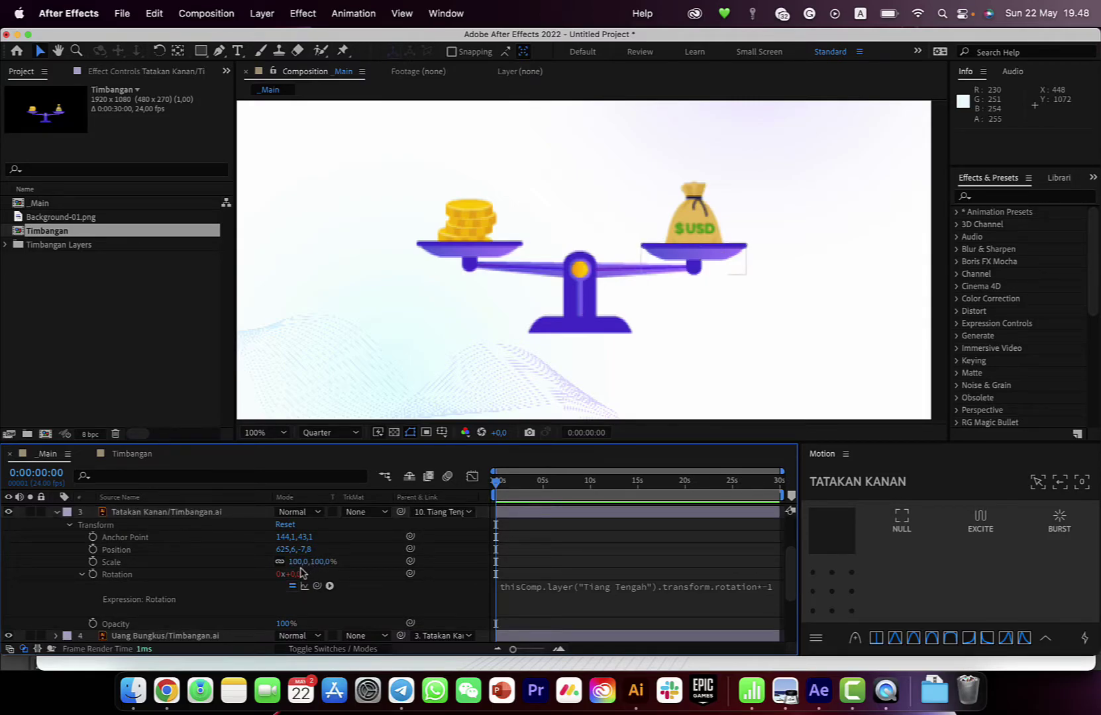
Step: Try a rotation of 8° on the beam layer Tiang Tengah to test the money bag's parenting, and undo it
scroll(319, 582, "down", 4)
left_click_drag(292, 624, 301, 626)
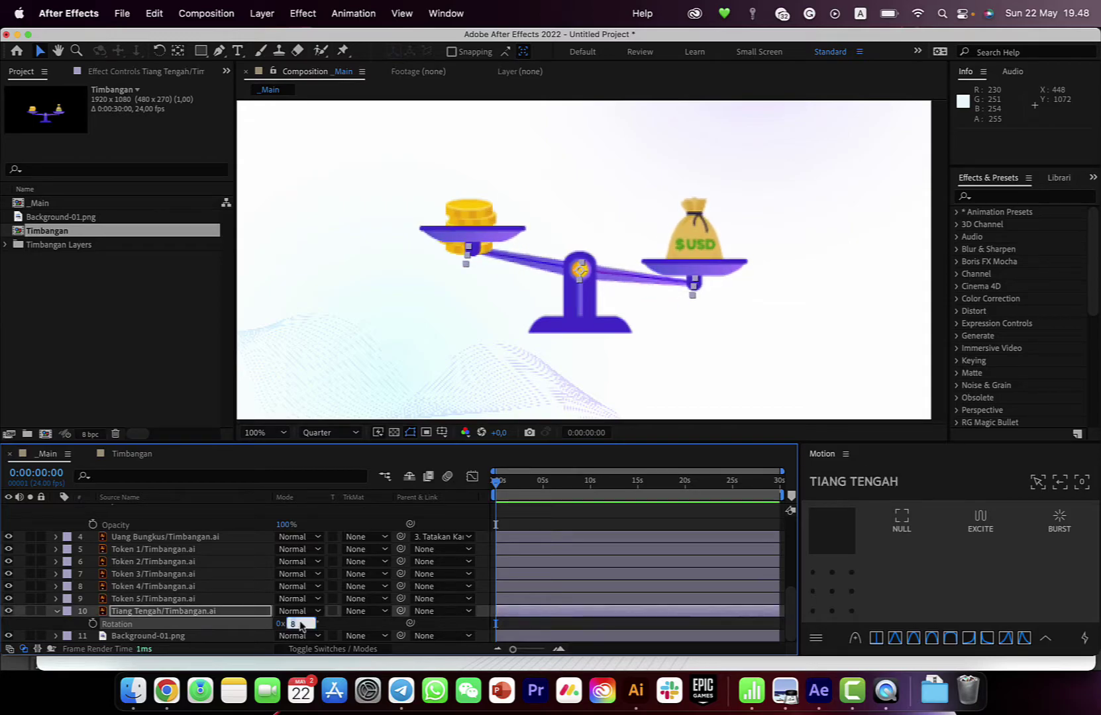
key("super+z")
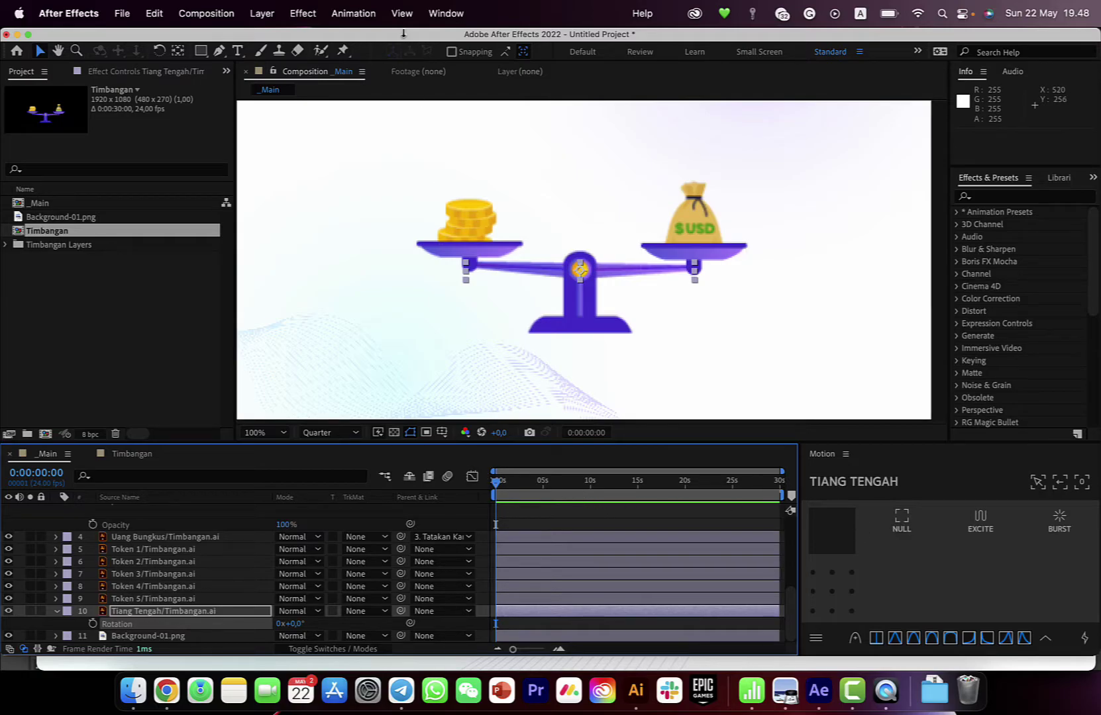
Step: Create a new null object in the _Main composition, directly above the beam layer Tiang Tengah
left_click(262, 13)
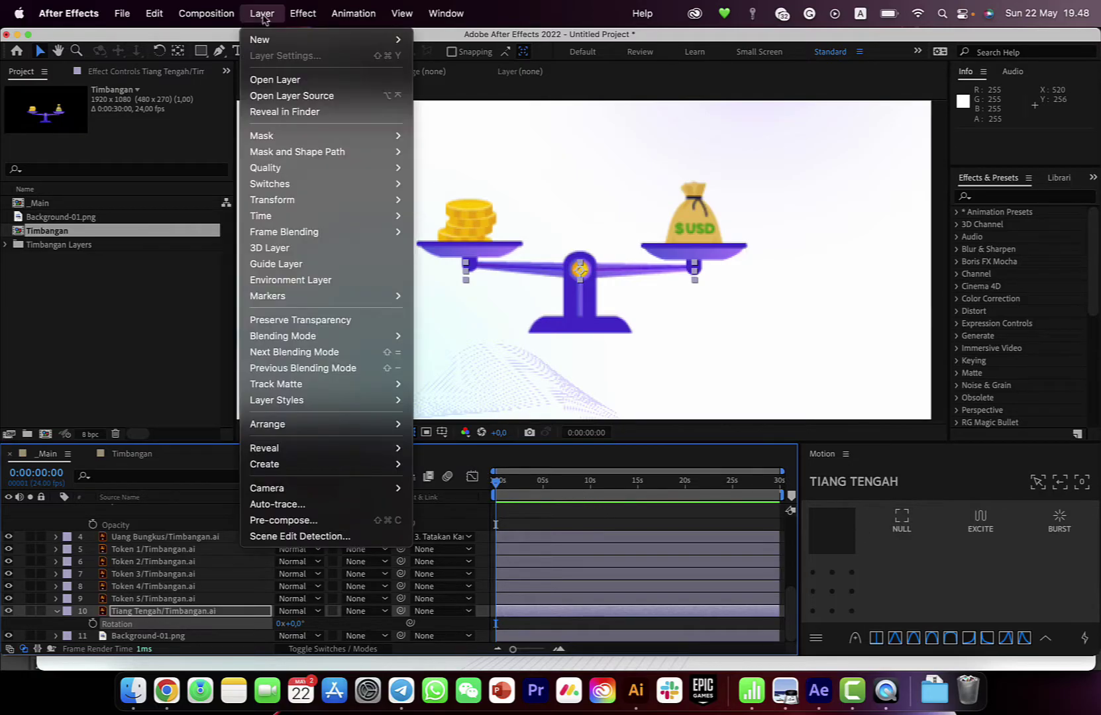
mouse_move(268, 40)
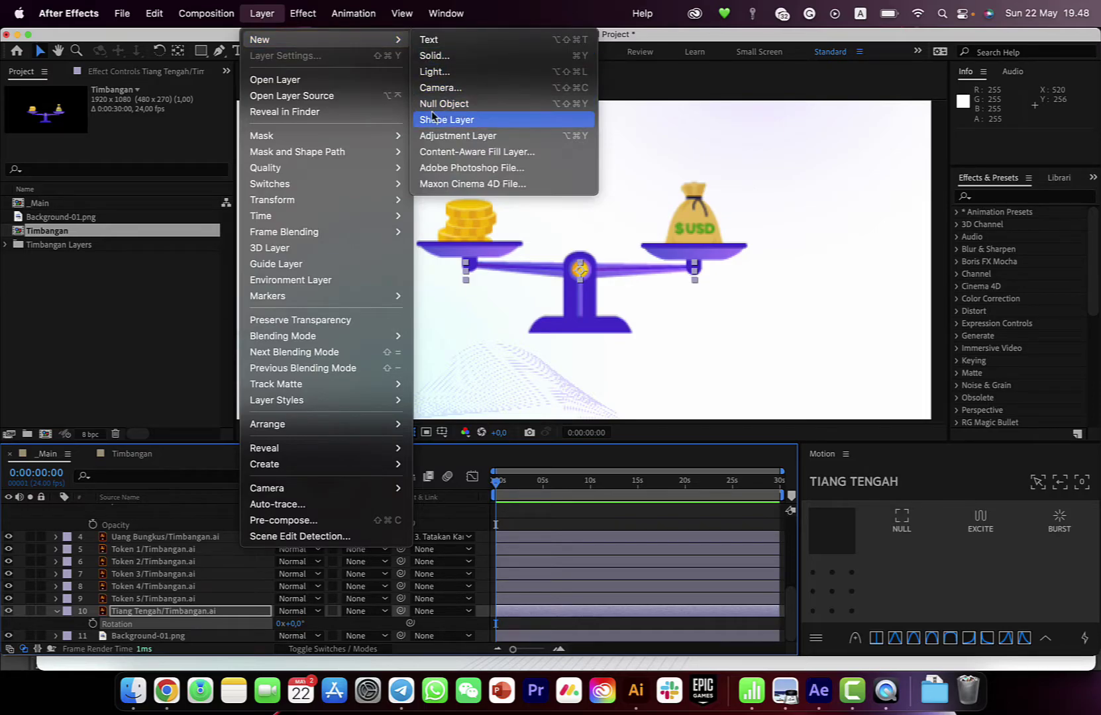
left_click(491, 103)
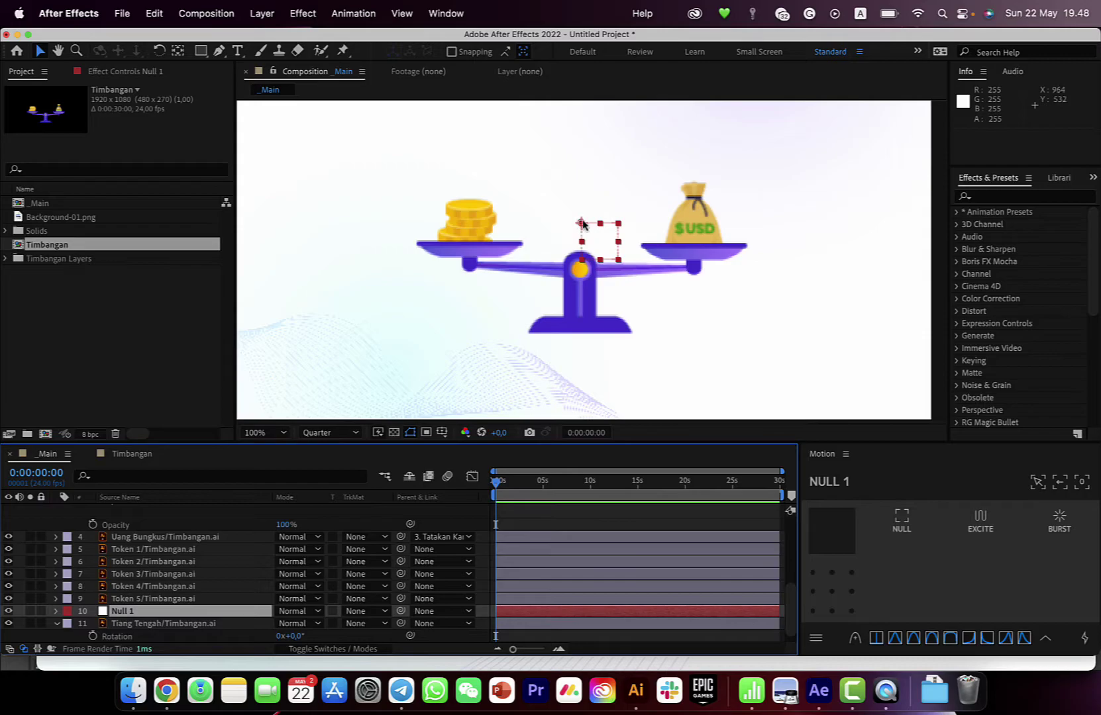
Step: Set the null's anchor point to 50,50 and move the null onto the coin stack, at about 644,554
left_click(56, 611)
left_click(68, 624)
scroll(99, 596, "down", 3)
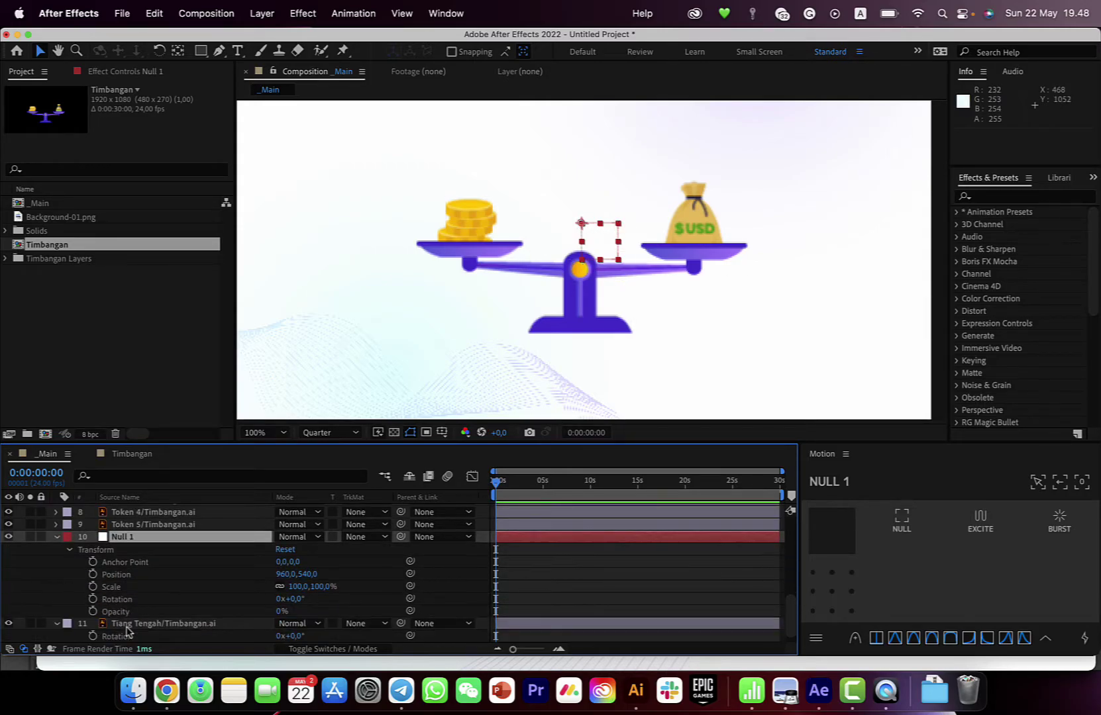
left_click(284, 561)
type("50")
key("Tab")
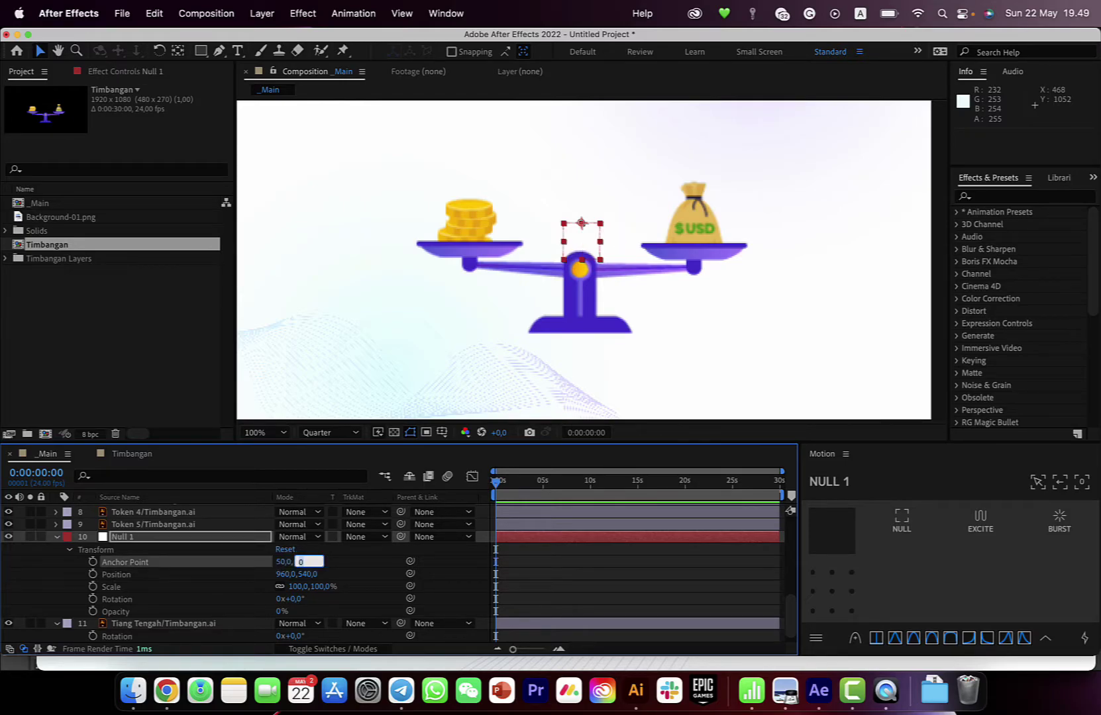
key("Return")
left_click(582, 227)
left_click_drag(582, 228, 469, 233)
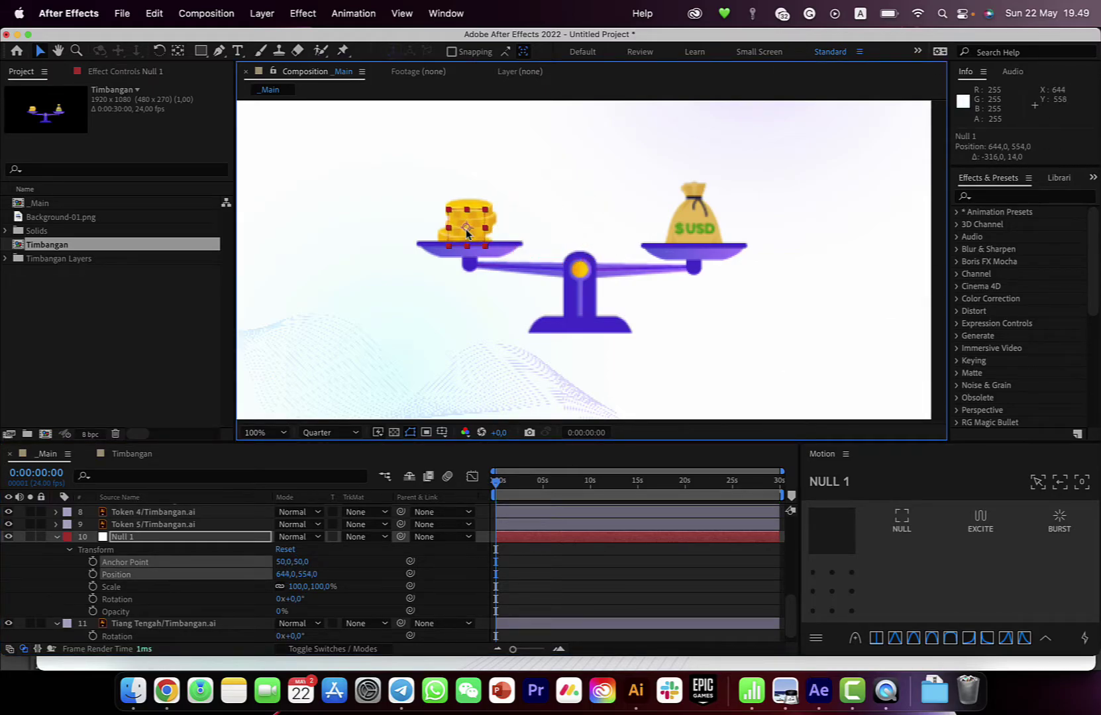
Step: Parent the five coin layers, Token 1 through Token 5, to Null 1
scroll(147, 574, "up", 5)
left_click(145, 586)
left_click(144, 586)
scroll(145, 586, "down", 2)
scroll(145, 576, "up", 1)
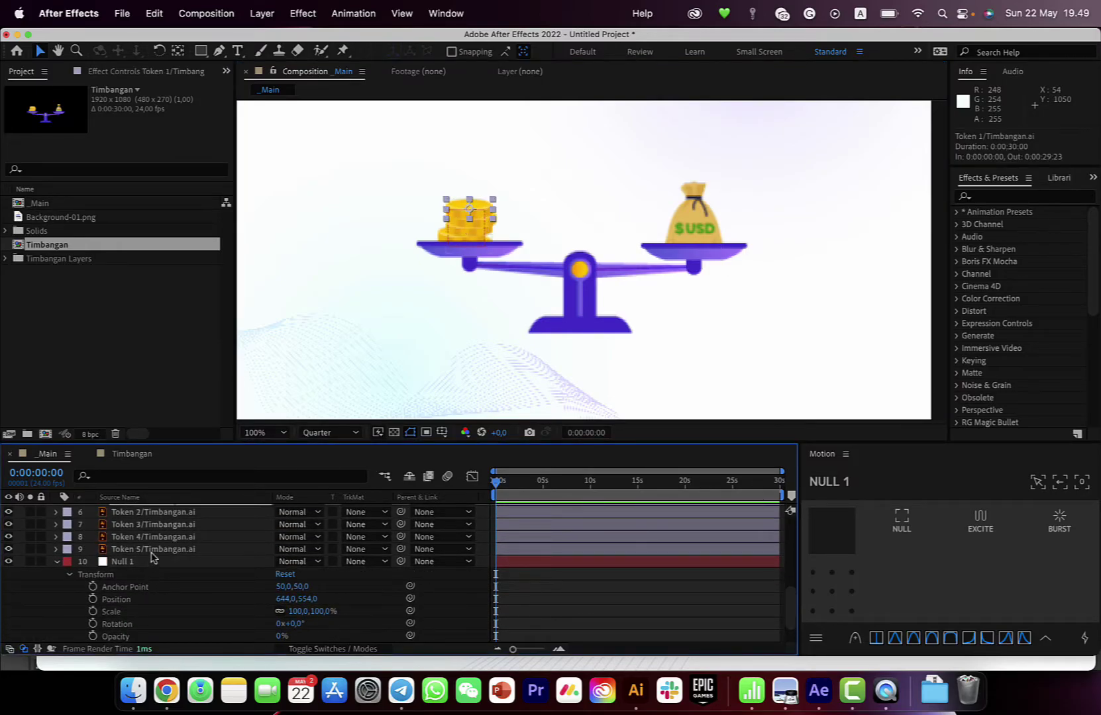
left_click(151, 555, "shift")
left_click_drag(400, 549, 174, 563)
Step: Parent Null 1 to the left pan layer Tatakan Kiri (layer 2)
left_click(175, 562)
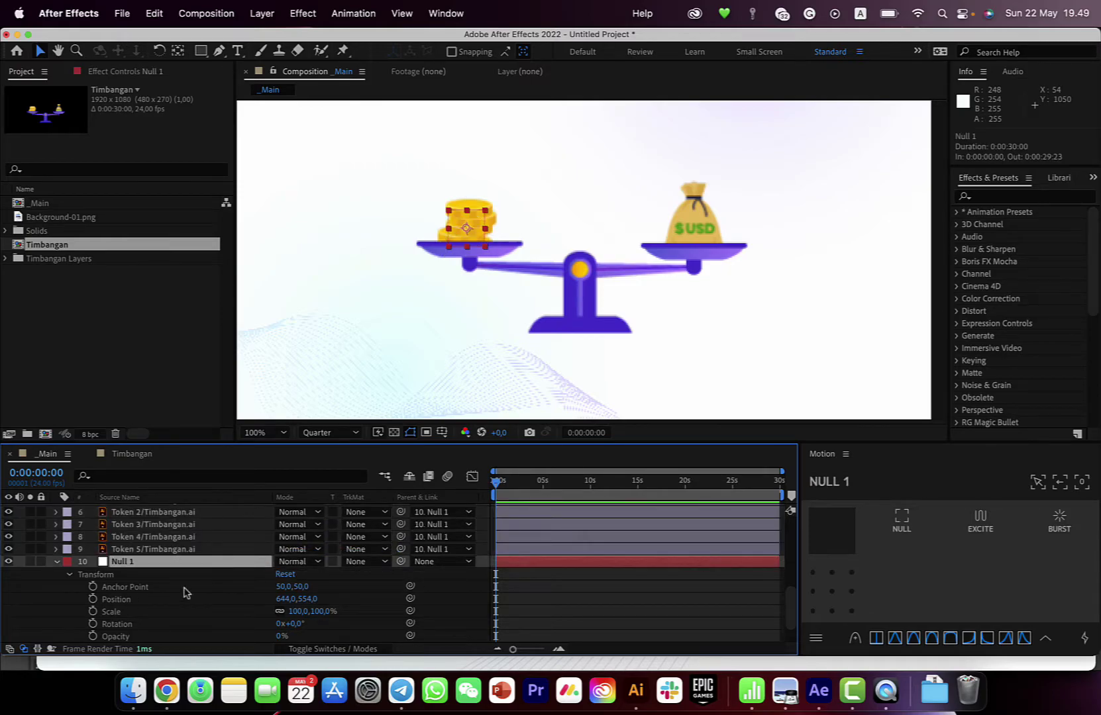
scroll(158, 589, "down", 3)
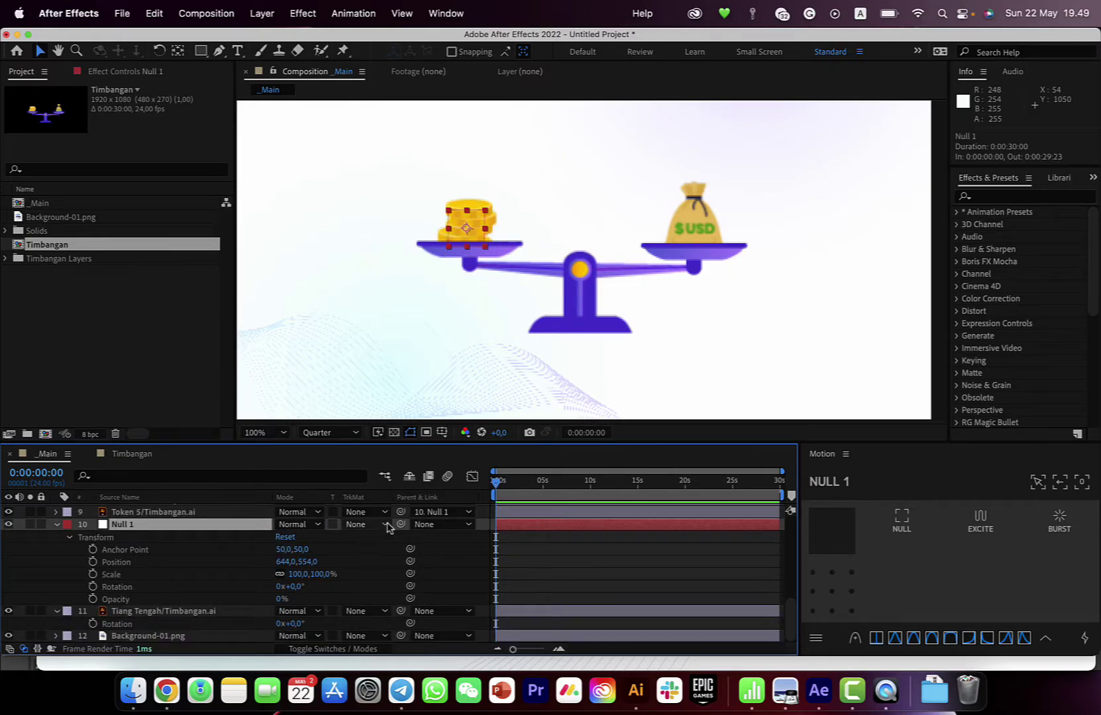
scroll(371, 539, "up", 9)
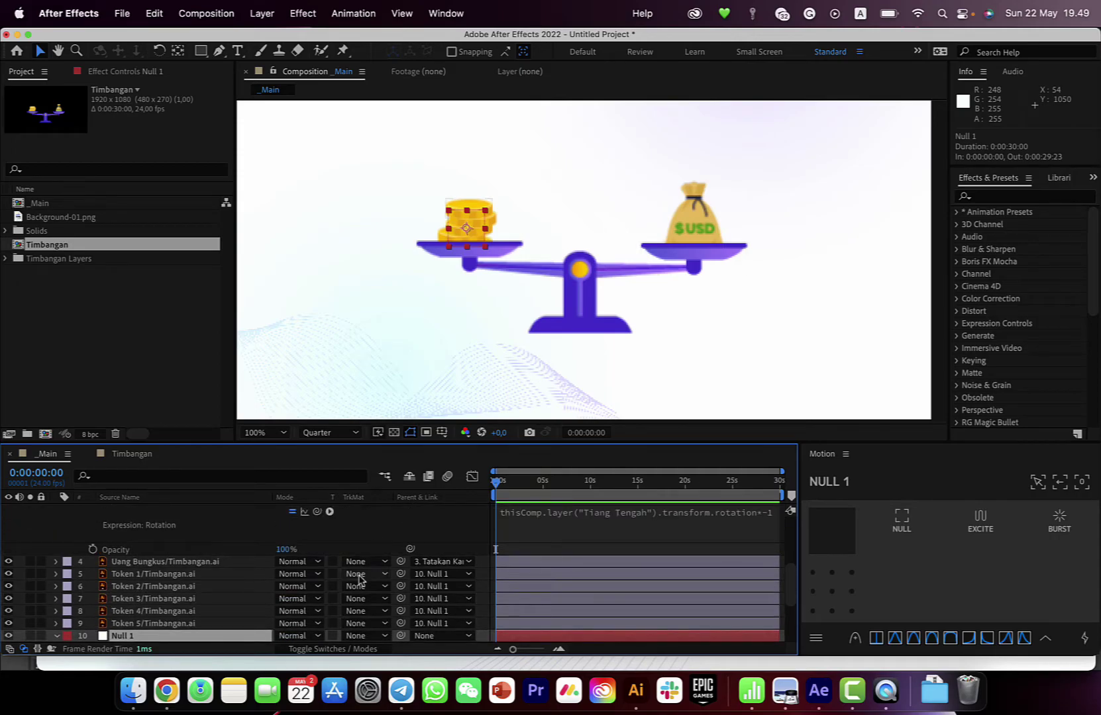
scroll(305, 619, "up", 6)
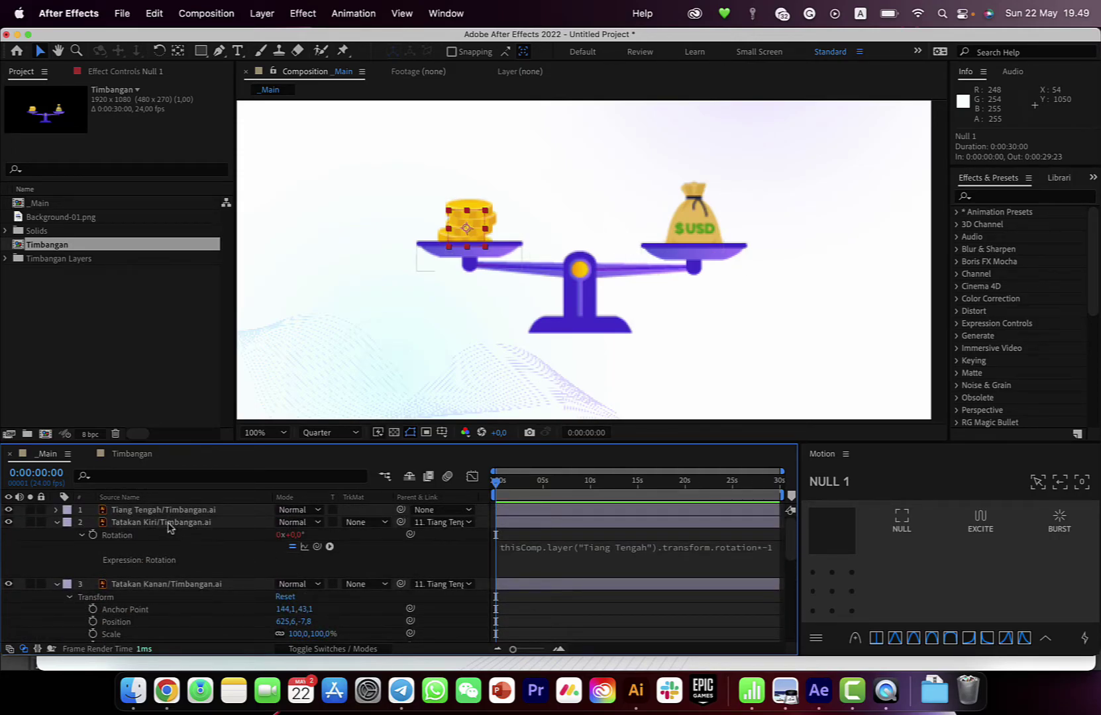
scroll(202, 559, "down", 8)
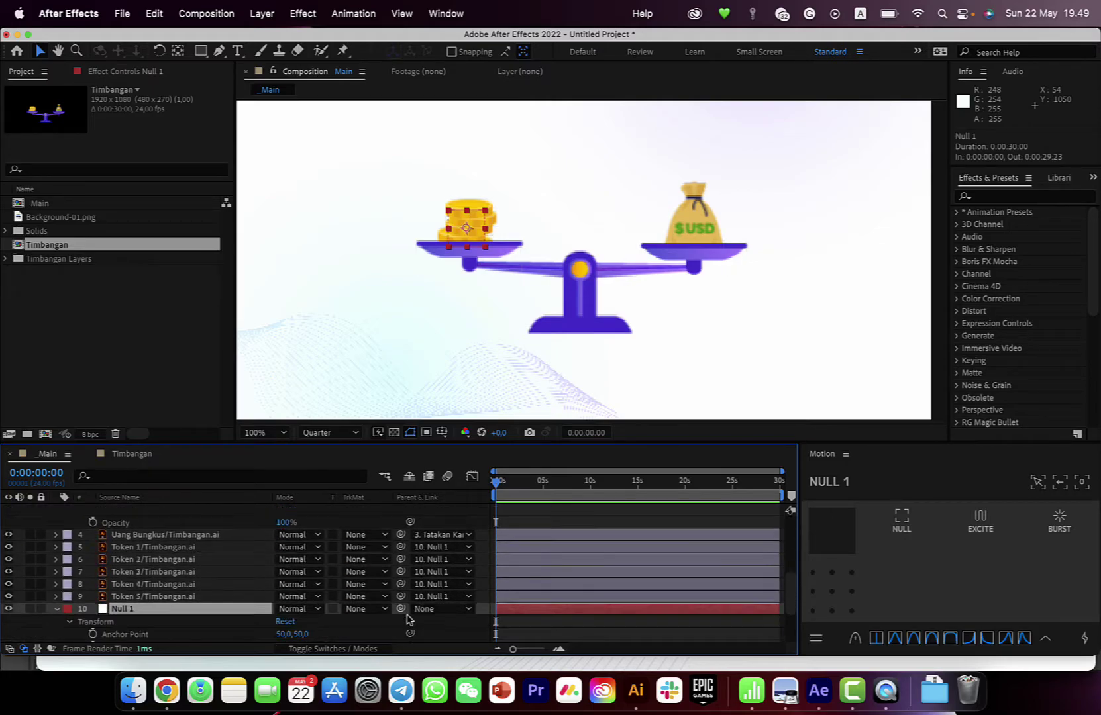
left_click(432, 585)
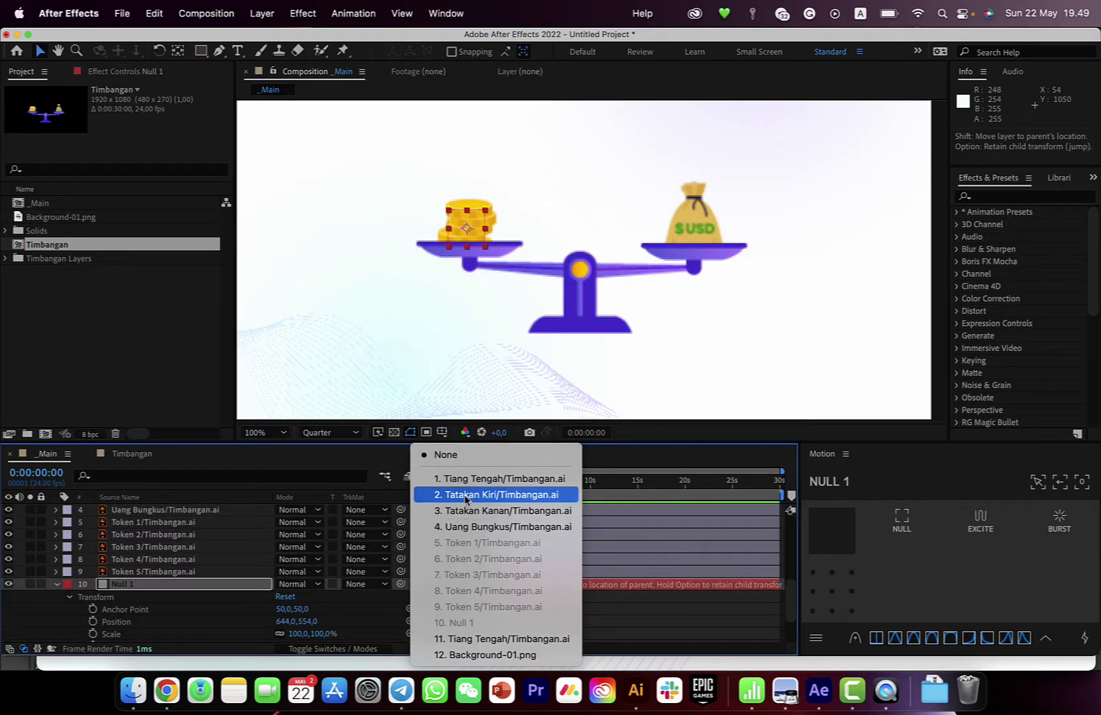
left_click(484, 495)
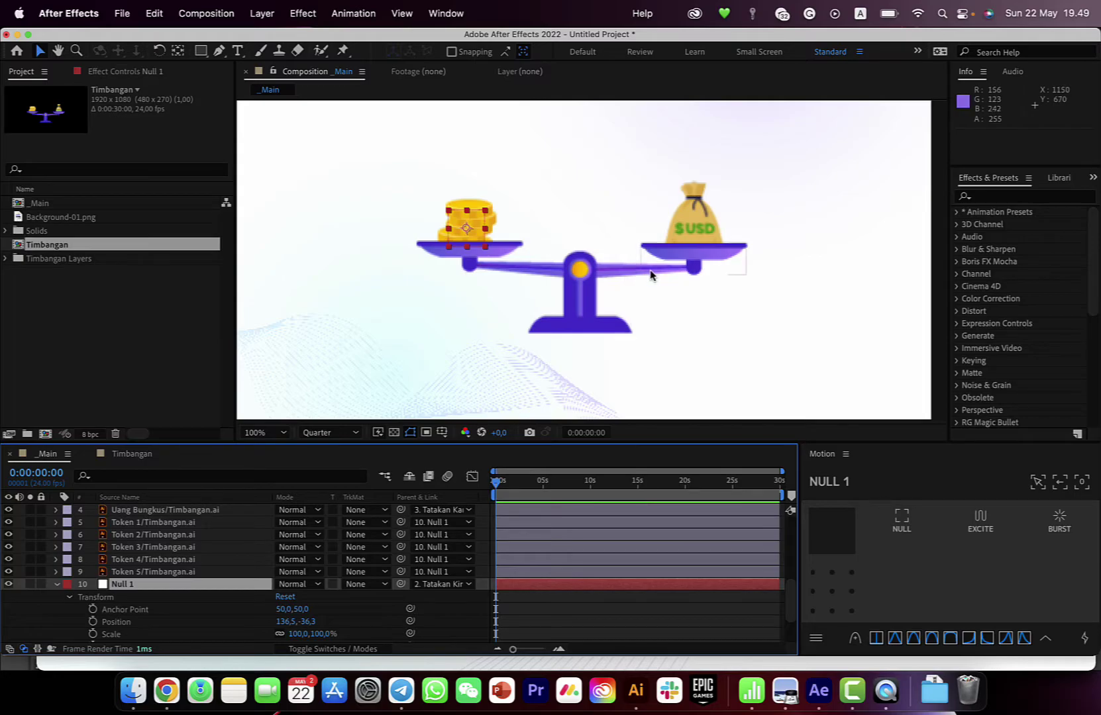
scroll(141, 599, "down", 4)
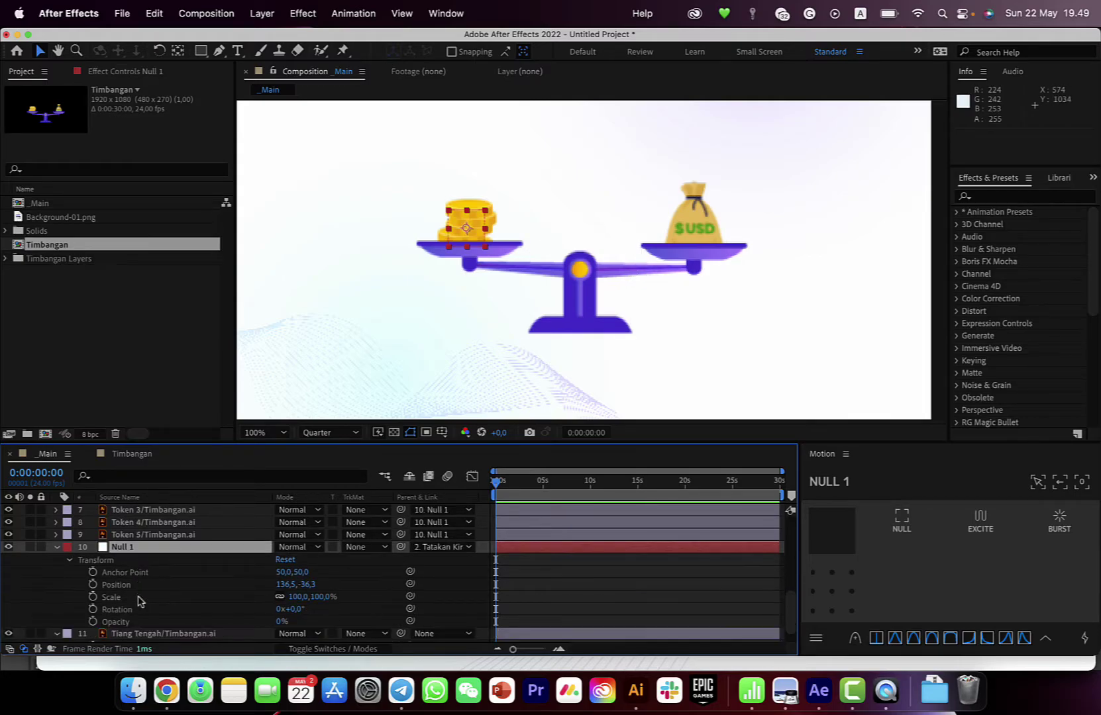
Step: Test the rig by rotating the Tiang Tengah beam counterclockwise, and reset its rotation to 0°
mouse_move(297, 626)
left_mouse_down()
mouse_move(316, 625)
mouse_move(291, 623)
left_mouse_up()
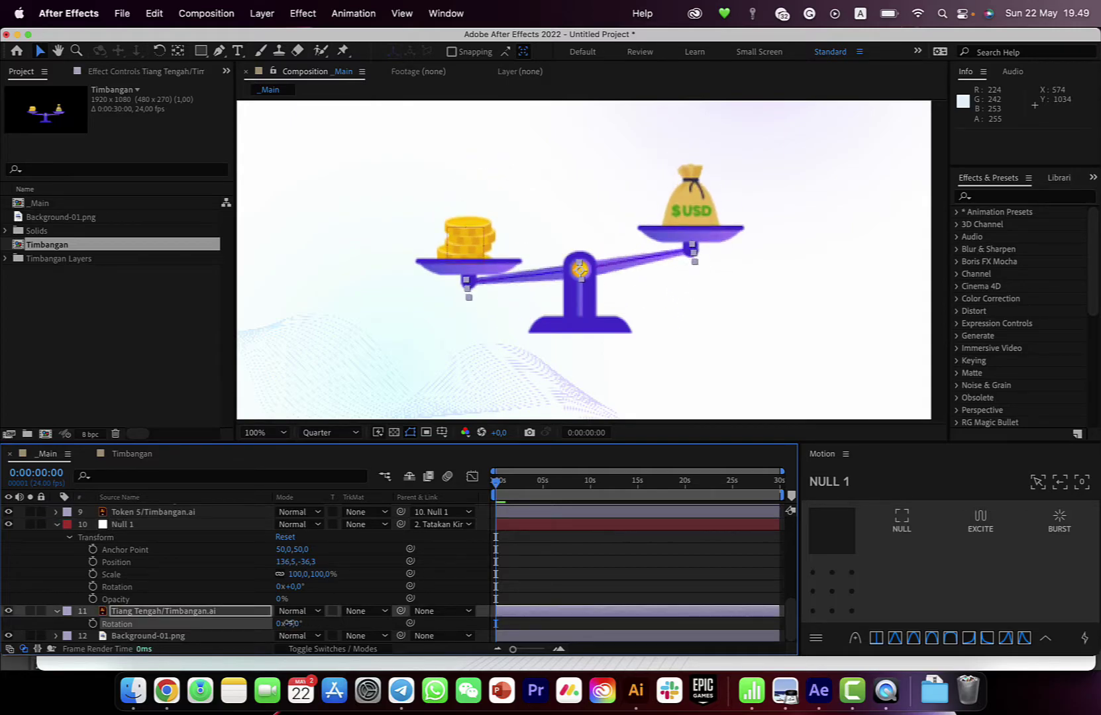
left_click(291, 623)
type("0")
key("Return")
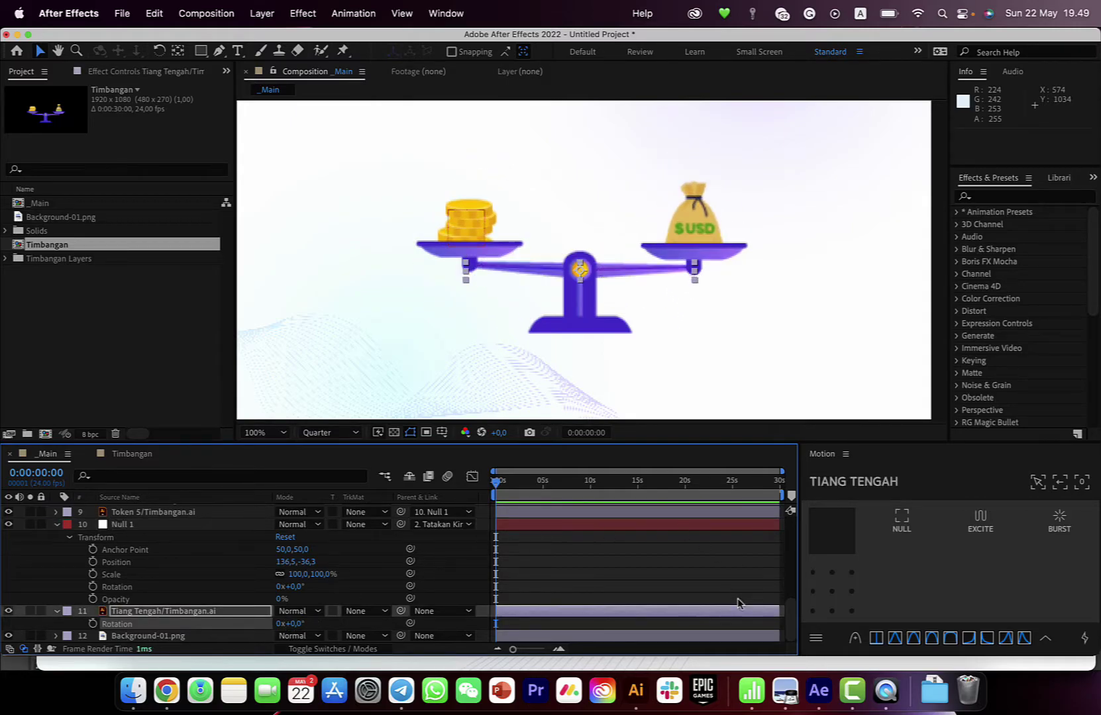
Step: Switch to QuickTime Player, review the balance-scale motion in the reference video Slide 1.mp4, and return to After Effects
left_click(897, 689)
left_click(568, 544)
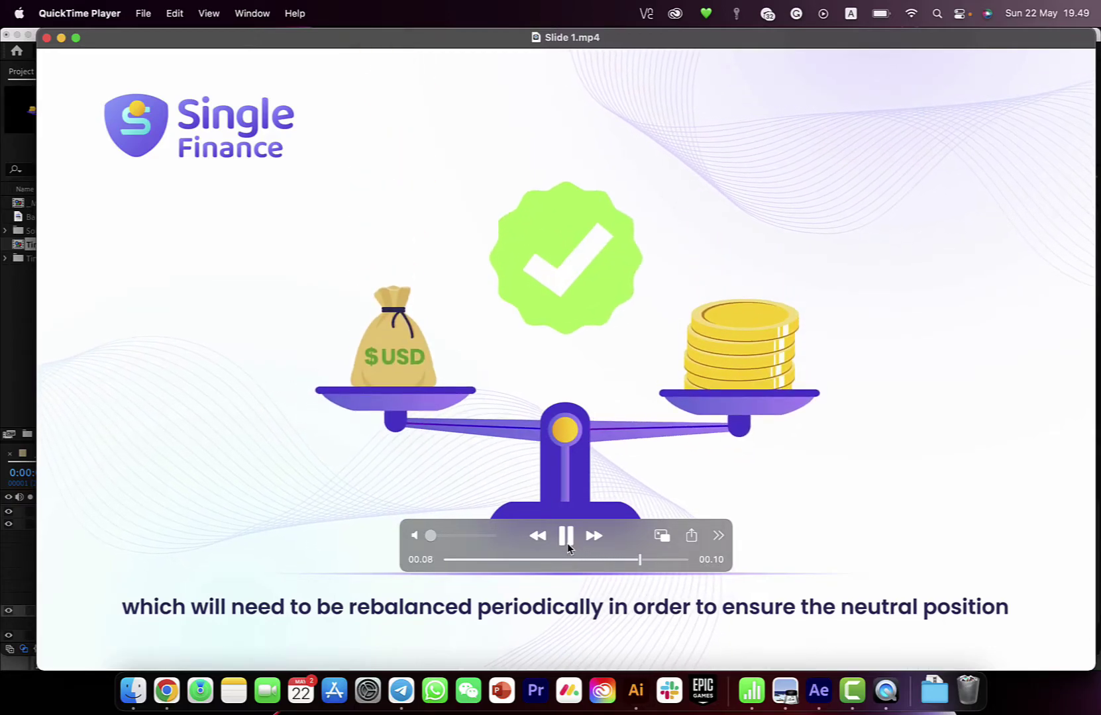
left_click_drag(445, 560, 472, 568)
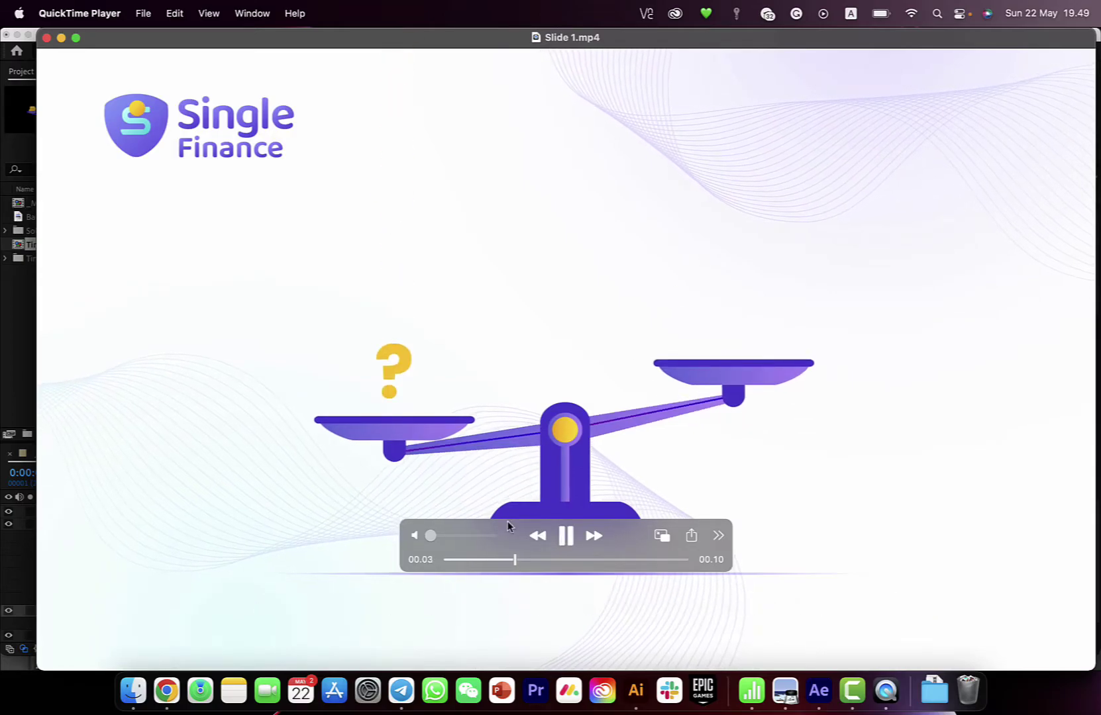
left_click(566, 535)
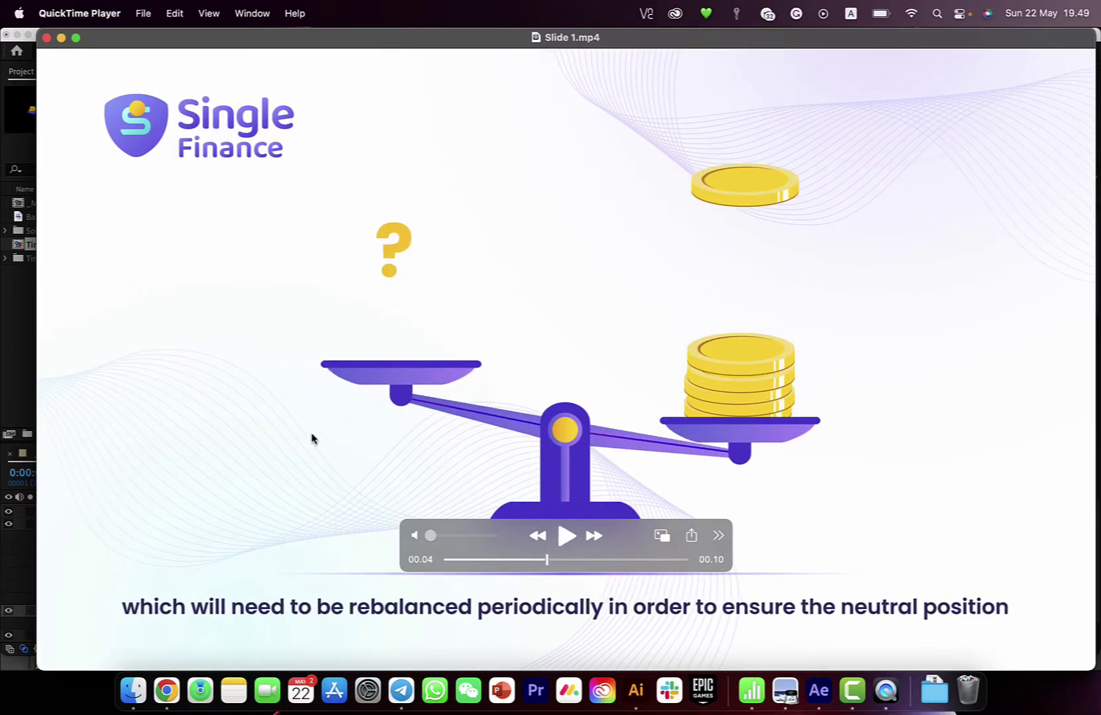
left_click(12, 347)
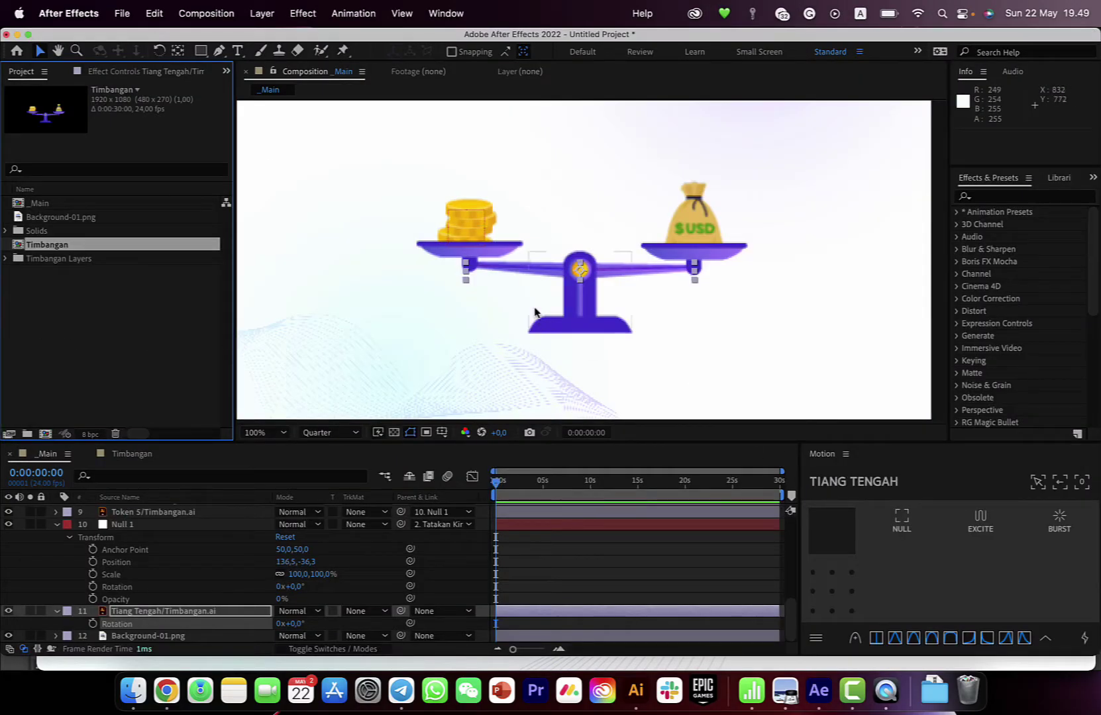
Step: Set the Tiang Tengah beam's rotation to 12° and hide the money bag layer Uang Bungkus
left_click_drag(293, 629, 289, 626)
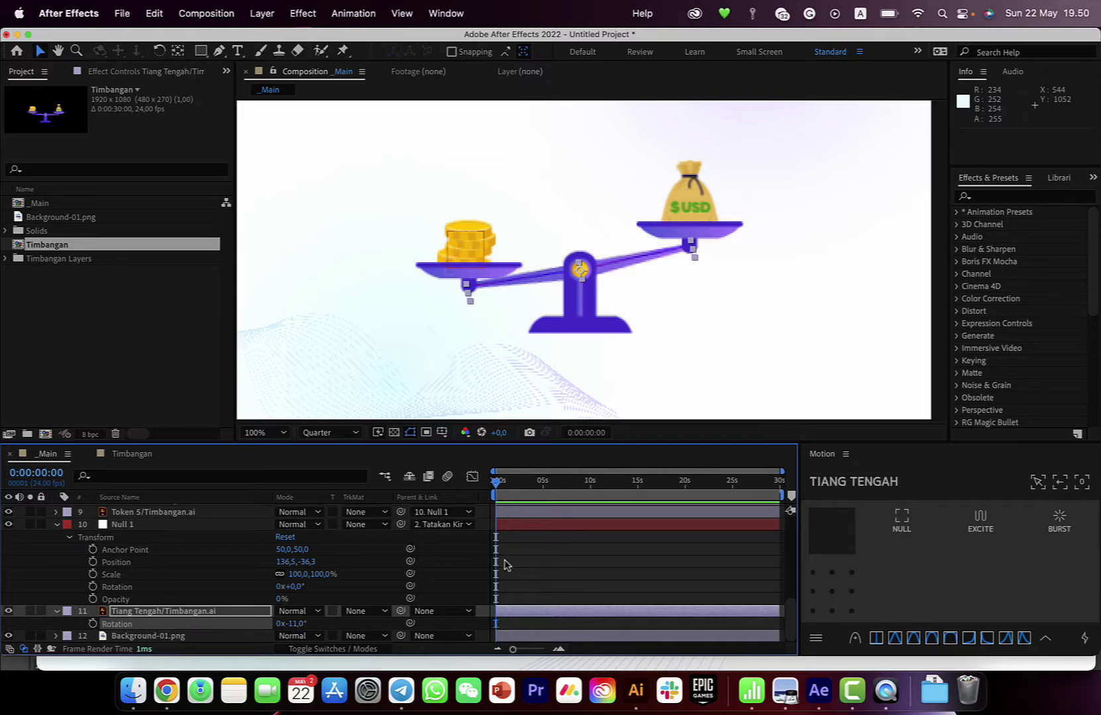
left_click_drag(294, 624, 313, 623)
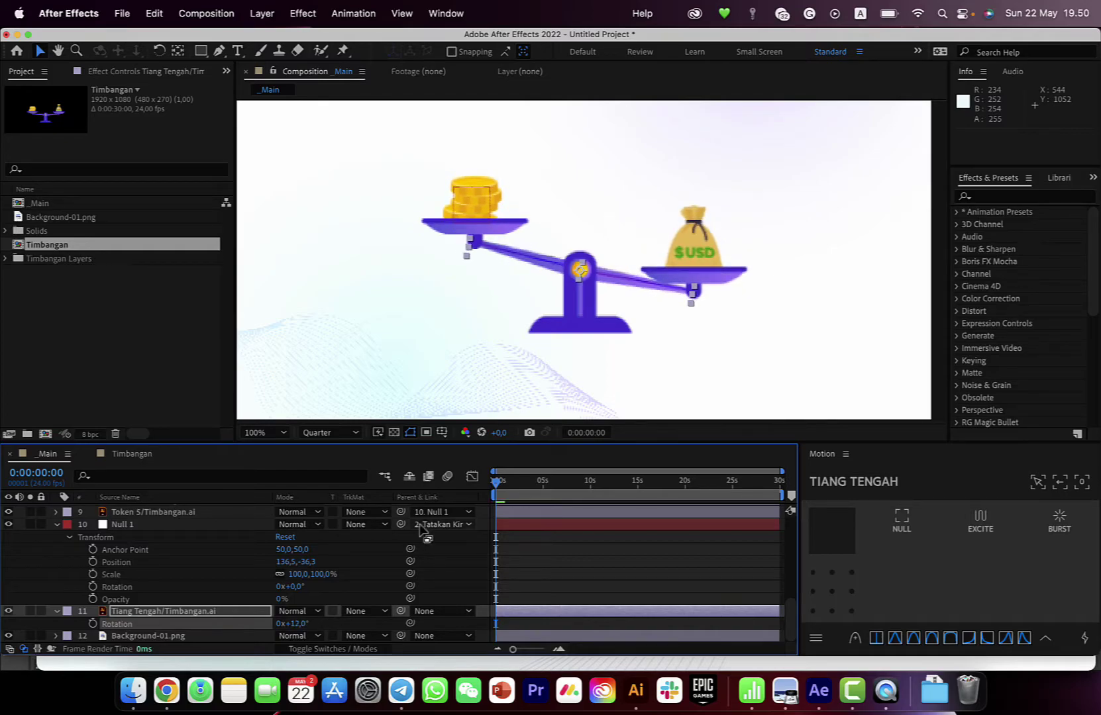
left_click(686, 221)
scroll(171, 608, "up", 3)
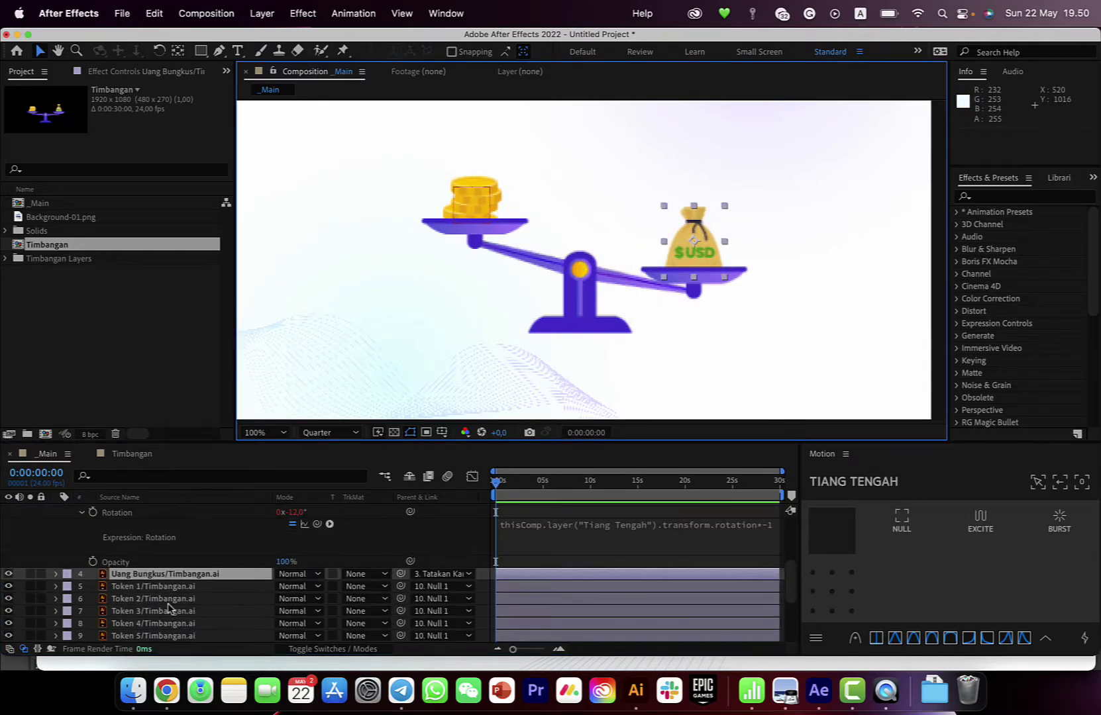
left_click(9, 574)
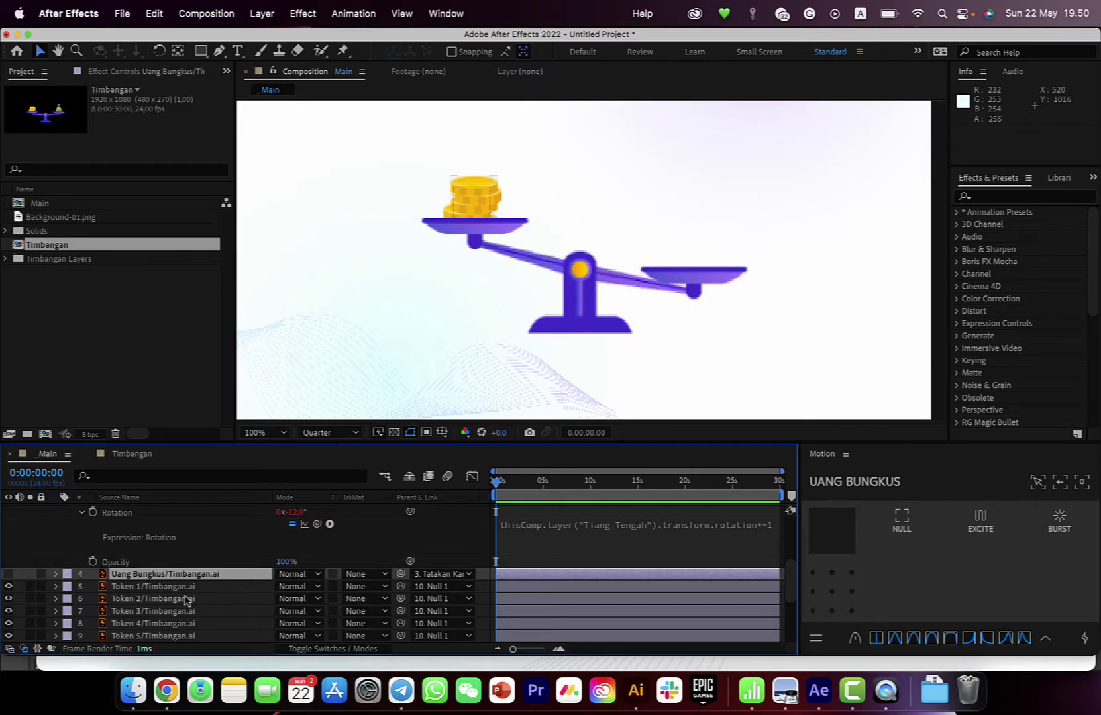
Step: Add Position keyframes at 0:00:00:00 to the five coin layers, Token 1 through Token 5
left_click(469, 206)
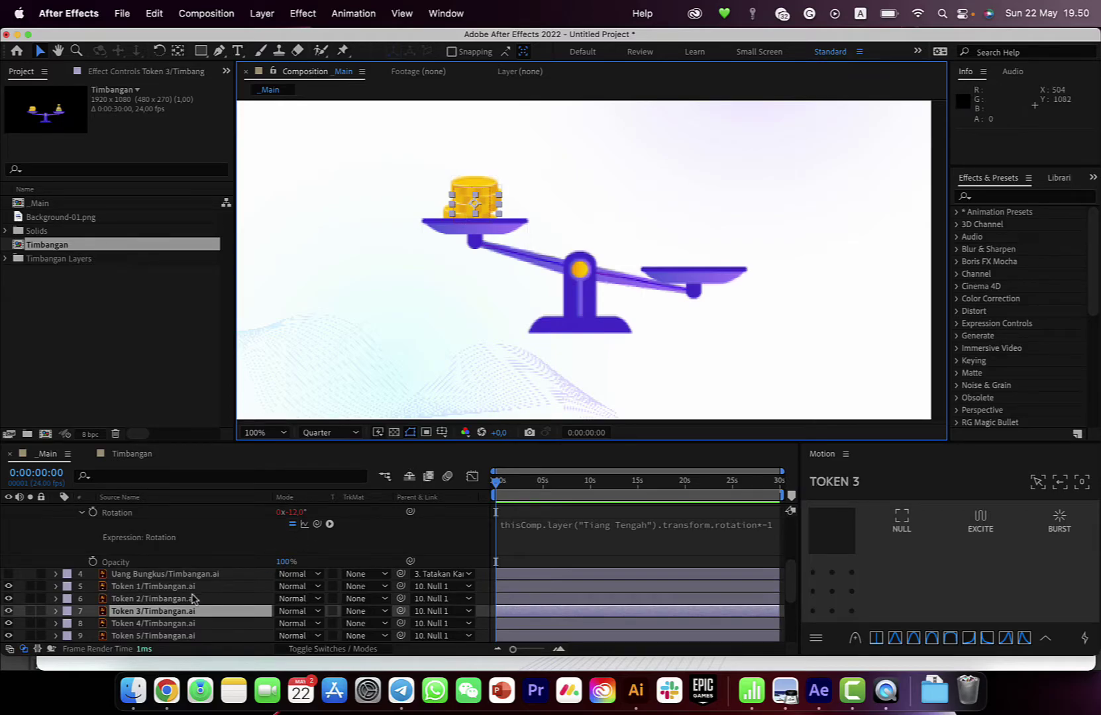
scroll(192, 598, "down", 5)
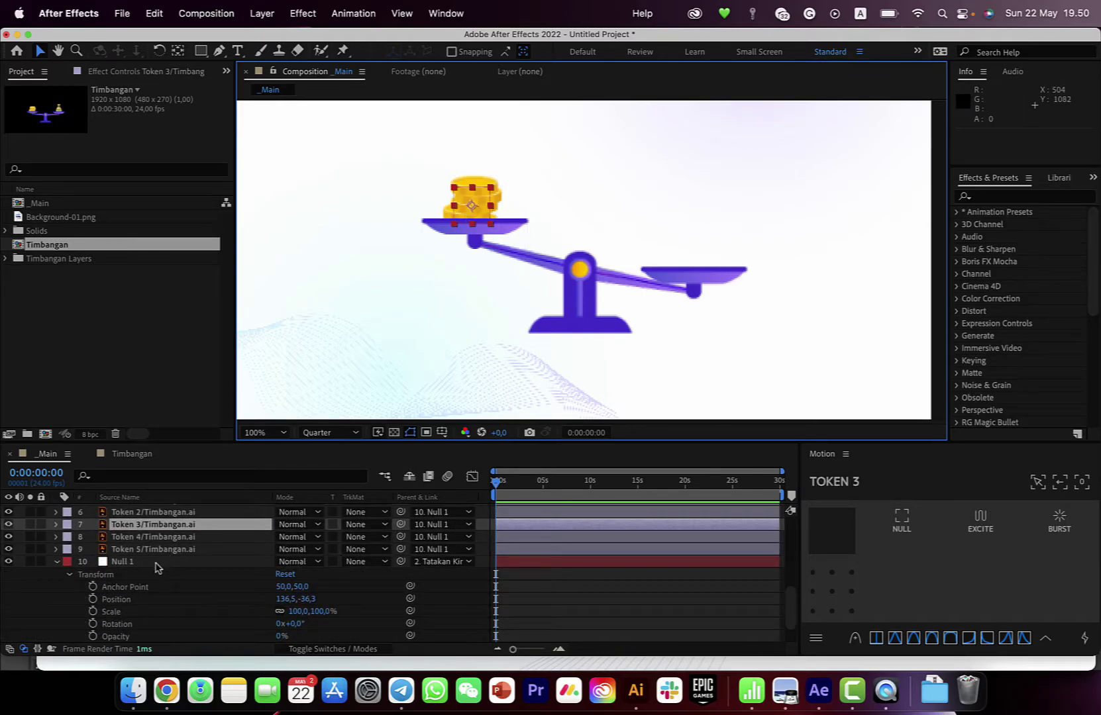
left_click(156, 563)
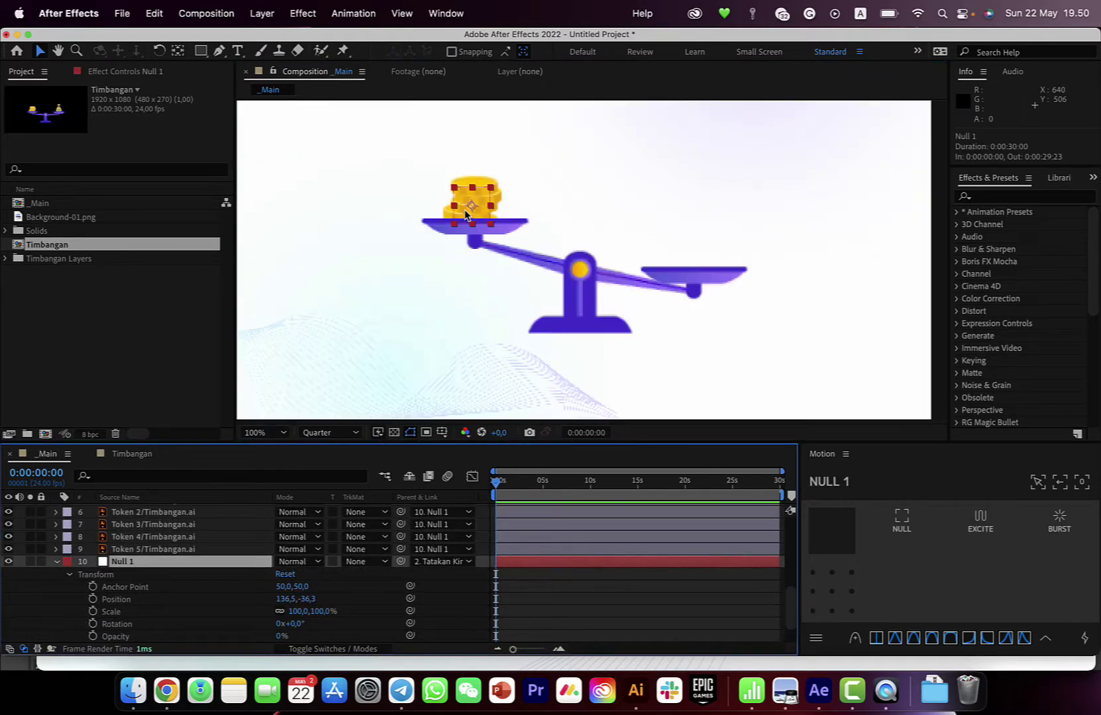
scroll(437, 301, "down", 3)
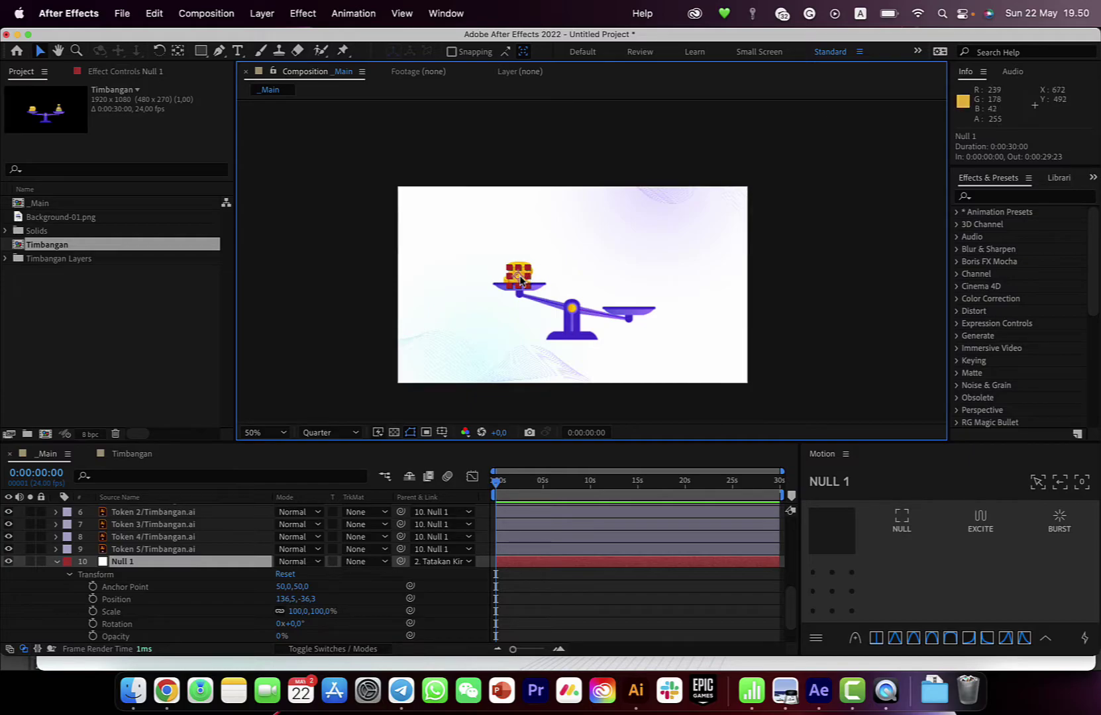
scroll(211, 547, "up", 5)
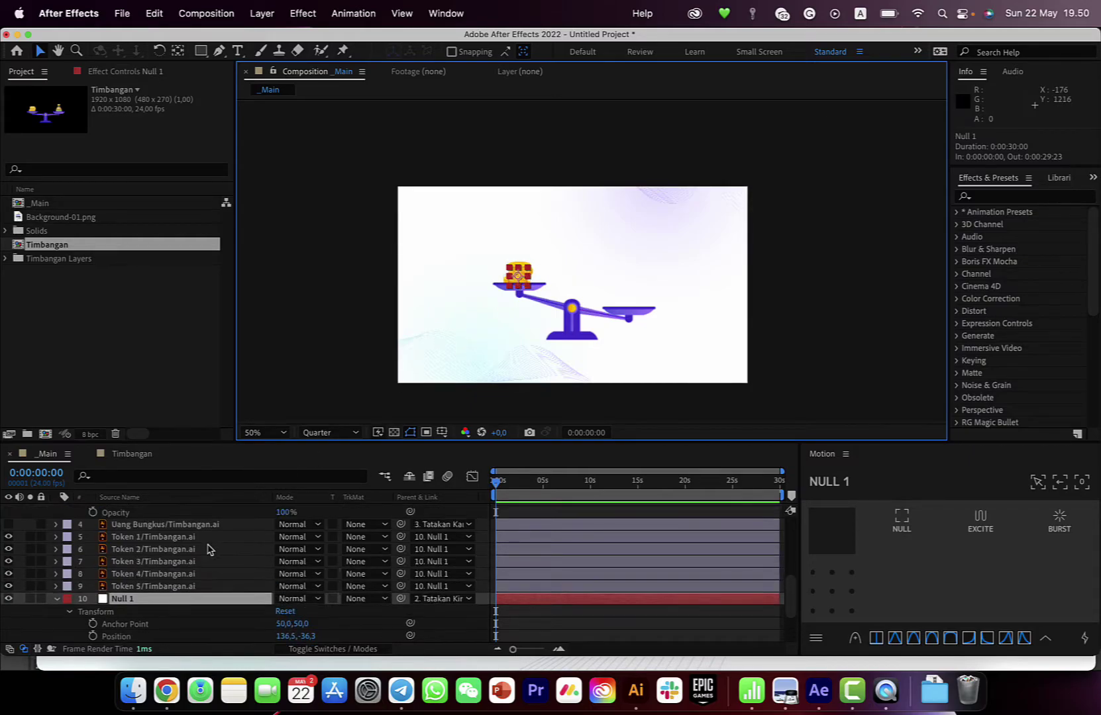
left_click(172, 563)
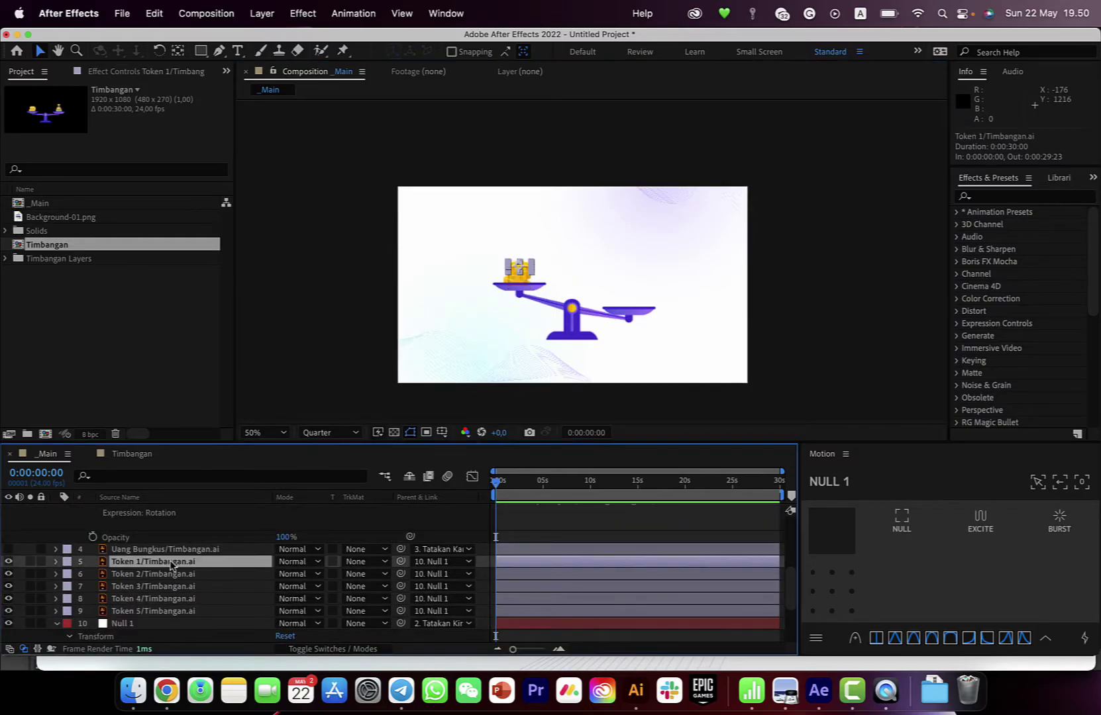
left_click(152, 612)
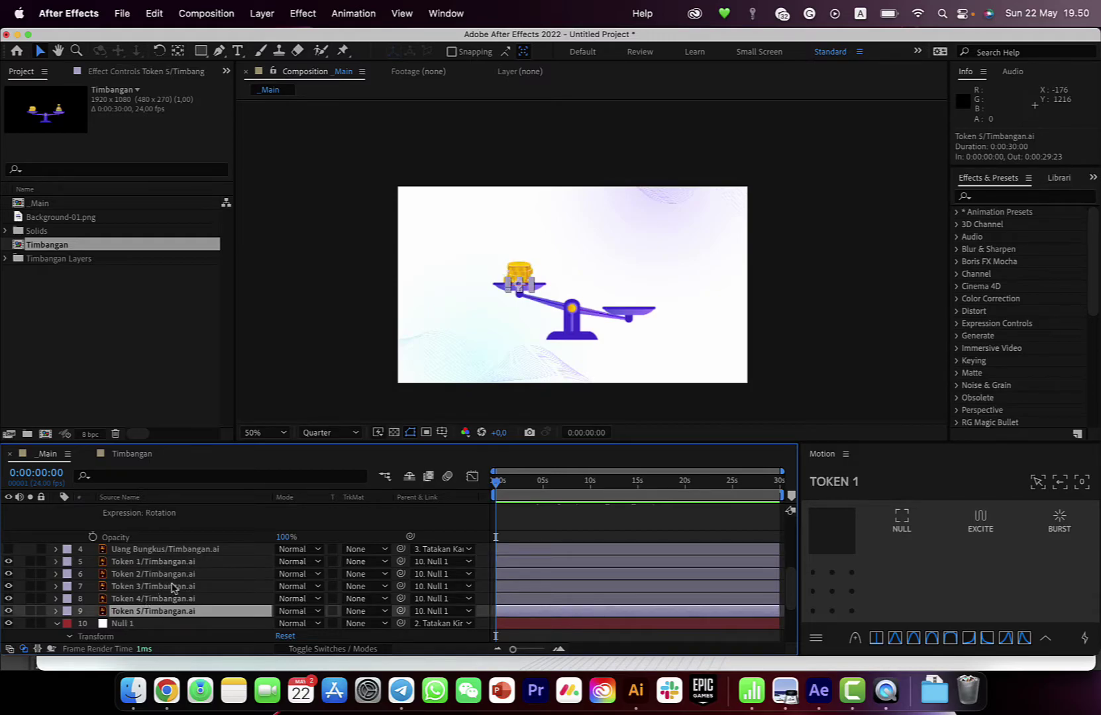
left_click(172, 563, "shift")
key("p")
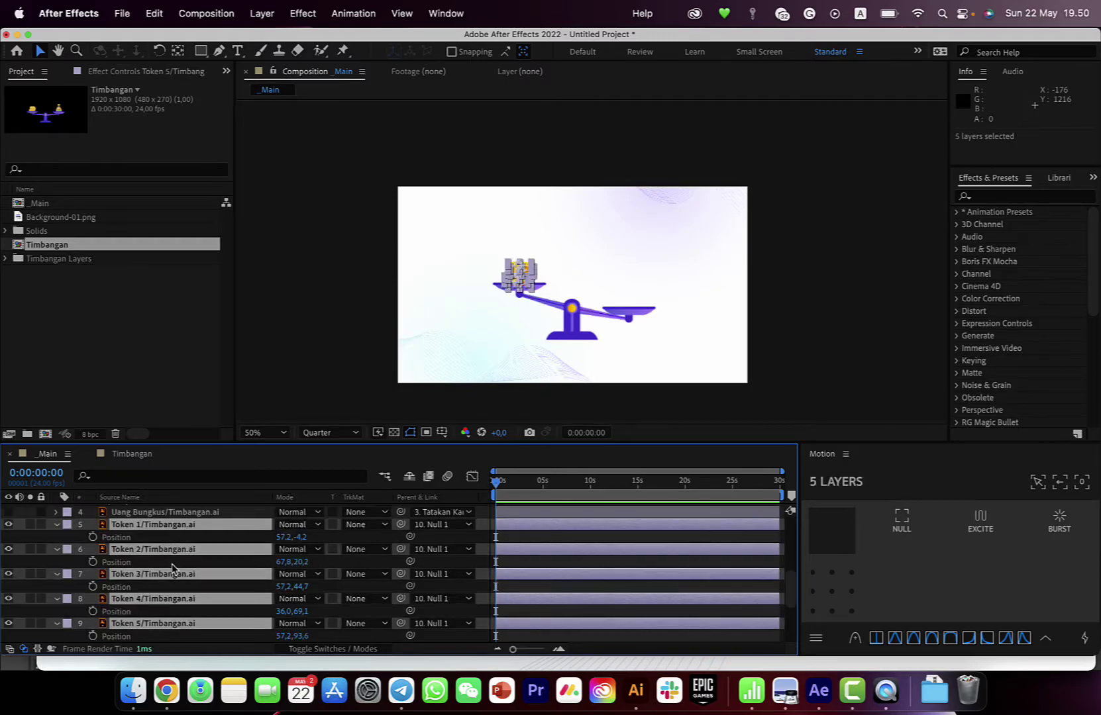
left_click(92, 538)
Step: Shift the five coins' Position keyframes to about 20 frames on the timeline
key("alt+Right")
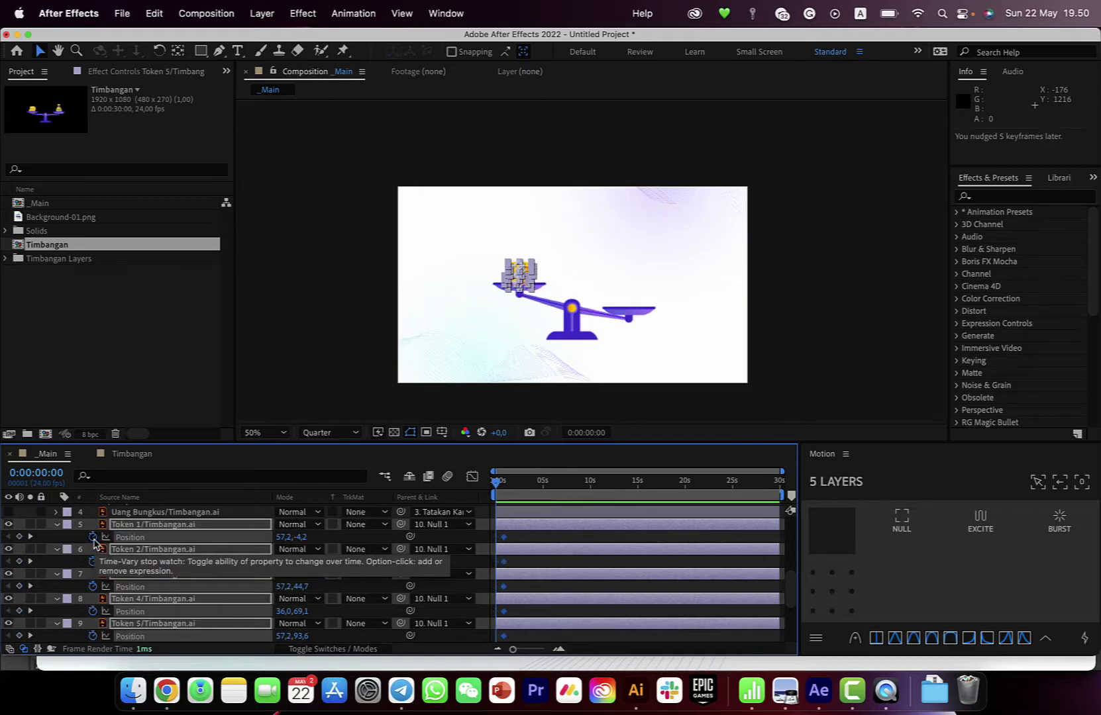
key("alt+shift+Right")
key("alt+shift+Left")
key("alt+shift+Left")
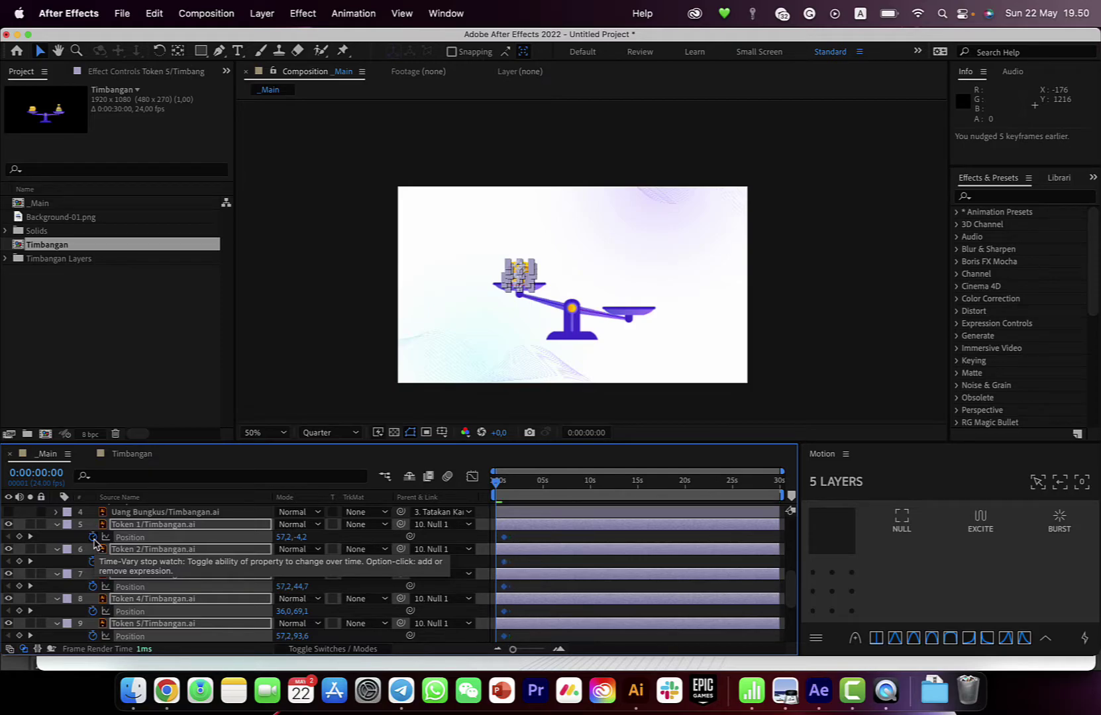
key("=")
key("=")
key("=")
key("=")
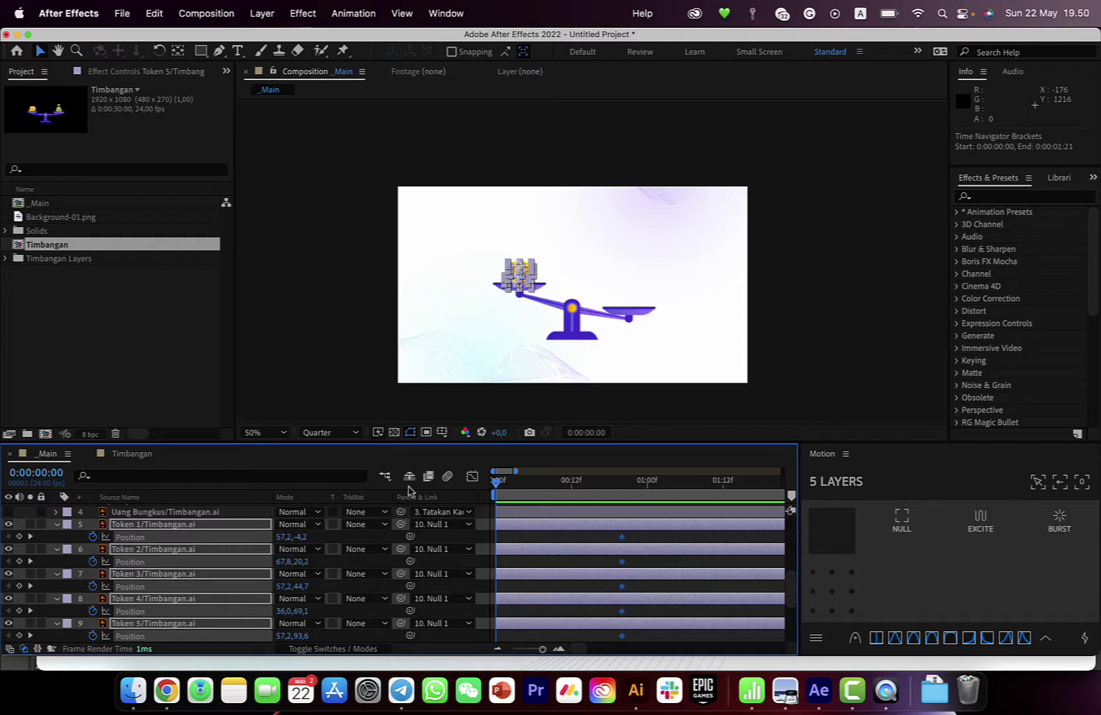
key("alt+shift+Left")
key("alt+shift+Right")
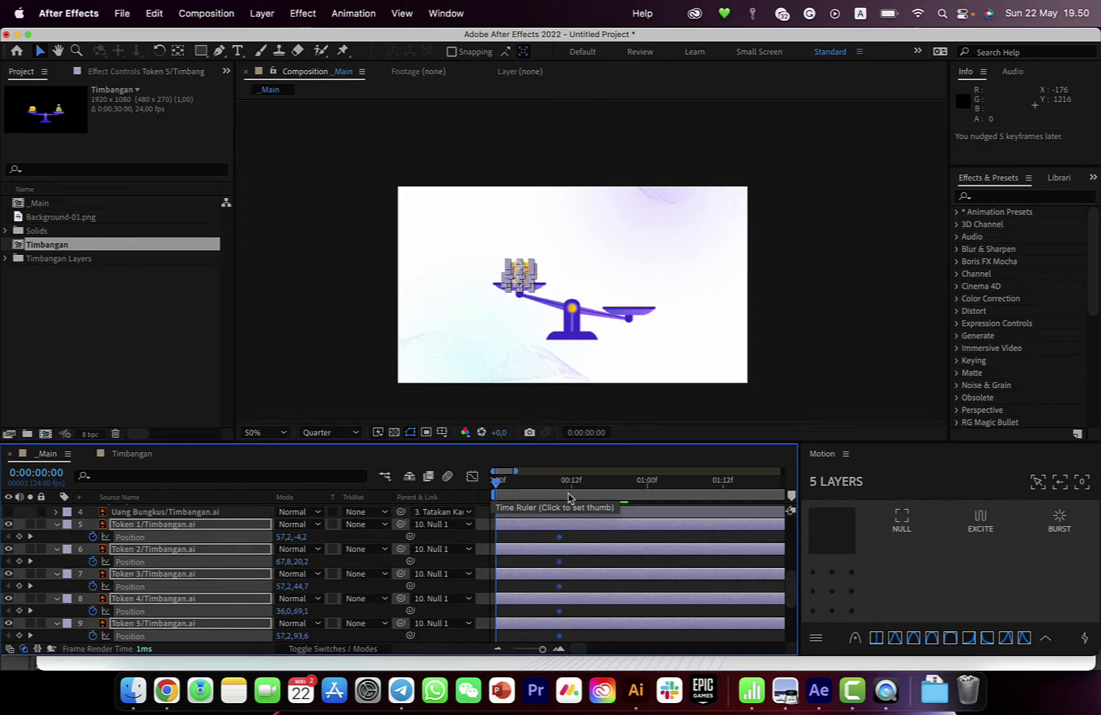
Step: At 0:00:00:00, move all five coins about 668 px straight up, above the composition frame
left_click_drag(574, 495, 624, 496)
key("Home")
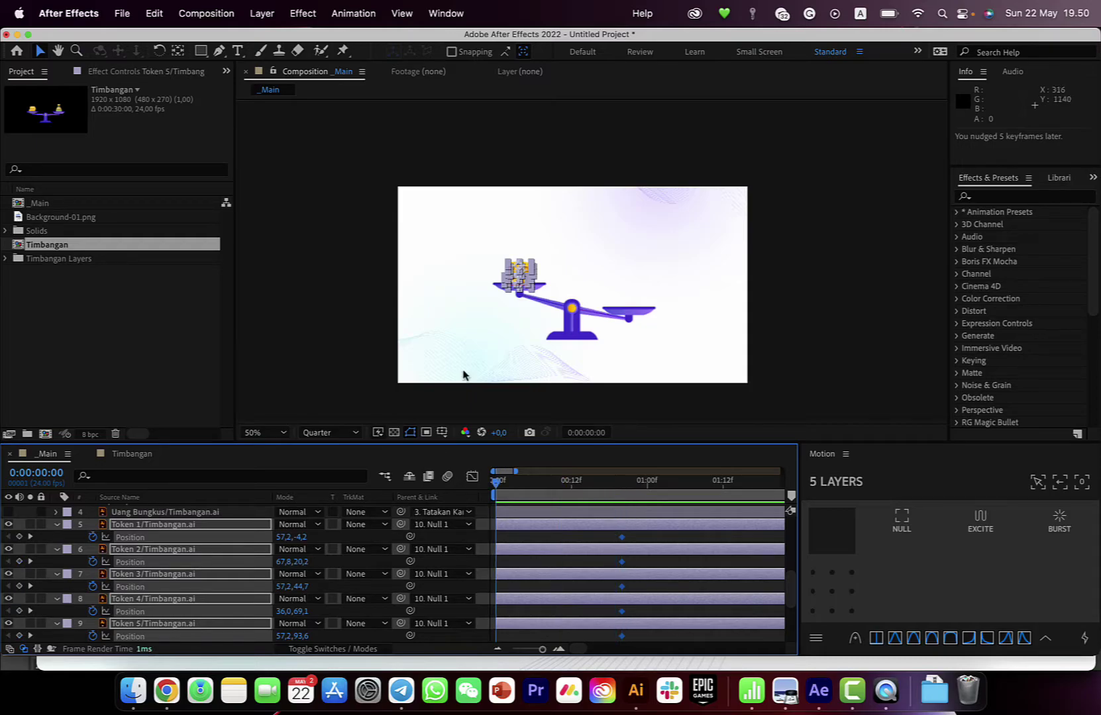
left_click_drag(516, 269, 511, 147)
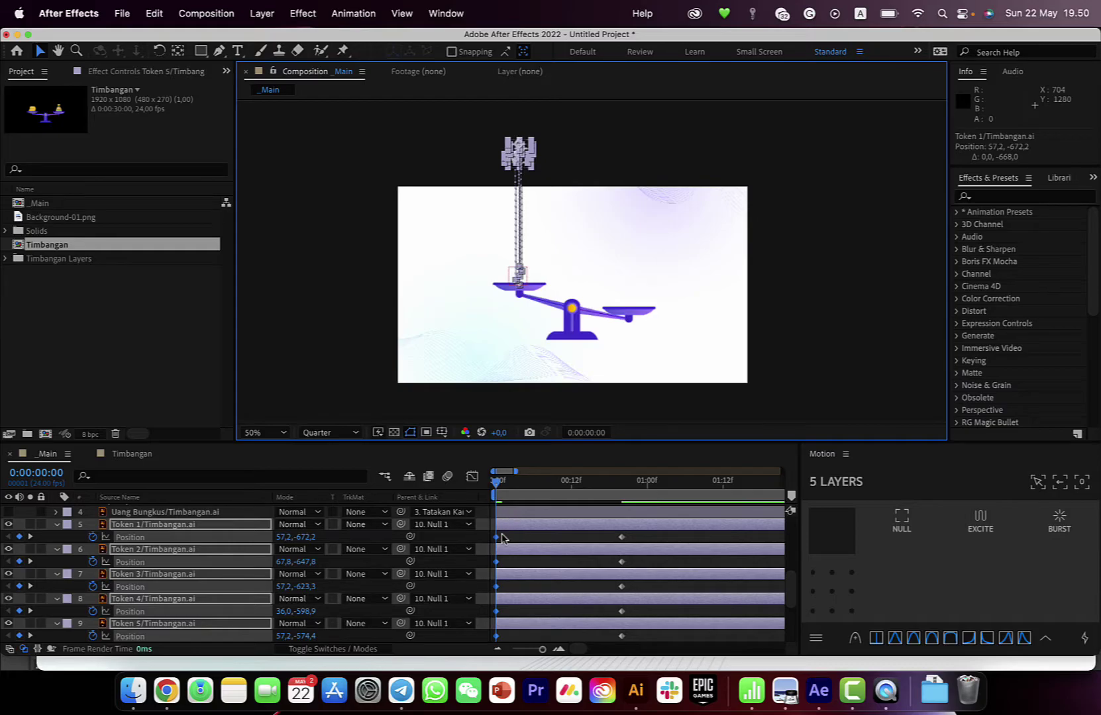
Step: Stagger the coin layers from Token 5 up to Token 1 so they fall one by one, with Token 1 starting at 0:00:01:02
left_click(502, 539)
left_click_drag(513, 603, 715, 562)
left_click_drag(532, 530, 695, 539)
left_click_drag(490, 484, 684, 524)
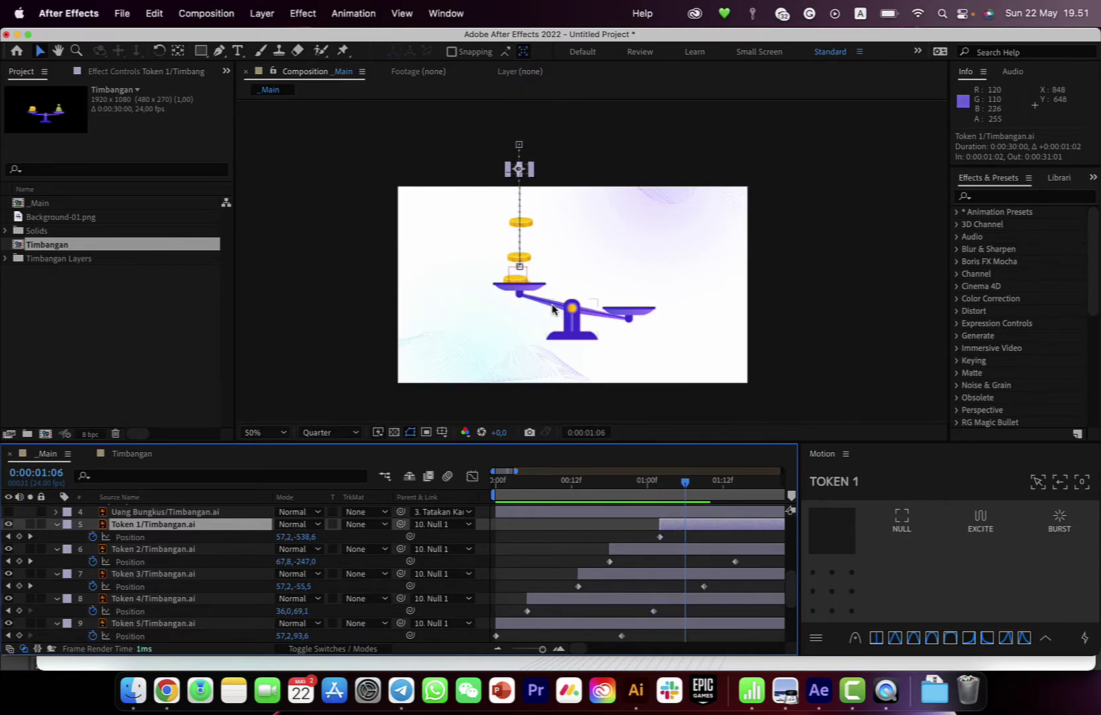
Step: Add a Rotation keyframe to the Tiang Tengah beam at 0:00:01:01
left_click_drag(631, 488, 655, 498)
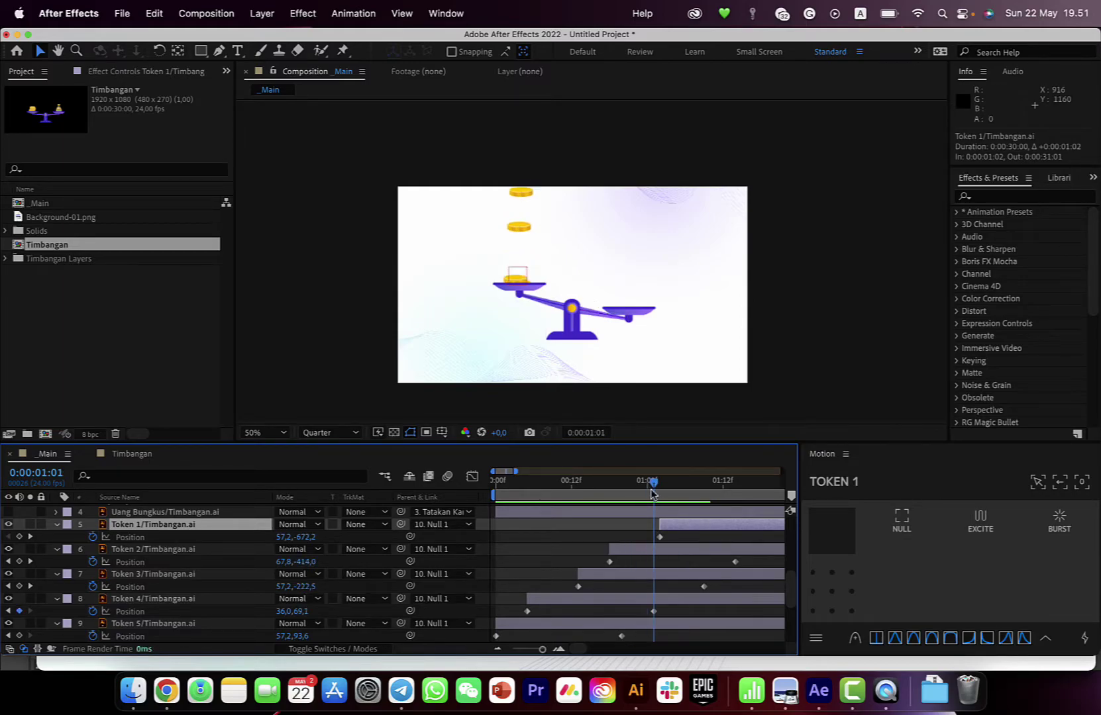
left_click(547, 307)
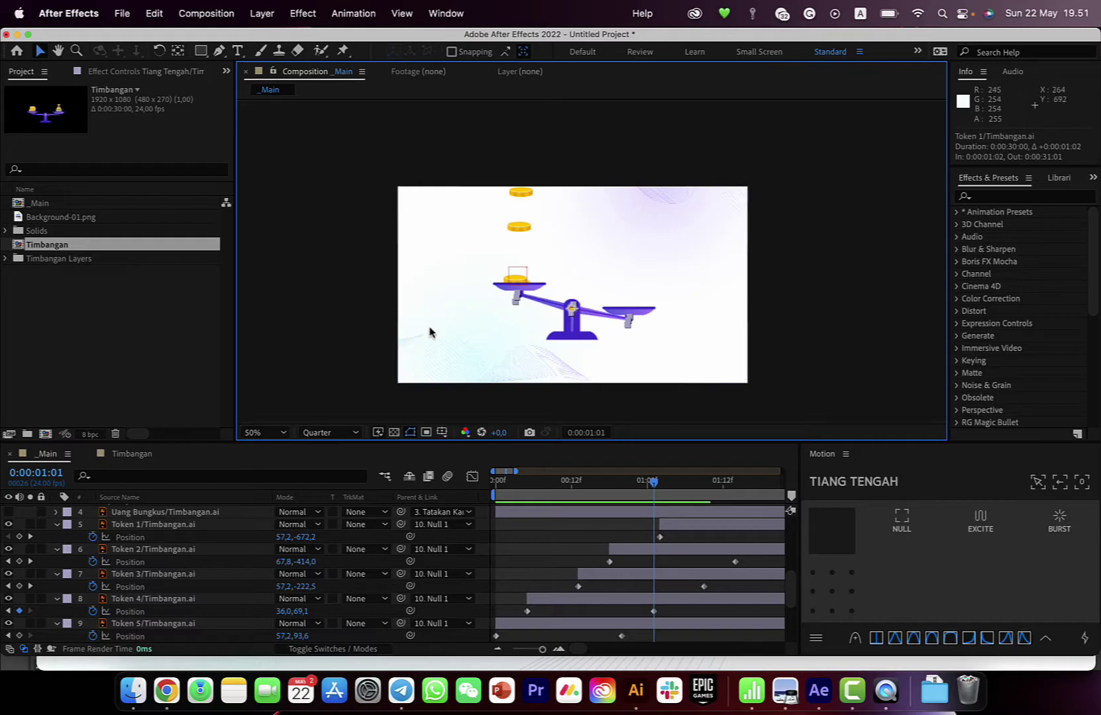
key("comma")
key("comma")
key("period")
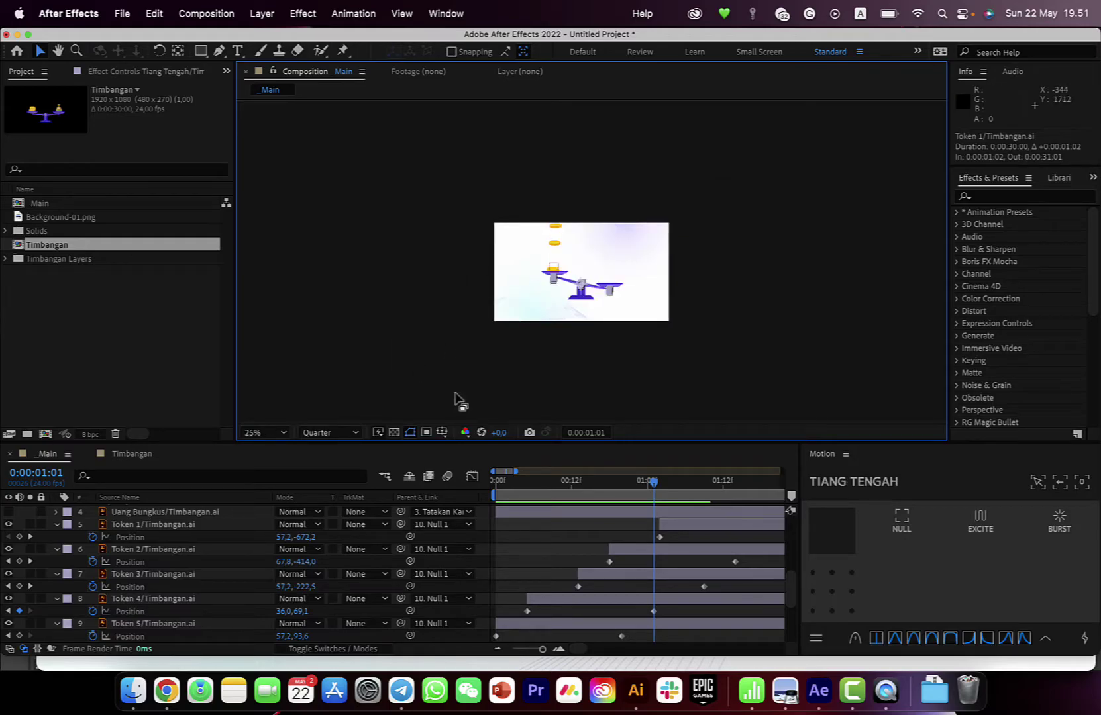
scroll(194, 581, "down", 5)
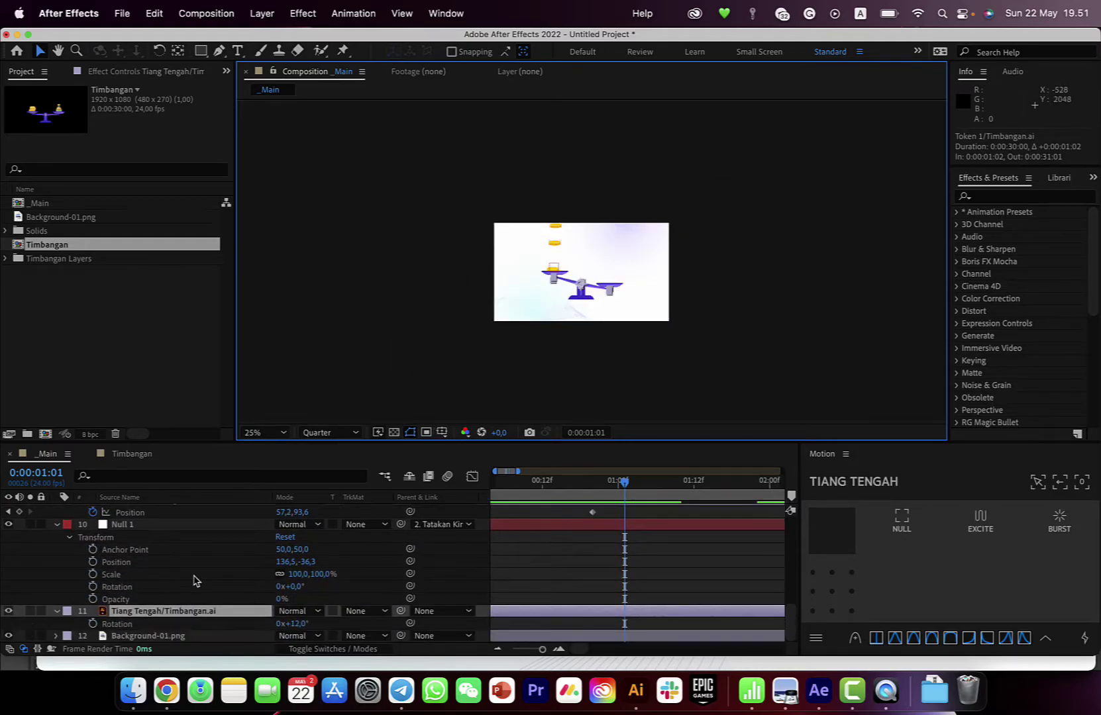
left_click(92, 624)
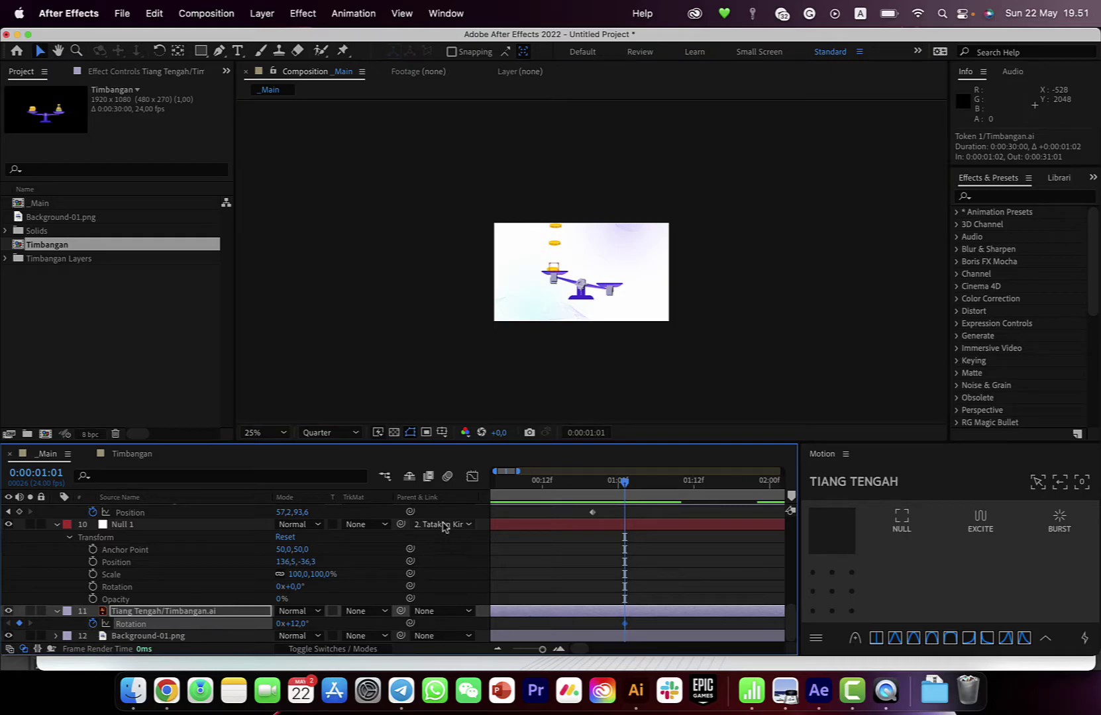
Step: Set the Tiang Tengah beam's rotation to -8° at 0:00:01:21 and preview the tilt with the falling coins
key("shift+Page_Down")
key("shift+Page_Down")
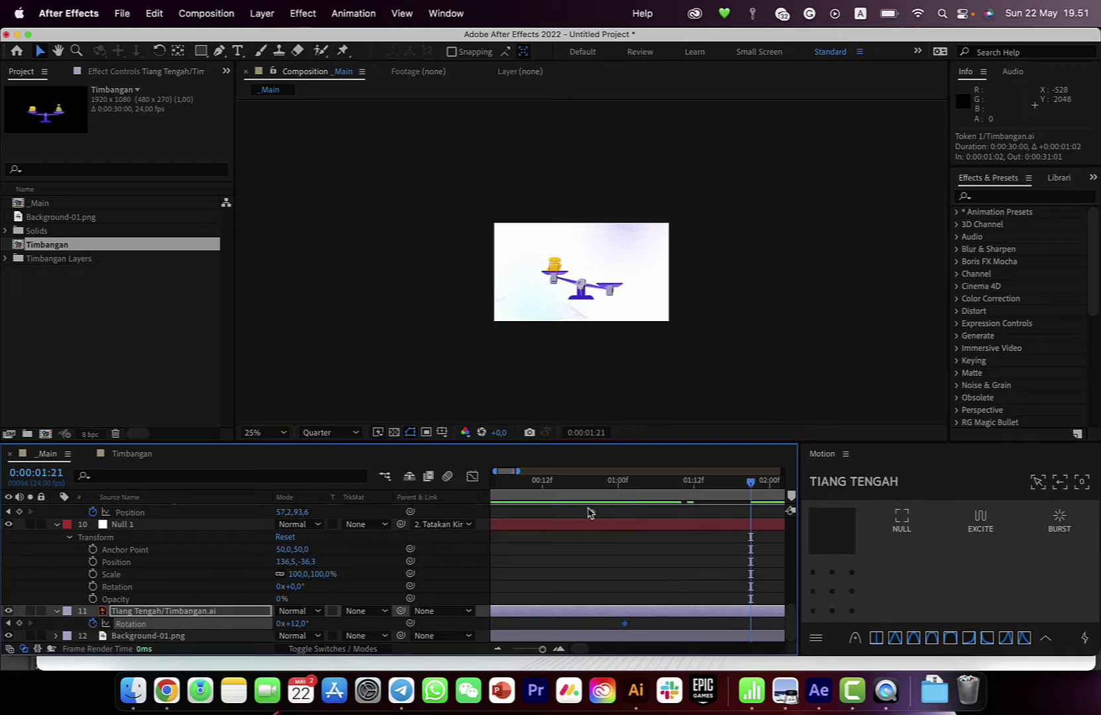
left_click_drag(296, 624, 280, 624)
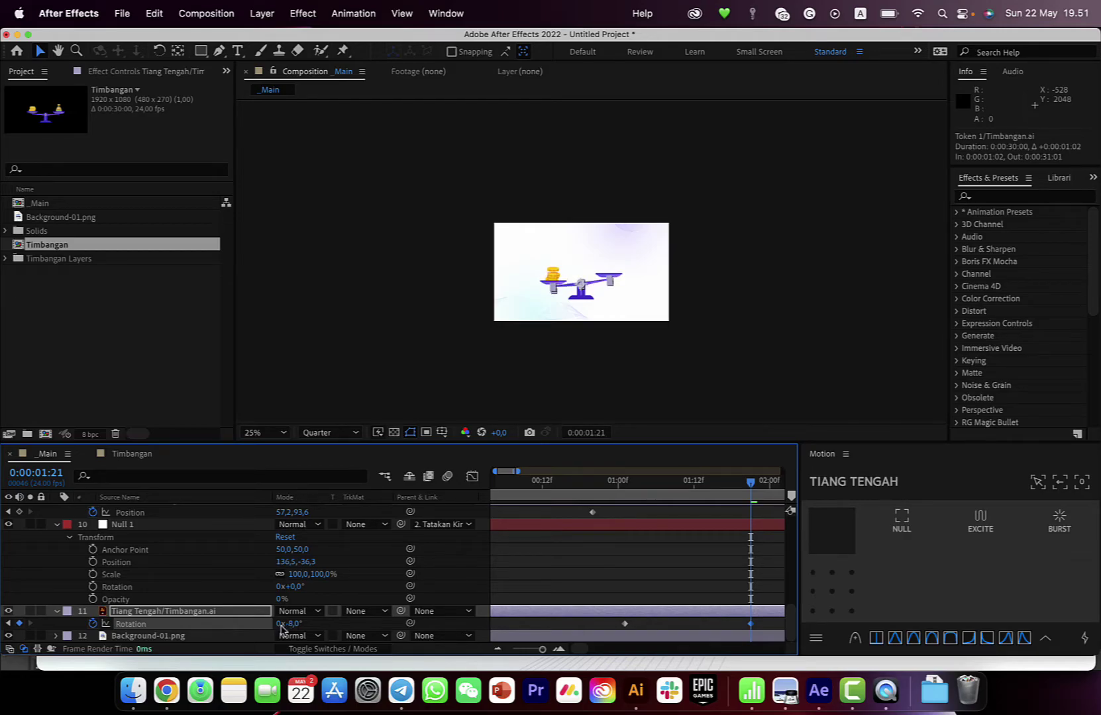
left_click_drag(693, 477, 761, 510)
left_click_drag(706, 535, 757, 555)
key("k")
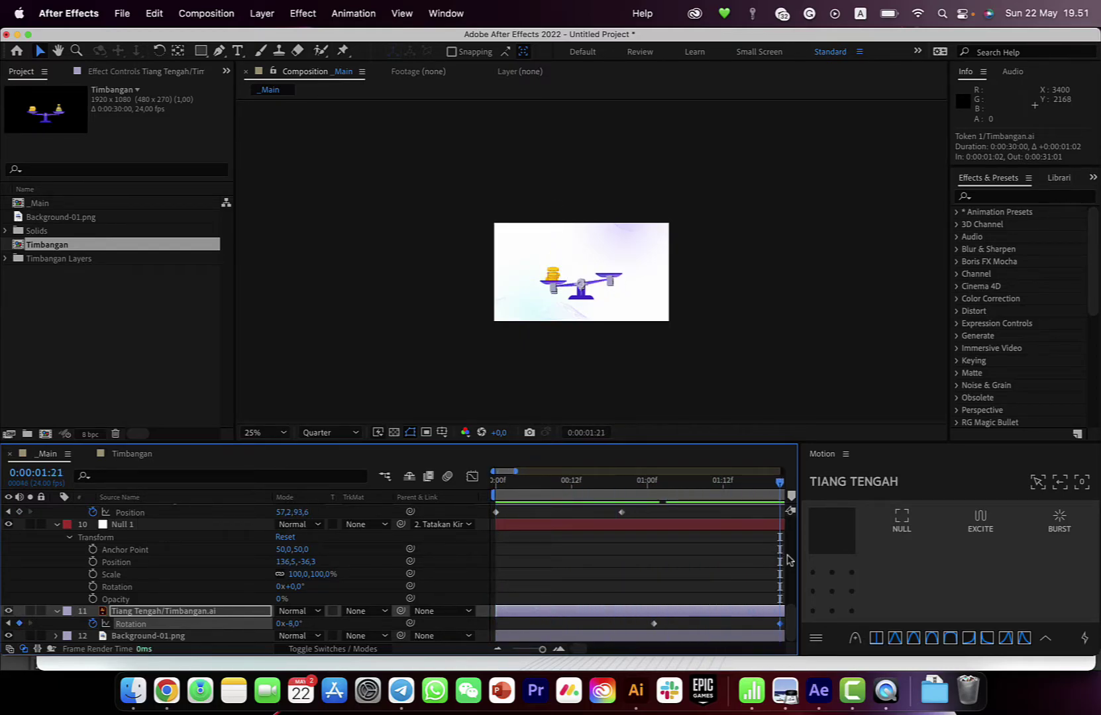
Step: Make the money bag layer Uang Bungkus visible again and select it
left_click(745, 574)
scroll(118, 549, "up", 10)
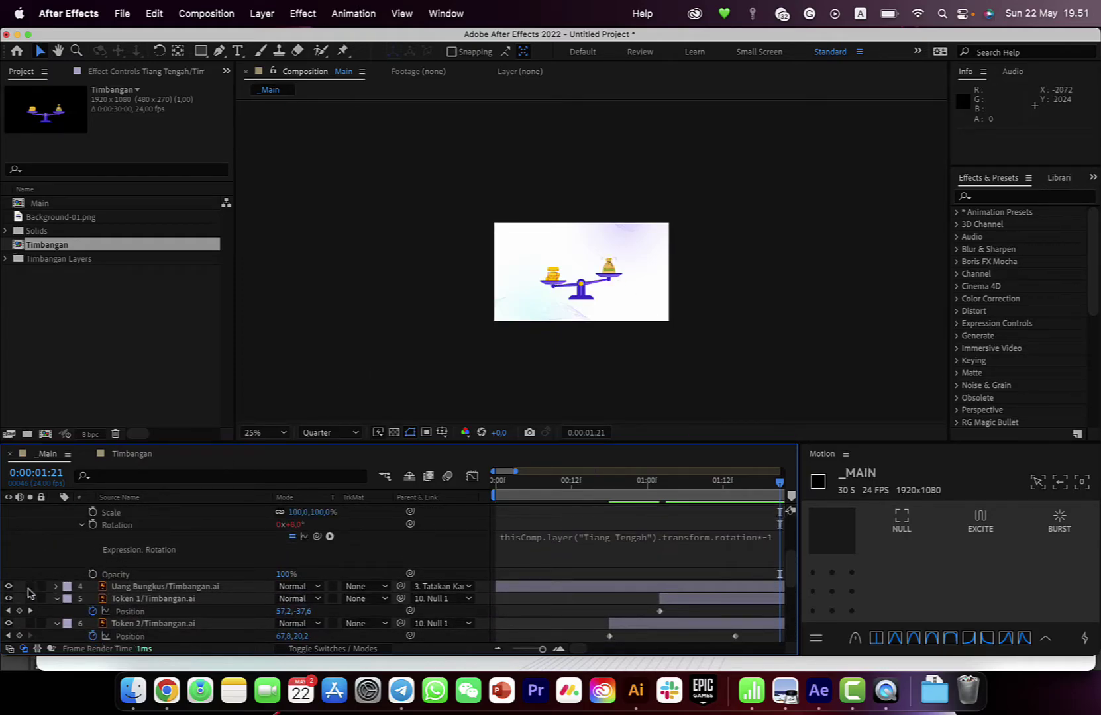
left_click(153, 586)
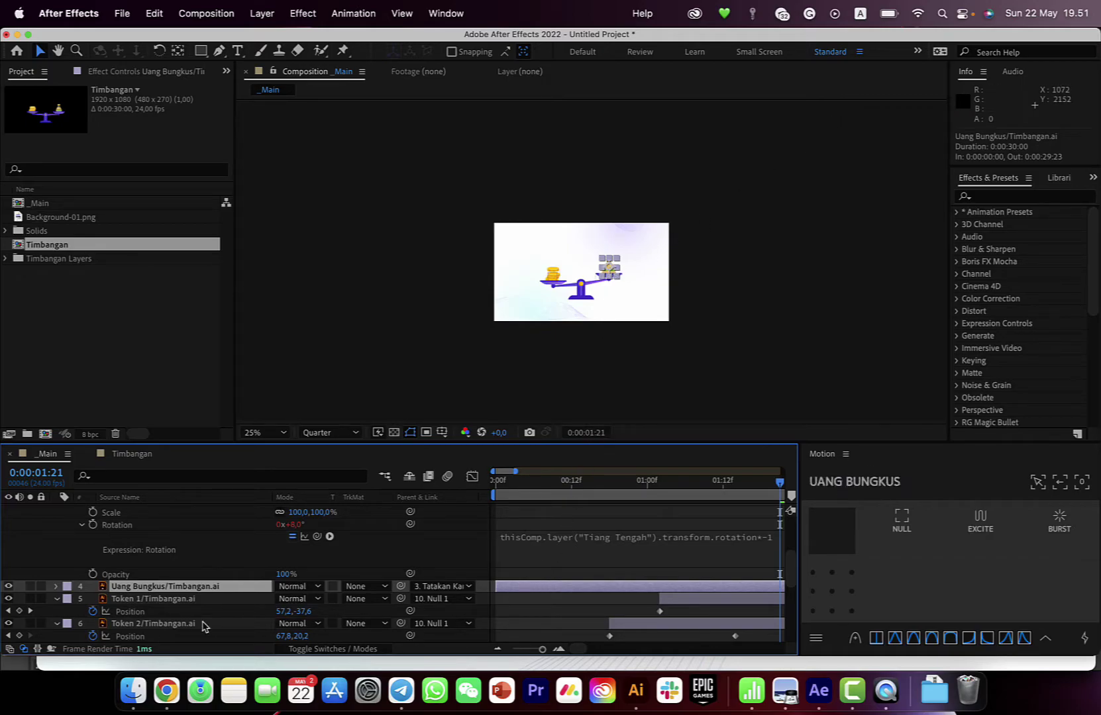
Step: Add a Position keyframe to Uang Bungkus at 0:00:01:21 and raise the bag above the frame to 144.1, -736
key("p")
left_click(93, 599)
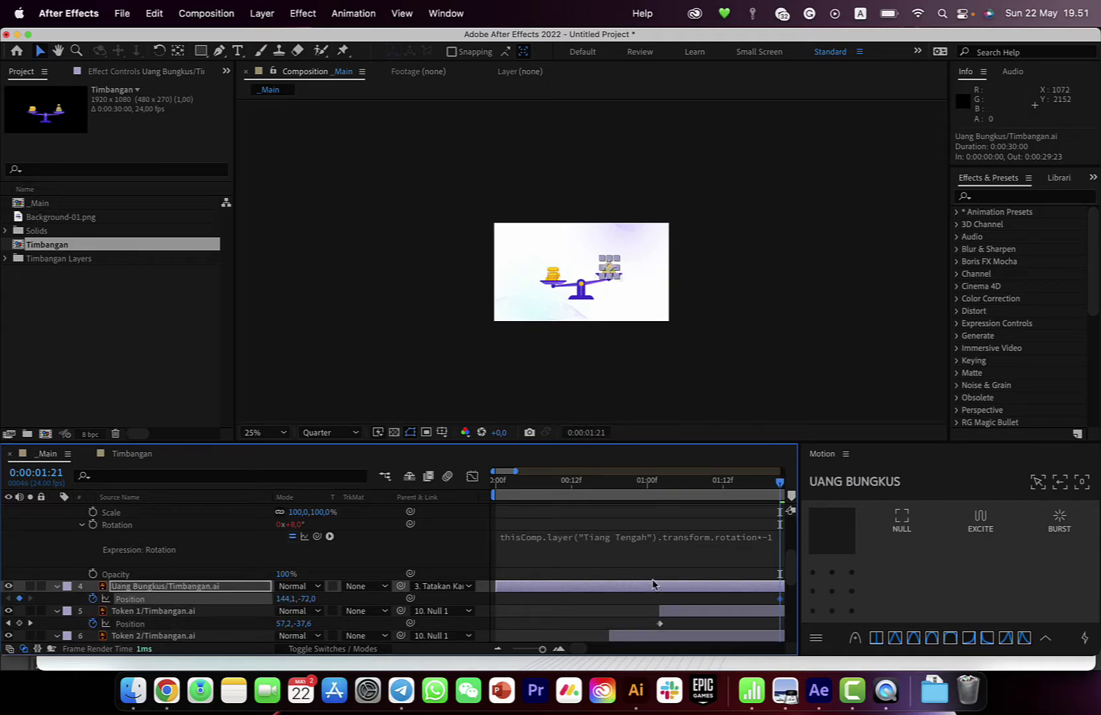
left_click_drag(607, 272, 605, 211)
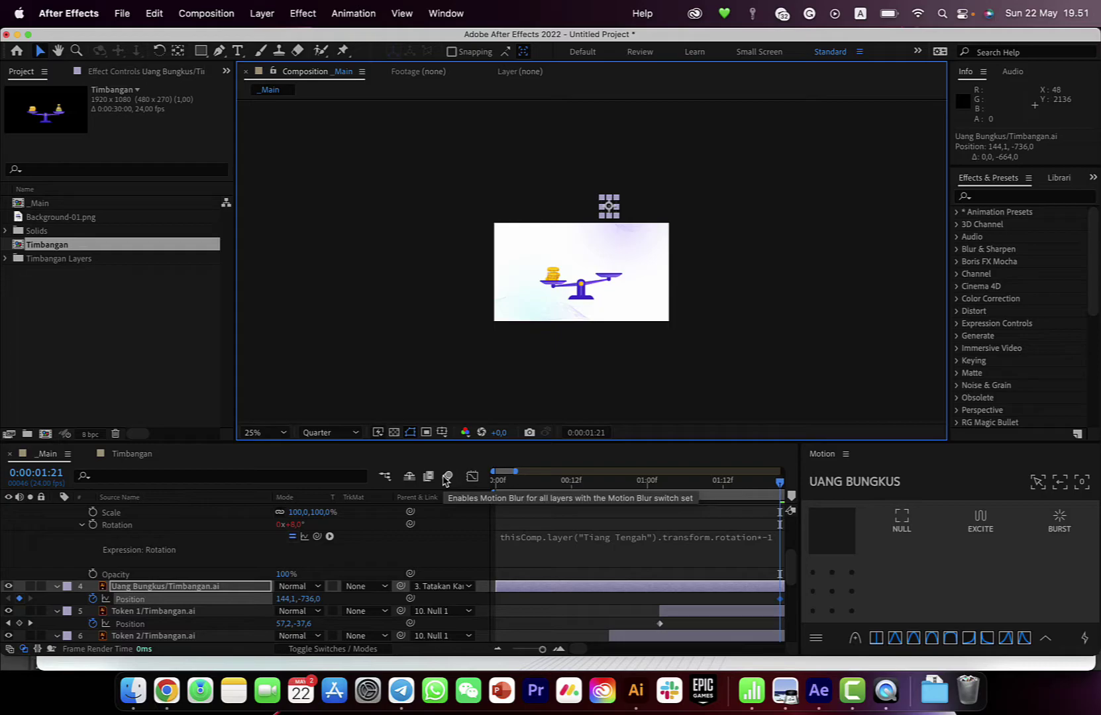
Step: At 0:00:02:17, lower the money bag onto the scale's right pan at Position 144.1, -72
key("space")
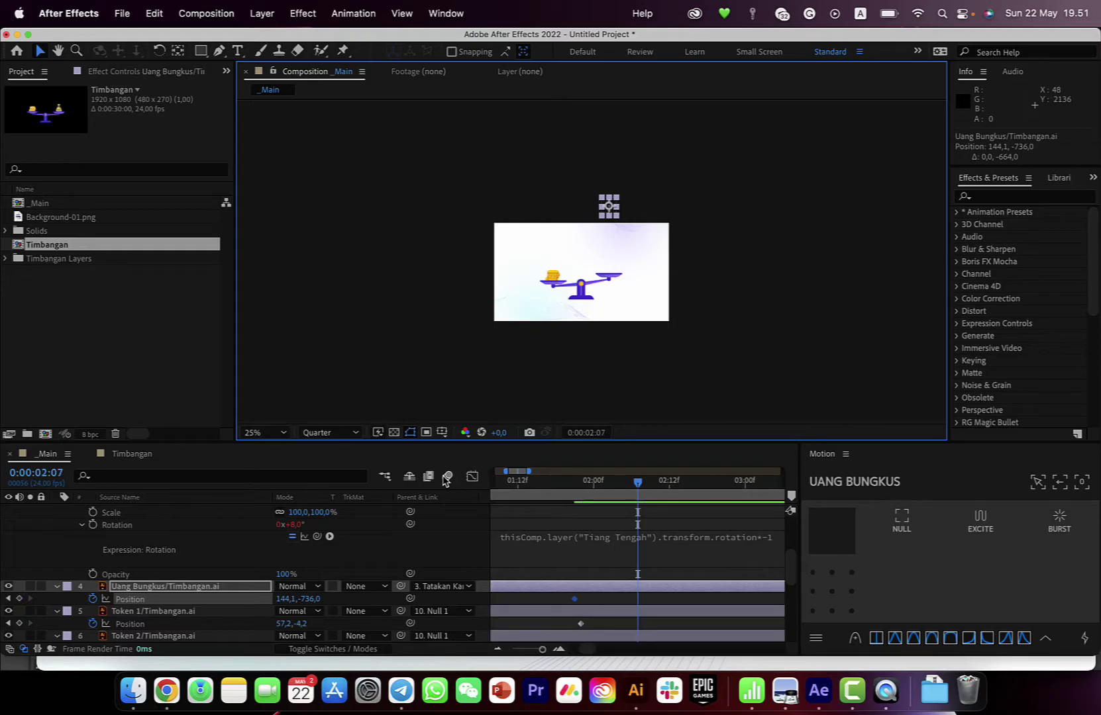
left_click_drag(608, 208, 666, 292)
key("slash")
key("comma")
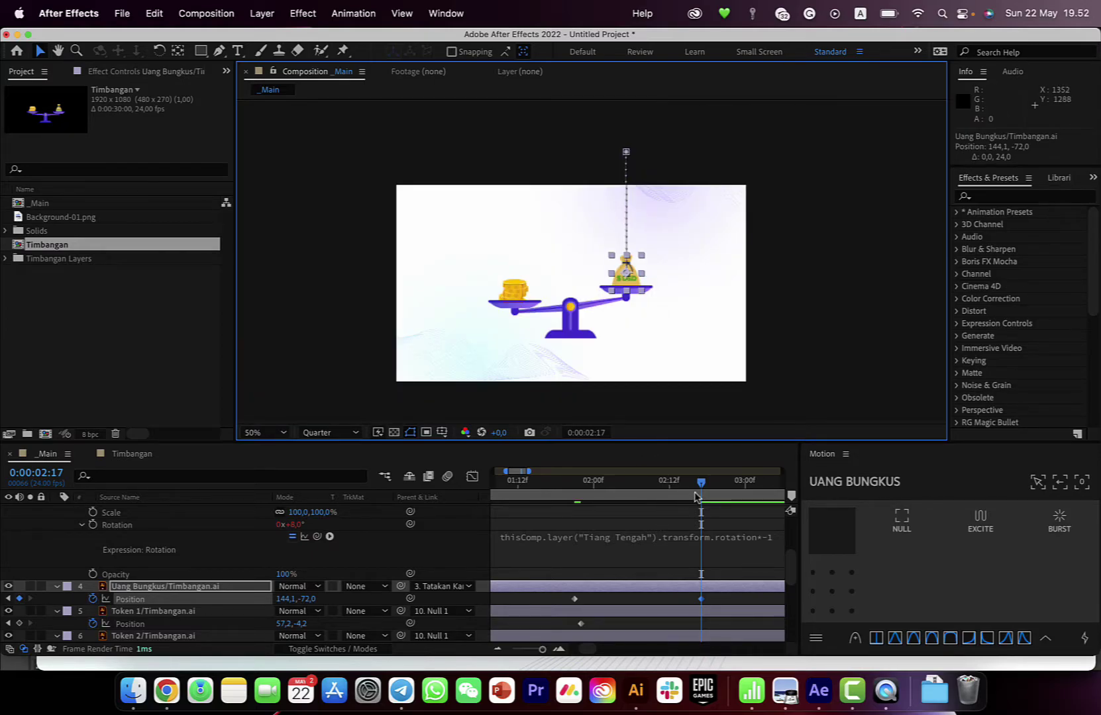
Step: Add a holding Rotation keyframe to the Tiang Tengah beam at 0:00:02:17
scroll(590, 576, "down", 2)
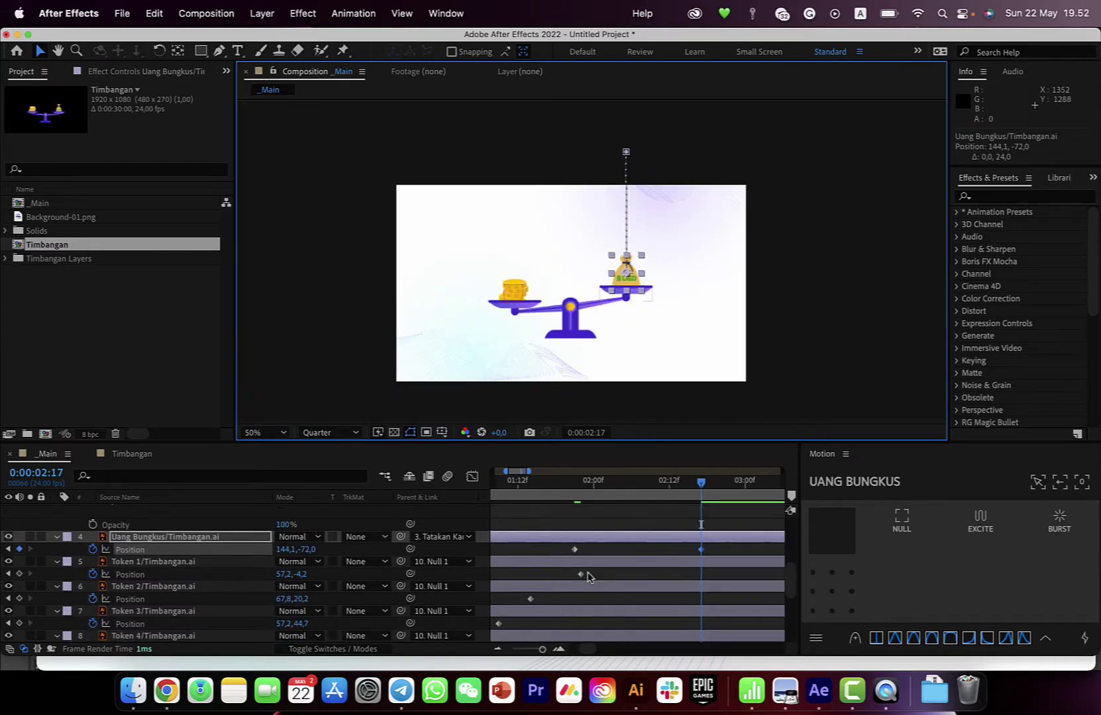
left_click(597, 303)
scroll(368, 605, "down", 2)
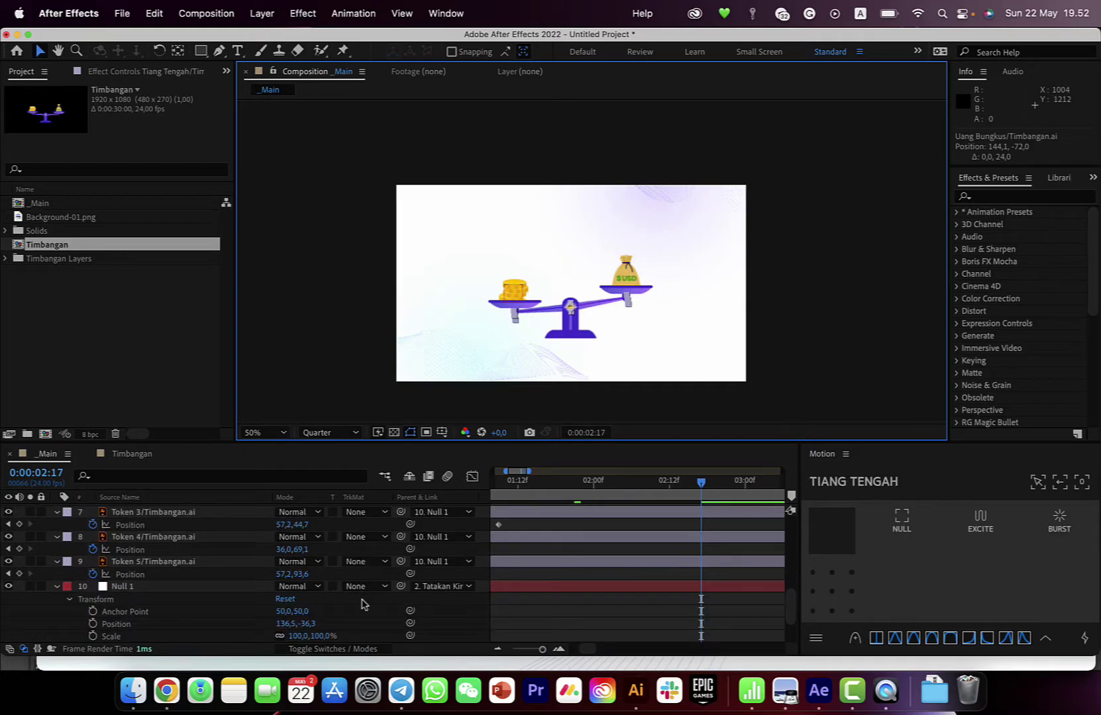
scroll(215, 575, "down", 2)
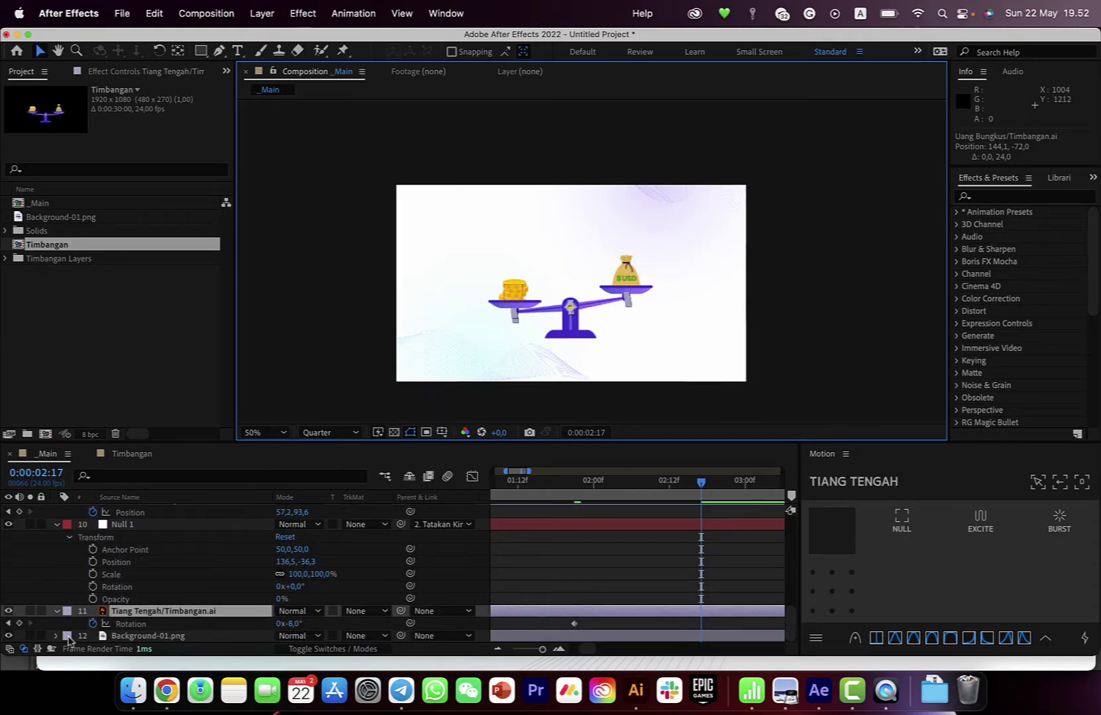
left_click(20, 624)
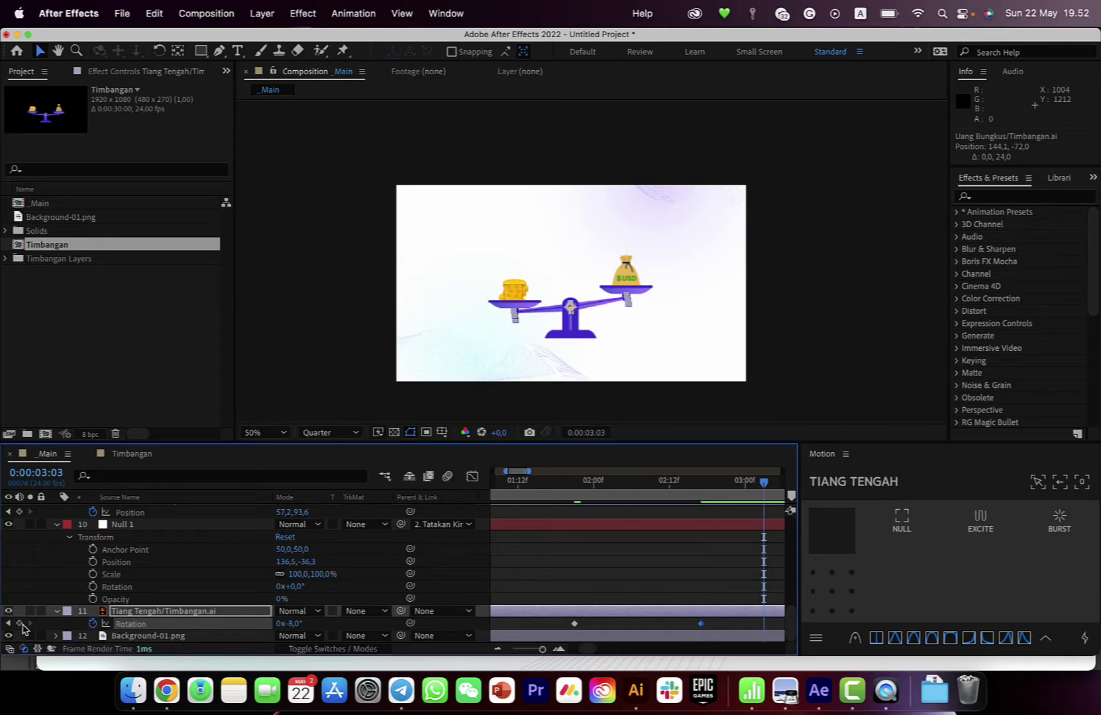
Step: Set the Tiang Tengah beam's rotation to 10° at 0:00:03:13 so the money bag side sinks
key("shift+Page_Down")
key("shift+Page_Down")
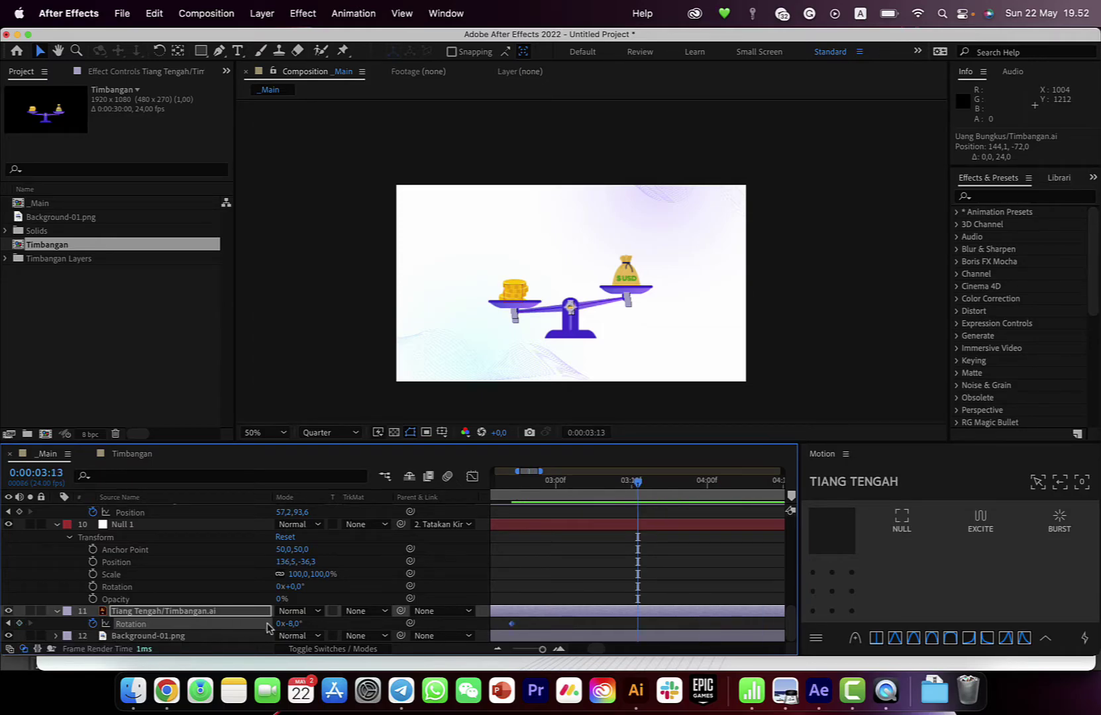
left_click_drag(294, 624, 309, 628)
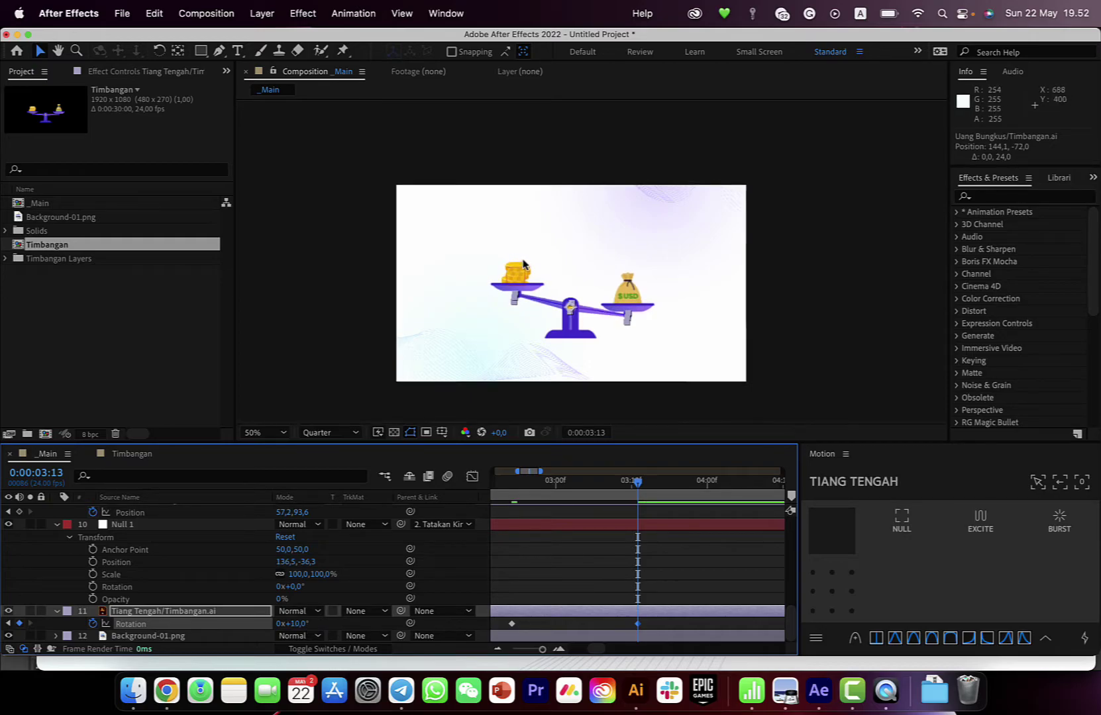
Step: Add holding Position keyframes to Token 1 at 0:00:03:13, Token 2 at 0:00:03:18 and Token 3 at 0:00:03:23
left_click(519, 283)
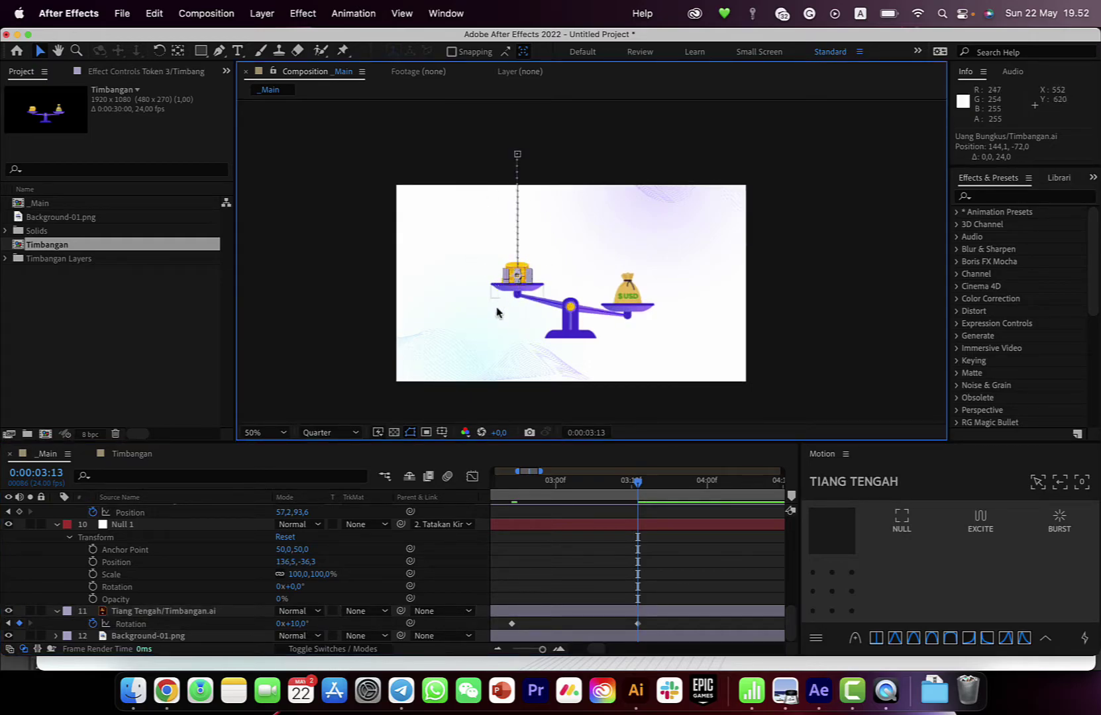
scroll(258, 577, "up", 5)
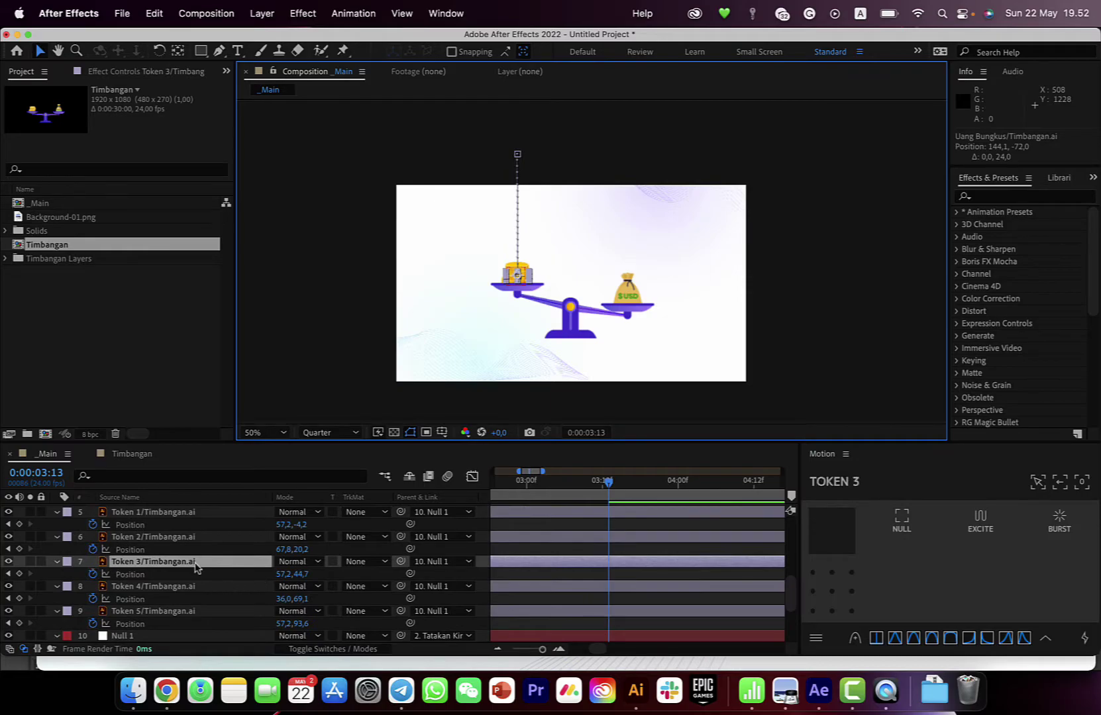
scroll(192, 543, "up", 3)
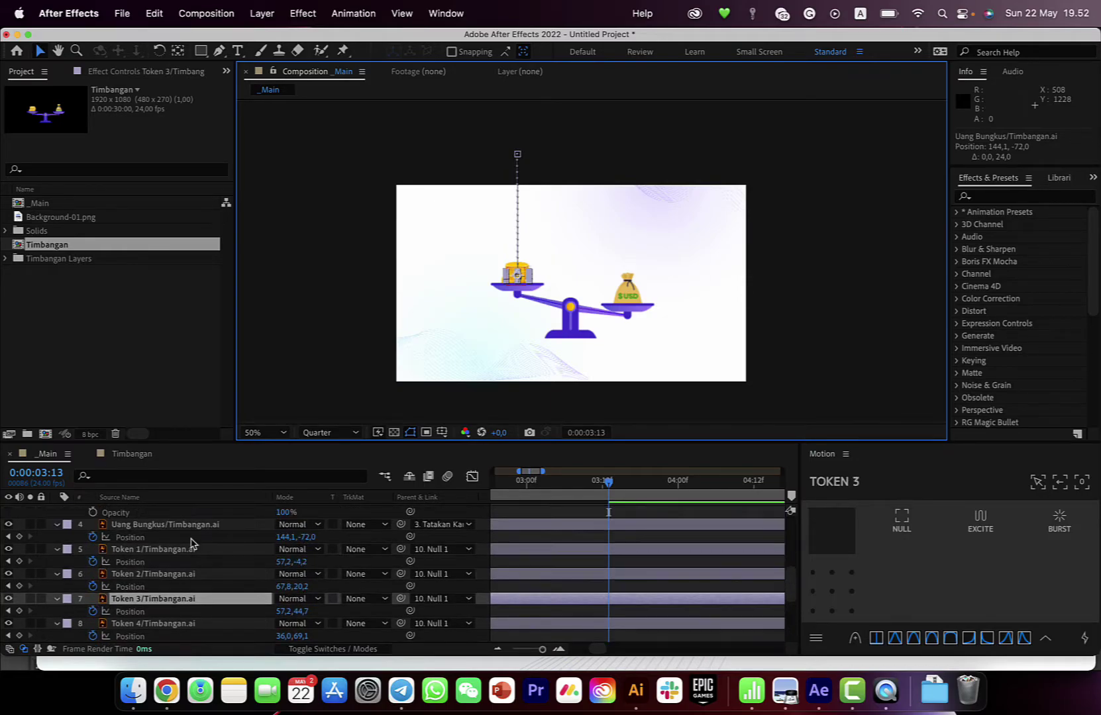
left_click(171, 575)
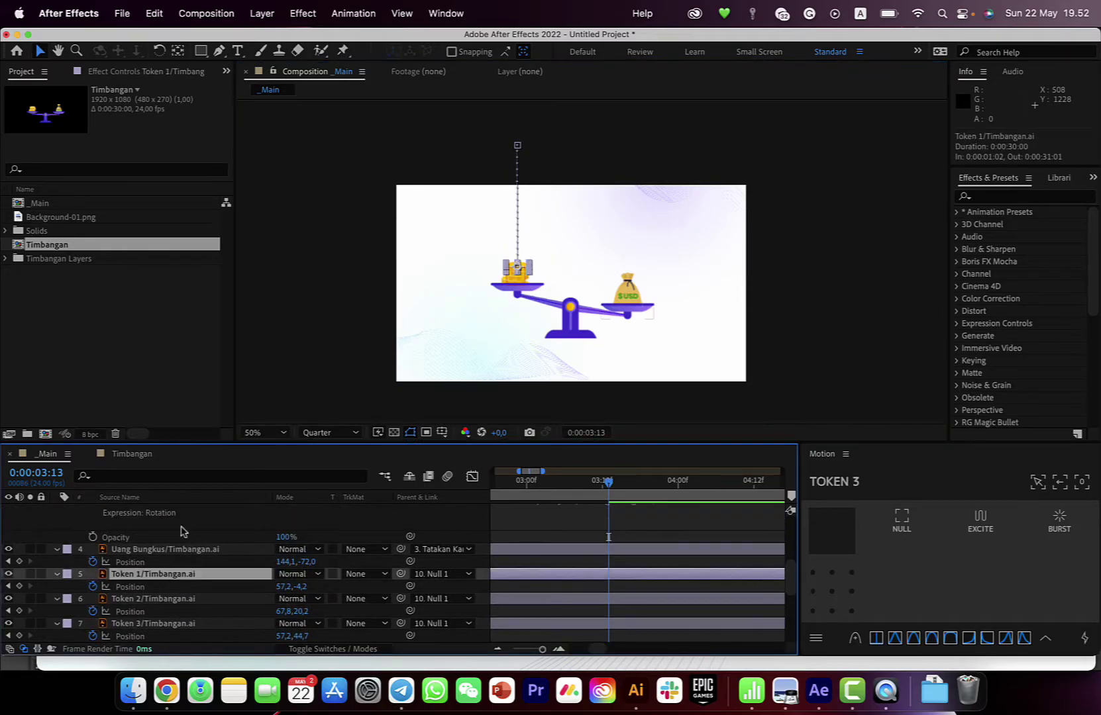
left_click(19, 586)
scroll(166, 577, "down", 1)
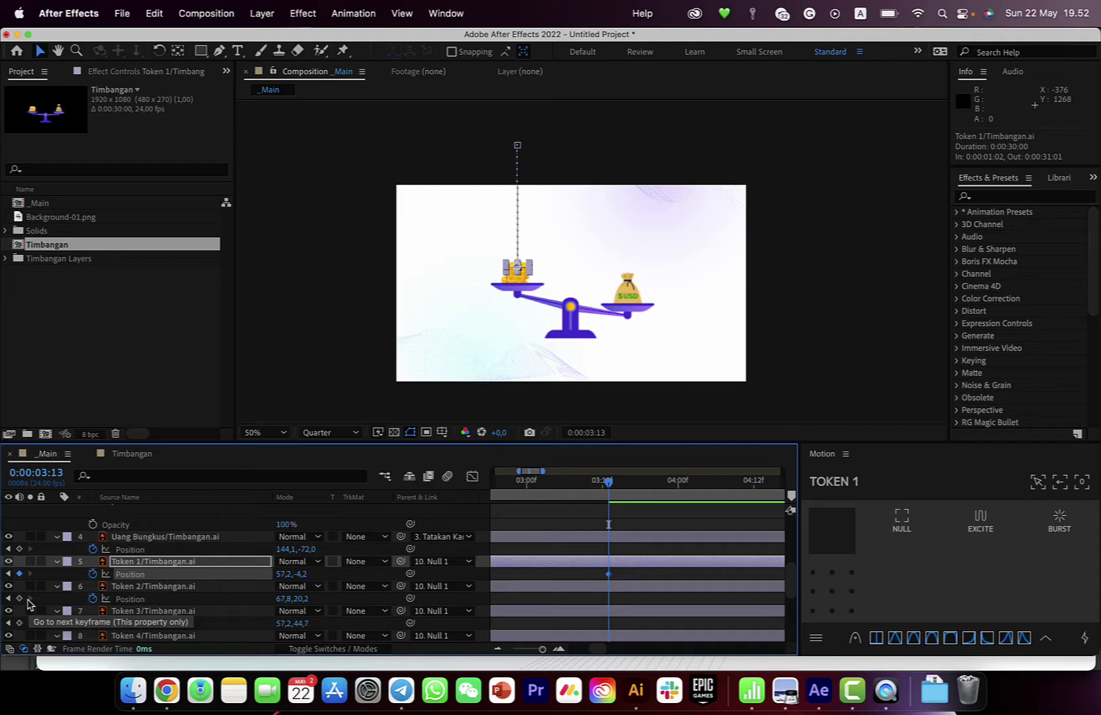
key("space")
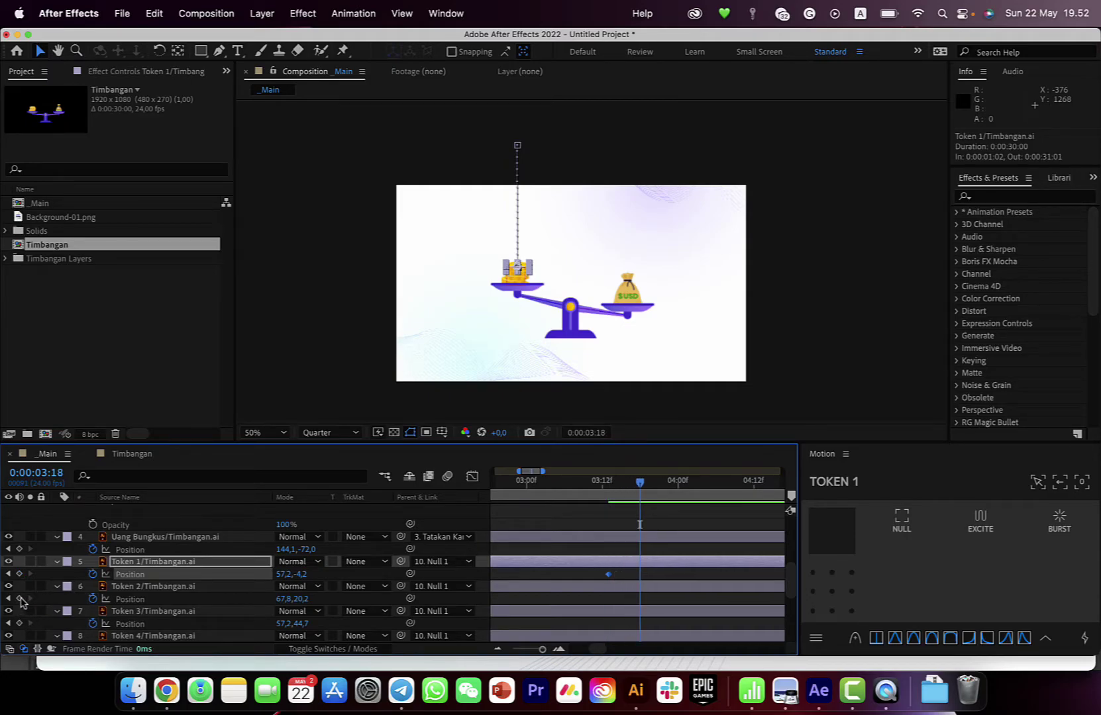
left_click(20, 598)
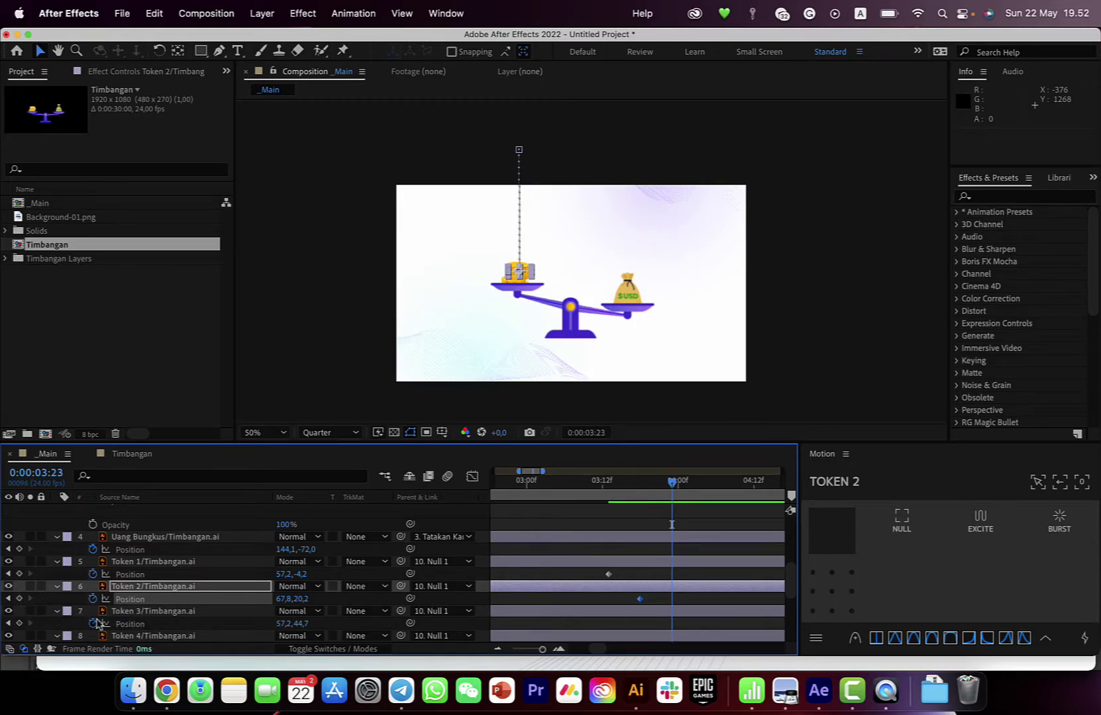
left_click(19, 623)
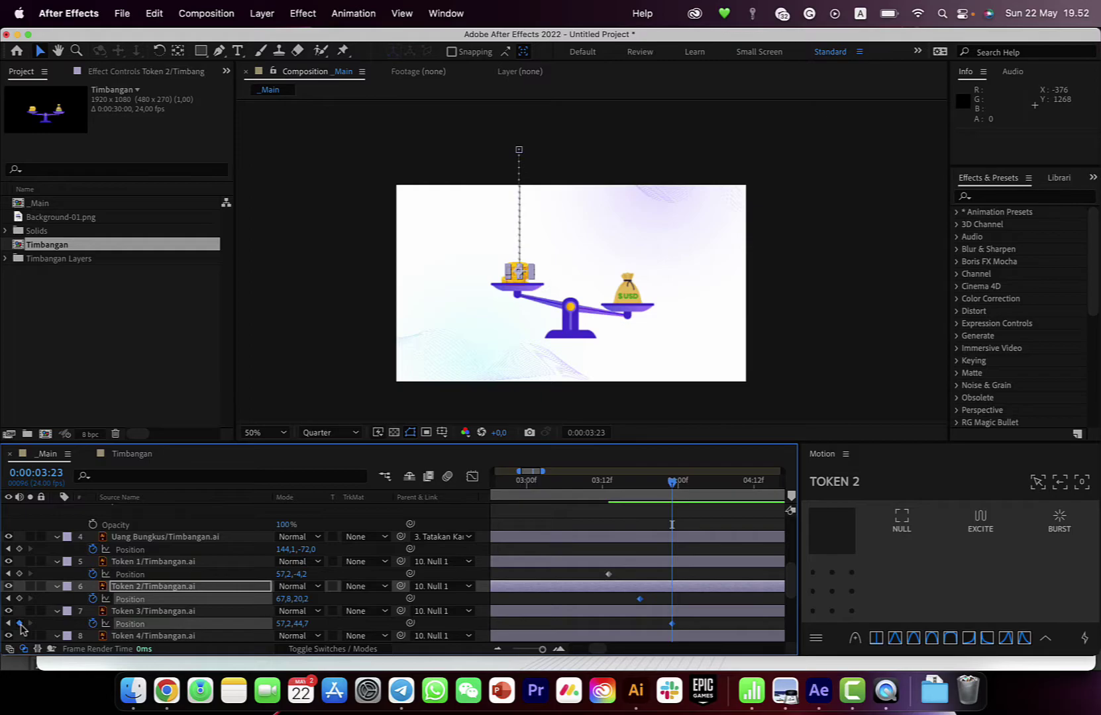
Step: Add holding Position keyframes to Token 4 at 0:00:04:04 and Token 5 at 0:00:04:08
scroll(120, 626, "down", 2)
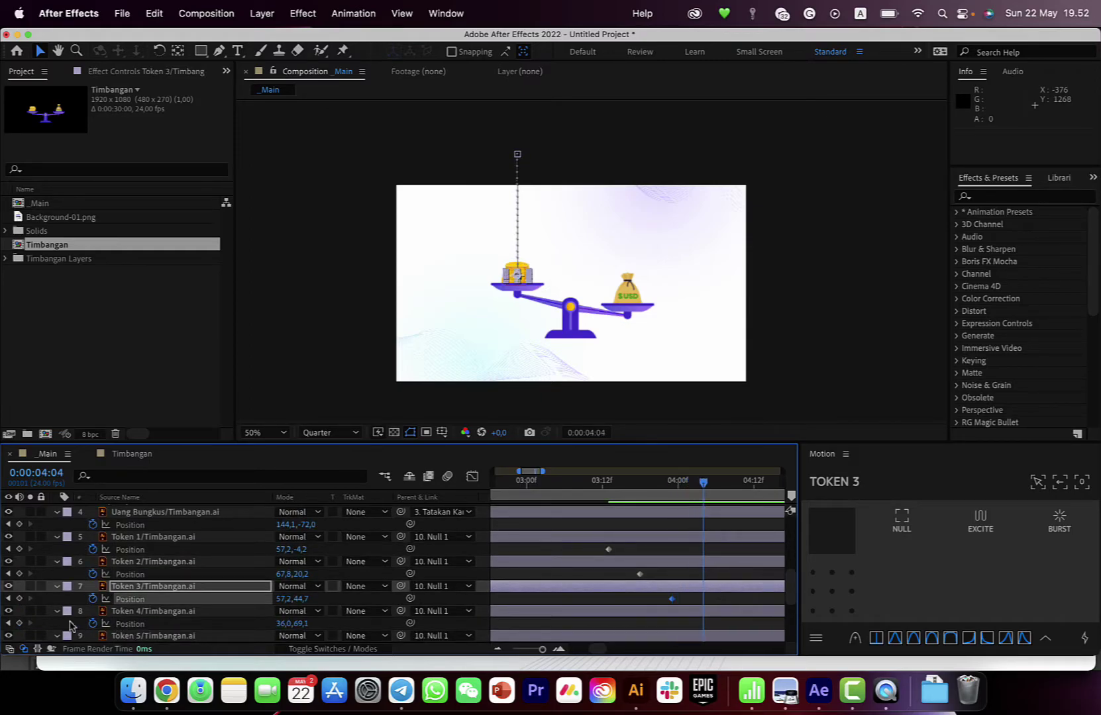
left_click(20, 623)
scroll(306, 598, "down", 3)
key("Page_Down")
key("Page_Down")
key("Page_Down")
key("Page_Down")
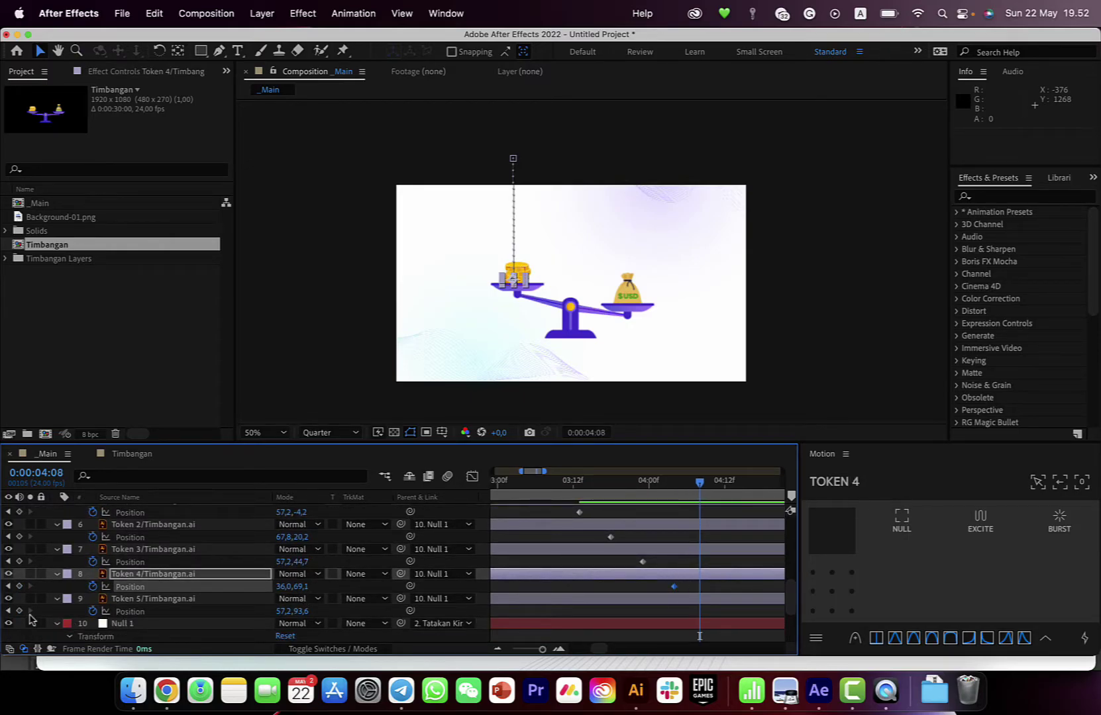
left_click(19, 611)
Step: At 0:00:04:09, lift Token 1 off the coin stack to Position 57.2, -370.2
scroll(624, 539, "up", 3)
left_click(595, 490)
key("j")
key("shift+Page_Down")
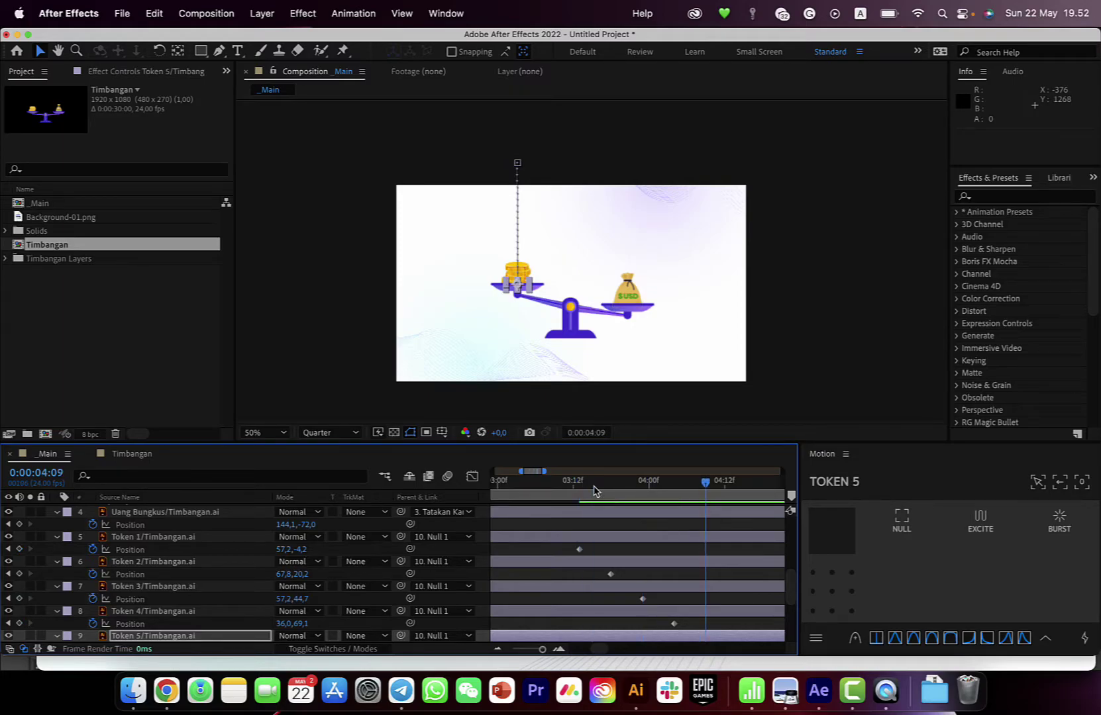
left_click(600, 545)
left_click_drag(518, 271, 512, 242)
key("super+z")
scroll(509, 264, "up", 1)
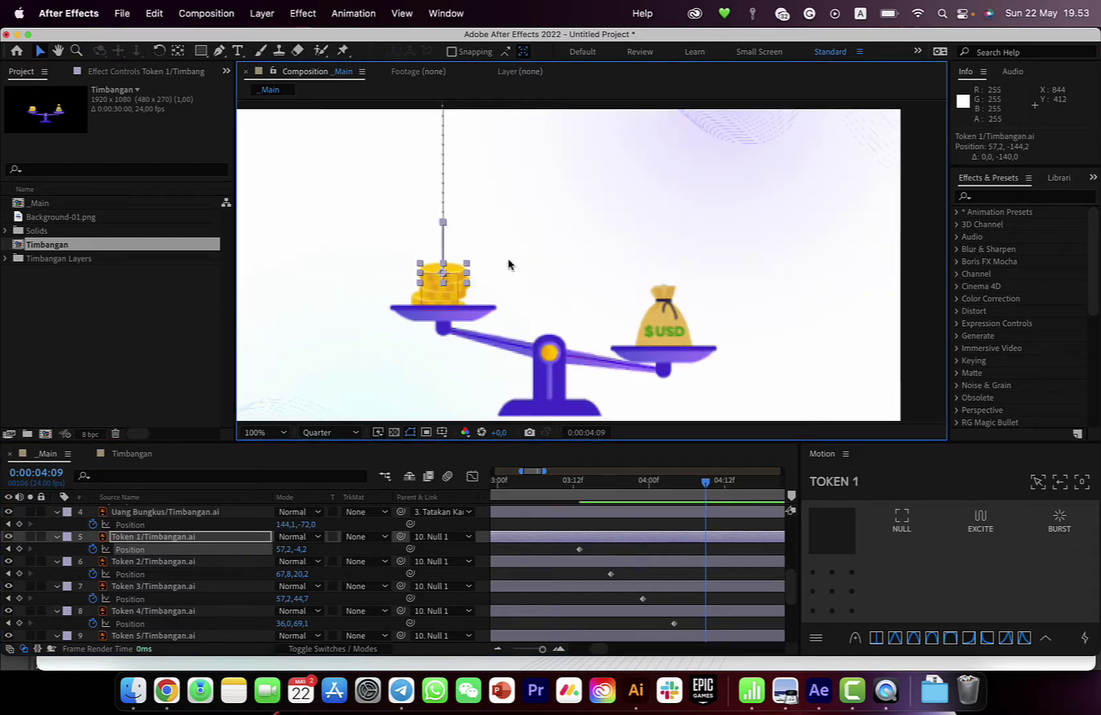
key("super+z")
left_click_drag(458, 274, 455, 142)
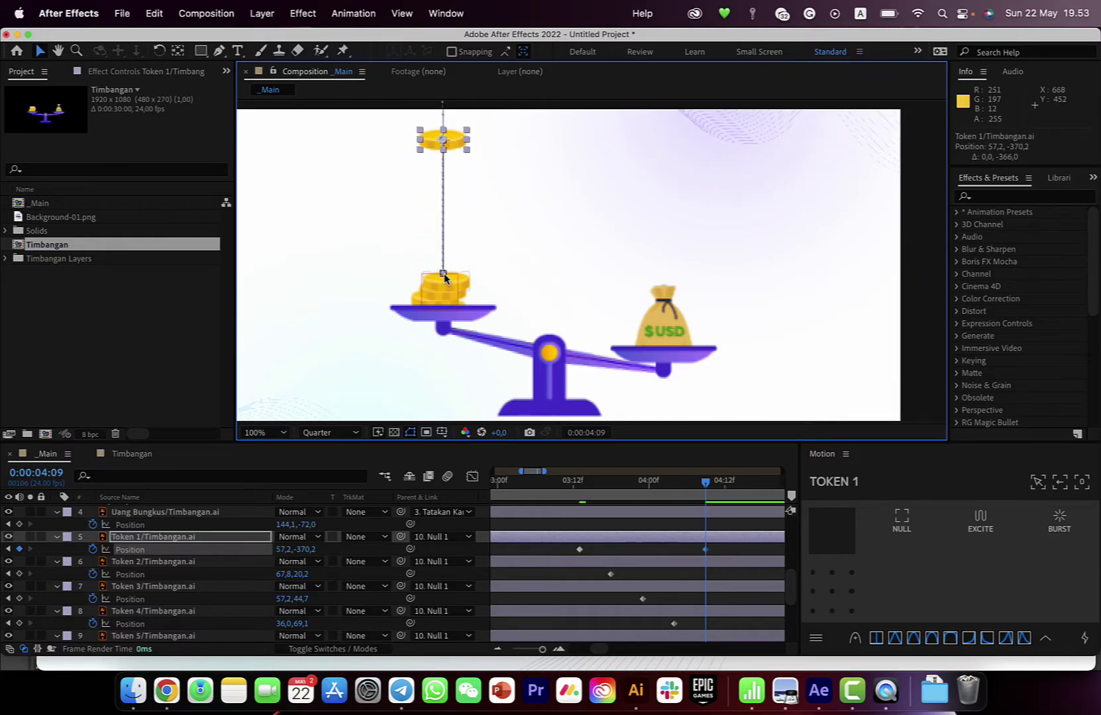
Step: At 0:00:04:09, stack Token 2, Token 3 and Token 4 beneath the floating Token 1, at vertical positions -315.8, -259.3 and -202.9
left_click(466, 284)
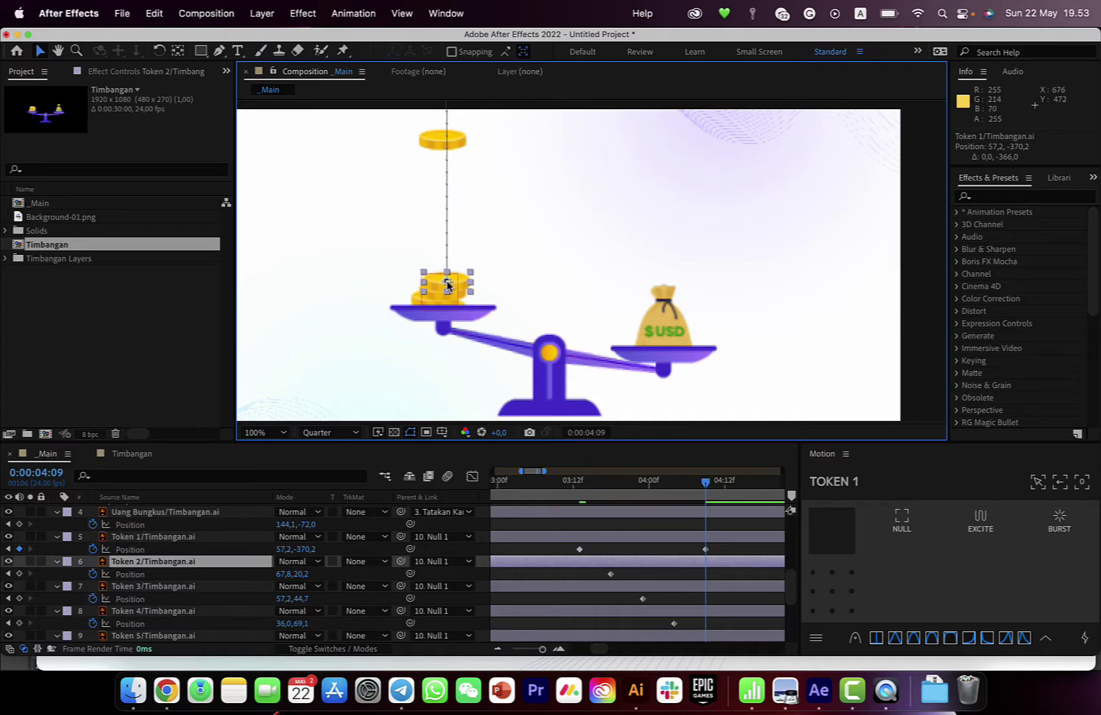
left_click_drag(459, 285, 458, 162)
left_click(458, 290)
left_click_drag(457, 290, 457, 188)
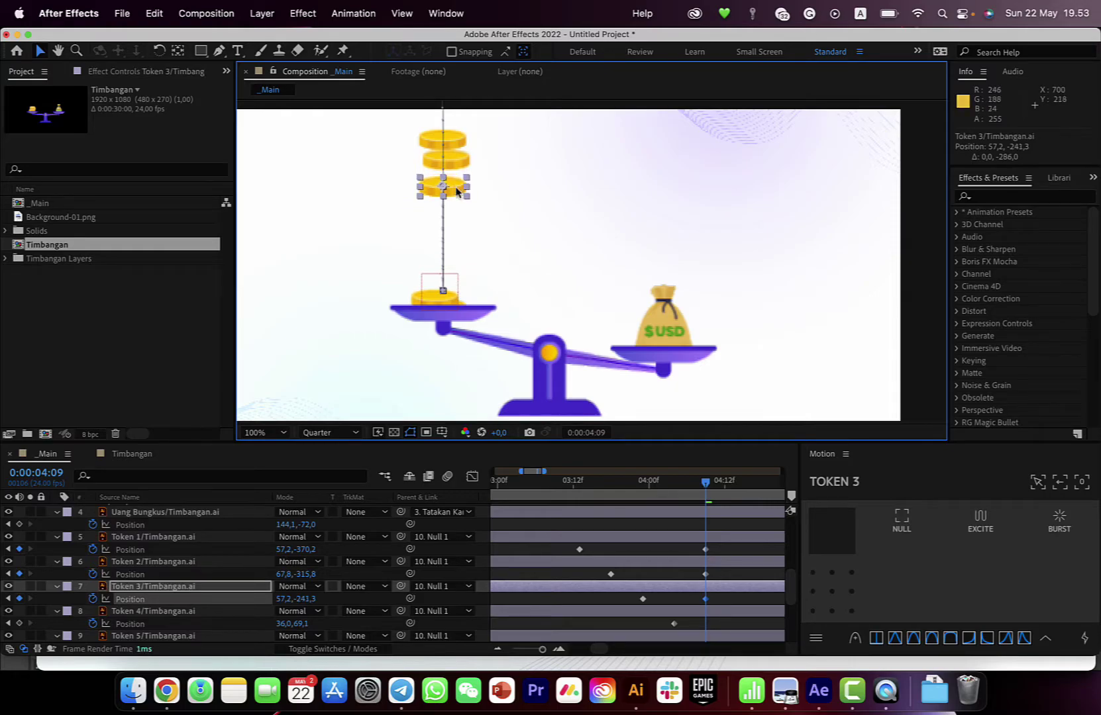
left_click(455, 300)
left_click_drag(455, 300, 456, 176)
left_click(453, 188)
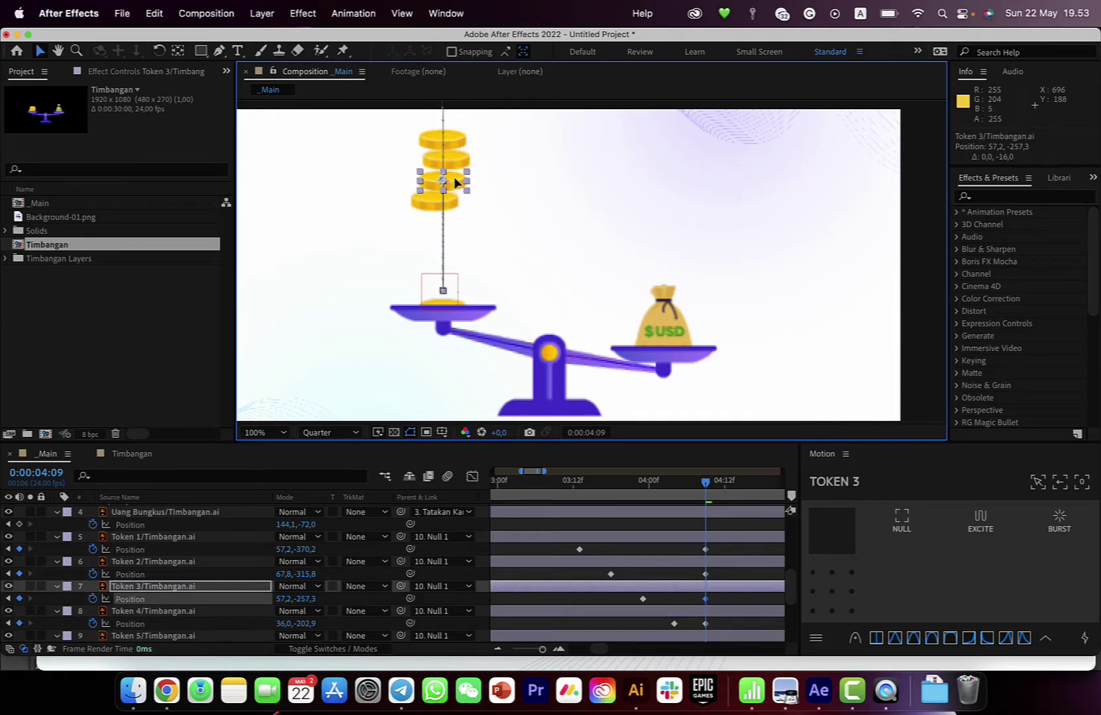
Step: Delay the raised-position keyframes of Token 2 to 0:00:04:14 and Token 3 to 0:00:04:19
left_click(706, 574)
left_click_drag(705, 574, 737, 574)
left_click(712, 601)
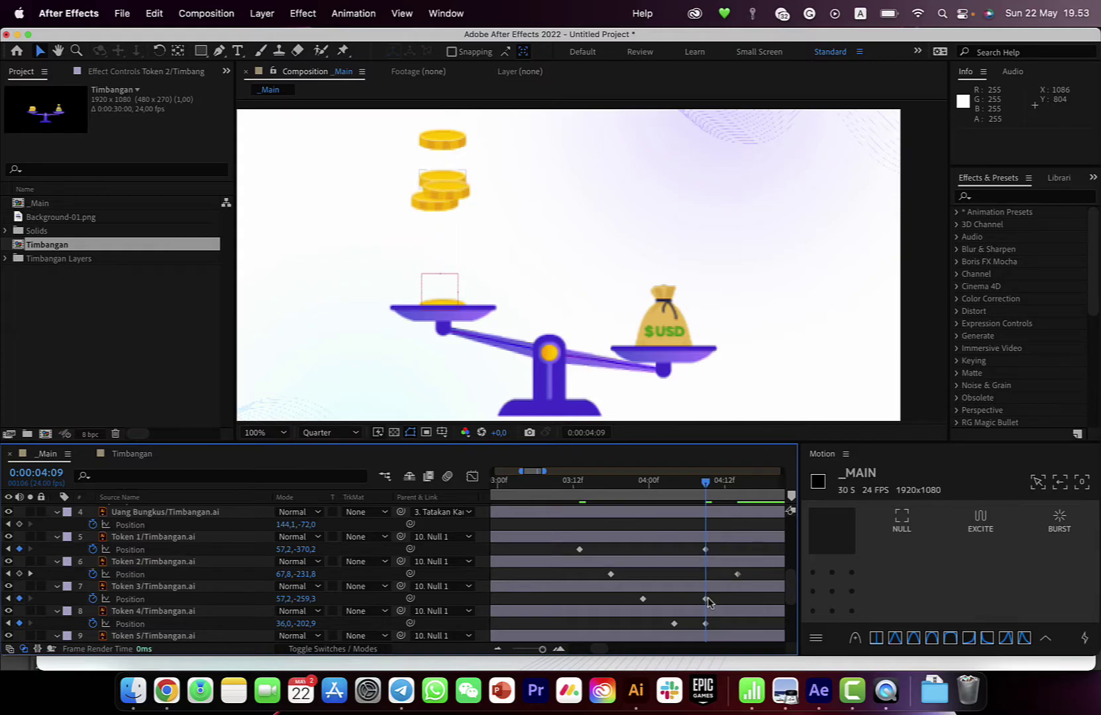
left_click(708, 598)
key("alt+shift+Right")
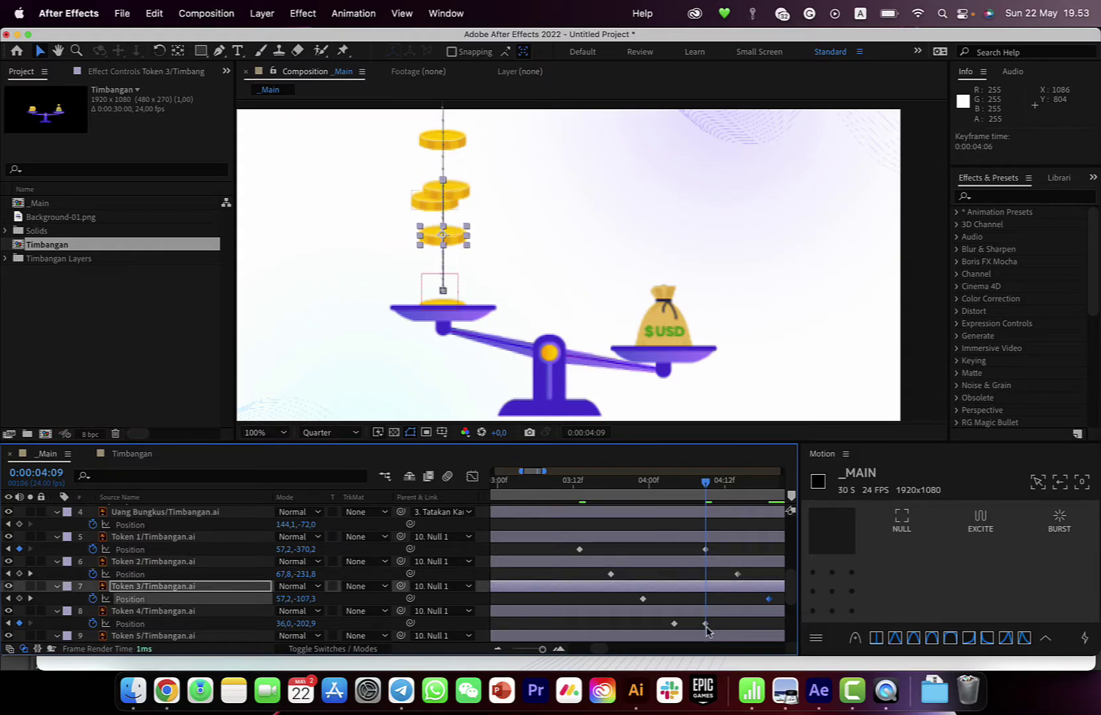
Step: Delay Token 4's raised-position keyframe to 0:00:05:00 and scrub through the coins' staggered rise
left_click(705, 623)
key("alt+shift+Right")
key("alt+Right")
key("alt+Right")
key("alt+Right")
key("alt+Right")
left_click_drag(576, 505, 761, 555)
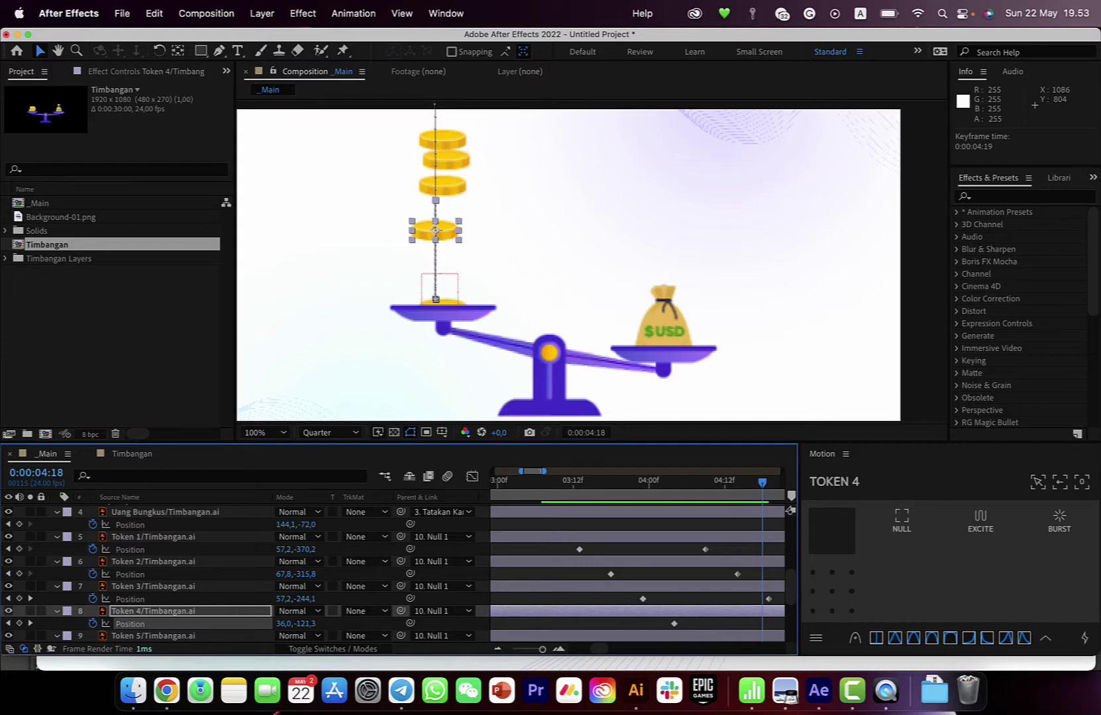
scroll(755, 594, "down", 3)
scroll(755, 594, "right", 5)
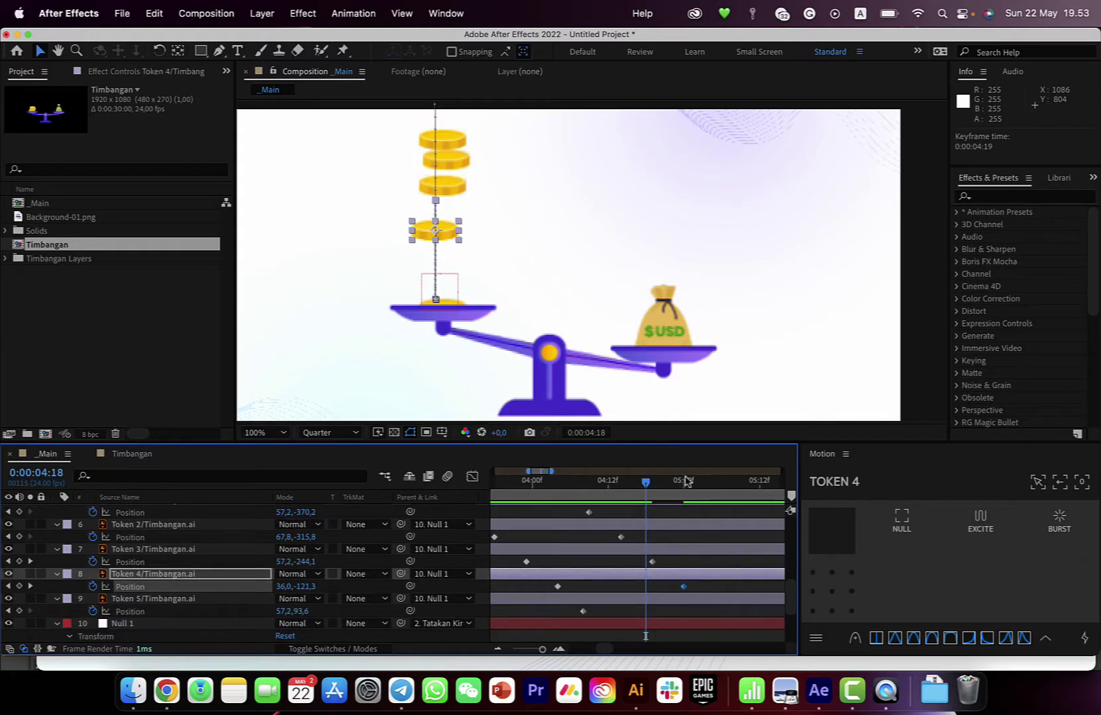
left_click(684, 481)
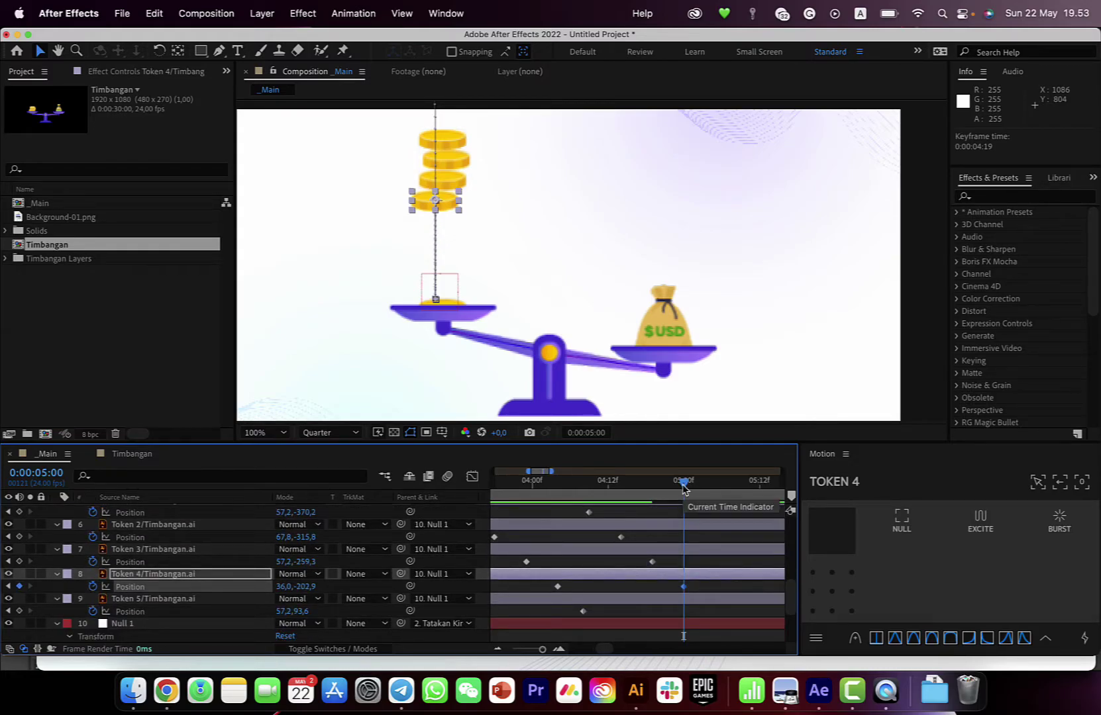
Step: At 0:00:05:05, raise Token 5 beneath the floating coins to Position 57.2, -150.4
key("space")
key("space")
left_click(463, 308)
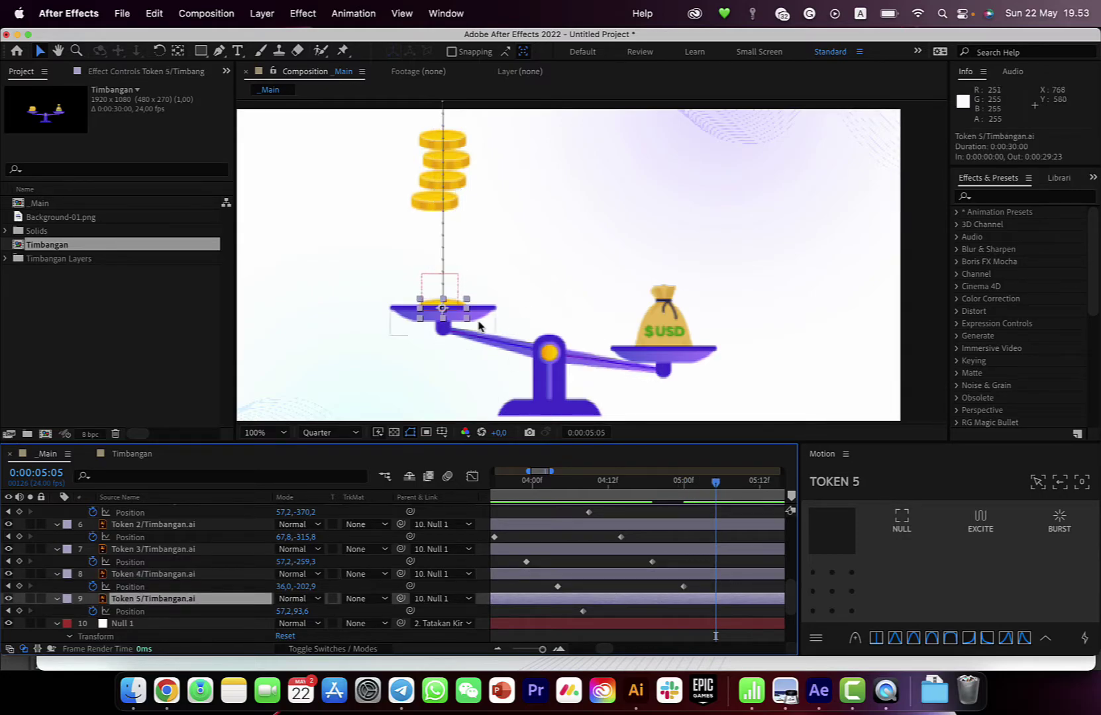
left_click_drag(462, 314, 462, 226)
Step: At 0:00:06:01, lower Token 5 from the floating stack back onto the pan, to Position 57.2, 79.6
left_click_drag(713, 494, 774, 516)
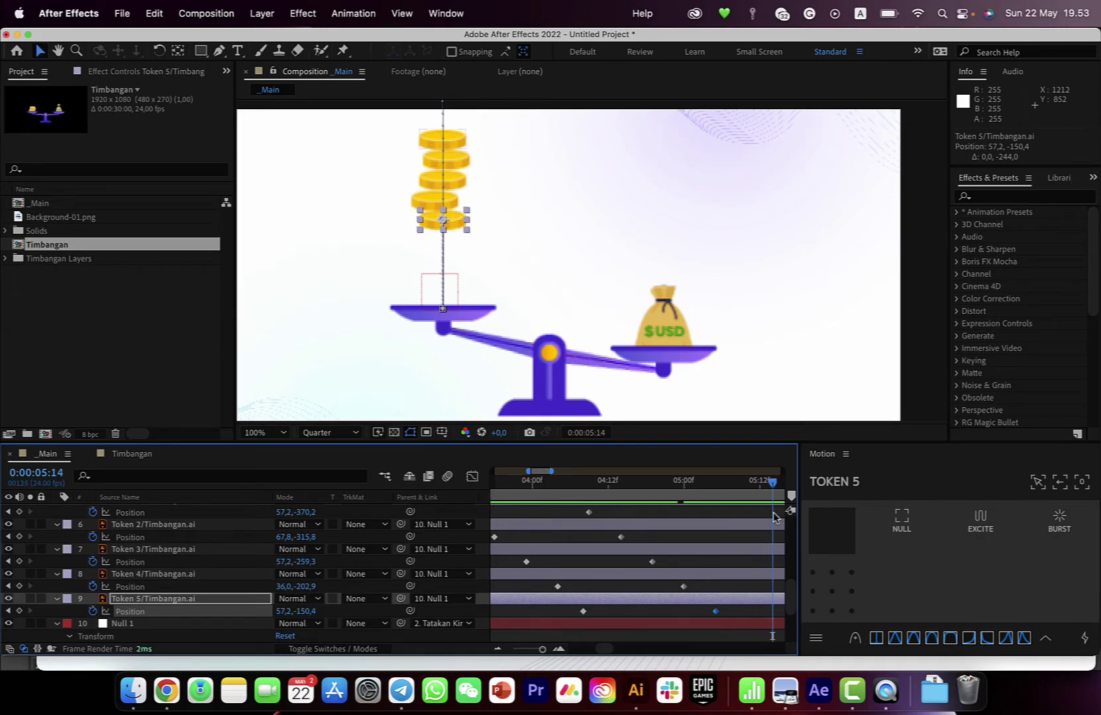
scroll(749, 527, "right", 5)
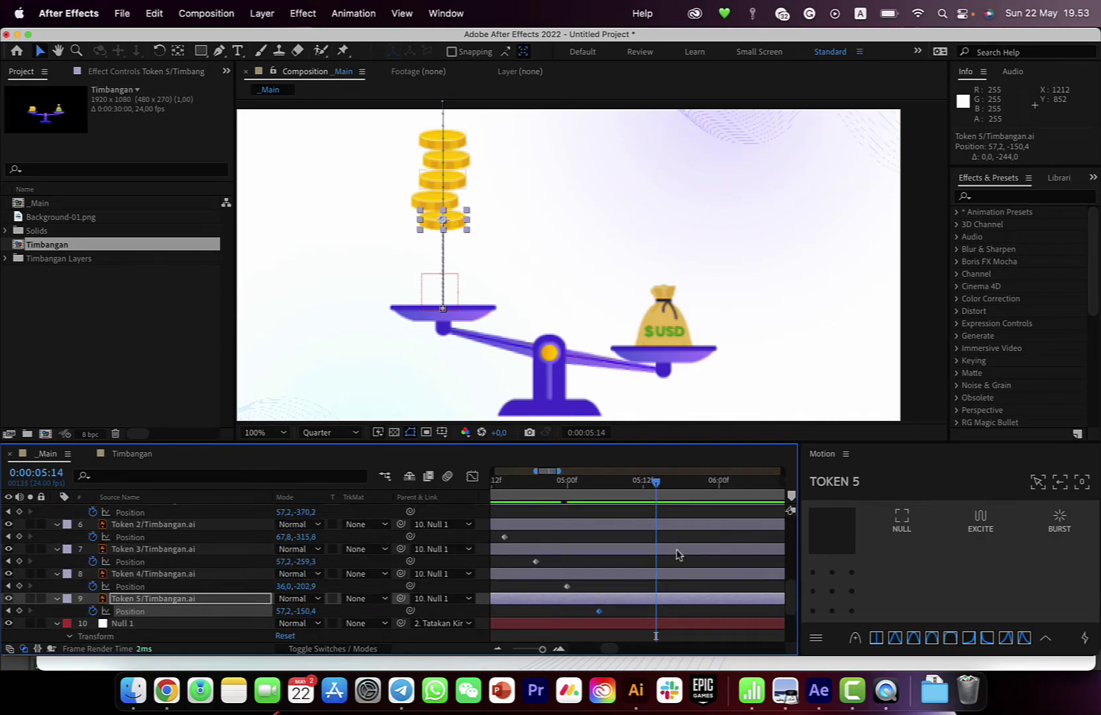
left_click(676, 549)
key("shift+Page_Down")
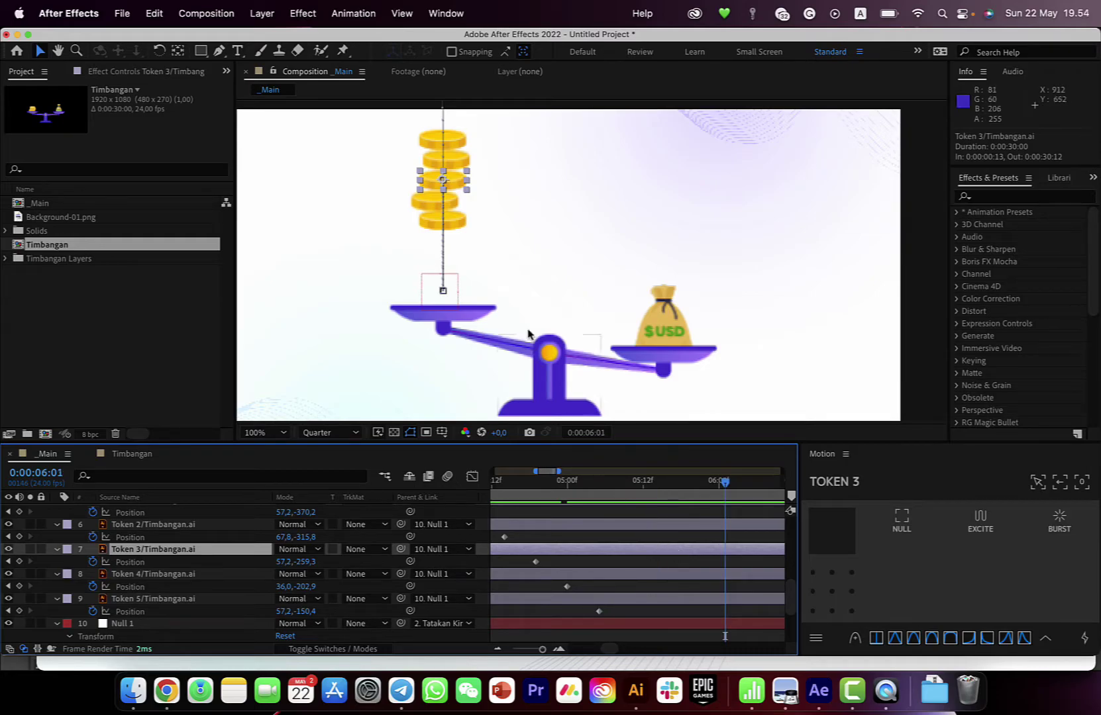
left_click(447, 220)
left_click_drag(449, 221, 456, 304)
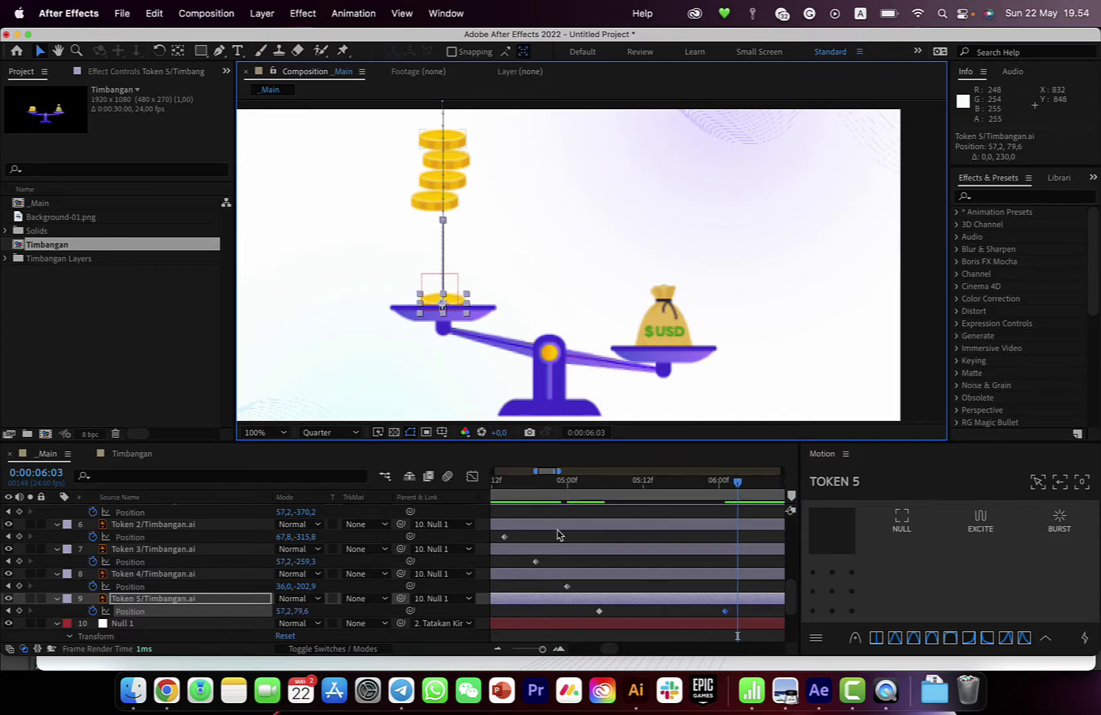
Step: At 0:00:06:06, lower Token 4 onto Token 5, to Position 36.0, 53.1
key("Page_Down")
key("Page_Down")
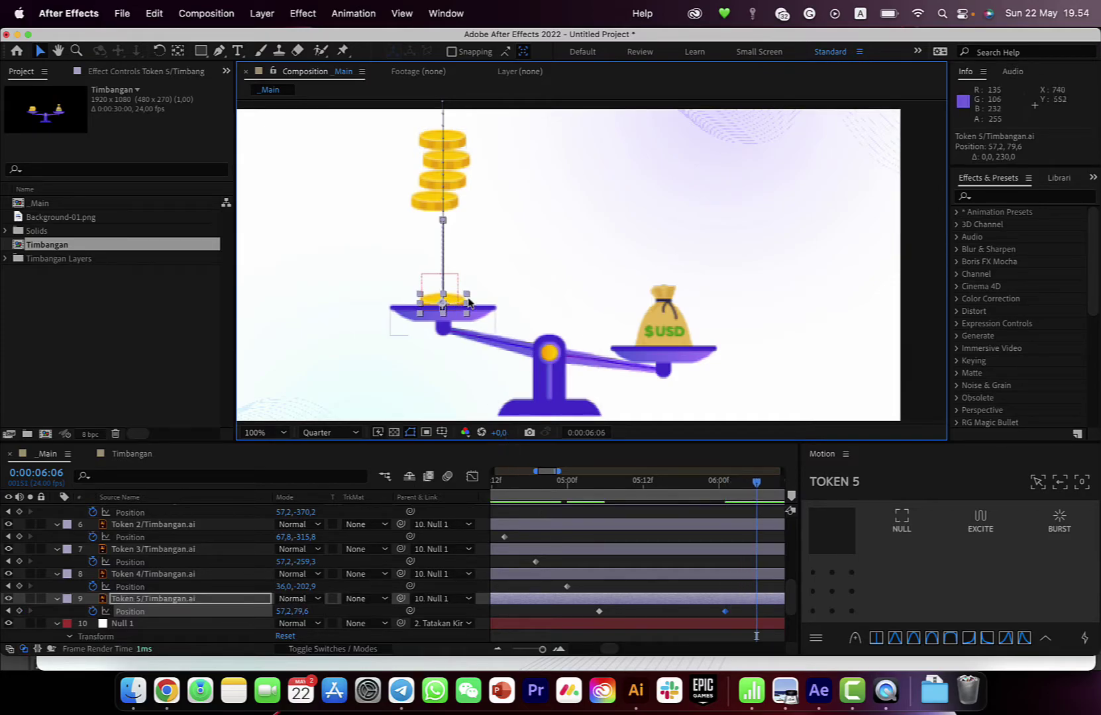
left_click_drag(424, 200, 427, 297)
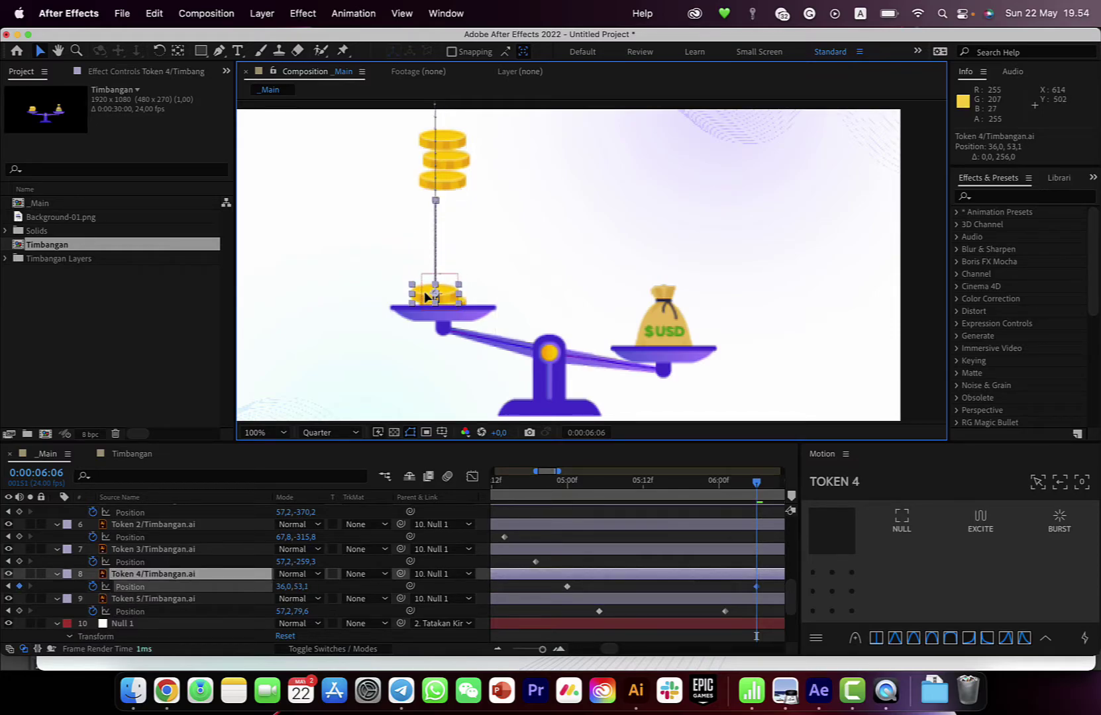
Step: A few frames after Token 4 lands, lower Token 3 onto it, to Position 57.2, 28.7
key("Page_Down")
key("Page_Down")
key("Page_Down")
key("Page_Down")
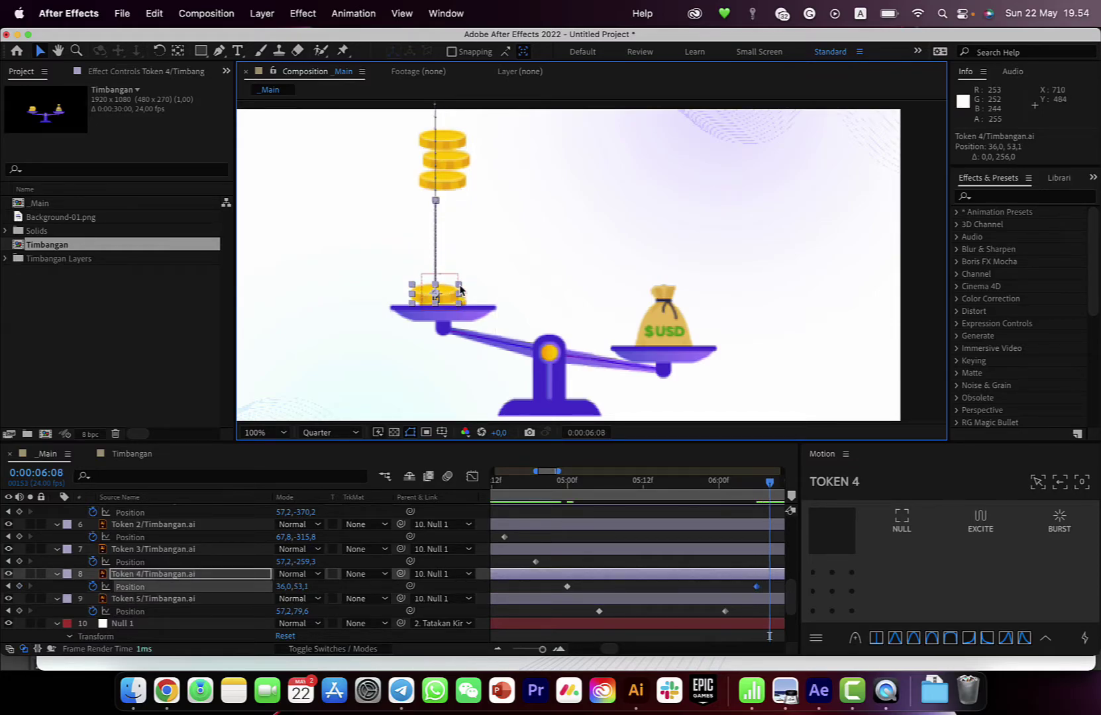
left_click_drag(444, 182, 461, 288)
Step: Lower Token 2 onto the stack to Position 67.8, -1.8, and Token 1 on top at 0:00:06:21 to Position 57.2, -28.2
key("space")
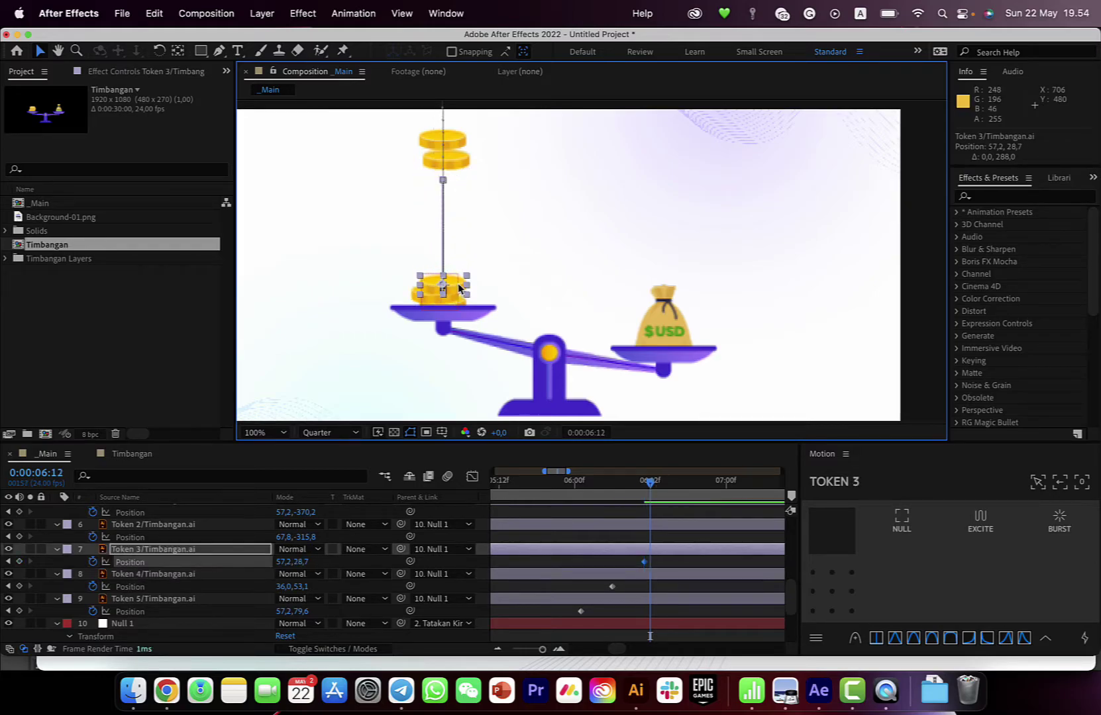
left_click_drag(456, 174, 457, 282)
key("space")
key("space")
left_click_drag(442, 140, 431, 272)
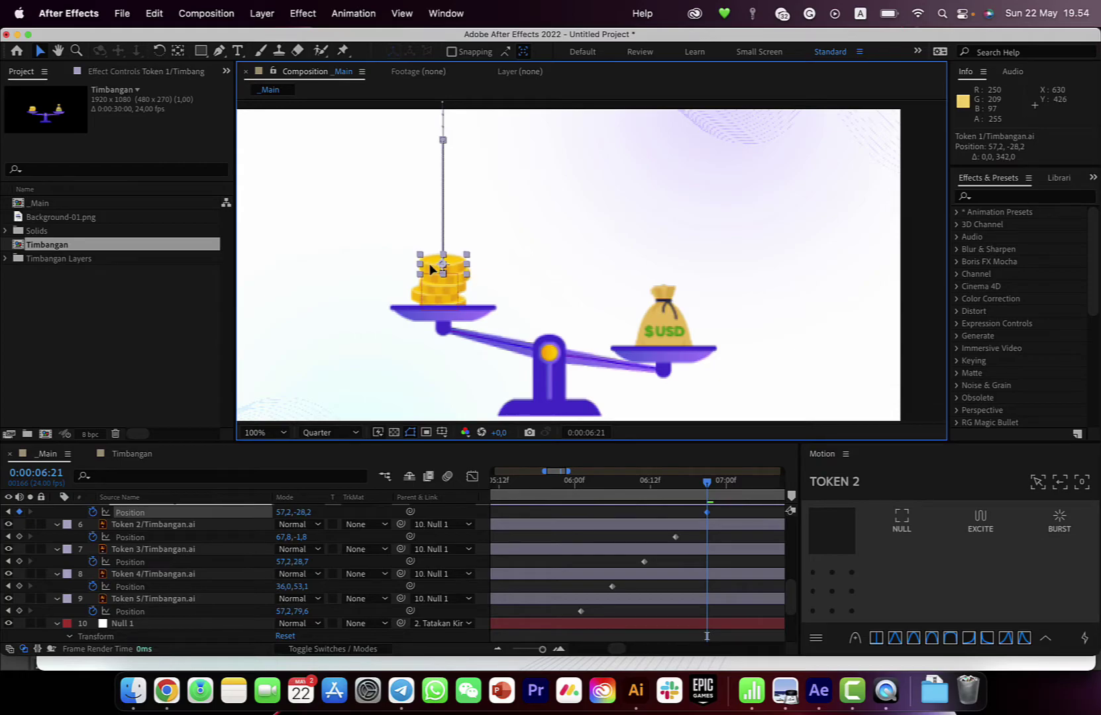
Step: Fit the full composition duration in the timeline and play back the coins' rise and return to the pan
scroll(706, 533, "up", 1)
scroll(706, 533, "right", 2)
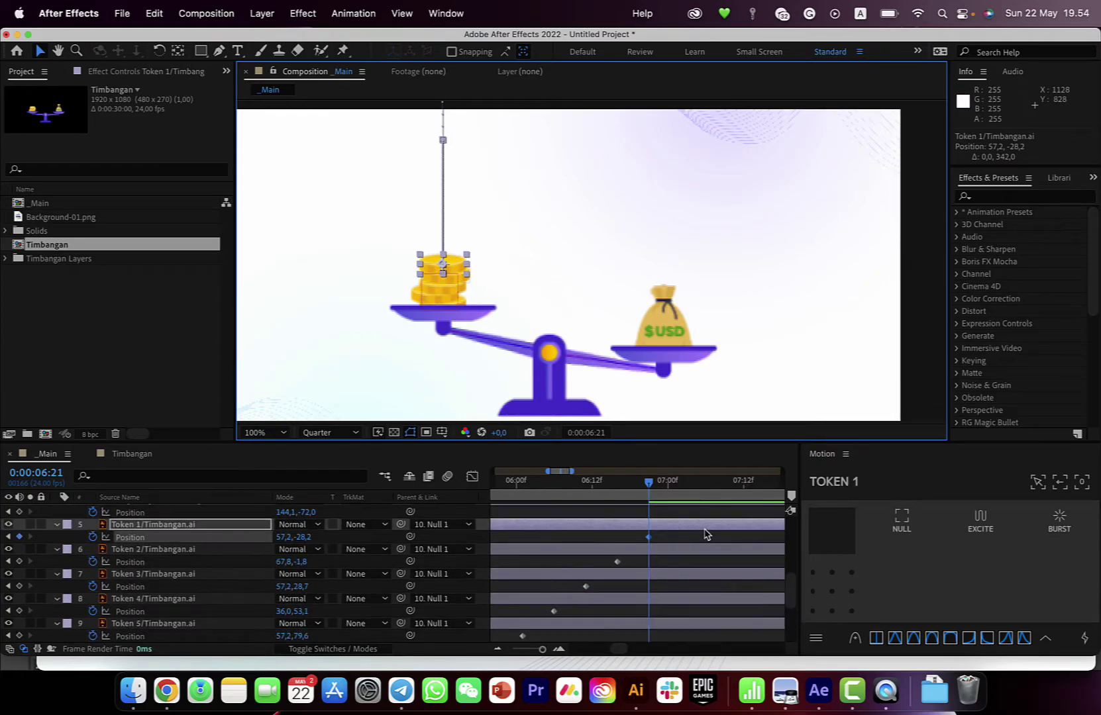
scroll(691, 552, "down", 10)
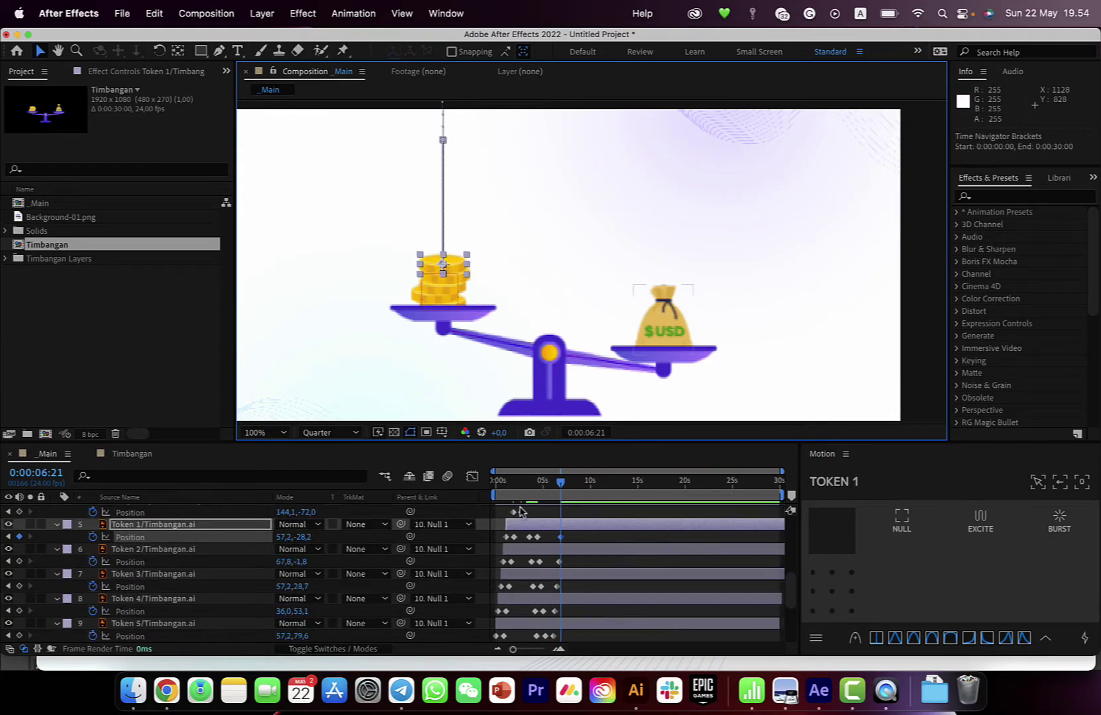
key("space")
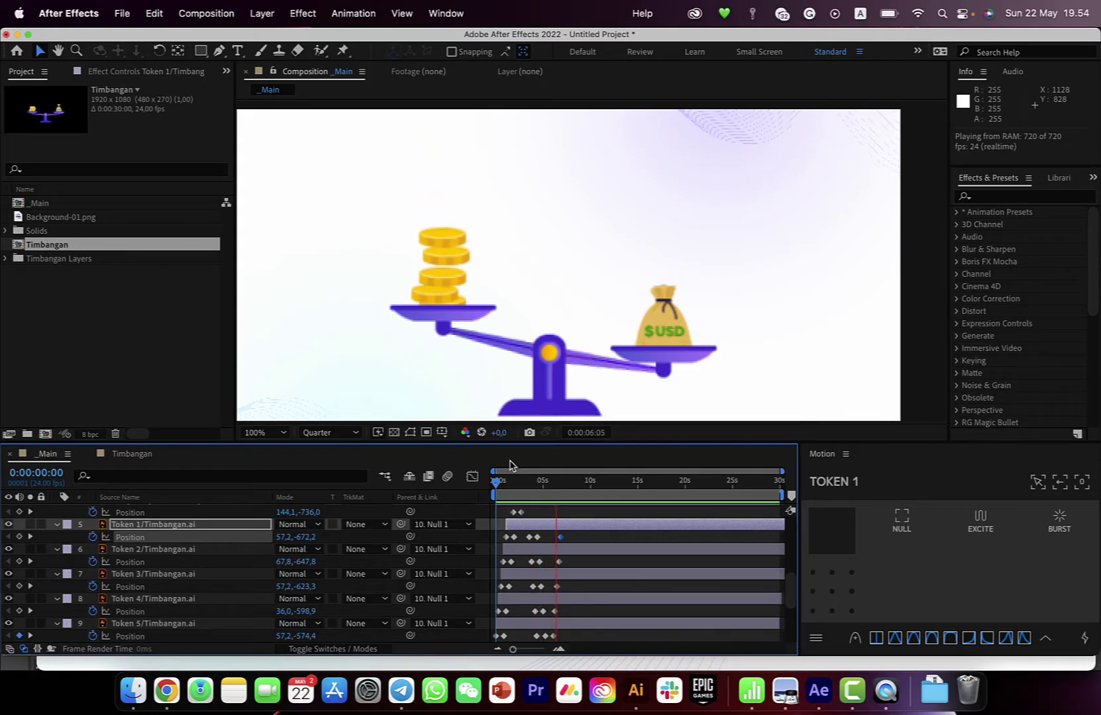
key("space")
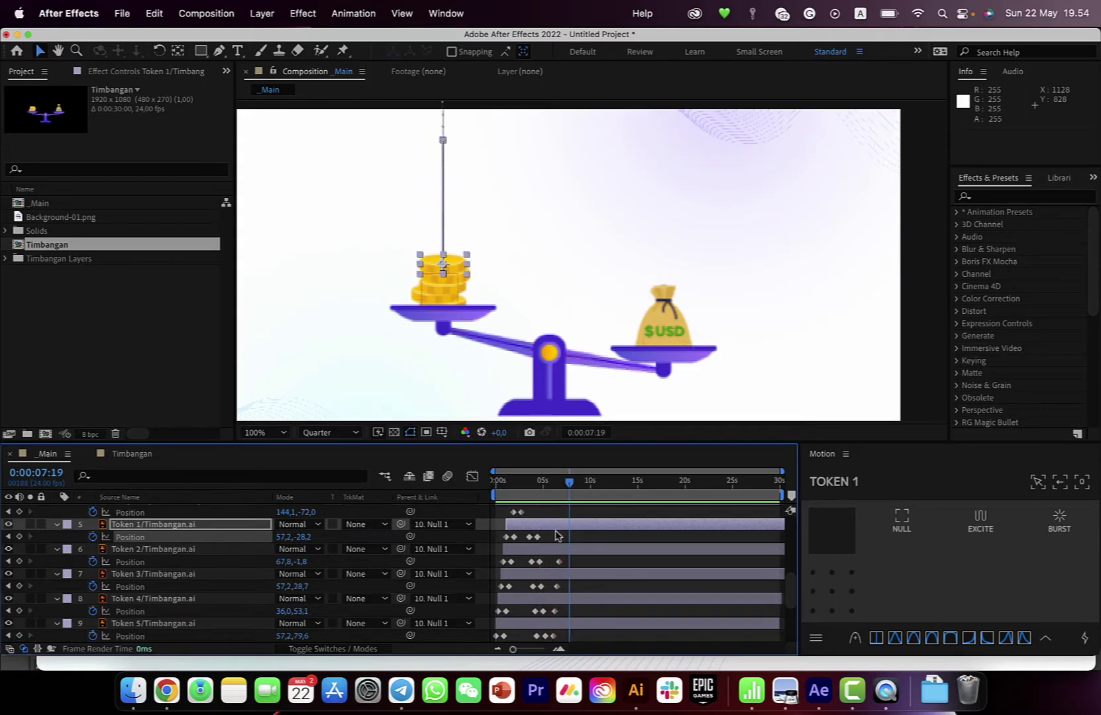
Step: At 0:00:06:13, add a Rotation keyframe that holds the Tiang Tengah beam's current tilt
scroll(556, 535, "down", 2)
scroll(556, 535, "up", 3)
left_click(556, 488)
scroll(580, 567, "down", 5)
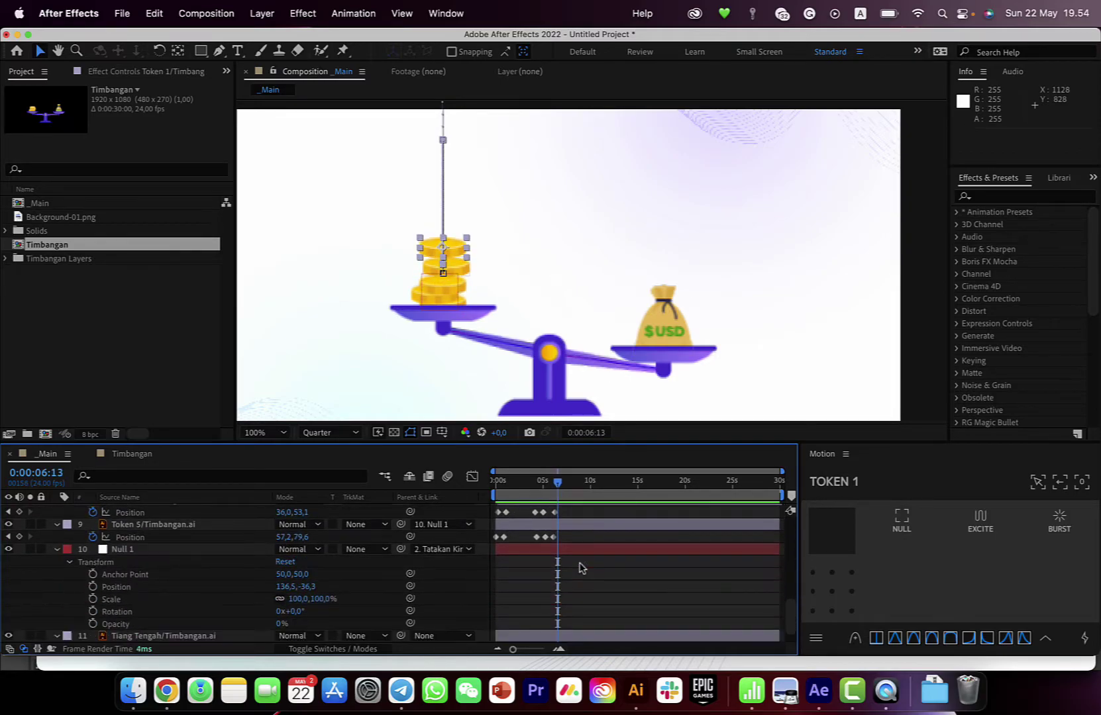
left_click(575, 553)
left_click(508, 358)
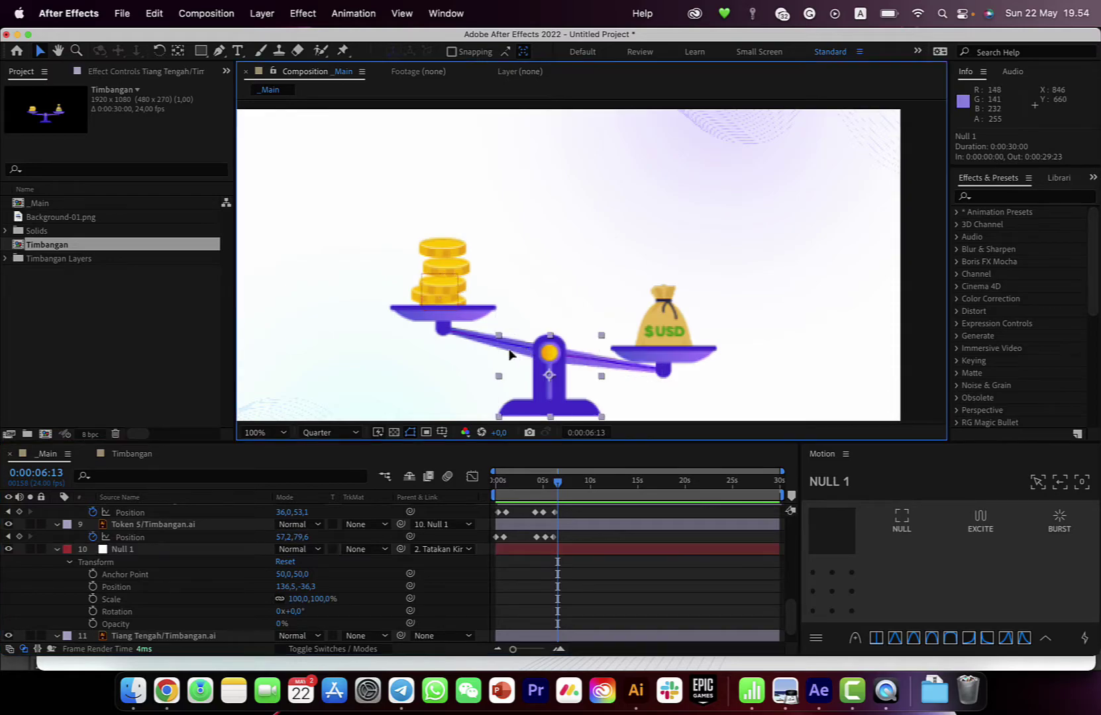
left_click(474, 341)
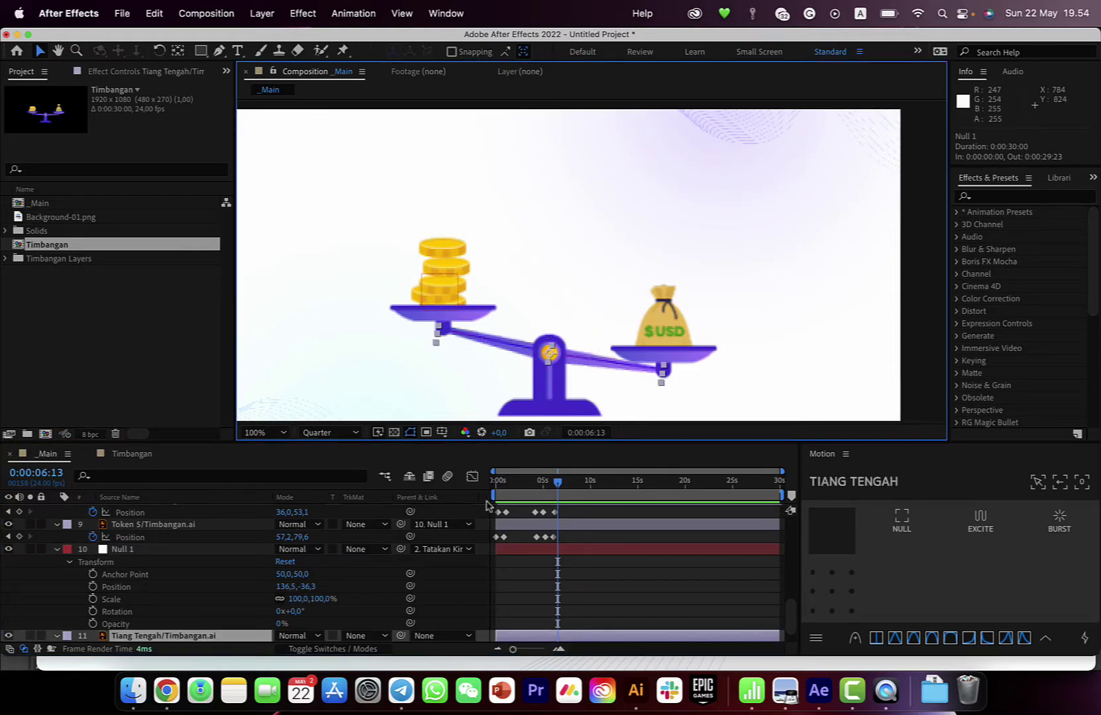
key("r")
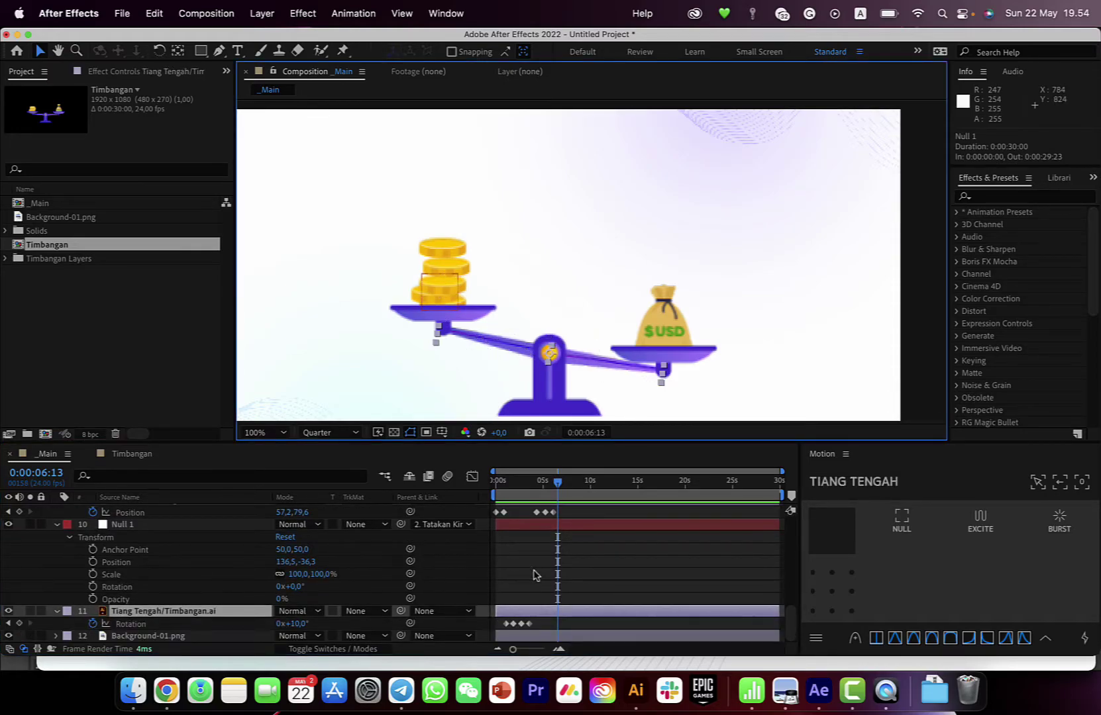
left_click(20, 624)
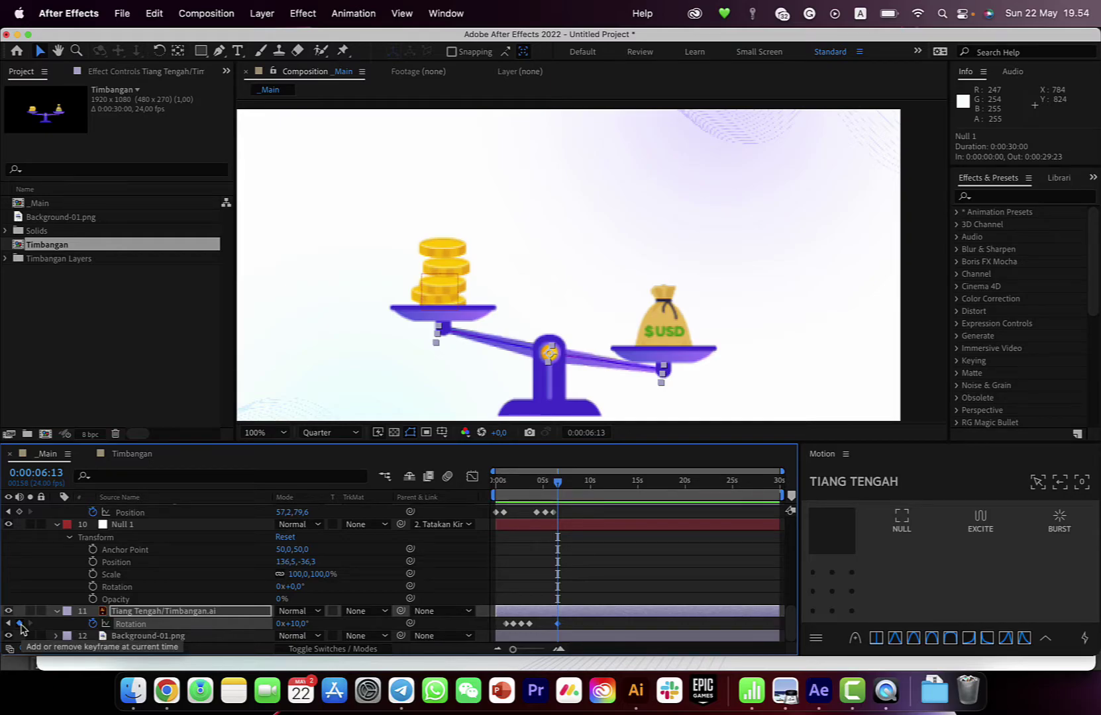
Step: At 0:00:07:09, set the Tiang Tengah beam's Rotation to 0° to level the scale
key("shift+Page_Down")
key("shift+Page_Down")
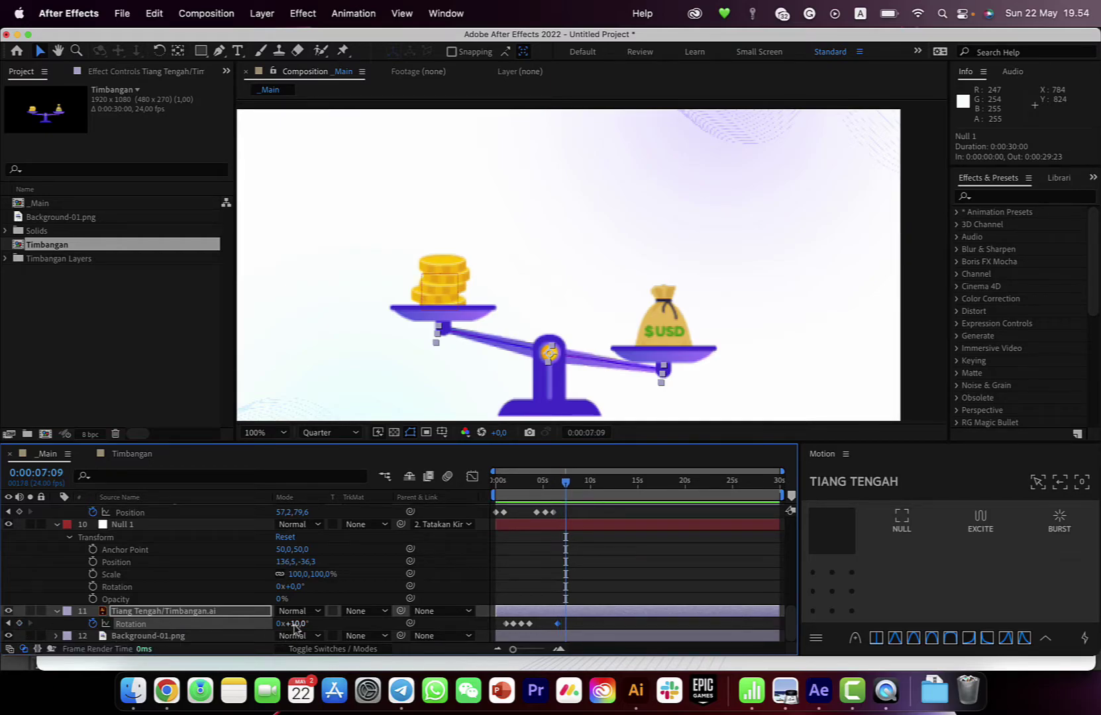
type("0")
key("Return")
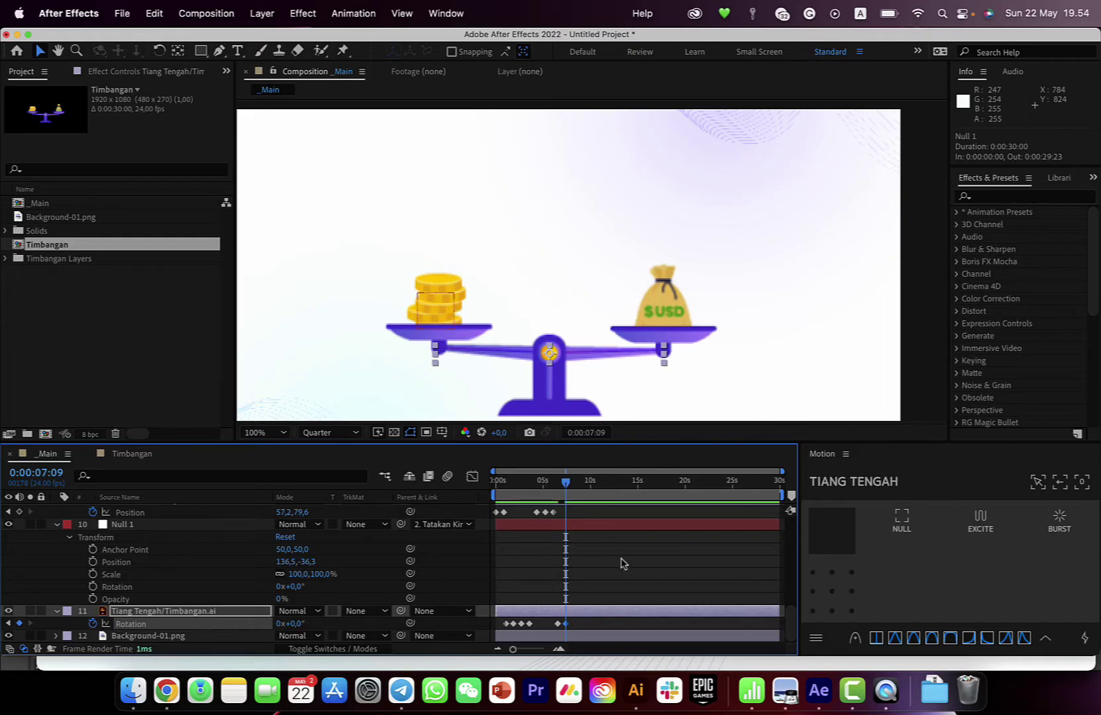
Step: Trim the start of the Uang Bungkus money bag layer to 0:00:01:21, at its first Position keyframe
left_click(690, 300)
scroll(580, 531, "up", 10)
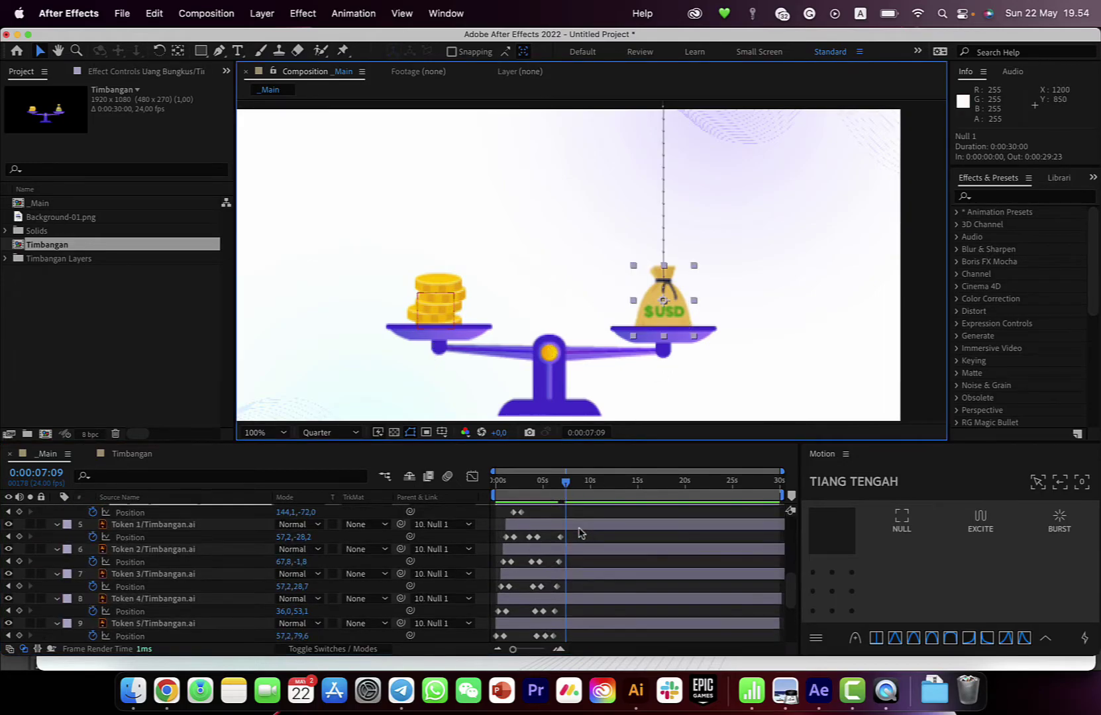
left_click_drag(508, 492, 513, 491)
left_click_drag(496, 600, 517, 609)
key("equal")
key("equal")
key("equal")
key("equal")
key("equal")
key("equal")
left_click_drag(521, 597, 517, 596)
Step: Play back the whole animation from the start through the final levelling of the scale
left_click_drag(509, 507, 474, 491)
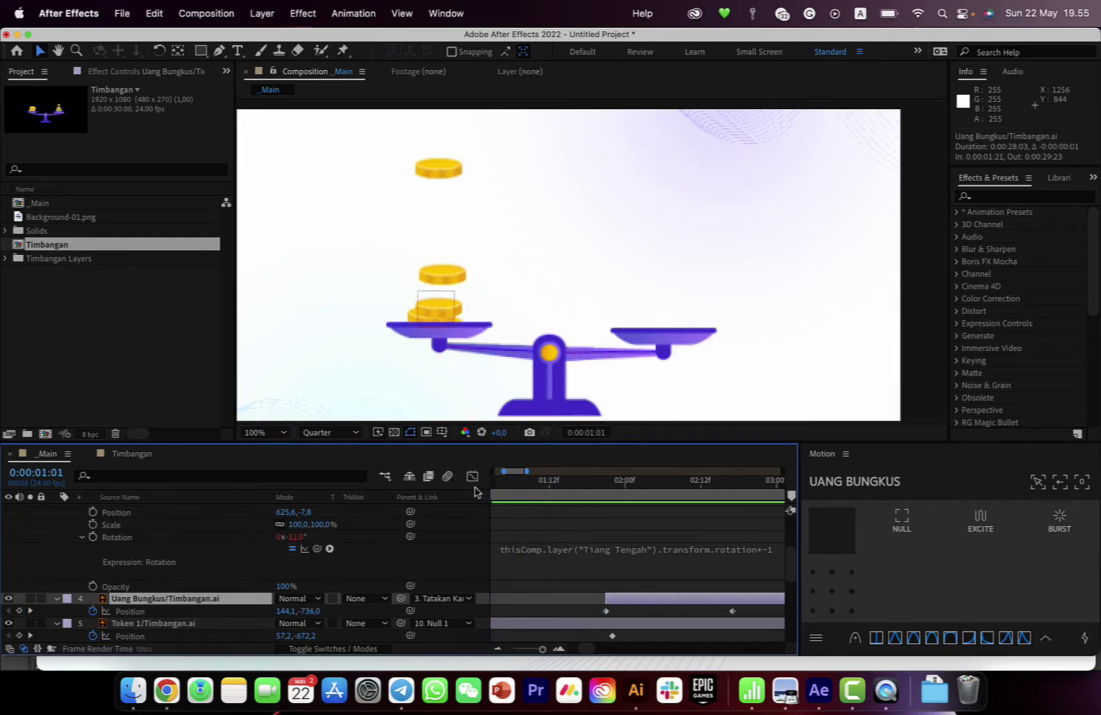
key("minus")
key("minus")
key("minus")
key("minus")
key("minus")
key("minus")
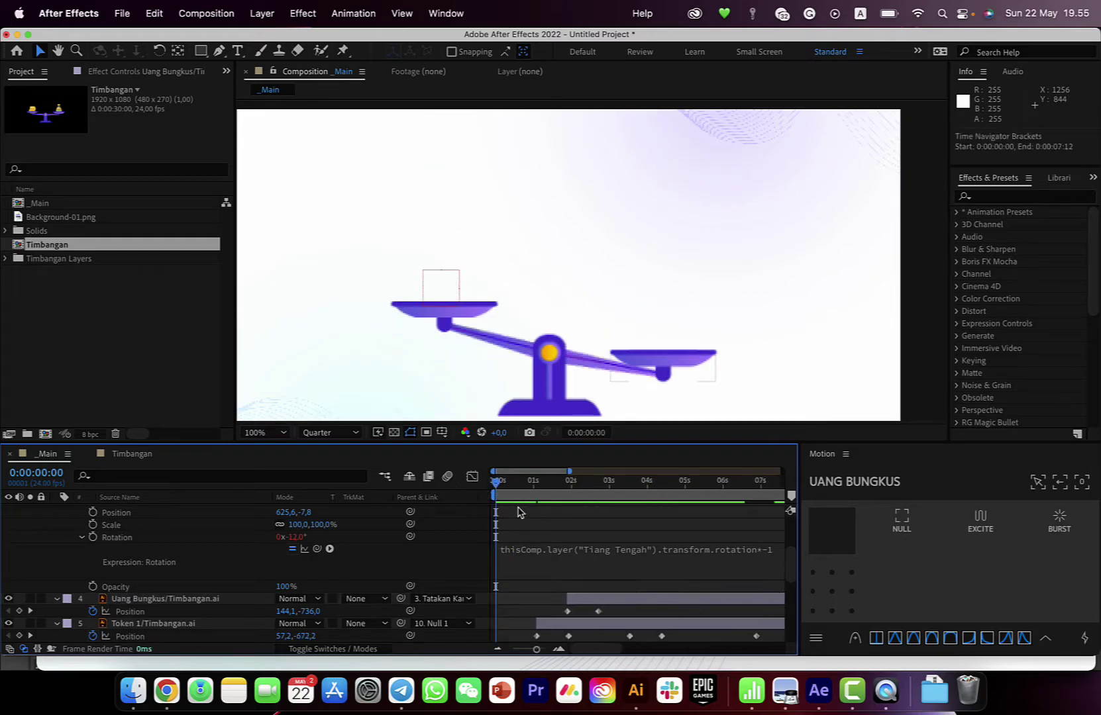
key("space")
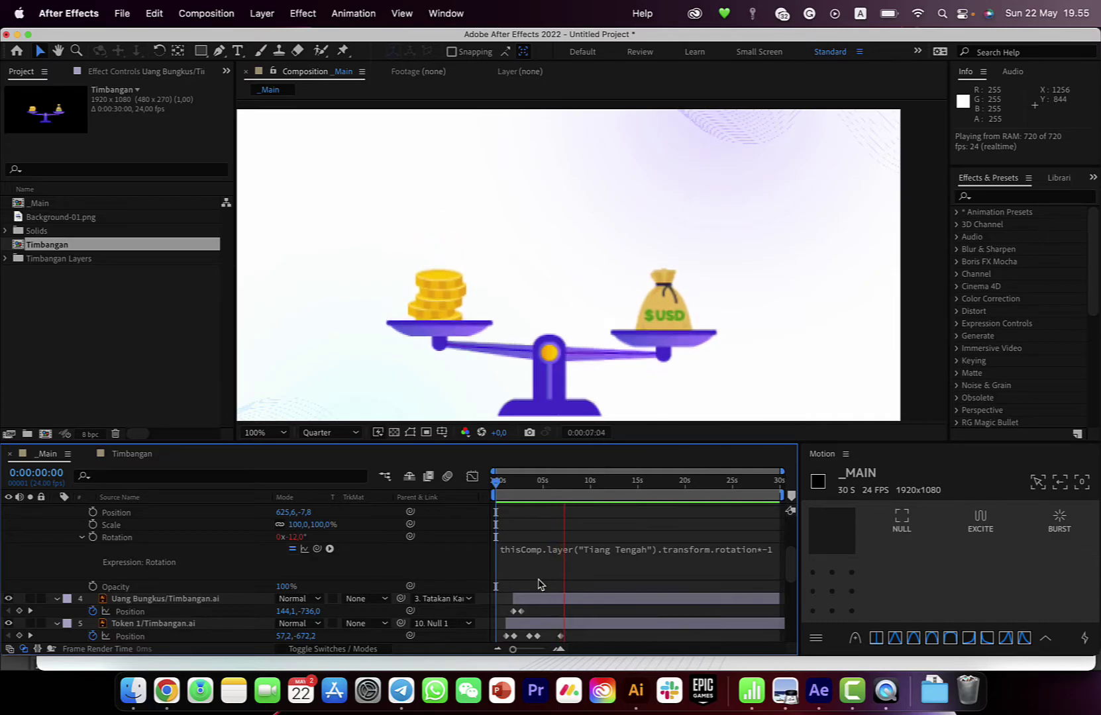
key("space")
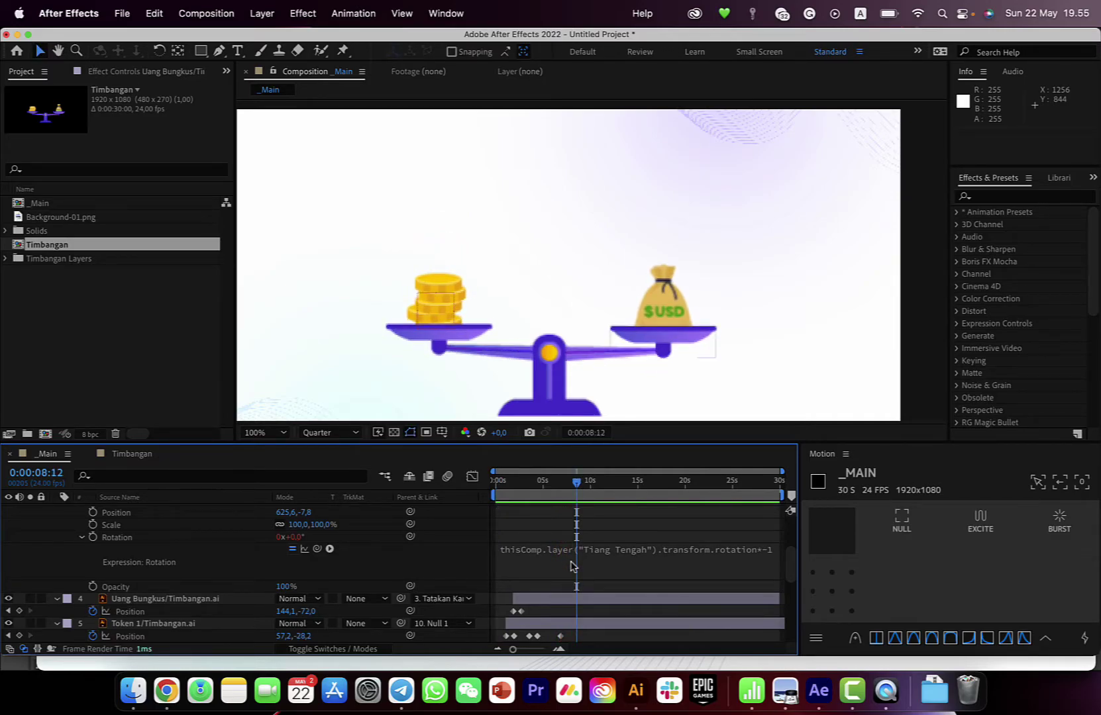
Step: Enlarge the timeline and apply Easy Ease to all Position and Rotation keyframes of the money bag, coins and beam
key("grave")
left_click_drag(683, 604, 443, 228)
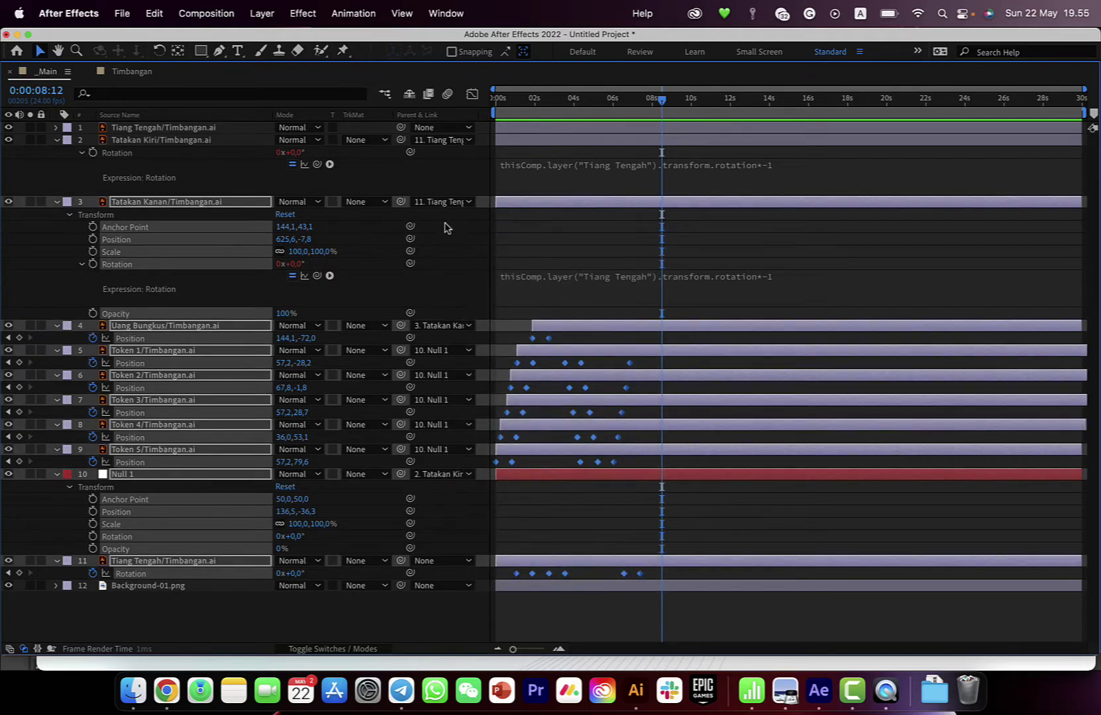
right_click(534, 343)
mouse_move(651, 529)
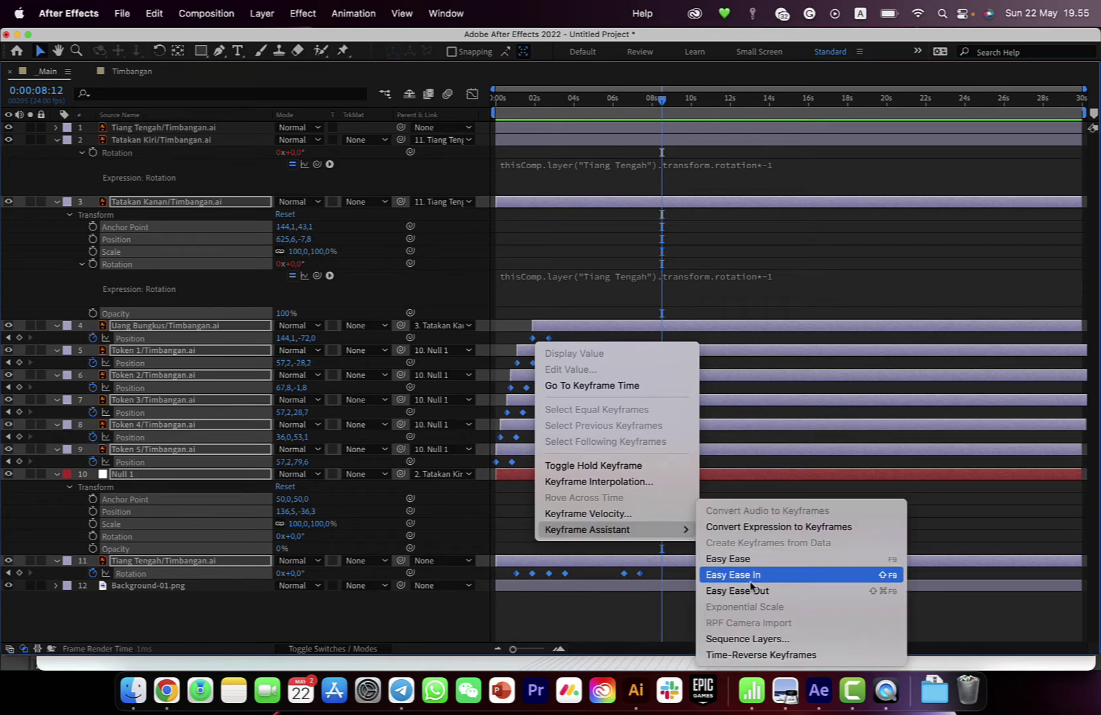
left_click(746, 560)
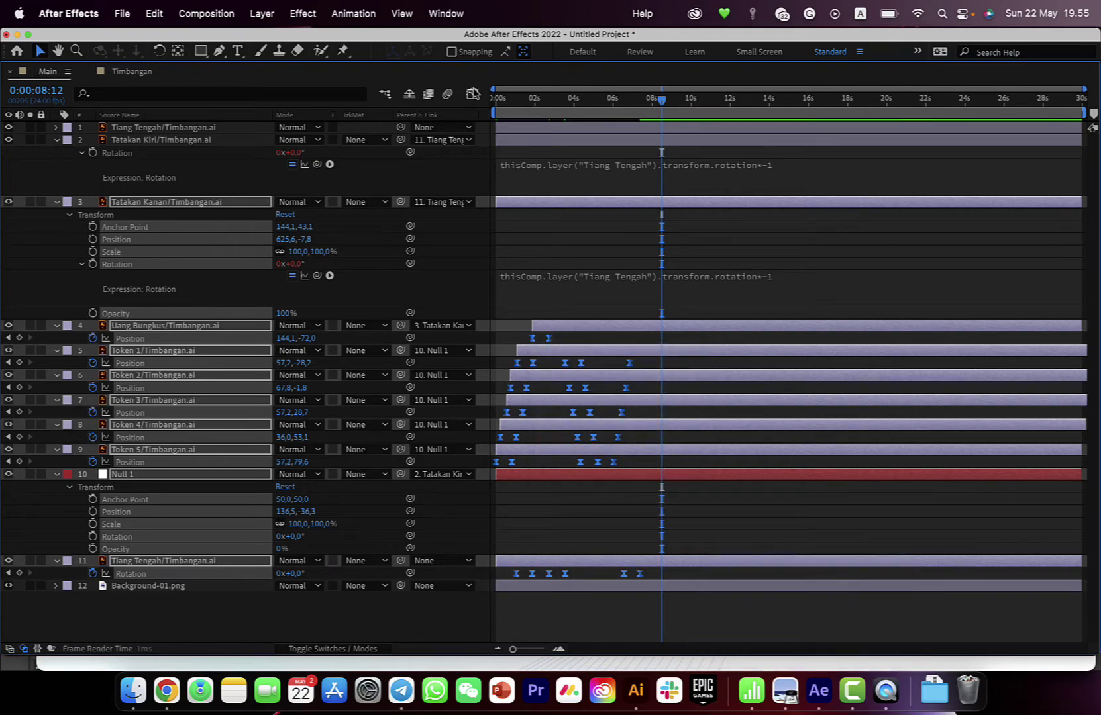
Step: Examine the speed curves of the eased keyframes in the Graph Editor
left_click(473, 97)
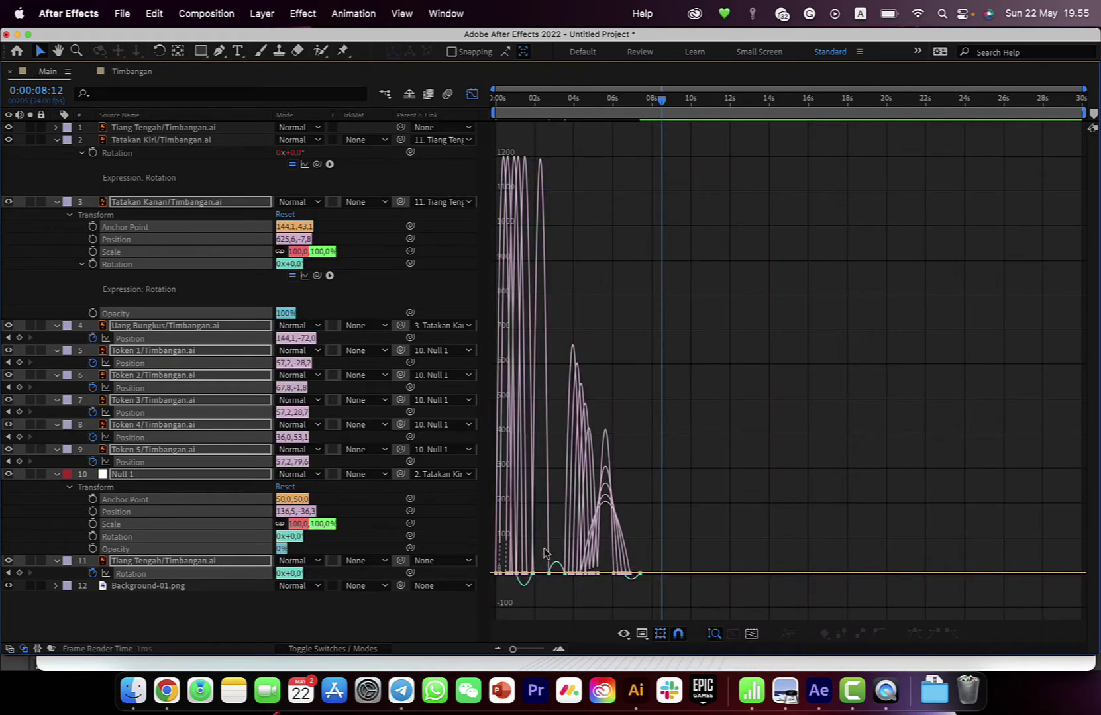
mouse_move(568, 474)
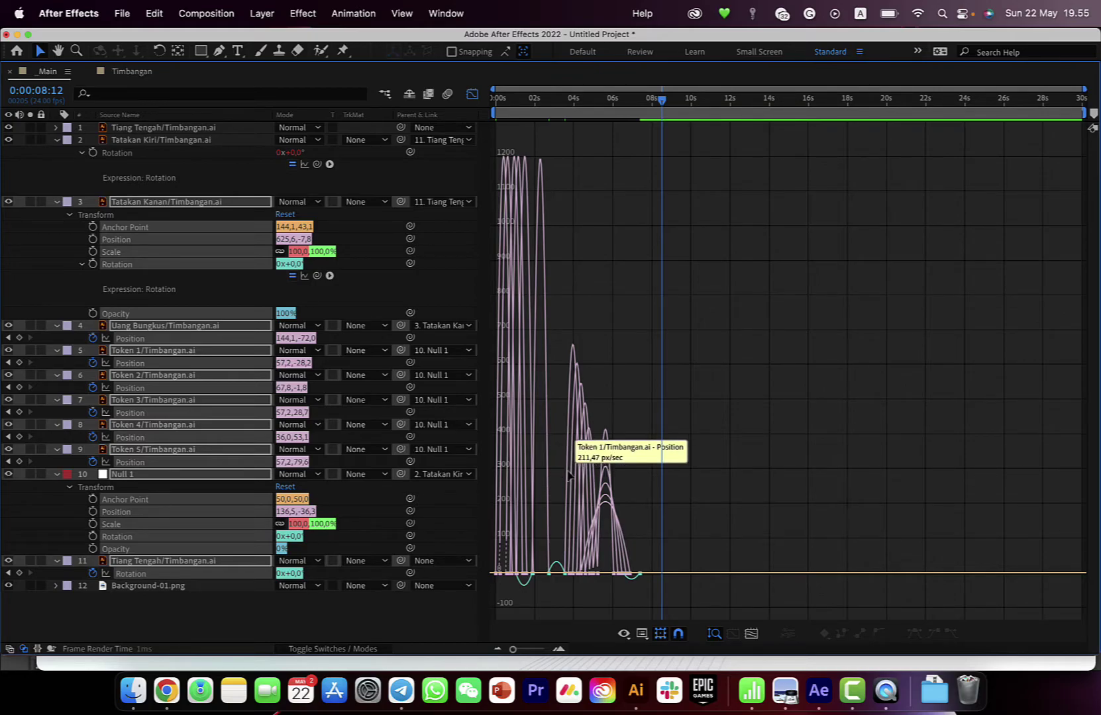
left_click(473, 95)
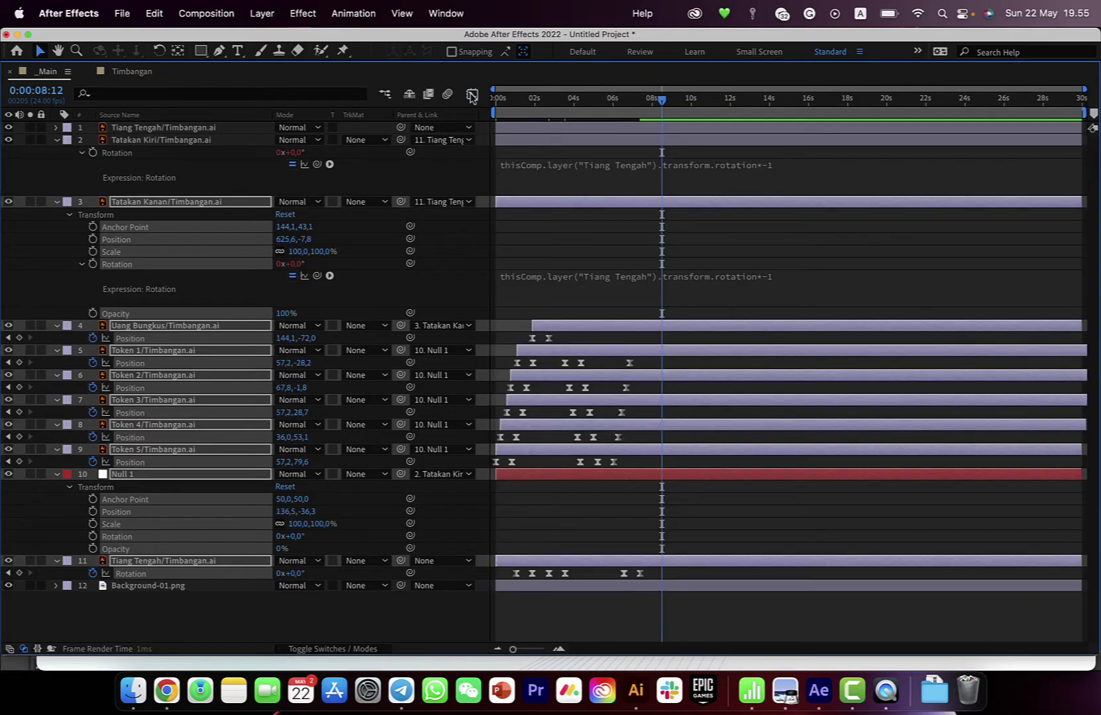
left_click(472, 94)
left_click(472, 96)
Step: Convert all money bag, coin and beam keyframes back to linear and compare their speed graph
left_click_drag(680, 612, 476, 310)
left_click(533, 339, "super")
left_click(471, 97)
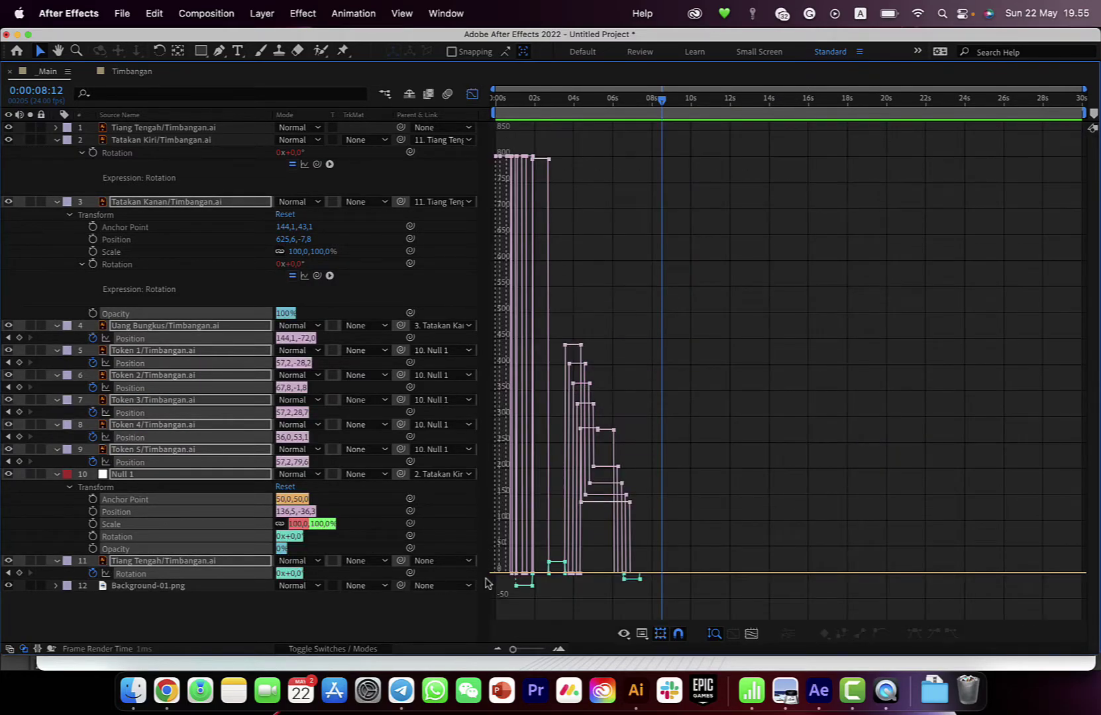
left_click(471, 97)
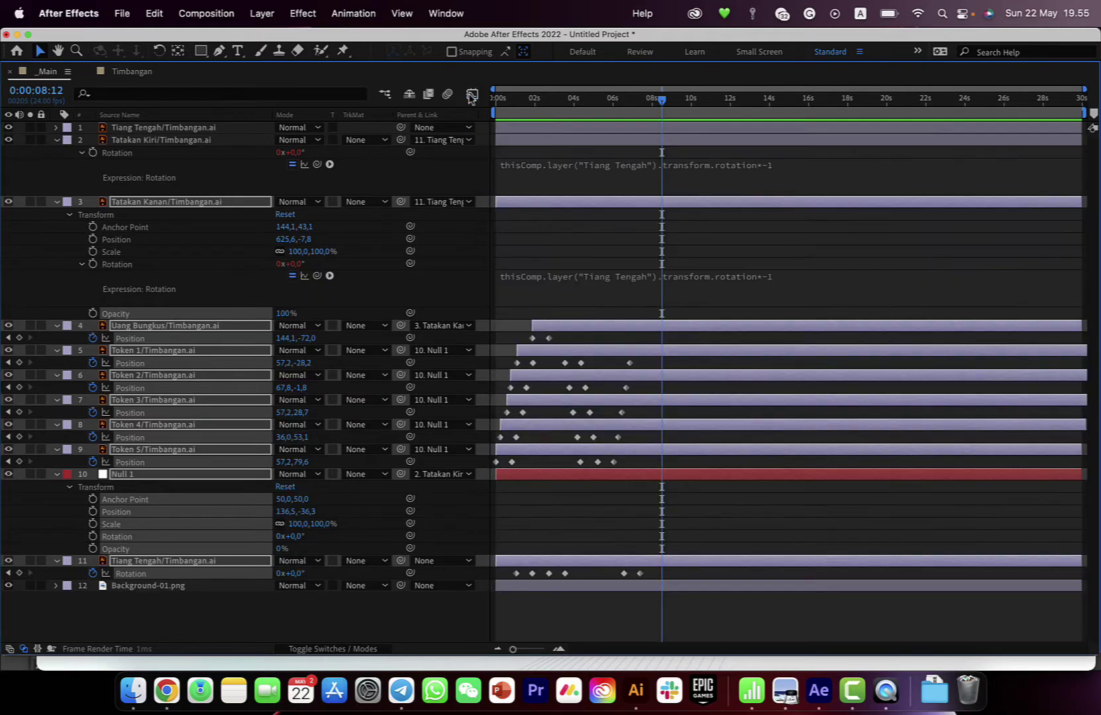
Step: Reapply Easy Ease to all money bag, coin and beam keyframes and show their speed curves in the Graph Editor
left_click_drag(693, 616, 453, 277)
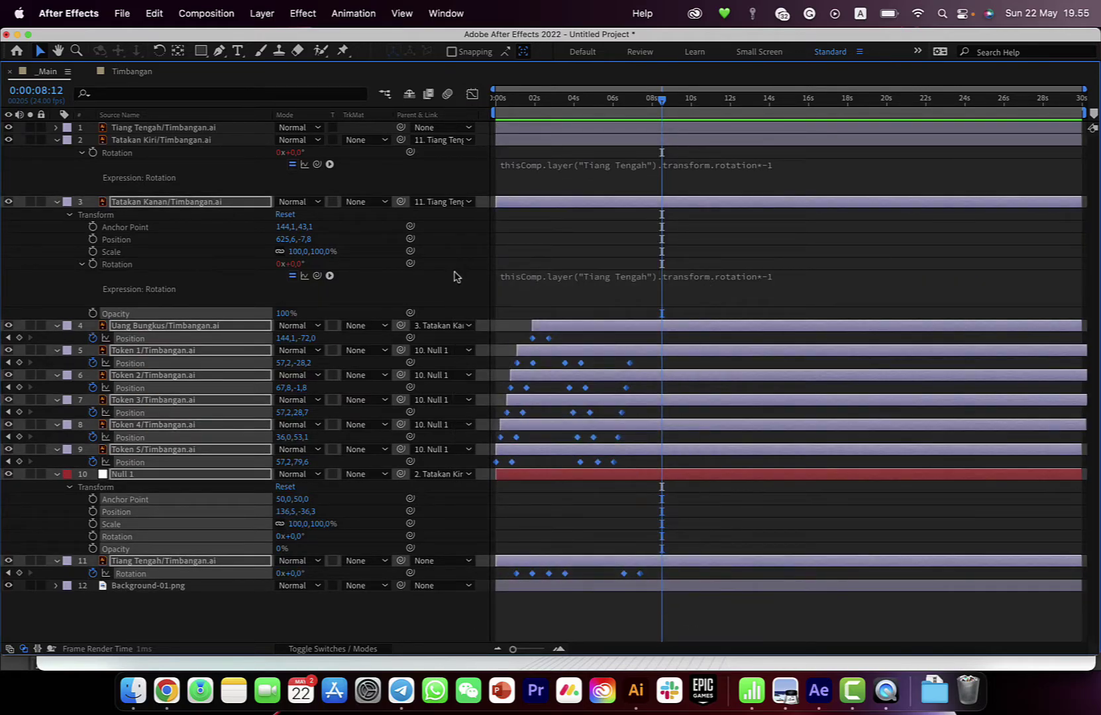
right_click(534, 339)
mouse_move(615, 530)
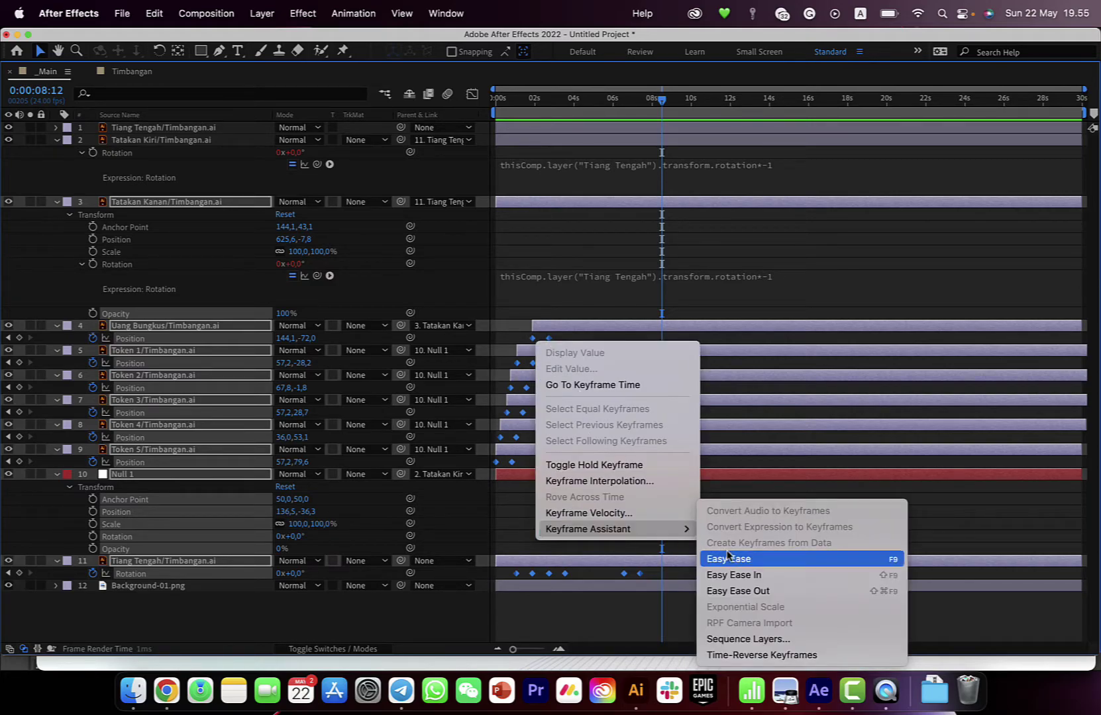
left_click(729, 557)
left_click(471, 93)
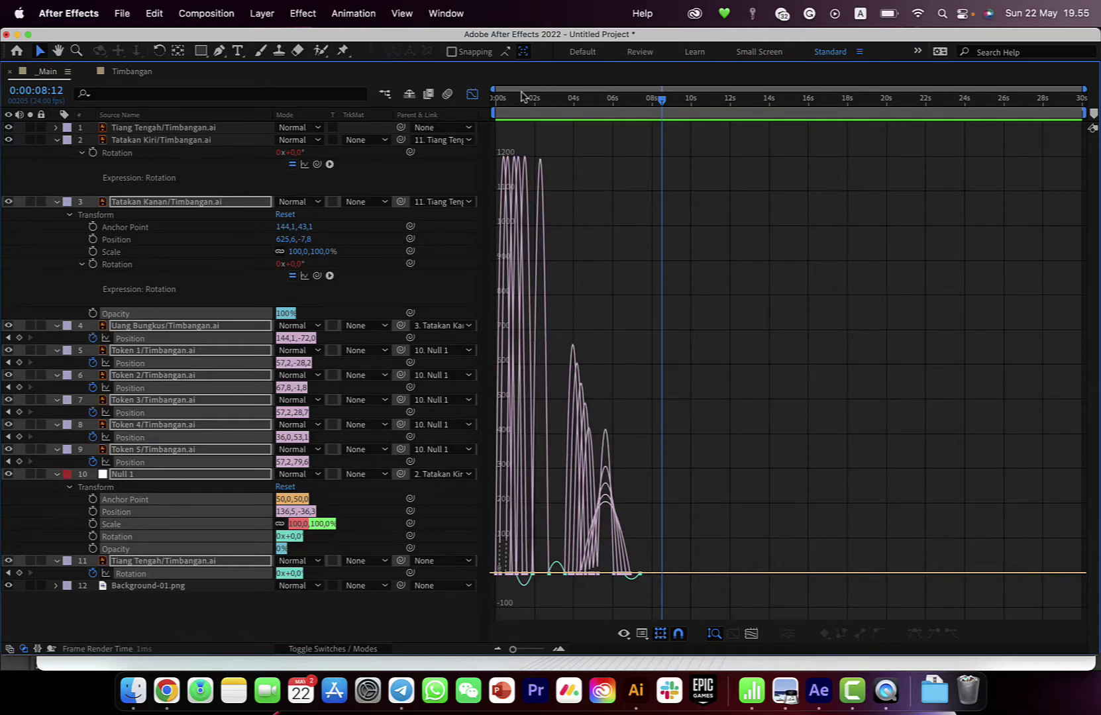
Step: Play back the eased animation from the start with the whole composition in view
key("Home")
key("grave")
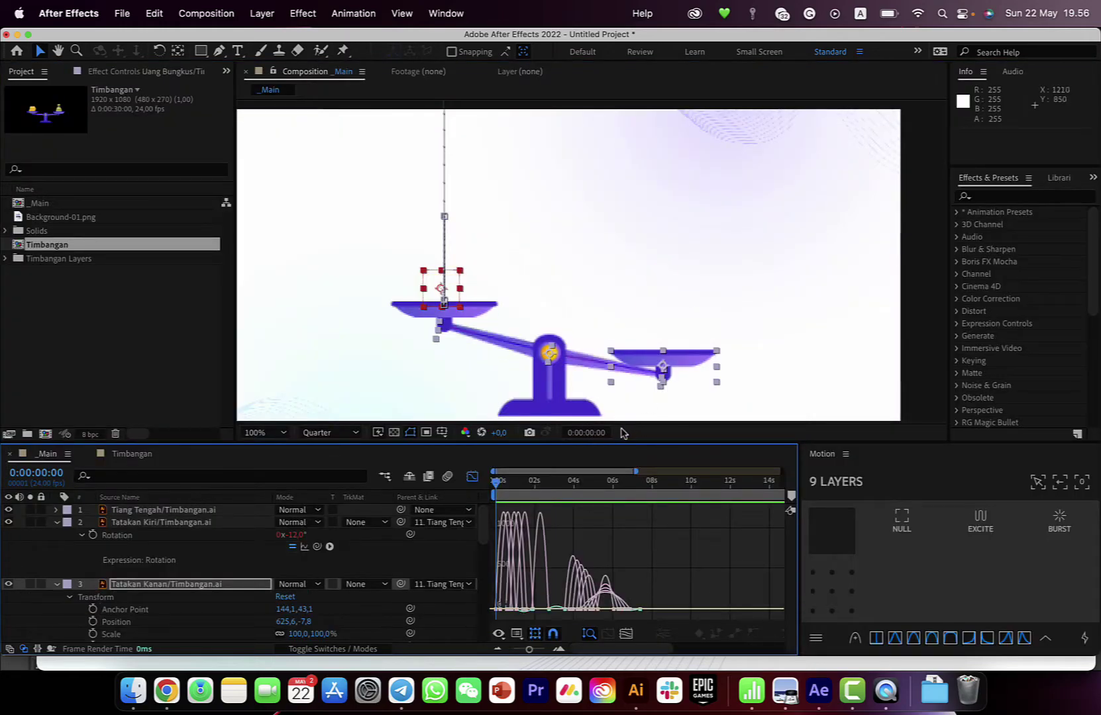
key("comma")
key("space")
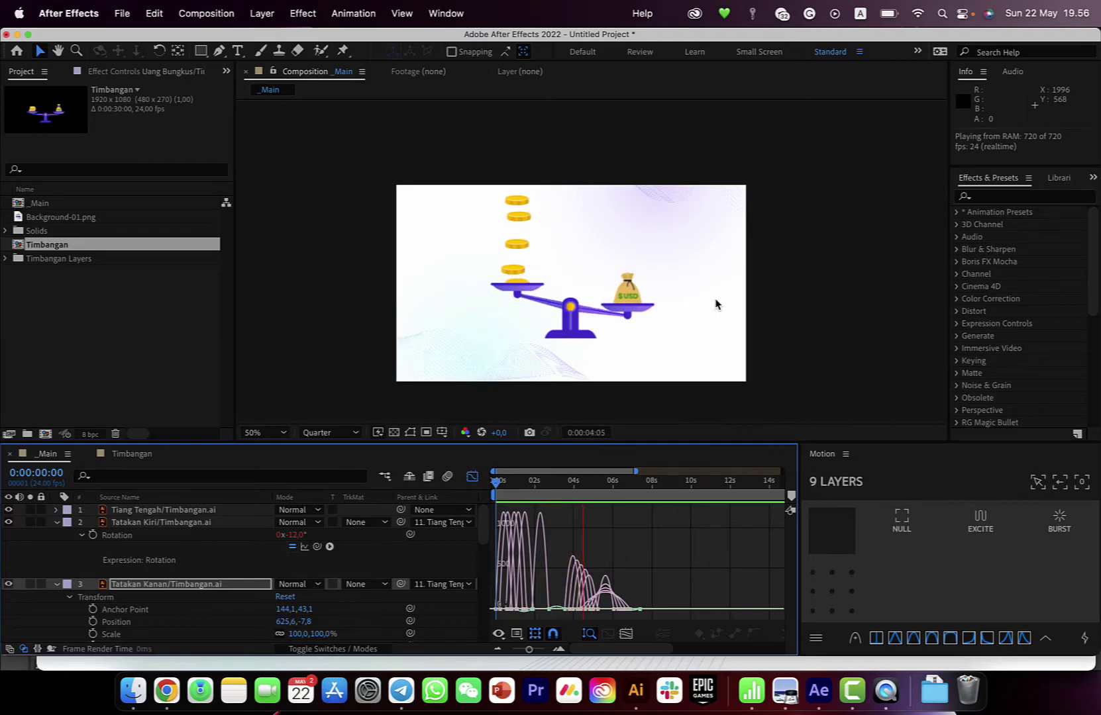
mouse_move(564, 482)
left_mouse_down()
mouse_move(569, 489)
mouse_move(554, 484)
left_mouse_up()
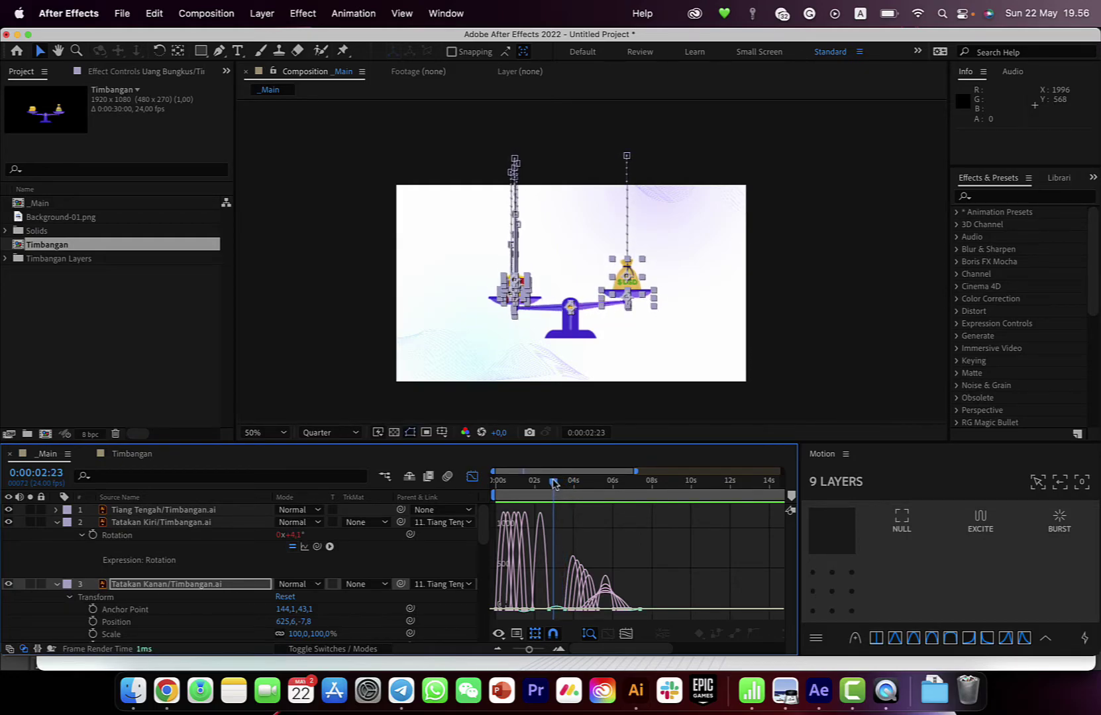
Step: Shift the last three Position keyframes of Token 1 to Token 5 earlier, starting Token 1's rise at about 0:00:02:17, and preview
left_click(472, 476)
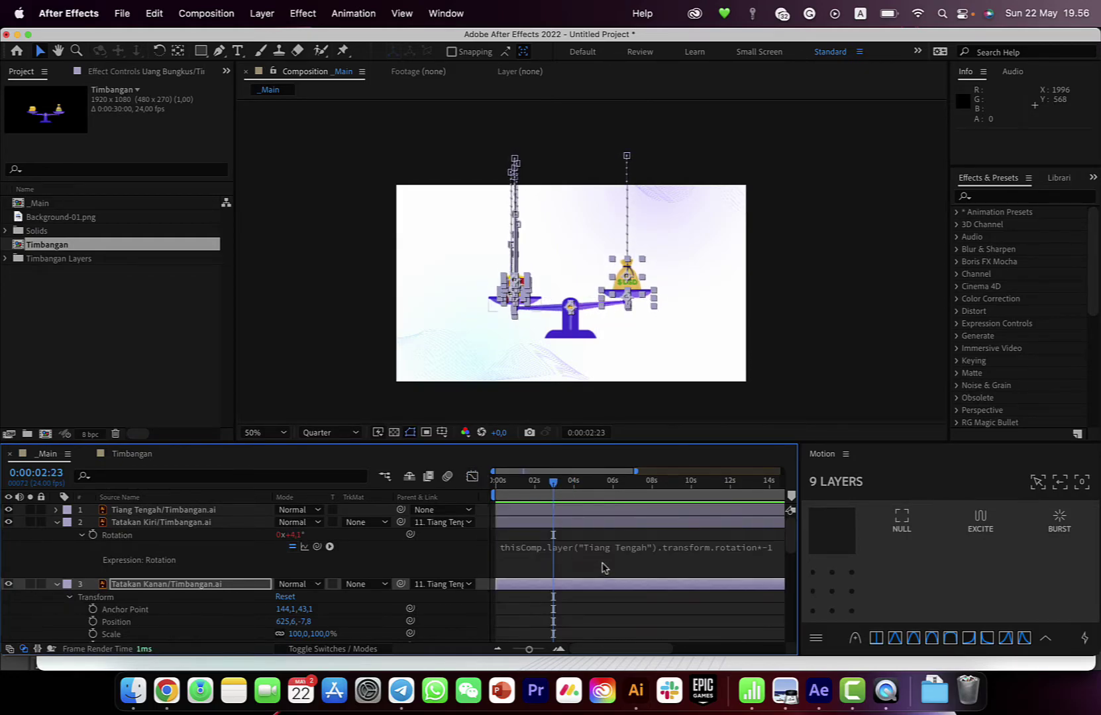
key("super+a")
key("u")
scroll(602, 571, "down", 3)
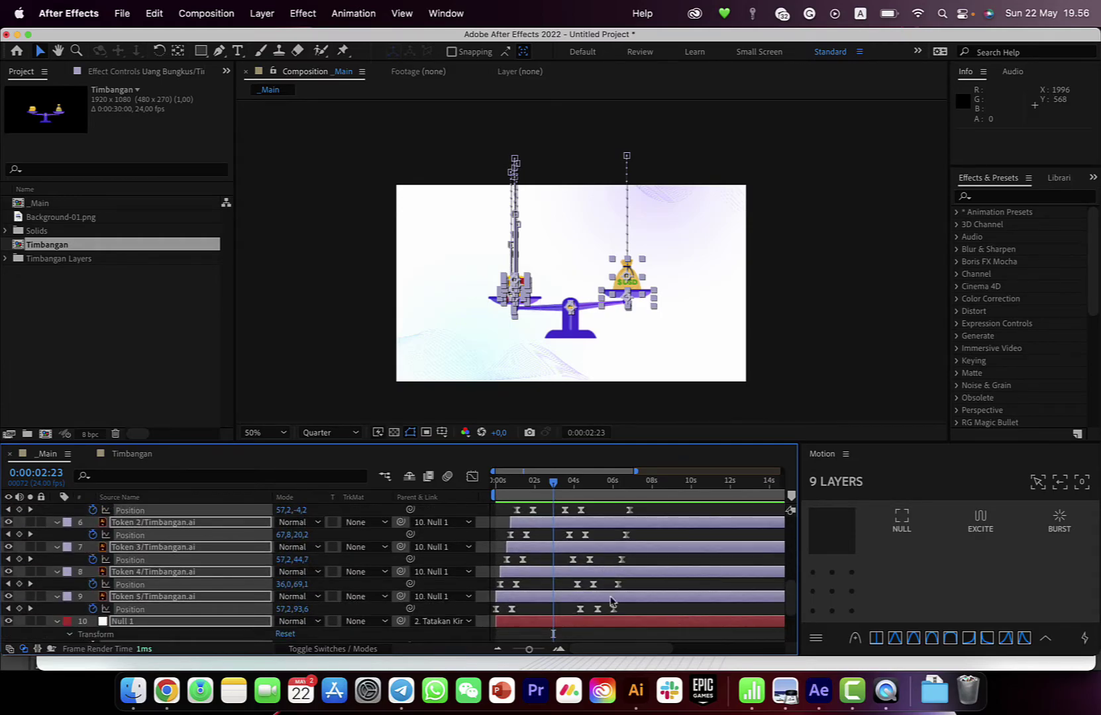
scroll(548, 623, "up", 1)
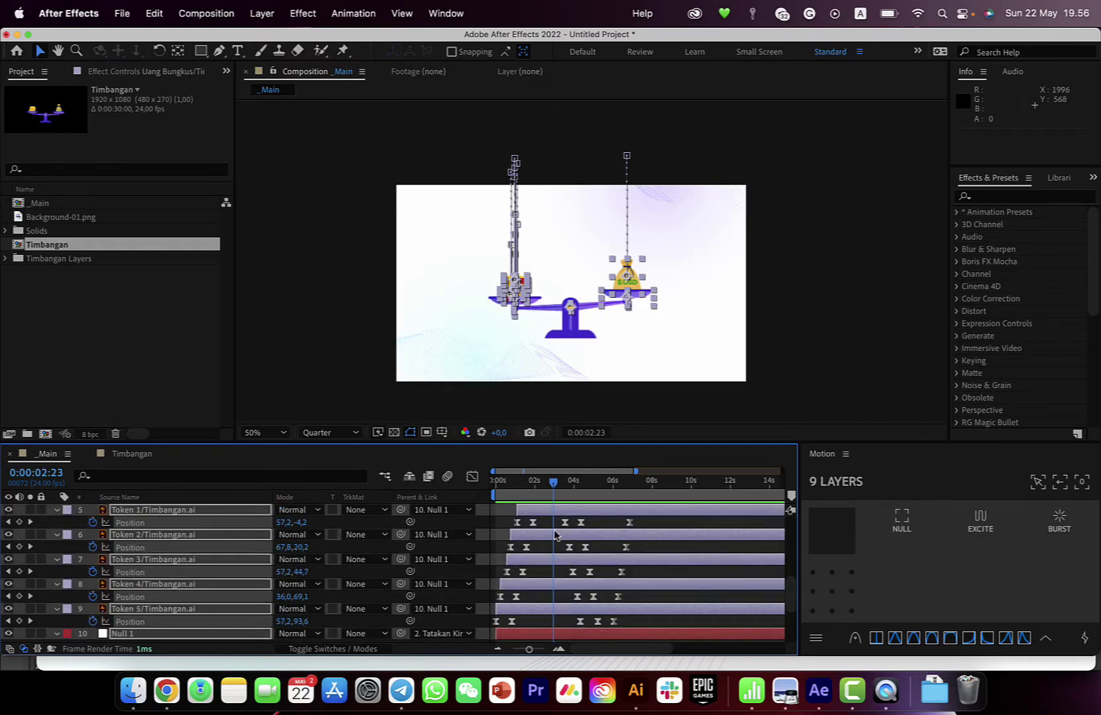
left_click_drag(553, 525, 654, 628)
left_click_drag(564, 526, 548, 528)
key("space")
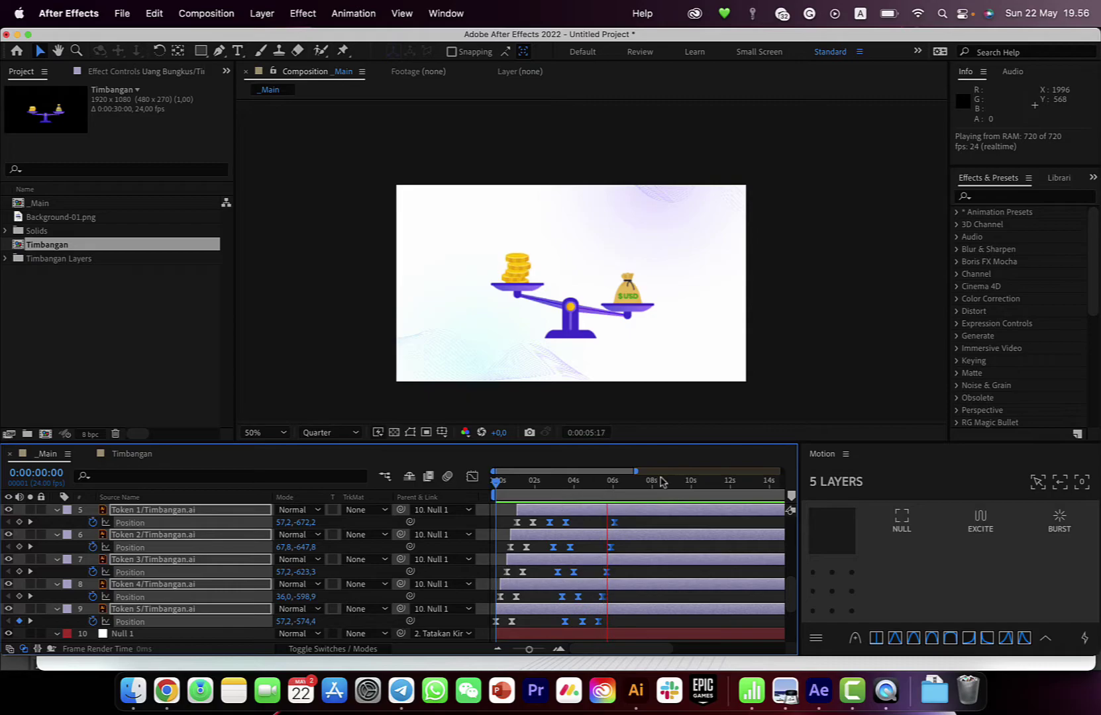
left_click(493, 497)
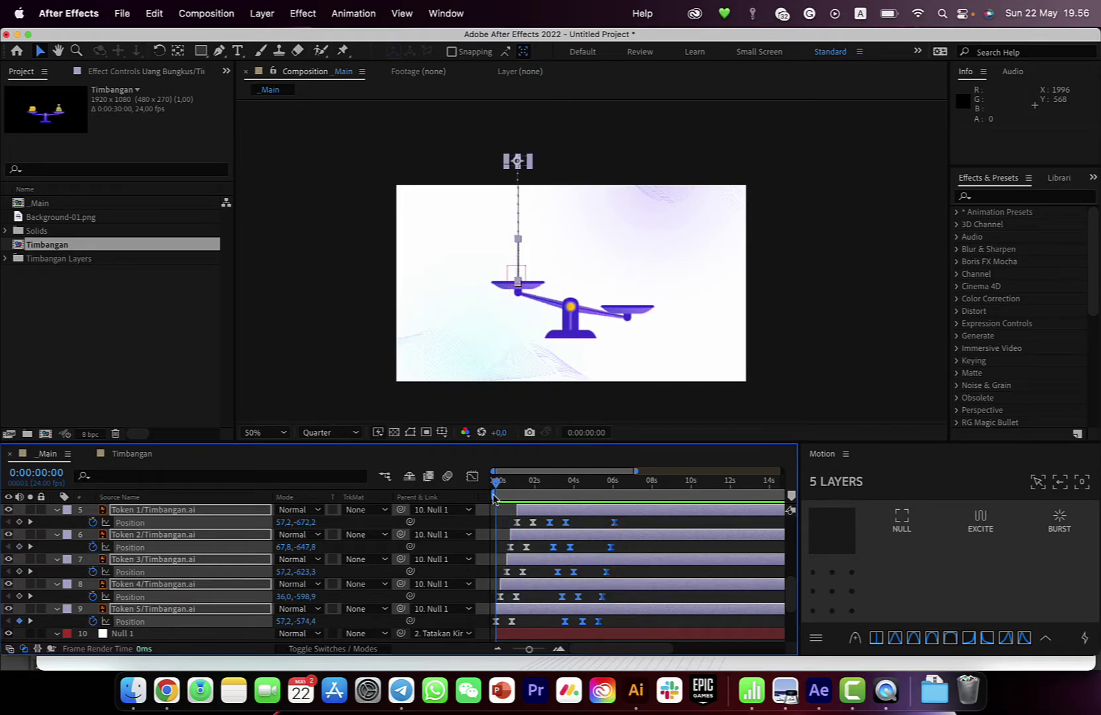
Step: Go to 0:00:02:17 and reveal the Rotation property alongside Position on the Token 1 to Token 5 layers
left_click(540, 486)
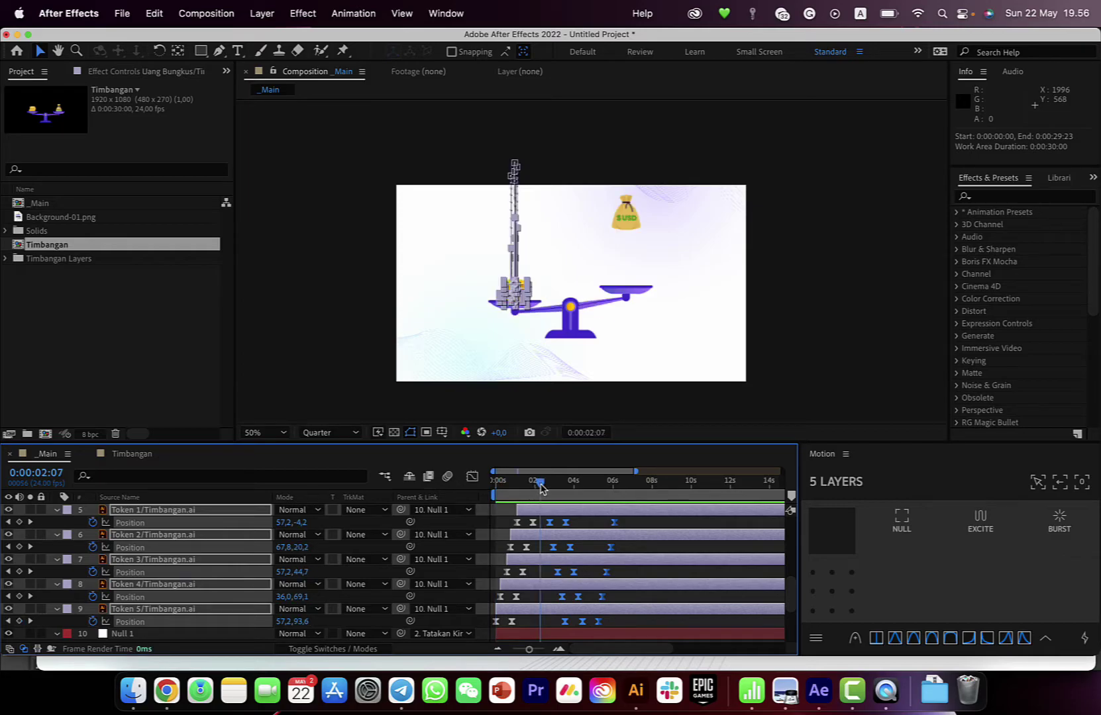
left_click_drag(540, 487, 549, 487)
left_click(569, 516)
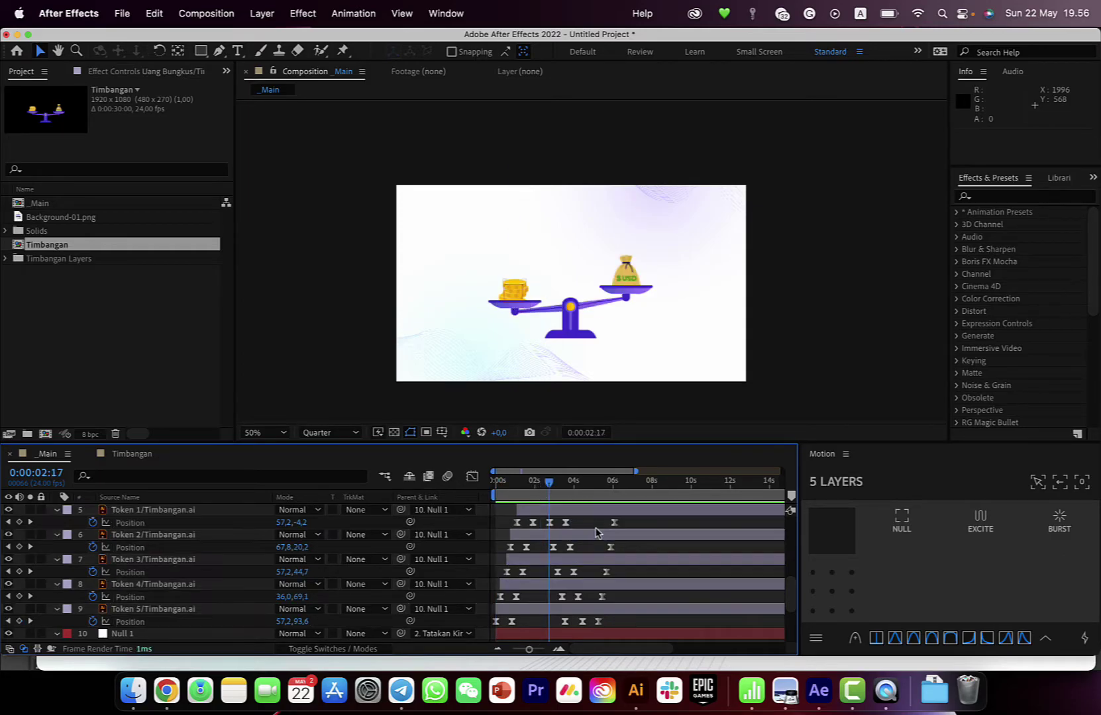
left_click(596, 512)
left_click(586, 614, "shift")
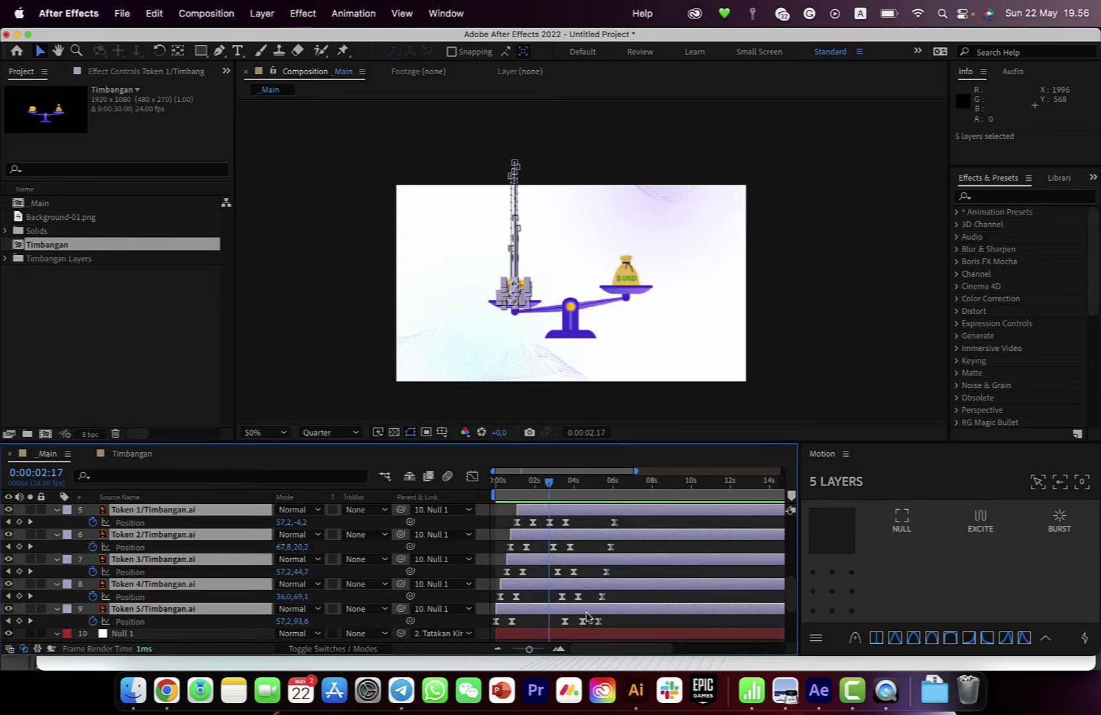
key("shift+r")
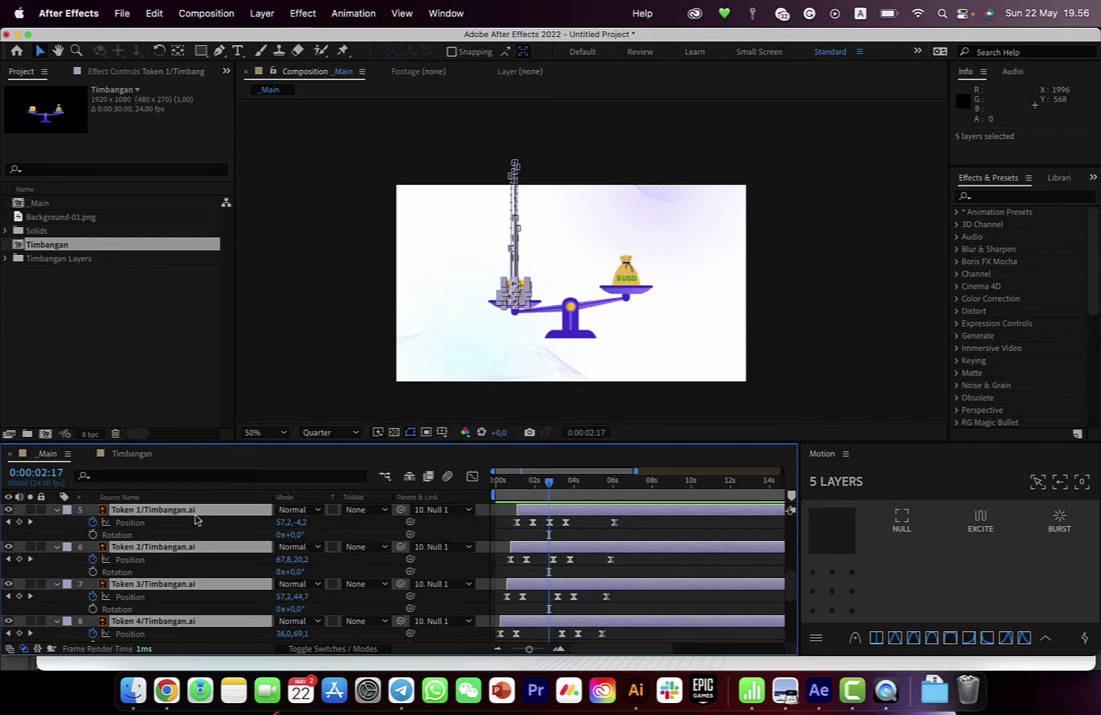
Step: Keyframe Token 1's Rotation at 0° at 0:00:02:17 and at -34° at 0:00:03:14
left_click(93, 535)
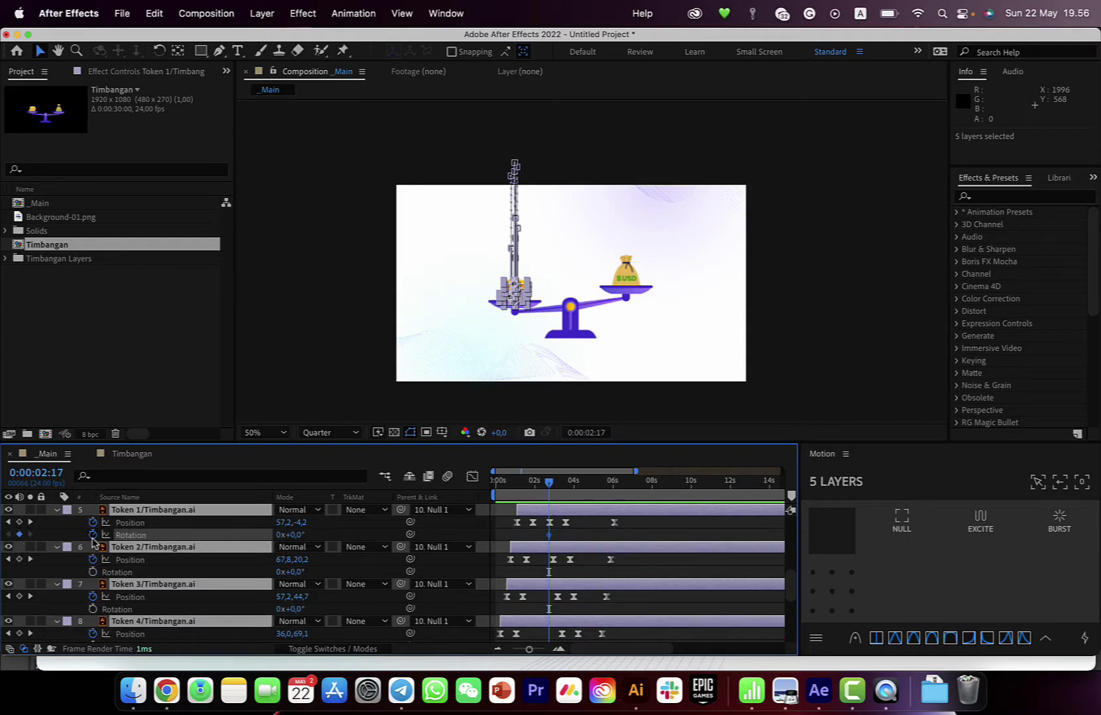
left_click(567, 574)
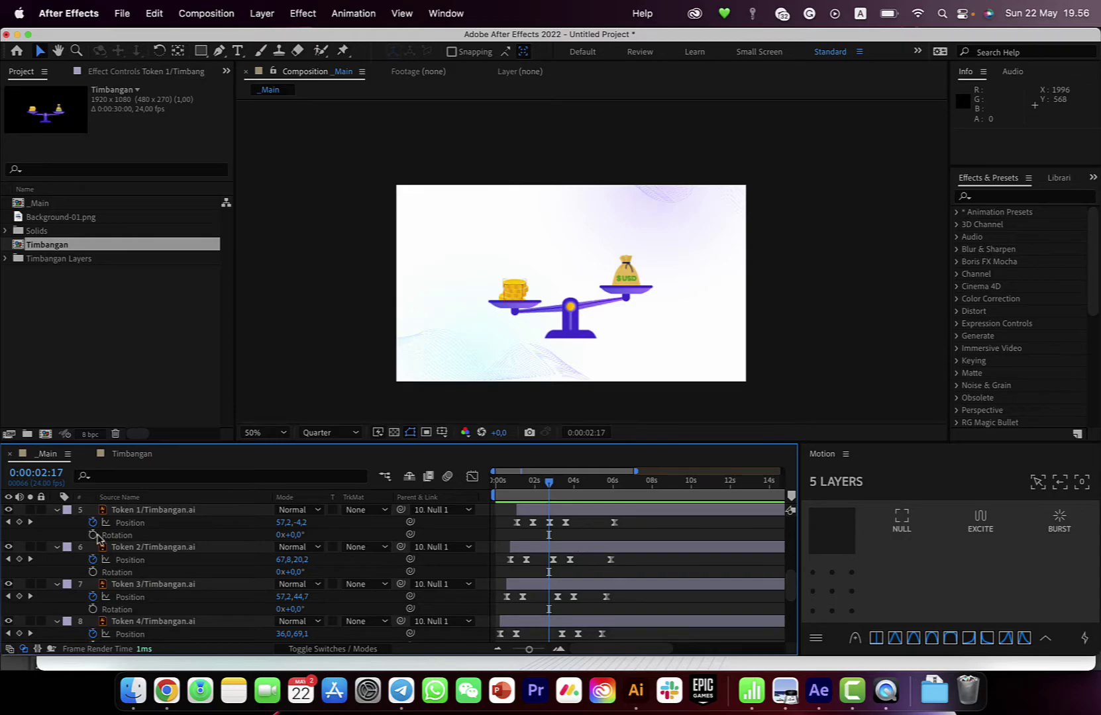
left_click(180, 535)
key("k")
key("space")
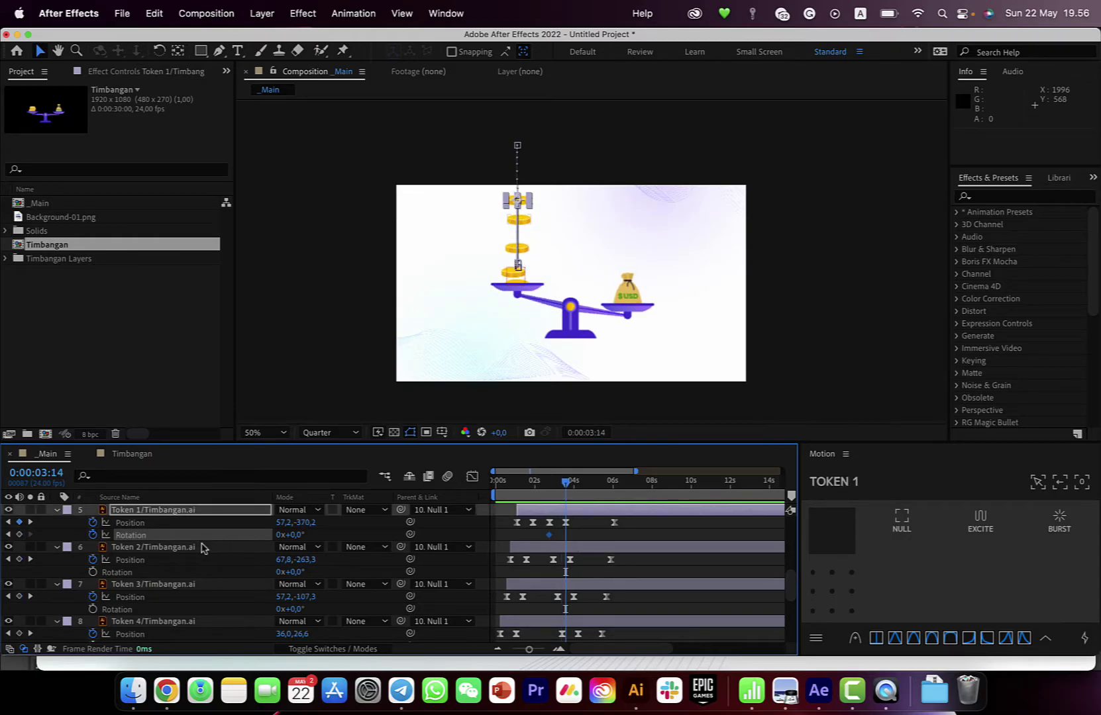
left_click_drag(297, 539, 278, 534)
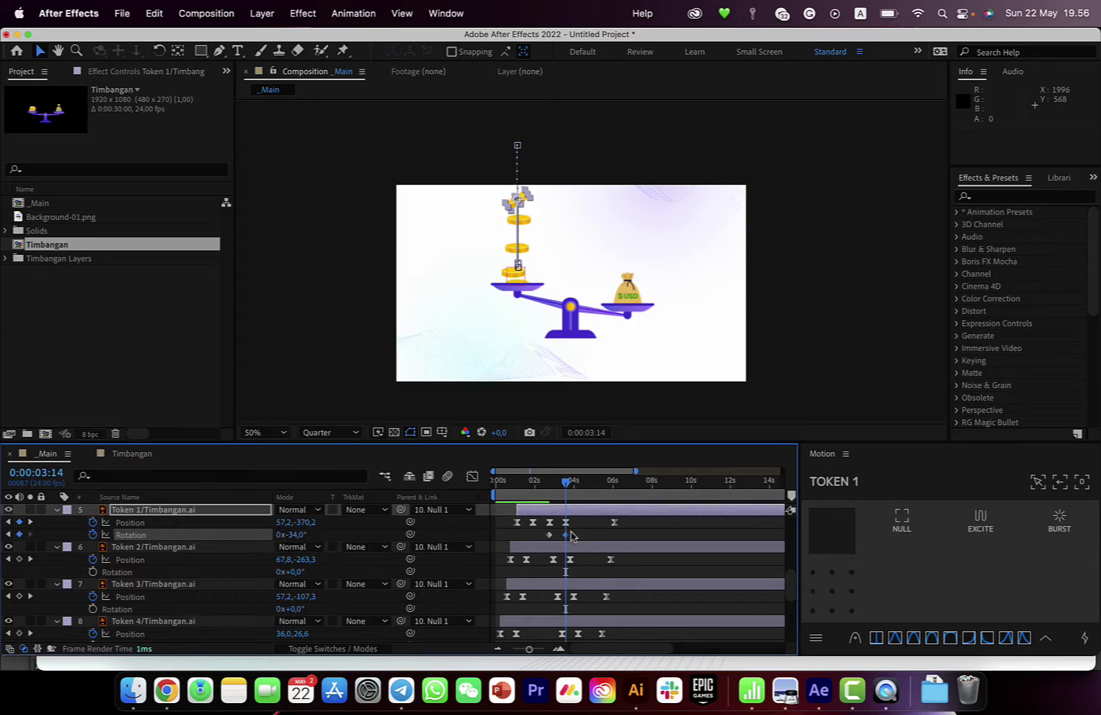
Step: Return Token 1's Rotation to 0° at its last Position keyframe, 0:00:06:02
left_click(604, 491)
key("space")
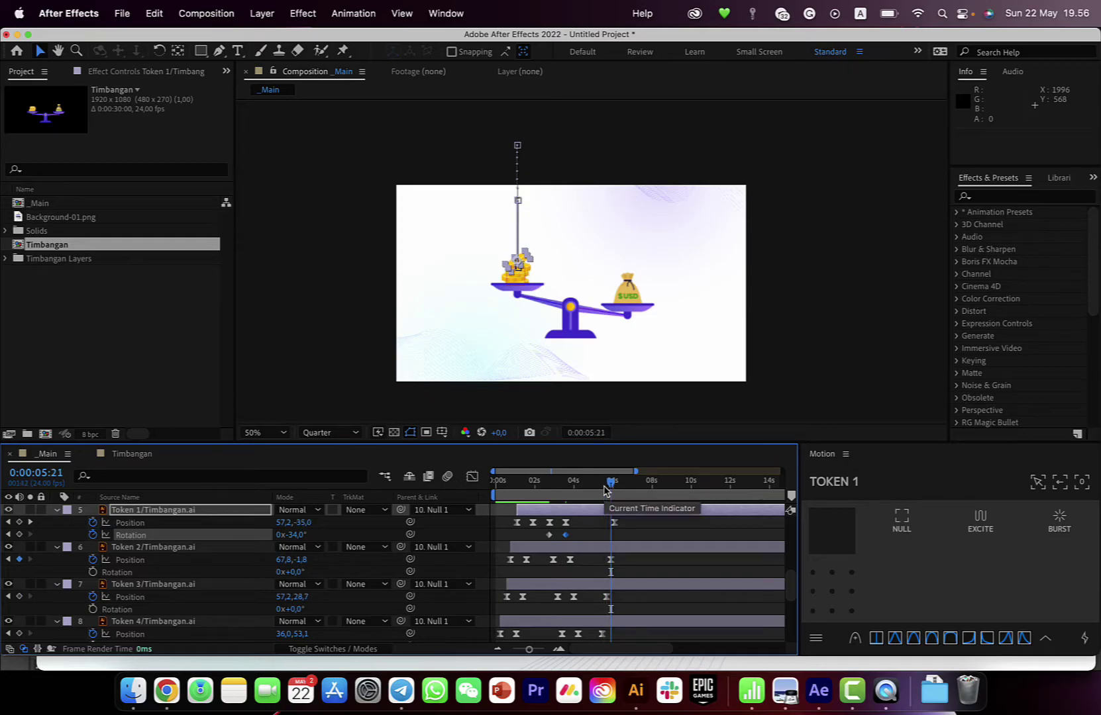
left_click(297, 535)
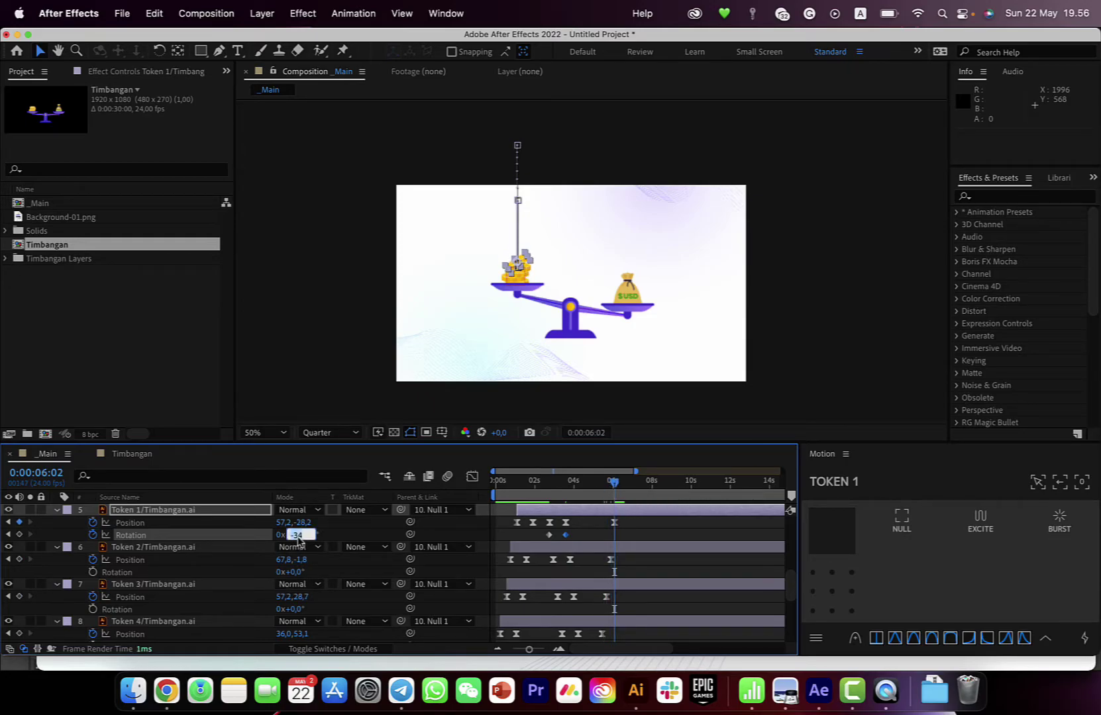
type("0")
key("Return")
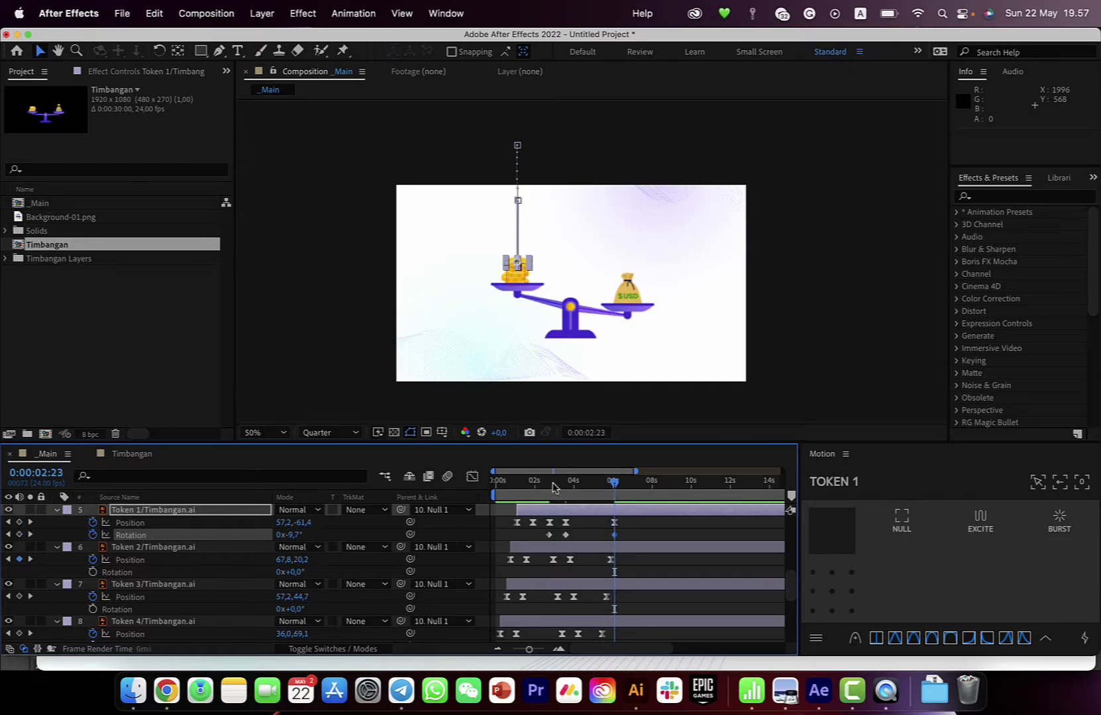
Step: Keyframe Token 2's Rotation at 0° at 0:00:02:23 and at -34° at 0:00:03:19
left_click(555, 487)
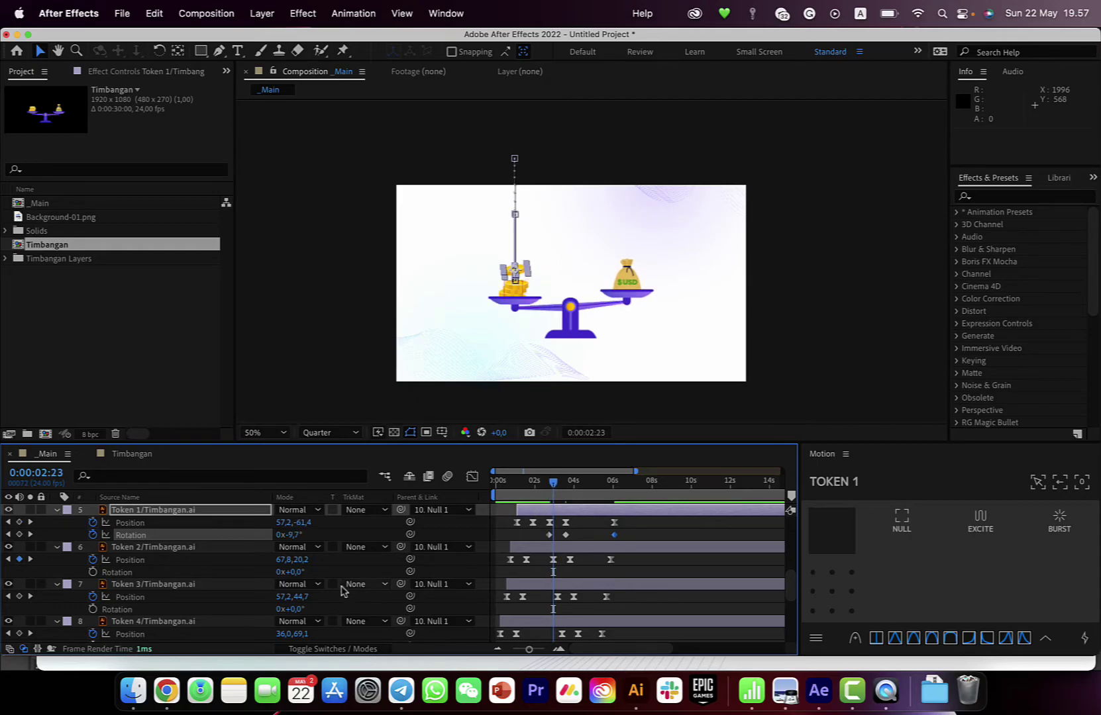
left_click(93, 571)
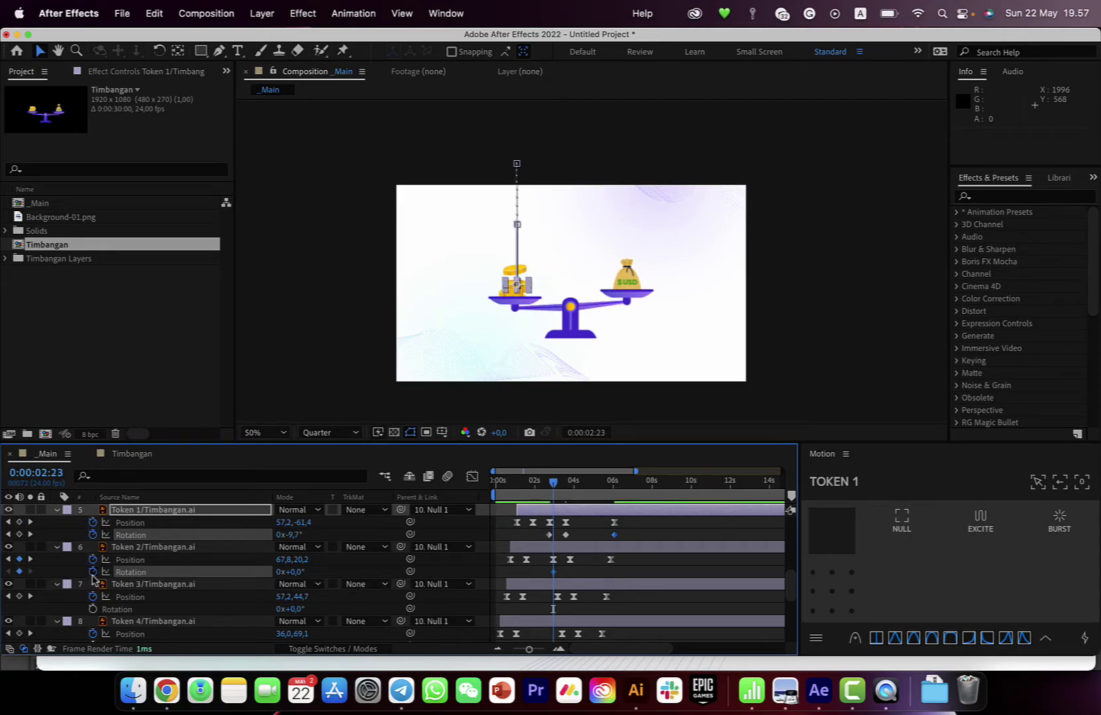
key("space")
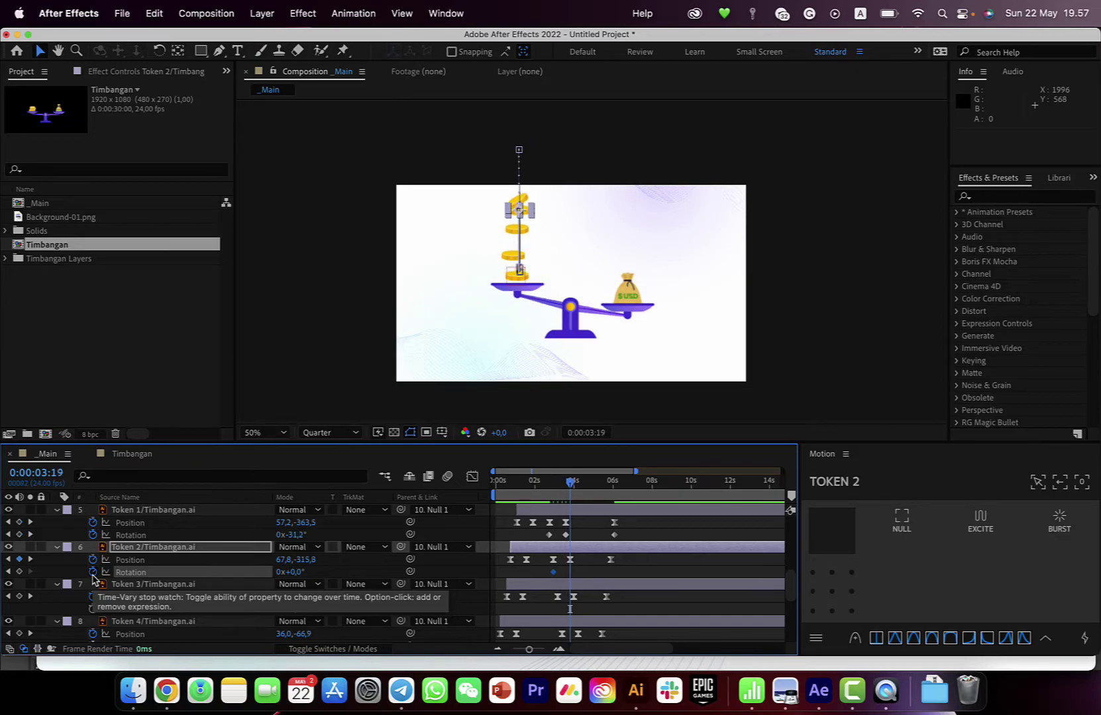
left_click(296, 572)
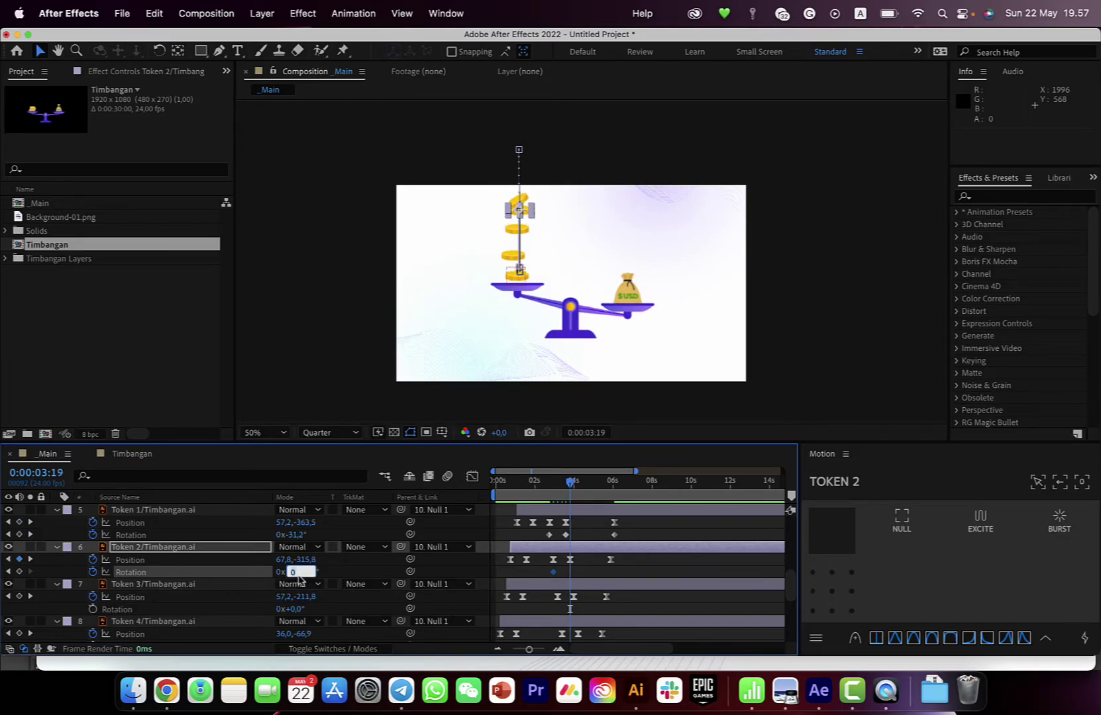
type("-34")
key("Return")
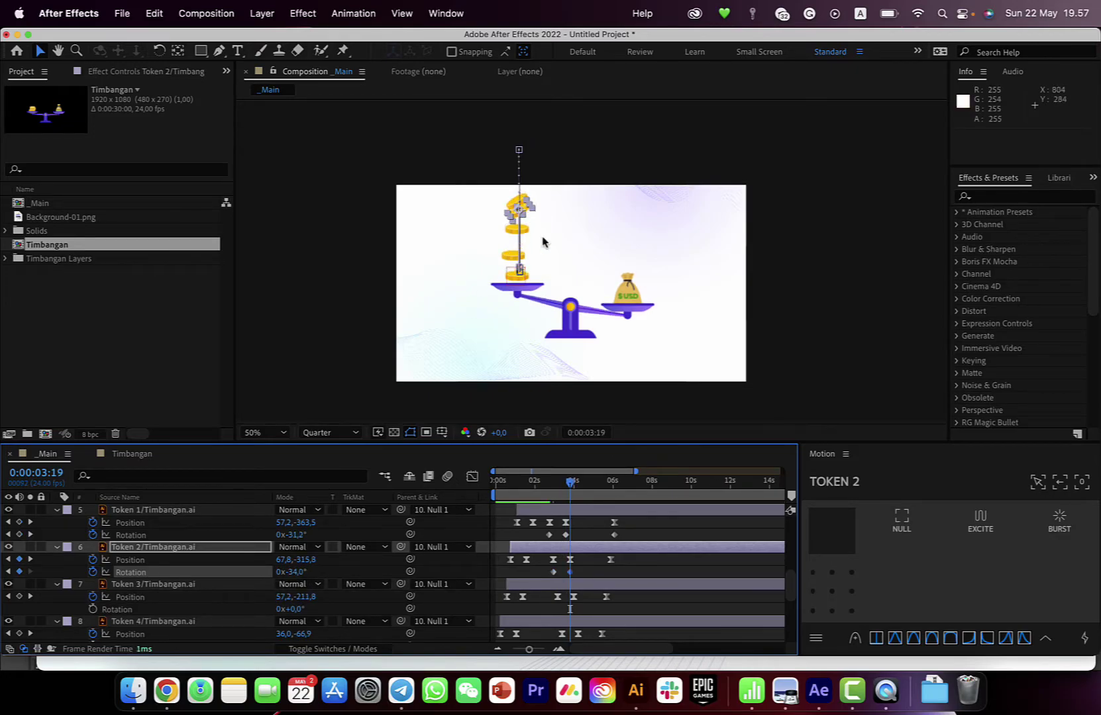
Step: Return Token 2's Rotation to 0° at the time of its last Position keyframe
left_click(612, 495)
left_click(611, 496)
left_click(300, 571)
type("0")
key("Return")
Step: Keyframe Token 3's Rotation at 0° at 0:00:03:04 and at -34° at 0:00:04:00
key("space")
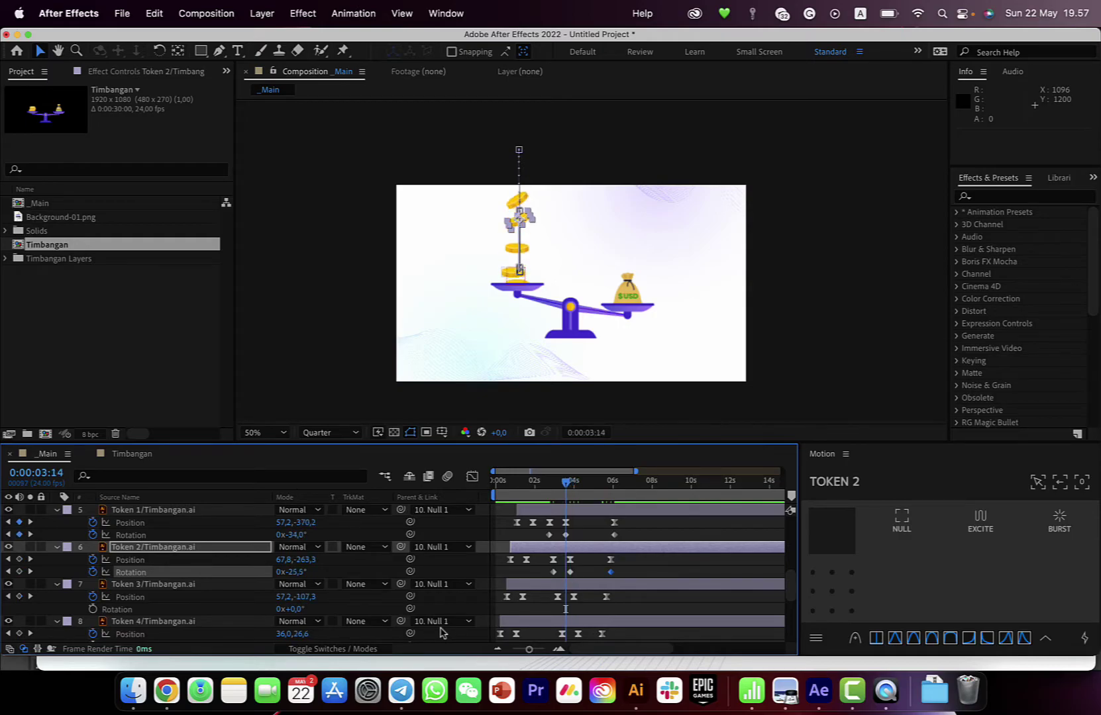
scroll(579, 594, "down", 1)
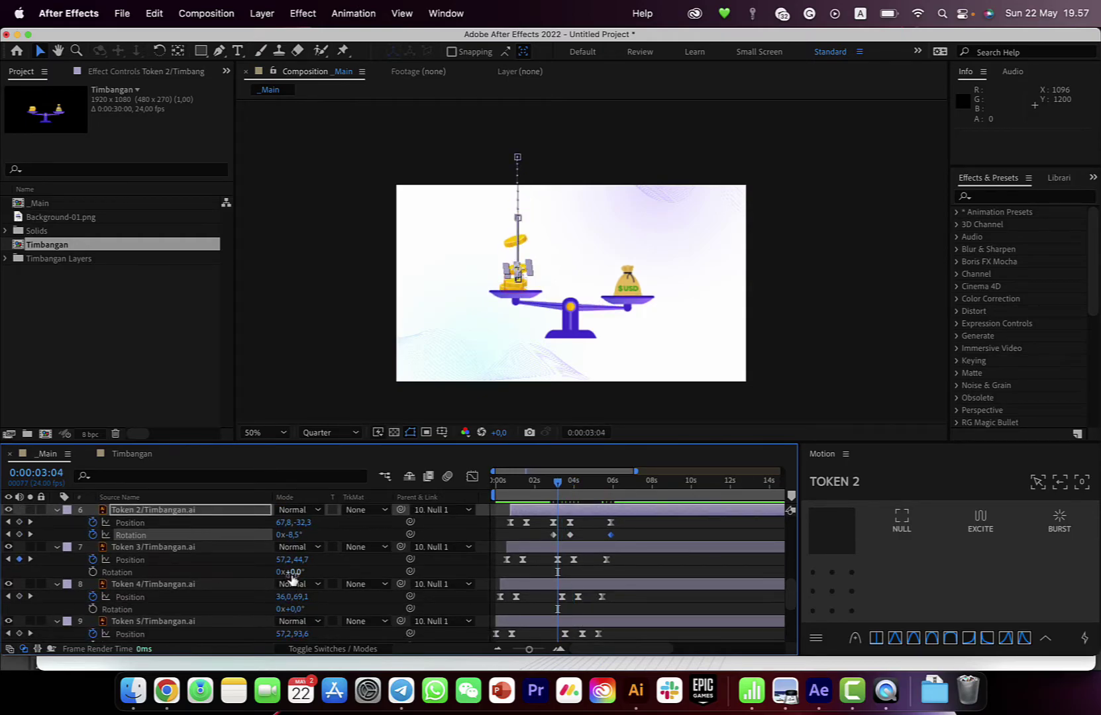
left_click(93, 572)
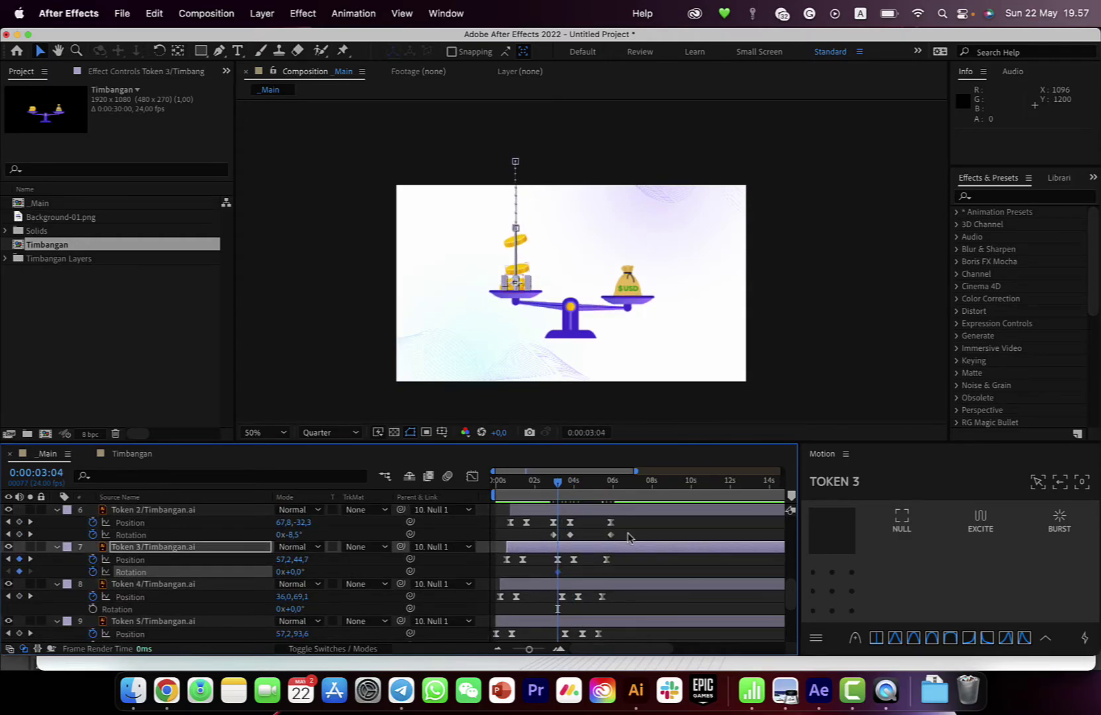
key("space")
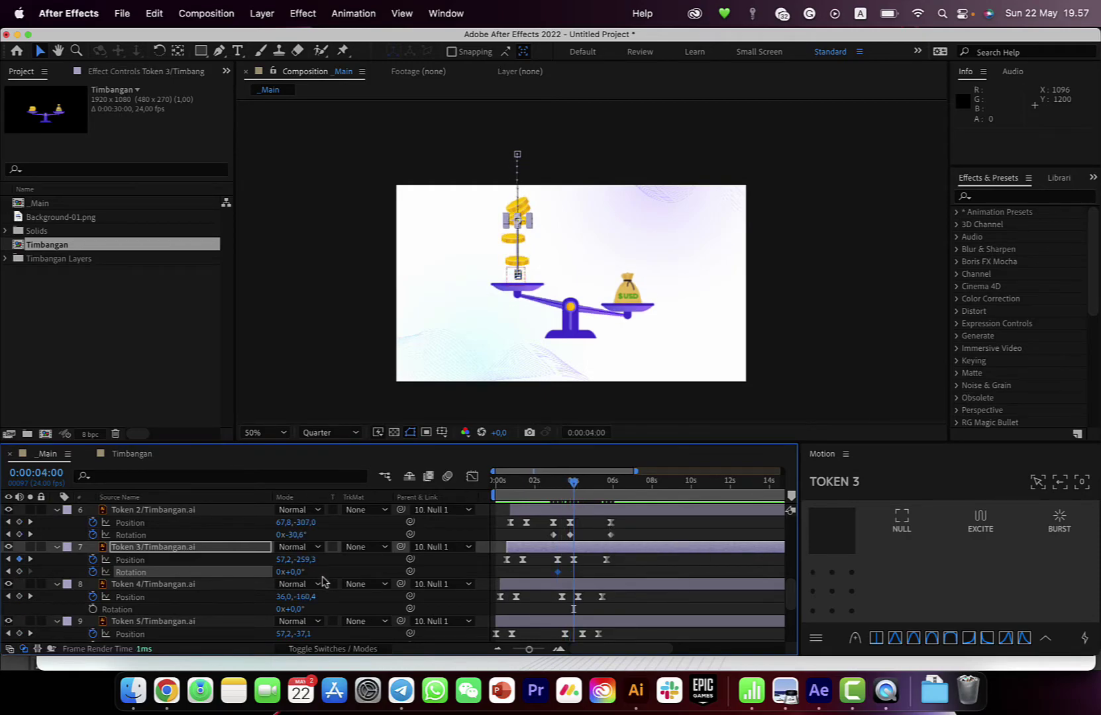
left_click(296, 572)
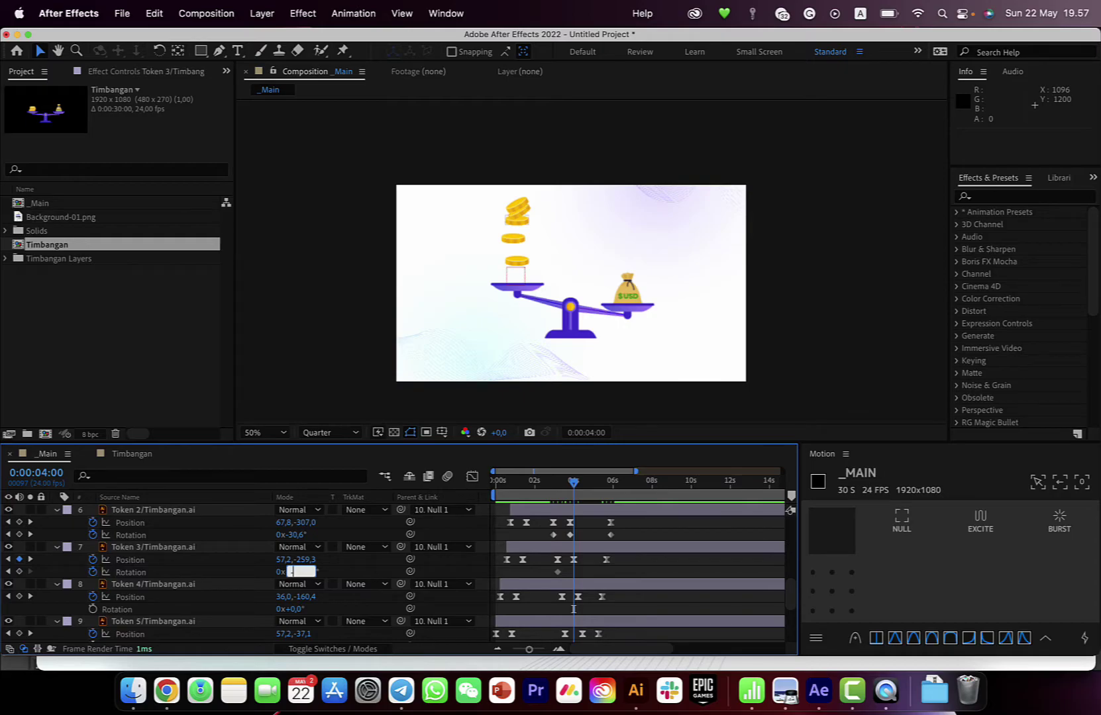
type("-34")
key("Return")
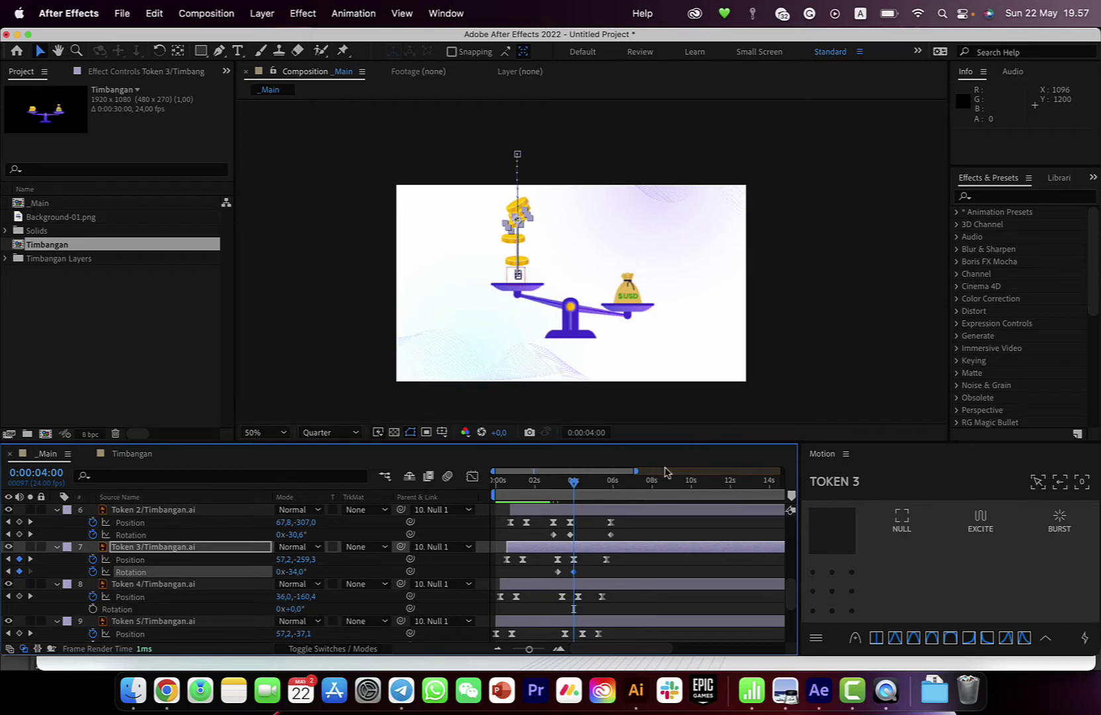
Step: Return Token 3's Rotation to 0° at its last Position keyframe, 0:00:05:16
left_click(604, 482)
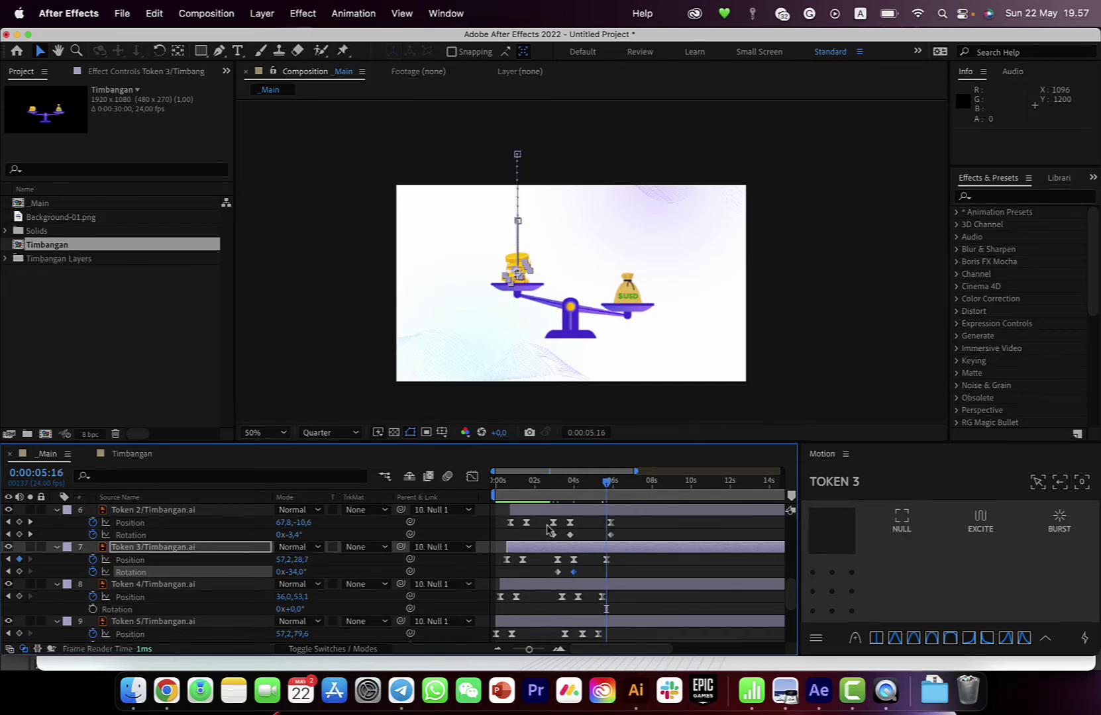
left_click(291, 571)
type("0")
key("Return")
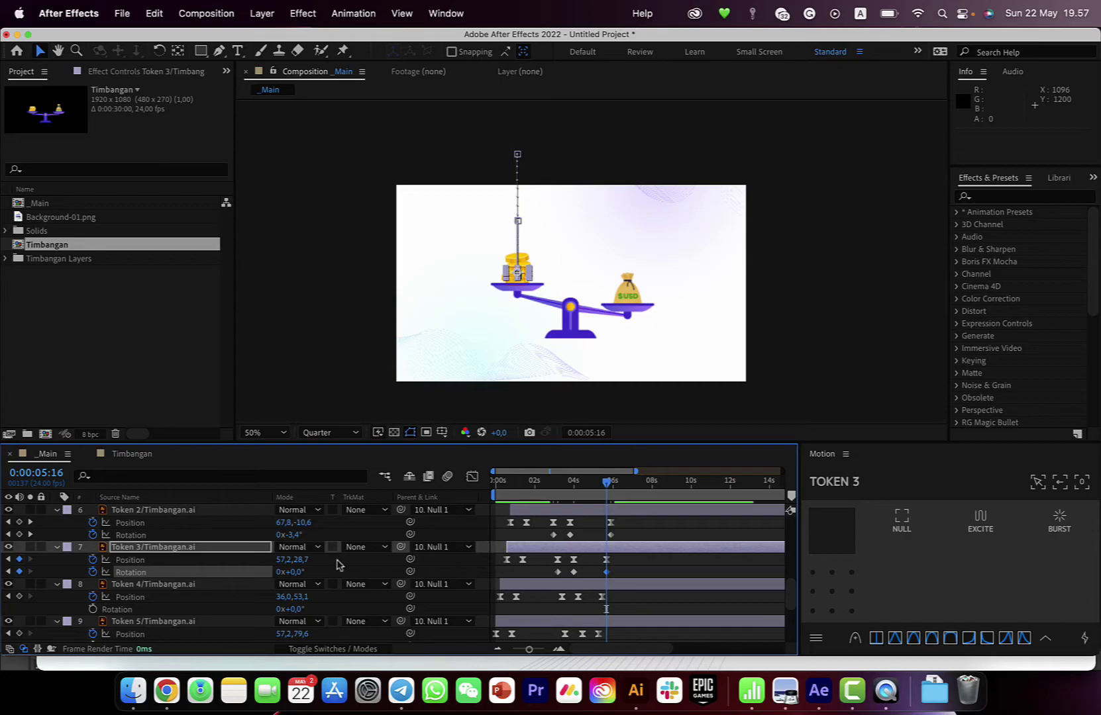
Step: Keyframe Token 4's Rotation at 0° at 0:00:03:09 and at 19° at 0:00:04:05
left_click(560, 495)
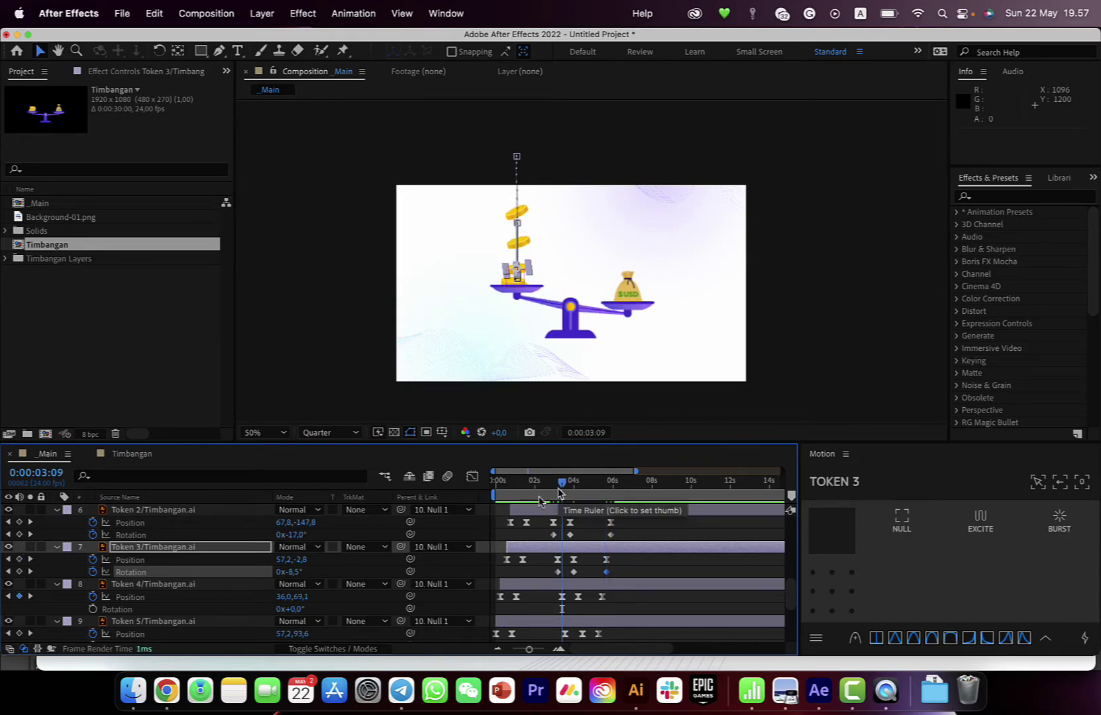
left_click(93, 608)
key("space")
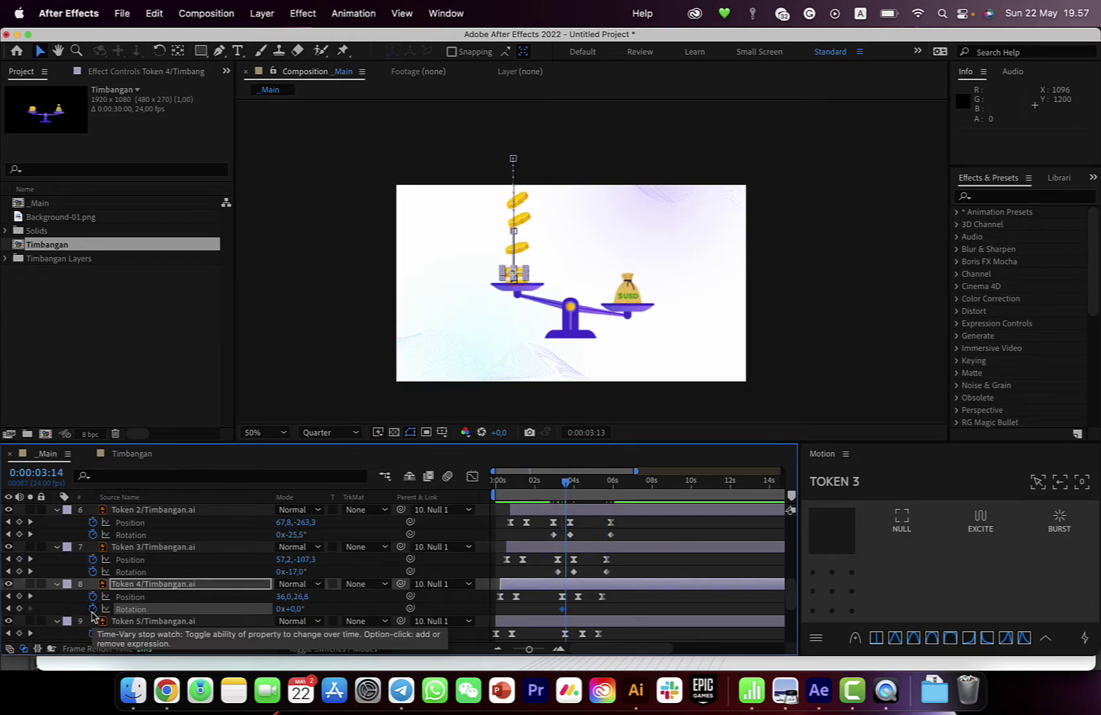
left_click(291, 609)
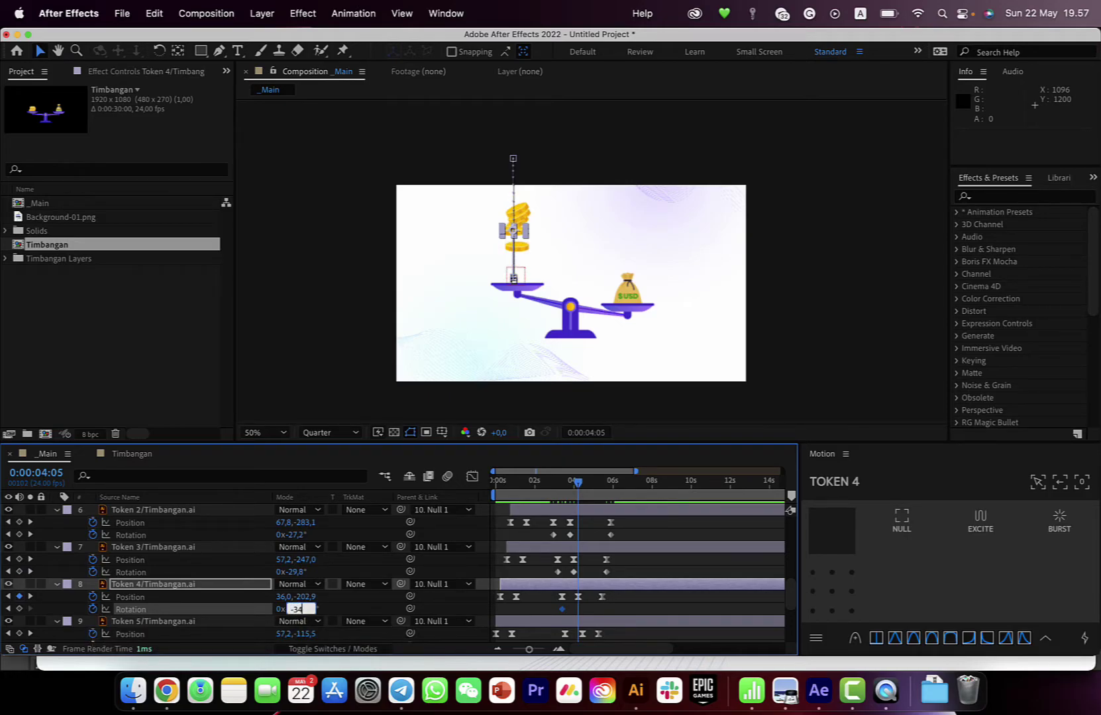
type("-34")
key("Return")
left_click_drag(299, 615, 343, 615)
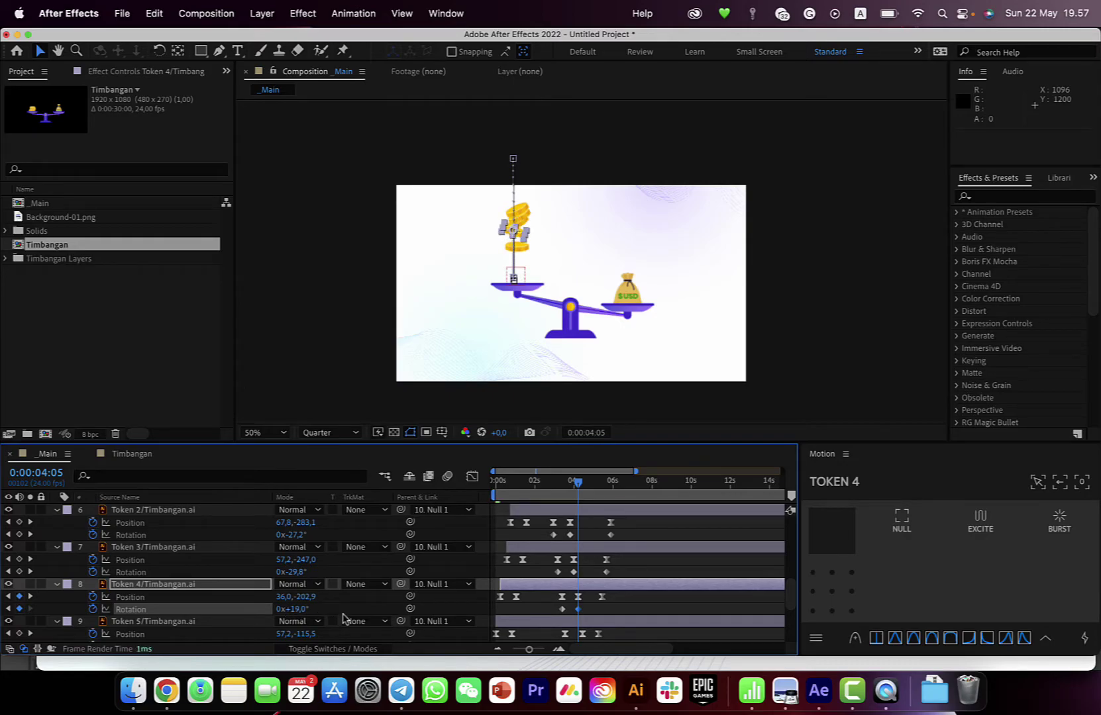
Step: Return Token 4's Rotation to 0° at its last Position keyframe, 0:00:05:11
left_click(602, 495)
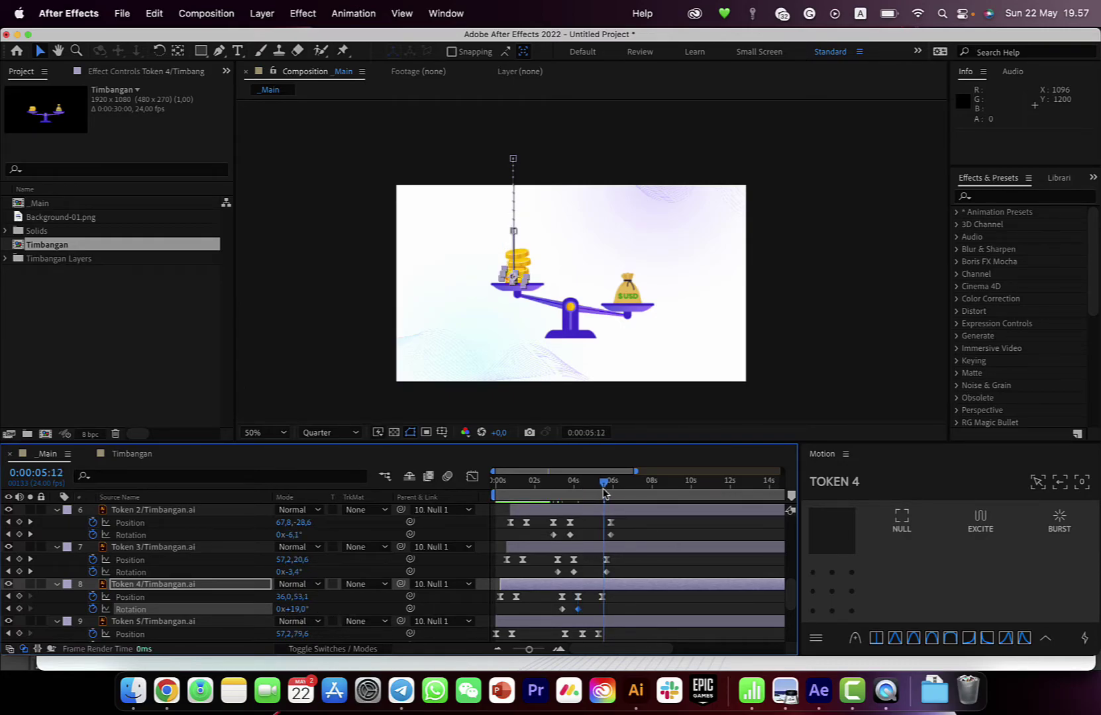
left_click(295, 608)
type("0")
key("Return")
Step: Keyframe Token 5's Rotation at 0° at 0:00:03:13 and at -44° at 0:00:04:10
scroll(715, 592, "down", 2)
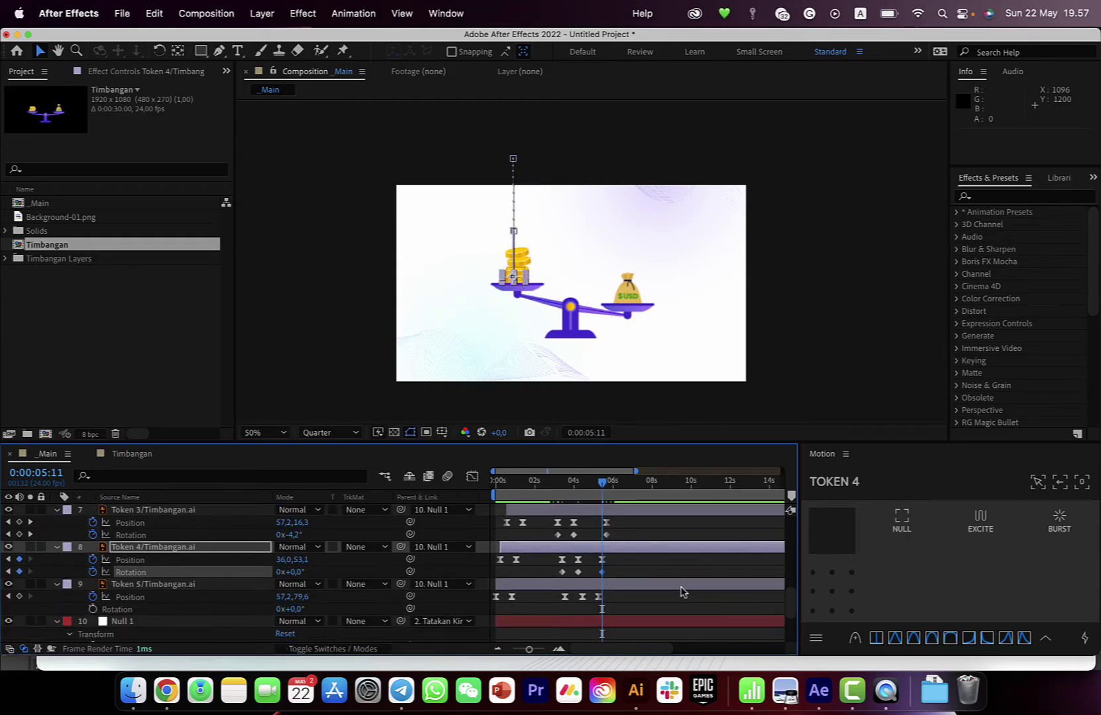
left_click(563, 493)
left_click_drag(562, 481, 564, 482)
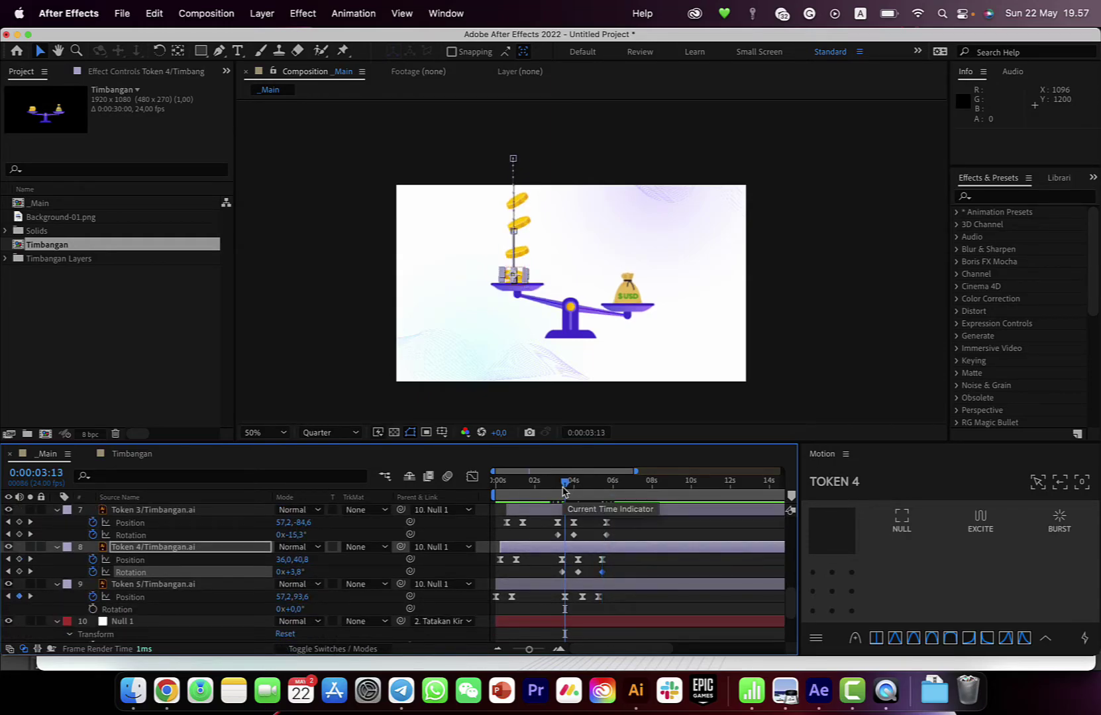
left_click(93, 609)
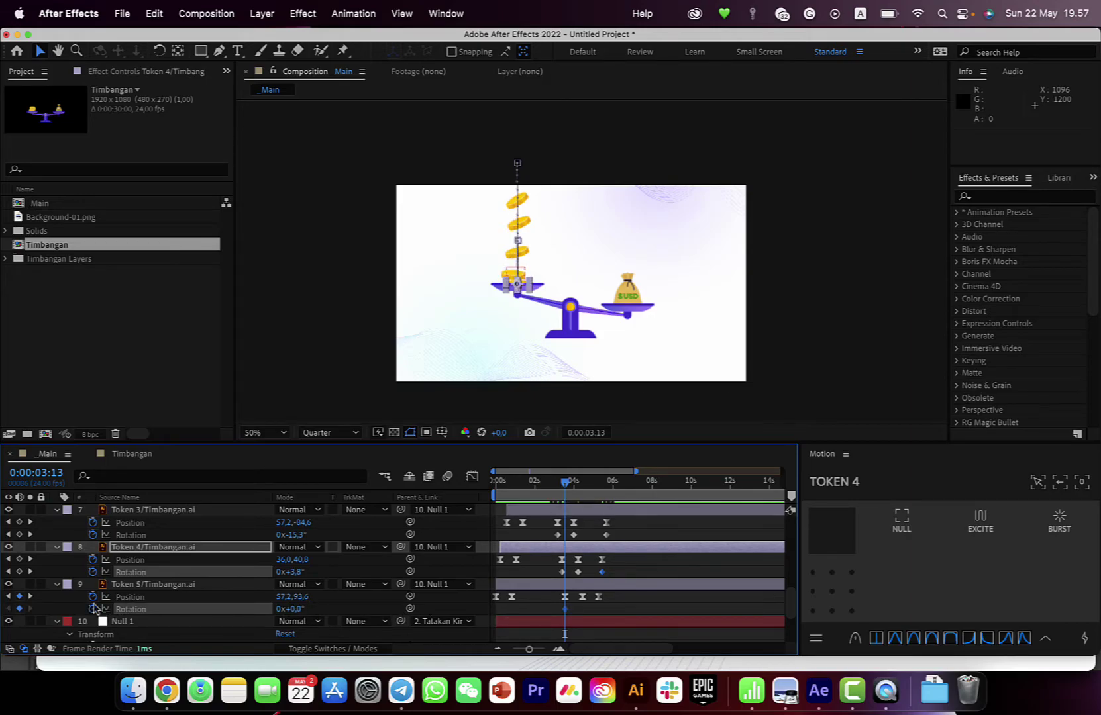
key("space")
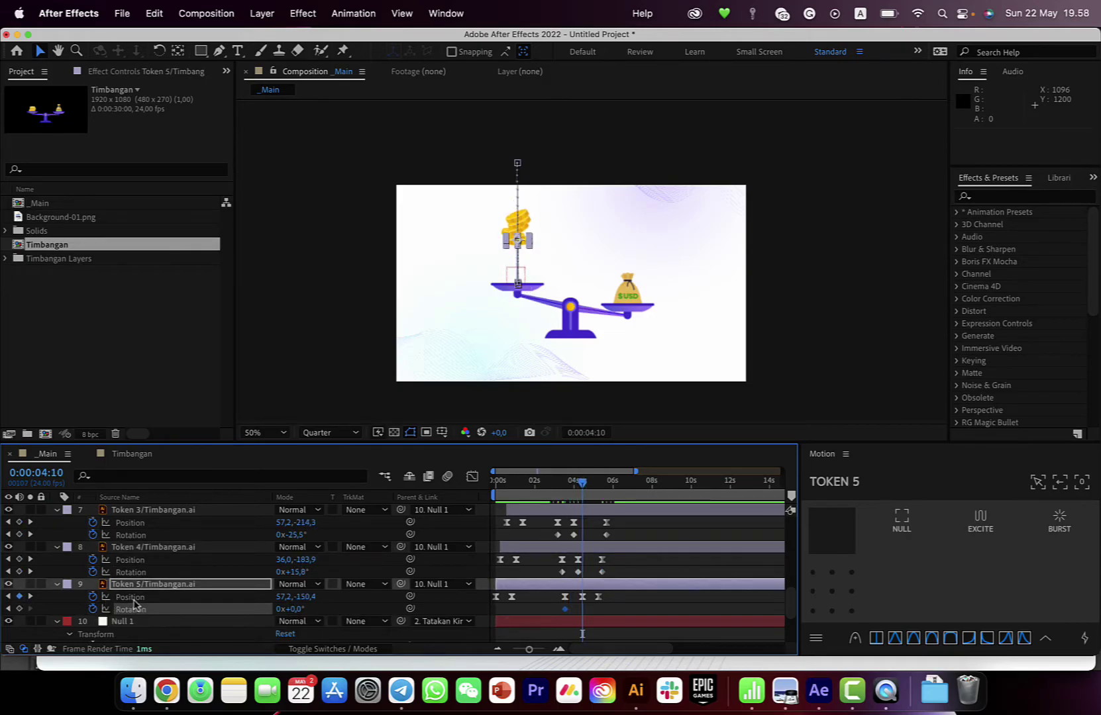
left_click_drag(285, 608, 261, 615)
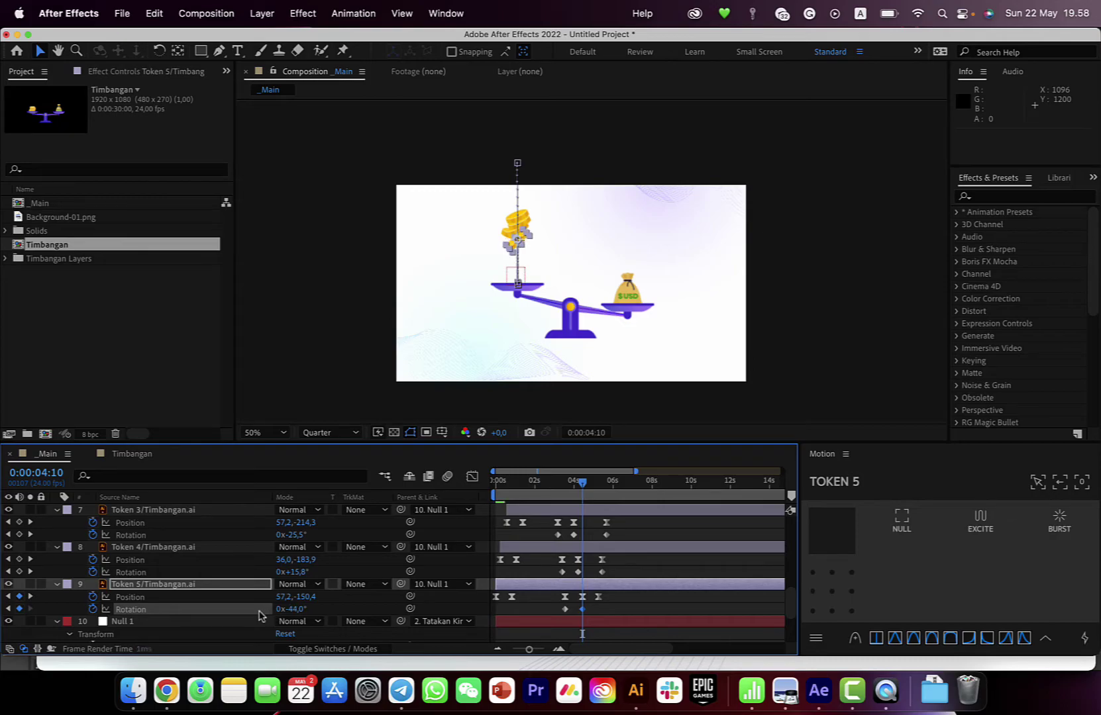
Step: Return Token 5's Rotation to 0° at its last Position keyframe, 0:00:05:06
key("space")
left_click(292, 609)
key("Return")
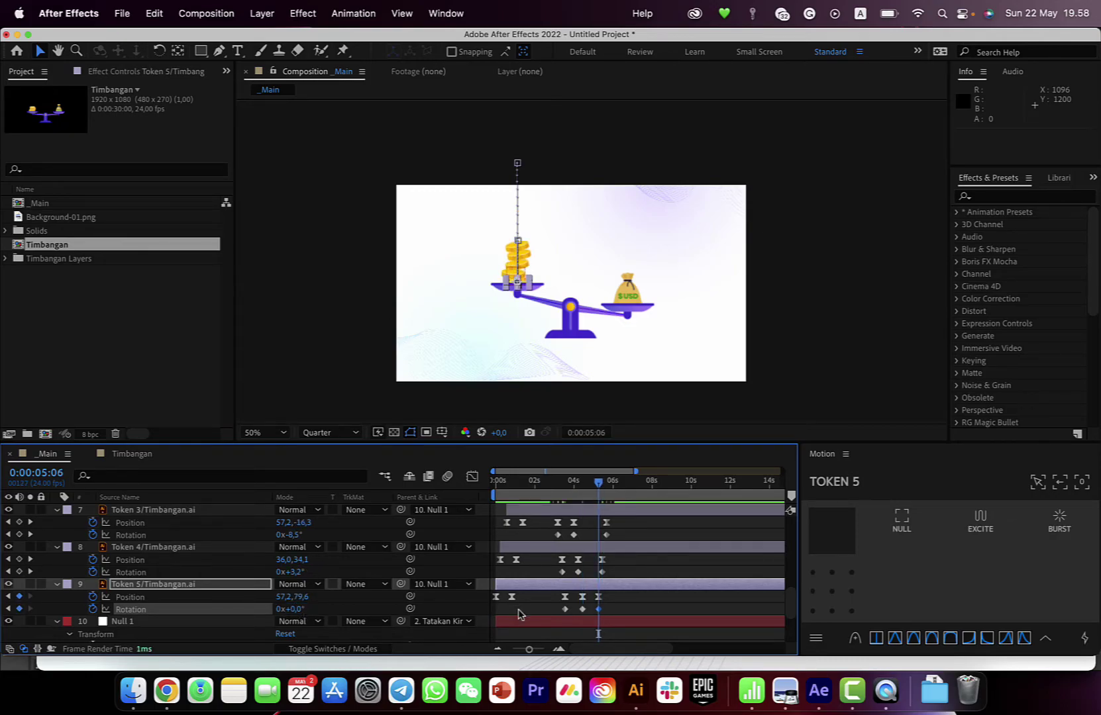
Step: Apply Easy Ease to the rise-and-return Position and Rotation keyframes of Tokens 1 to 5
mouse_move(558, 612)
left_mouse_down()
mouse_move(634, 417)
mouse_move(592, 655)
mouse_move(558, 710)
mouse_move(543, 601)
left_mouse_up()
right_click(550, 568)
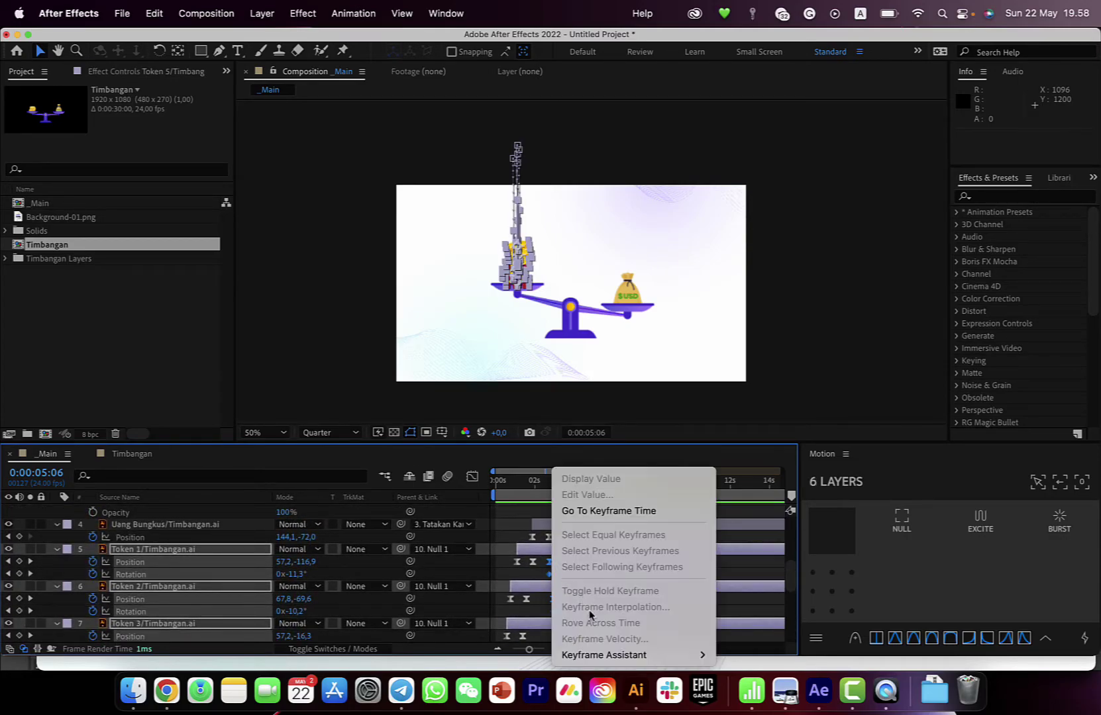
mouse_move(613, 655)
left_click(769, 564)
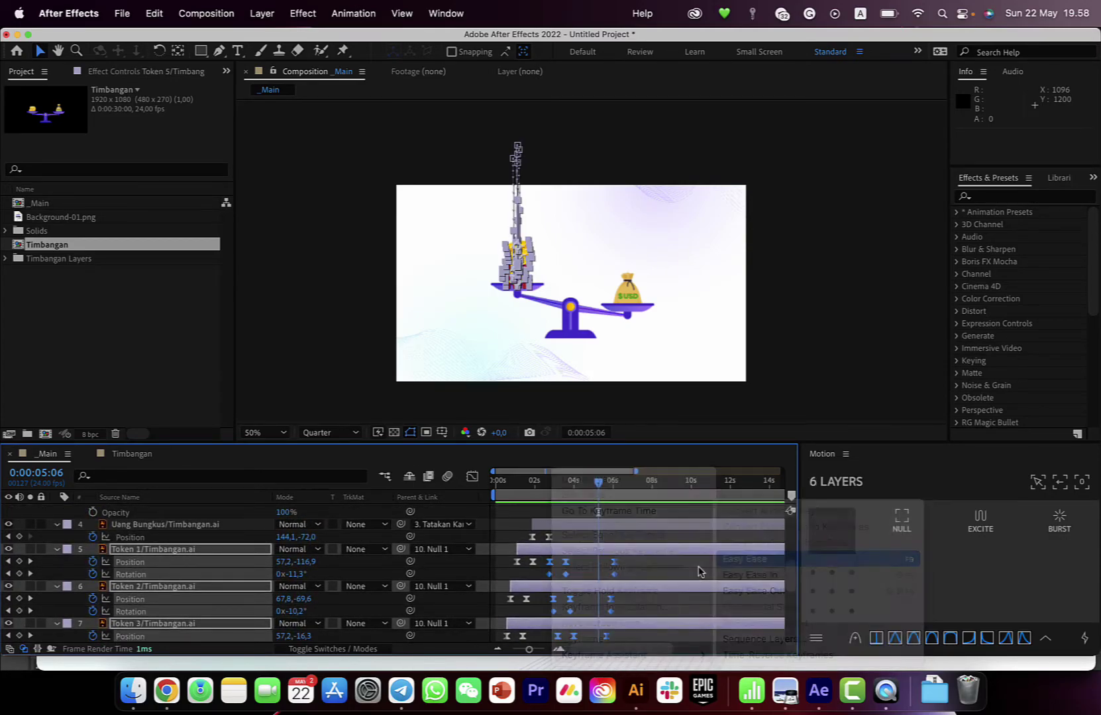
left_click(695, 570)
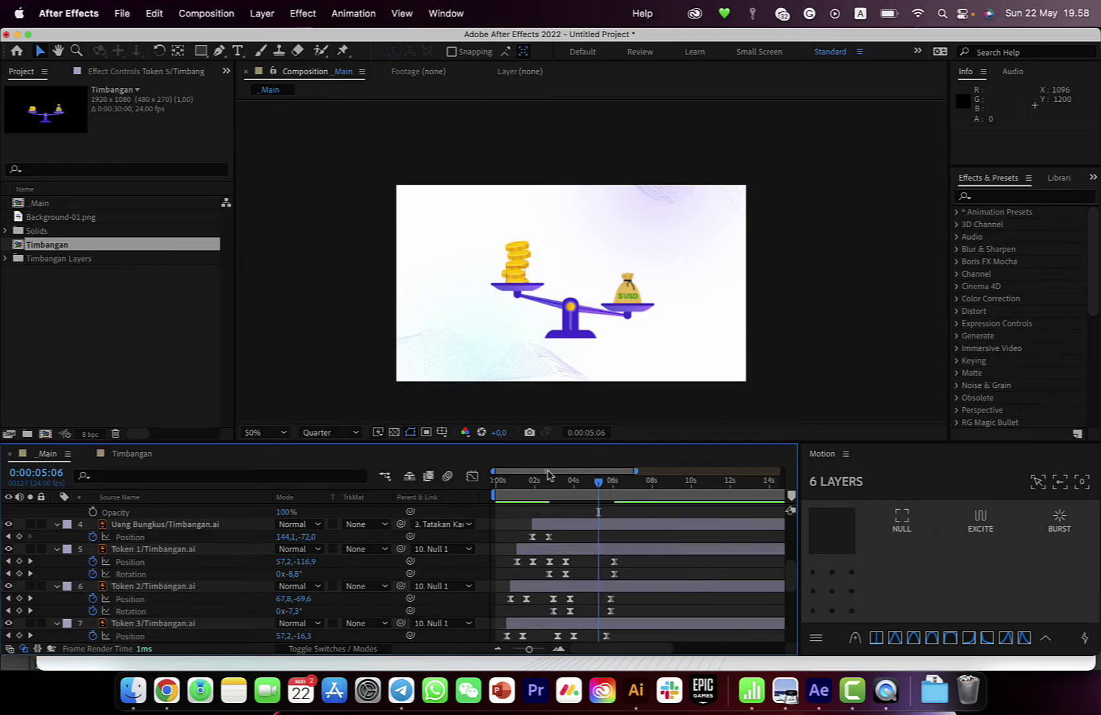
Step: Play the composition from the start and scrub to 0:00:04:10 to check the tilting coins
key("Home")
key("space")
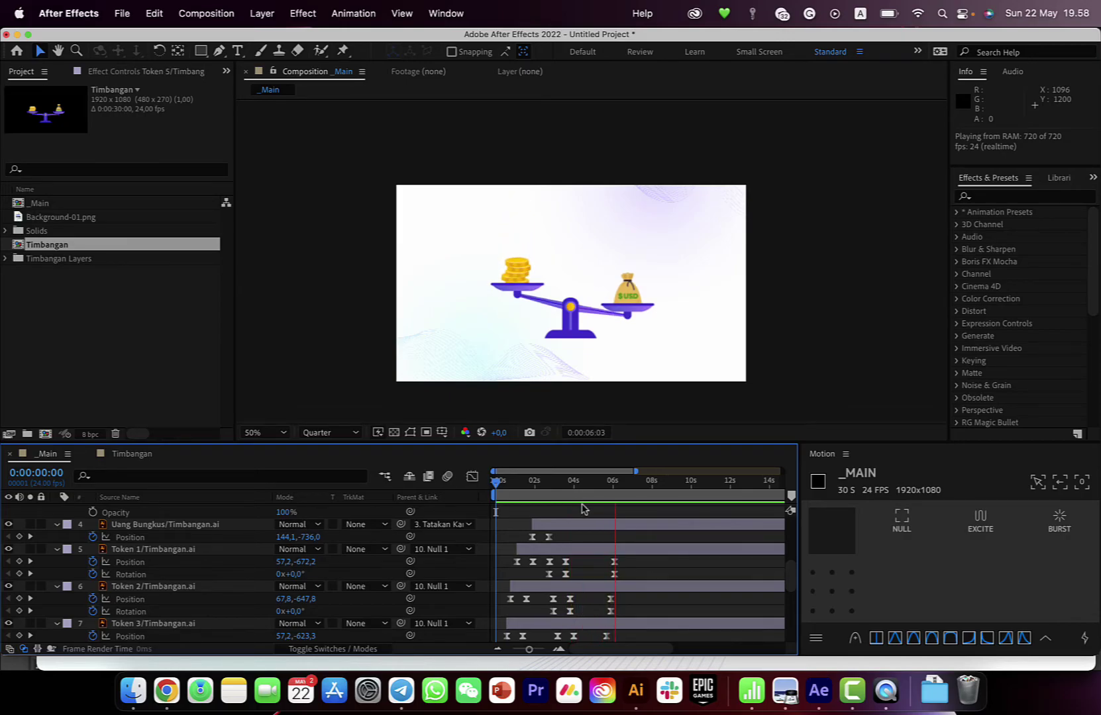
left_click_drag(592, 497, 581, 498)
Step: Try the Motion ease-in preset on the last Position and Rotation keyframes of Tokens 1 to 5, and undo it
scroll(582, 498, "down", 5)
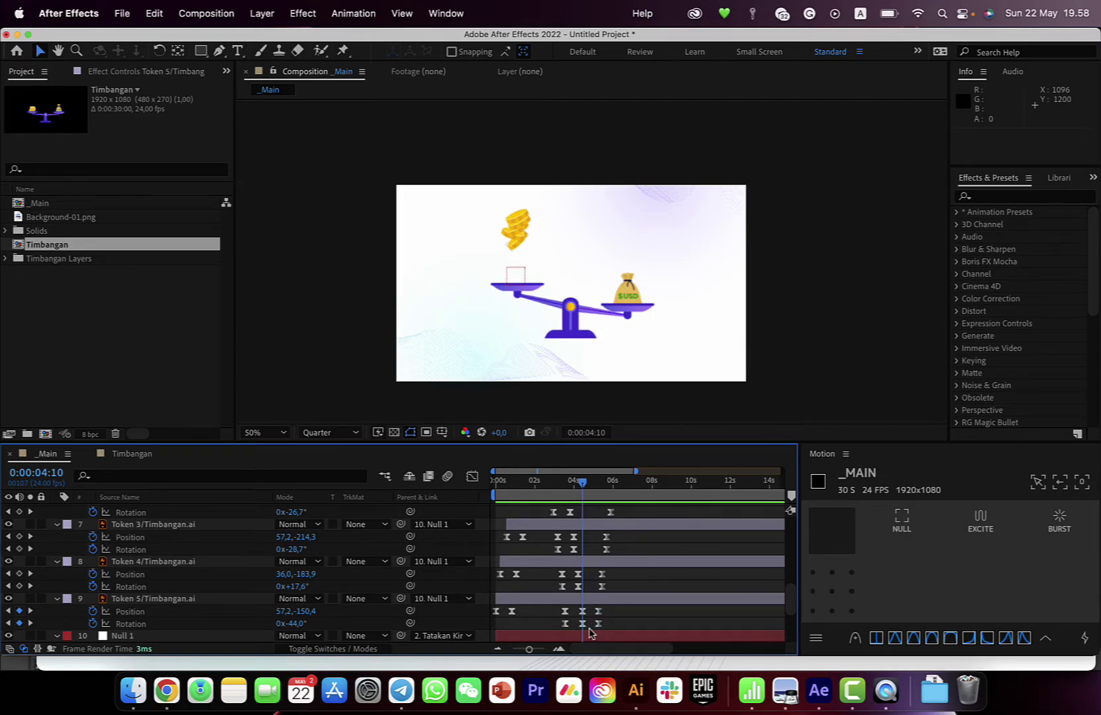
mouse_move(591, 629)
left_mouse_down()
mouse_move(631, 520)
mouse_move(636, 601)
left_mouse_up()
scroll(633, 523, "up", 10)
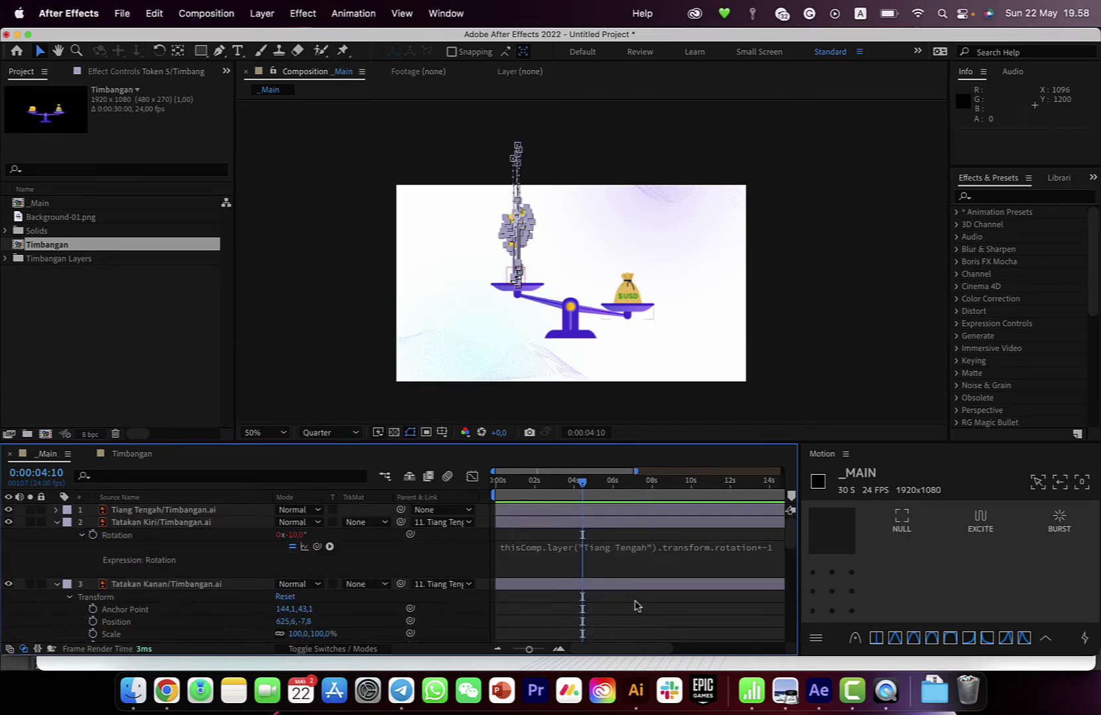
scroll(636, 601, "down", 5)
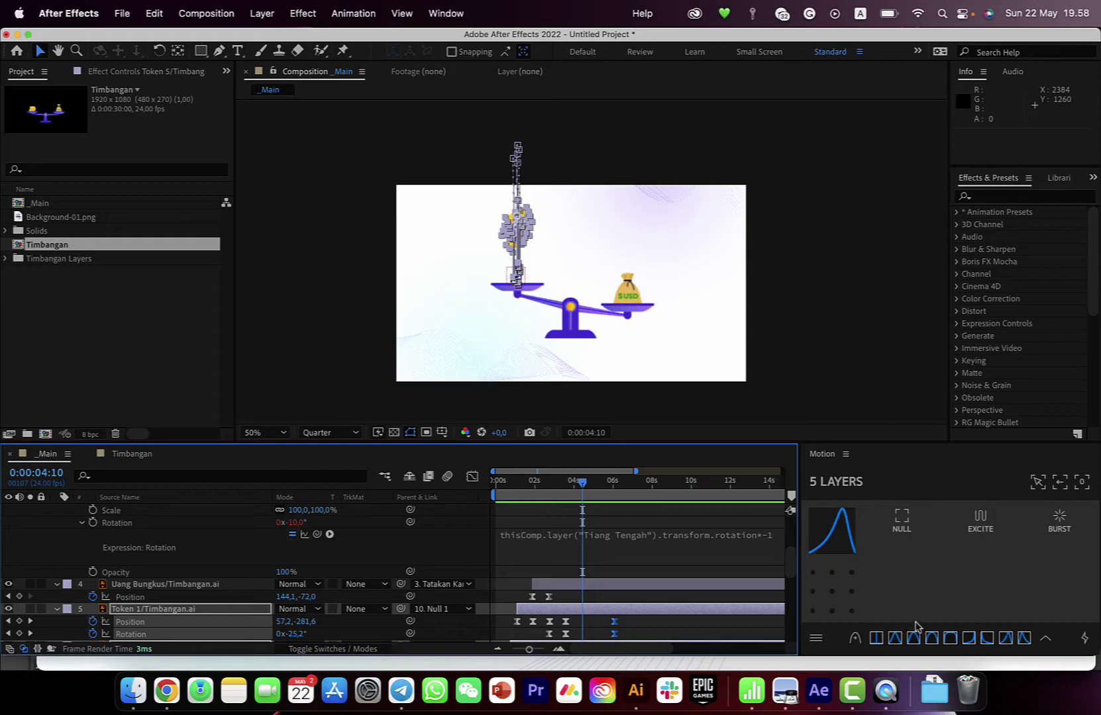
left_click(1007, 638)
scroll(635, 593, "down", 5)
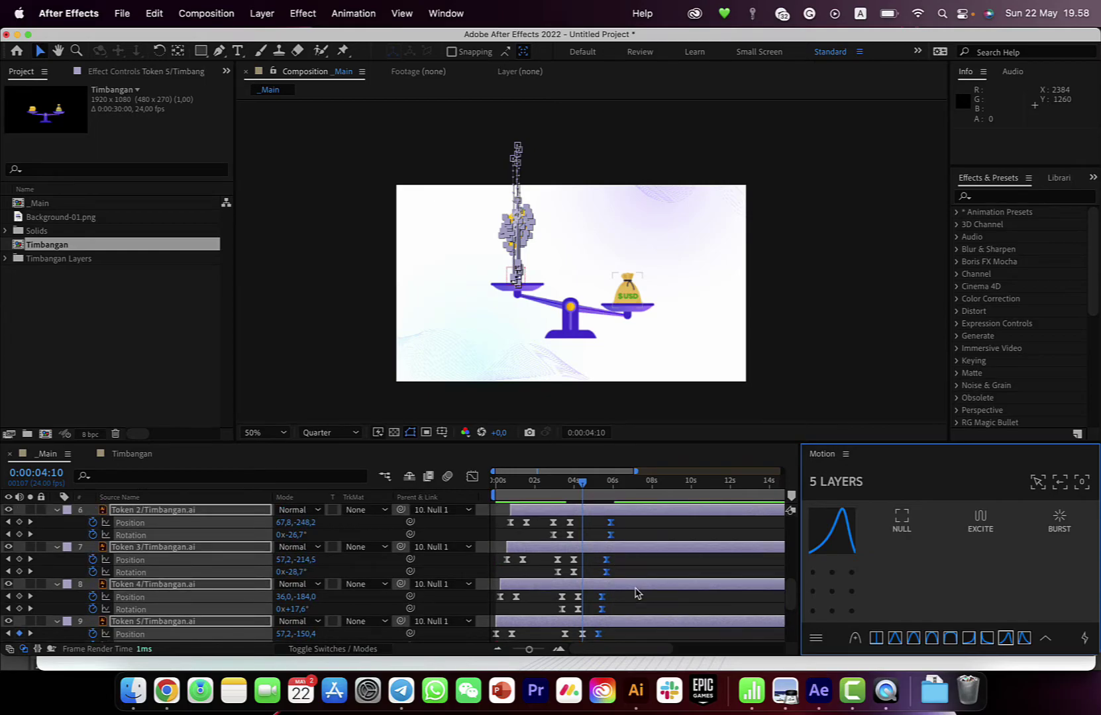
key("super+z")
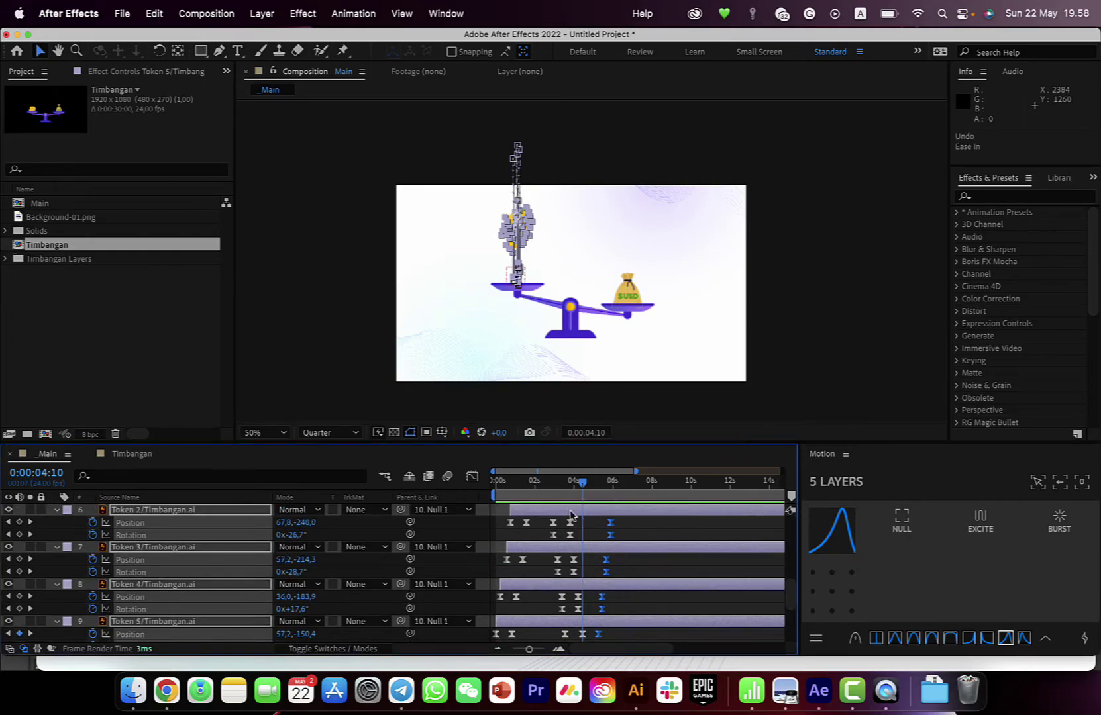
Step: Show the token keyframes in the Graph Editor and close the Motion panel to widen the timeline
left_click(472, 478)
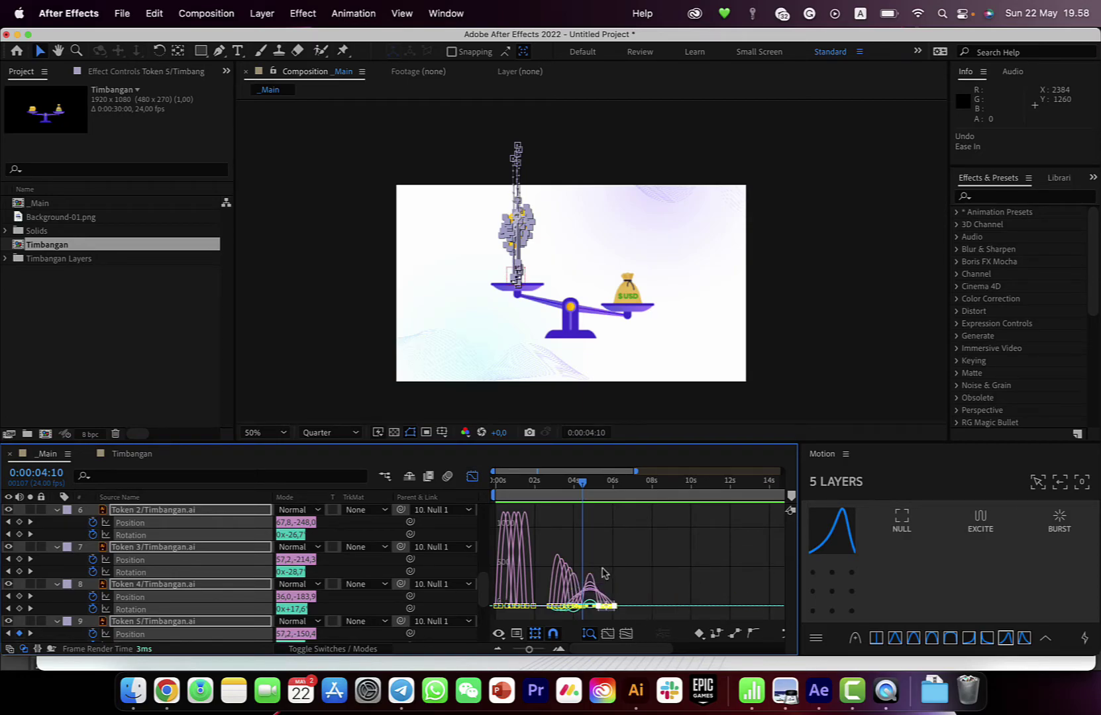
left_click(847, 454)
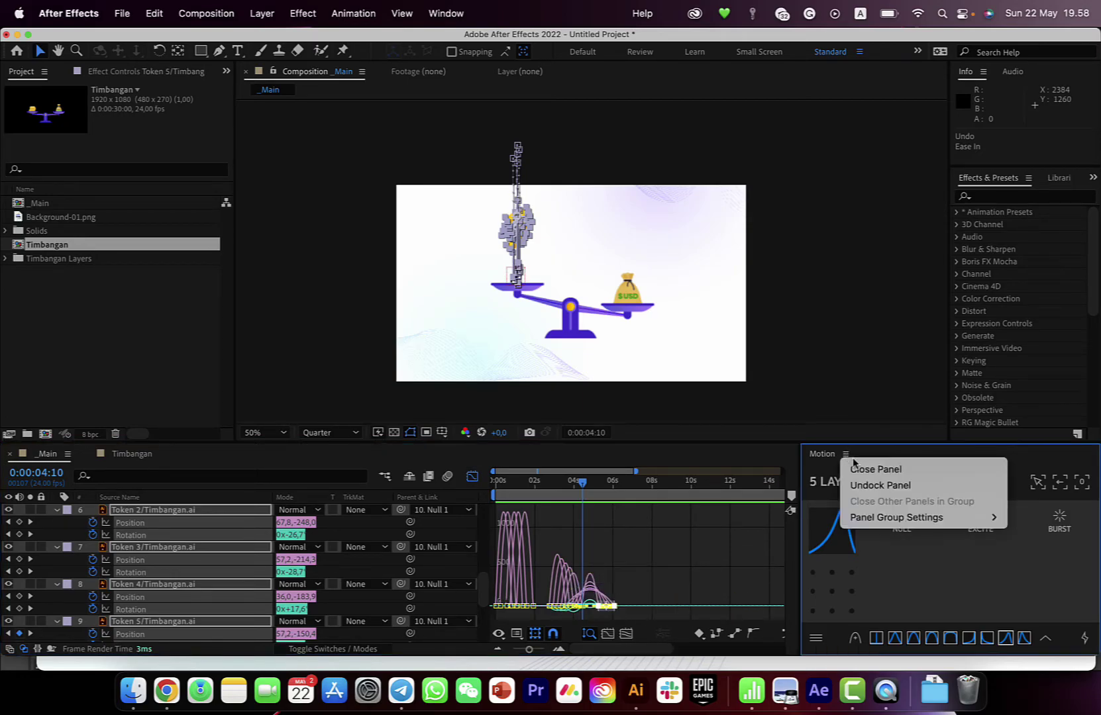
left_click(868, 466)
left_click(448, 14)
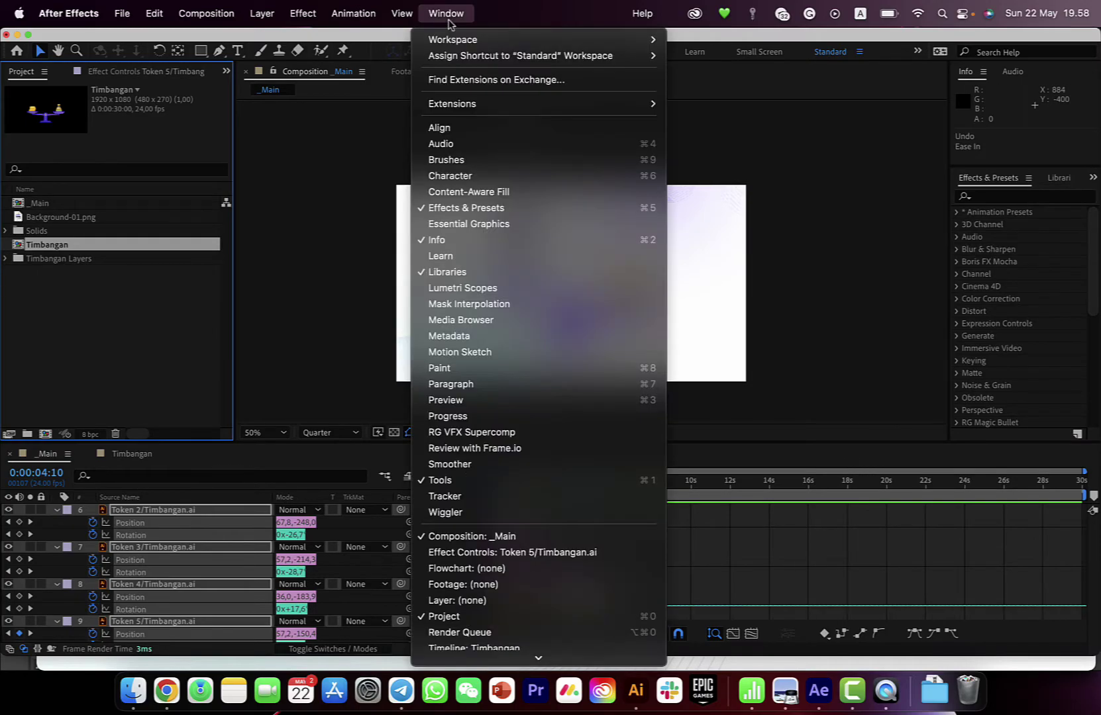
mouse_move(539, 104)
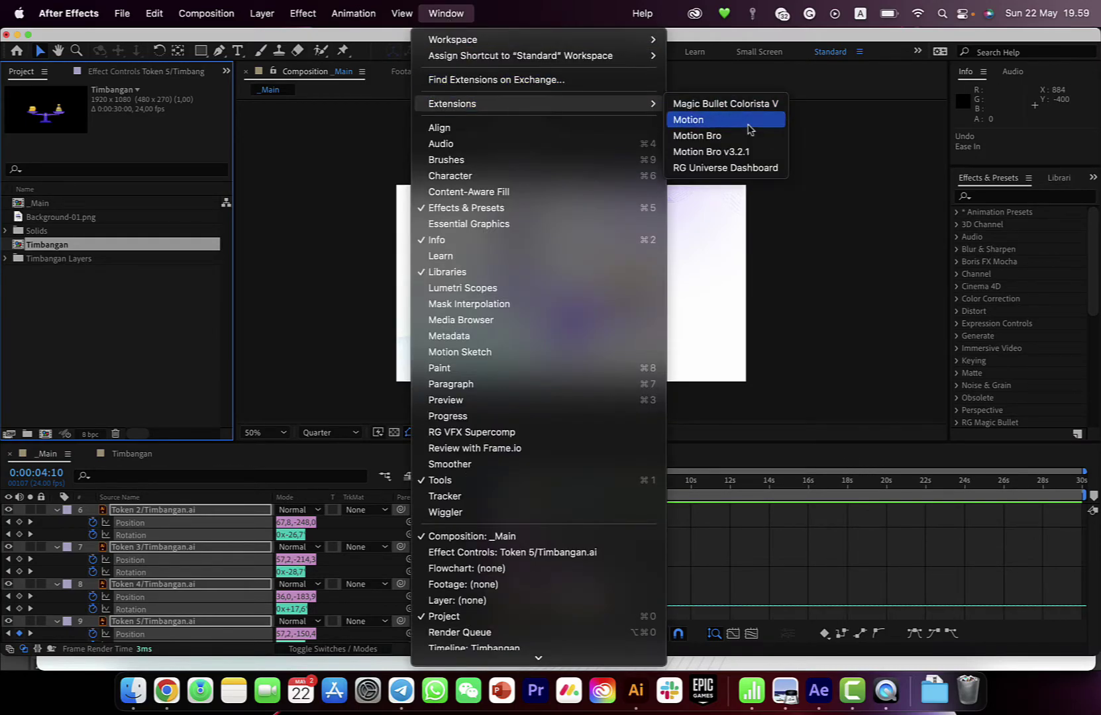
left_click(729, 521)
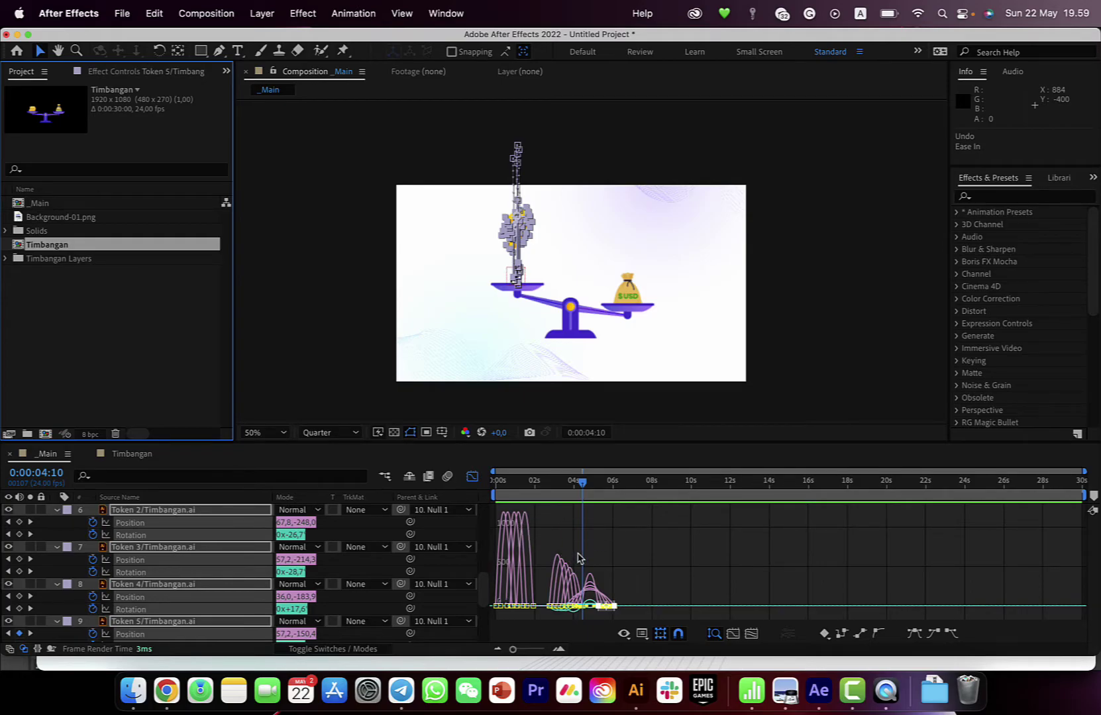
left_click(631, 594)
key("equal")
key("equal")
key("equal")
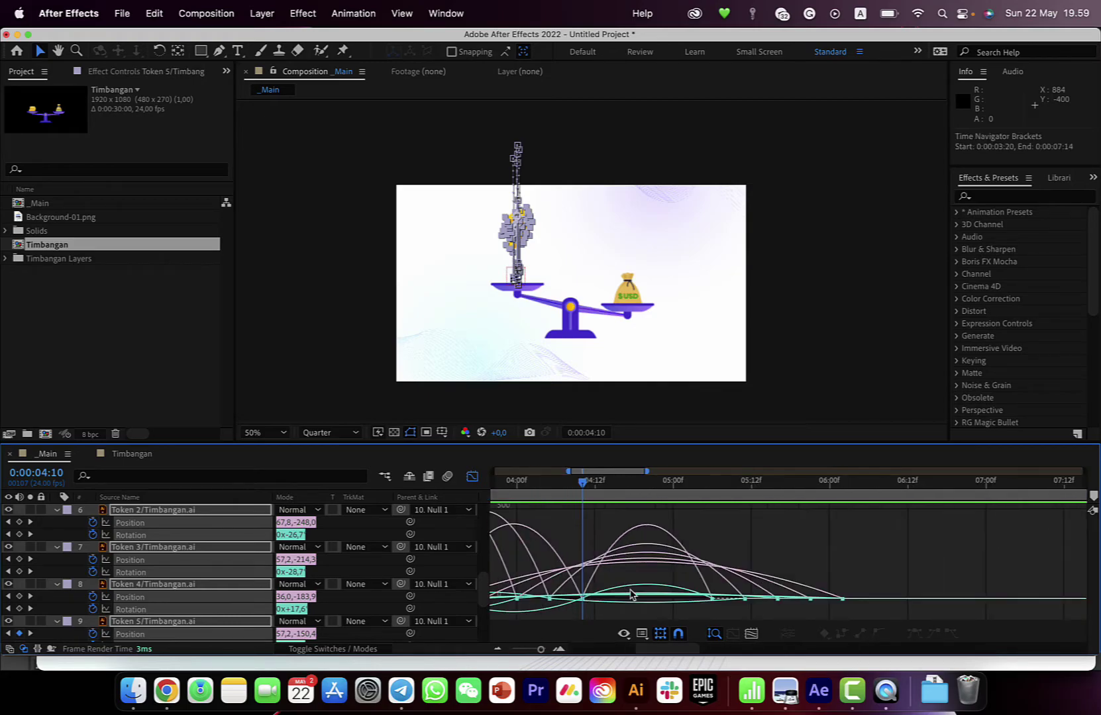
key("minus")
key("minus")
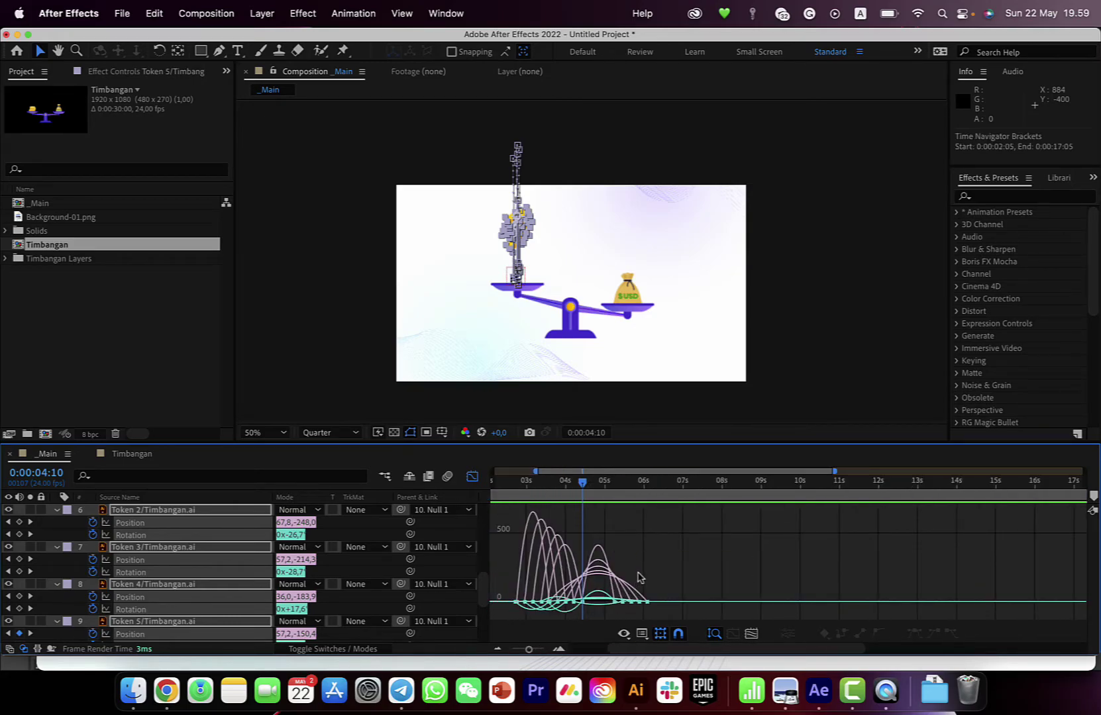
left_click_drag(686, 553, 608, 618)
left_click_drag(599, 618, 506, 586)
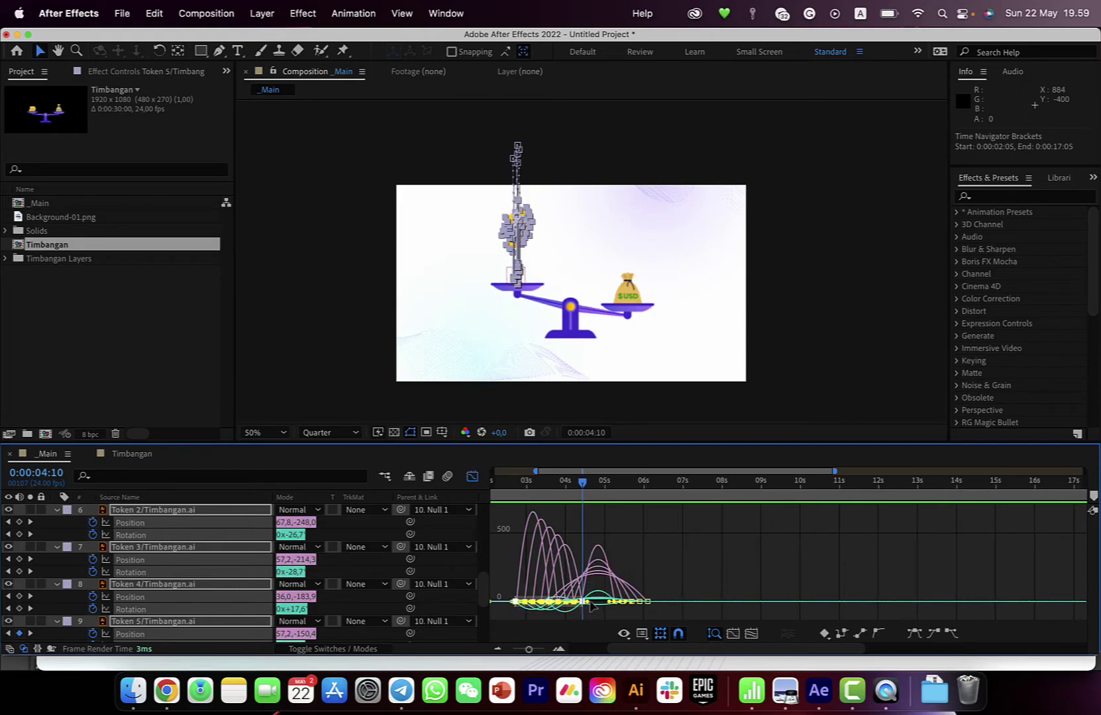
Step: Select the raised Position and Rotation keyframes of Tokens 1 to 5 and lengthen their outgoing speed influence in the Graph Editor
left_click(472, 476)
left_click_drag(547, 522, 586, 639)
left_click(582, 561)
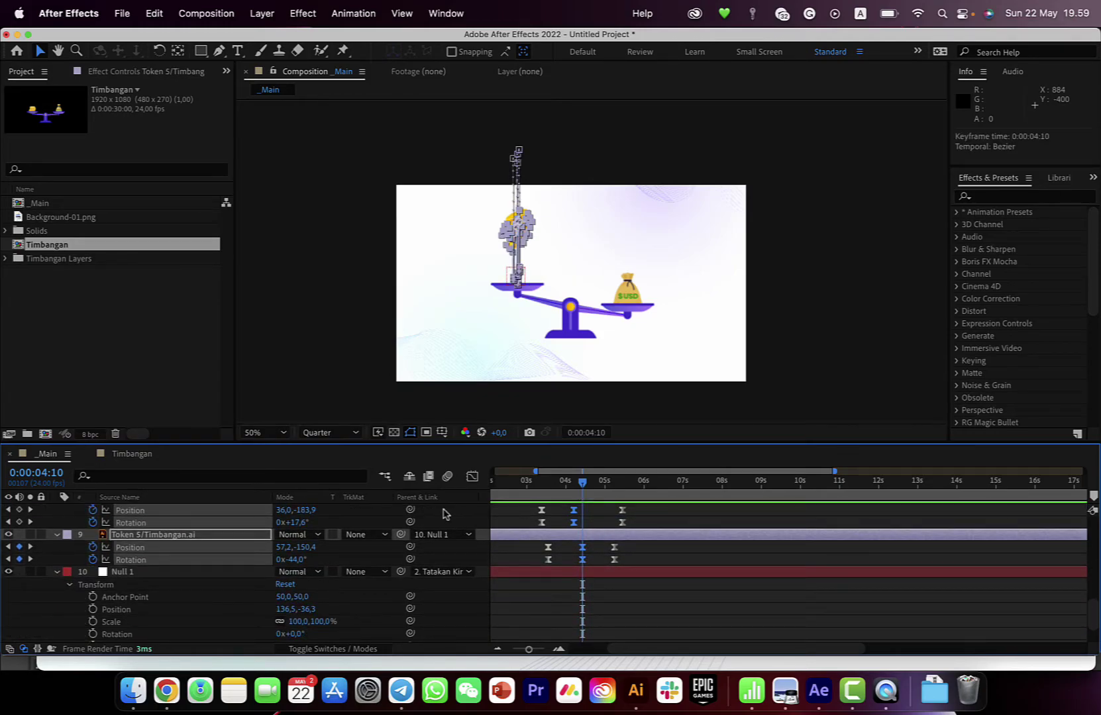
left_click(472, 476)
left_click_drag(591, 601, 603, 604)
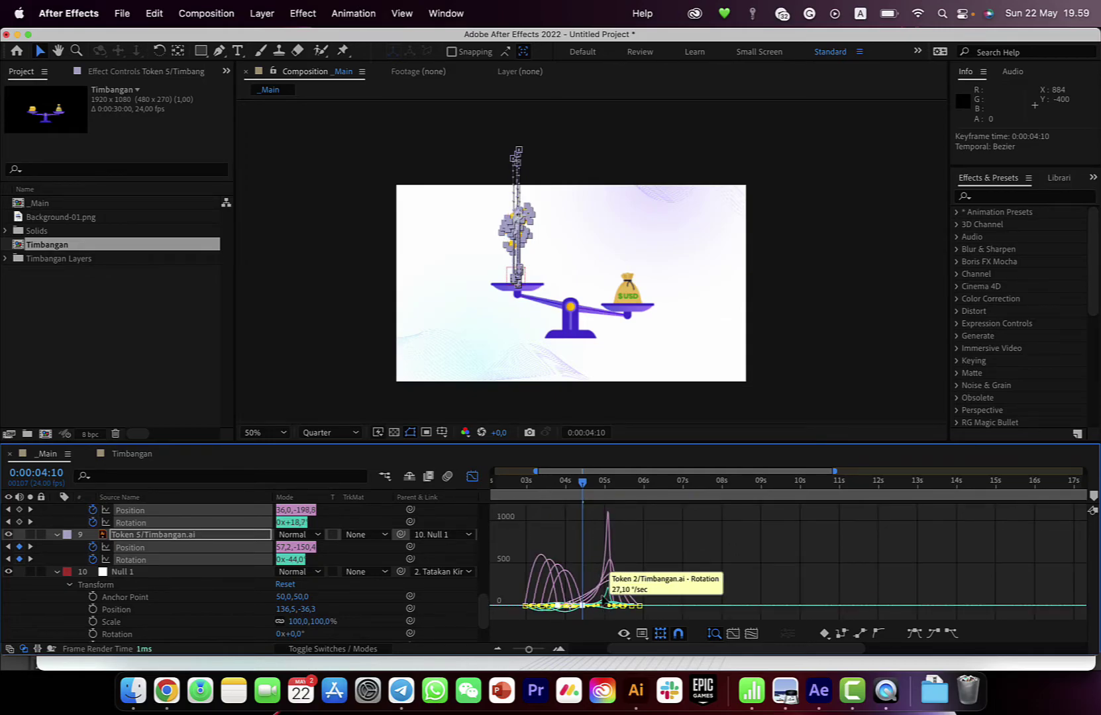
Step: Leave the Graph Editor, end the work area at 0:00:07:23 and trim the composition to it
left_click_drag(580, 488, 720, 505)
left_click(472, 476)
key("n")
key("Home")
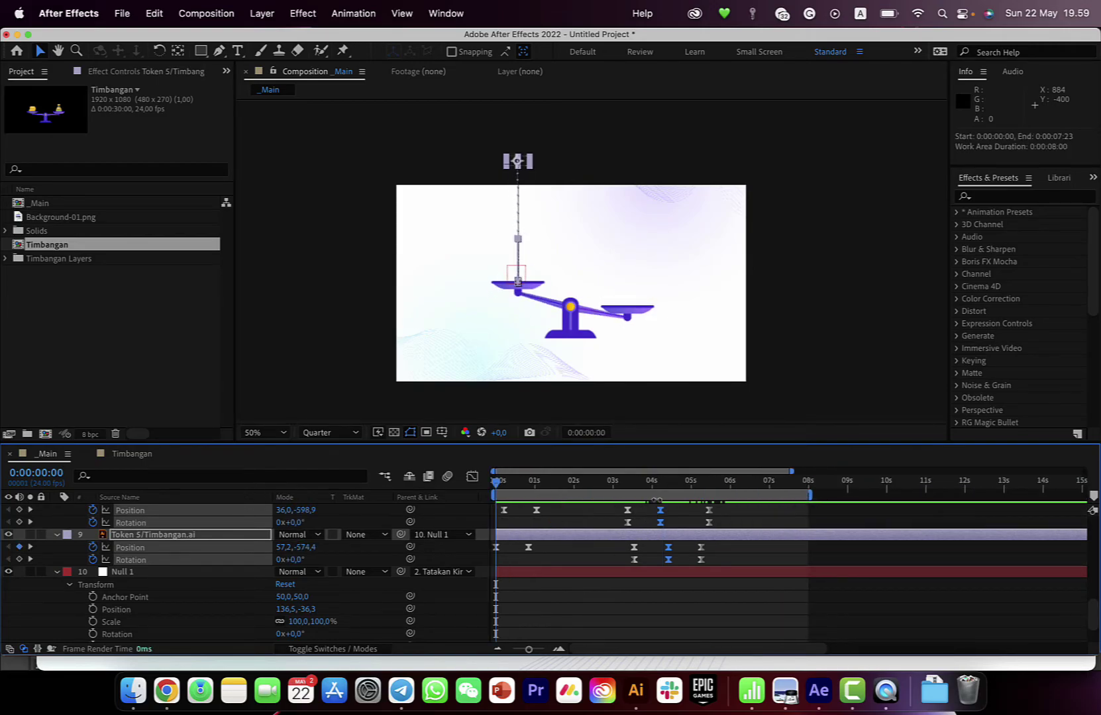
right_click(653, 494)
left_click(755, 539)
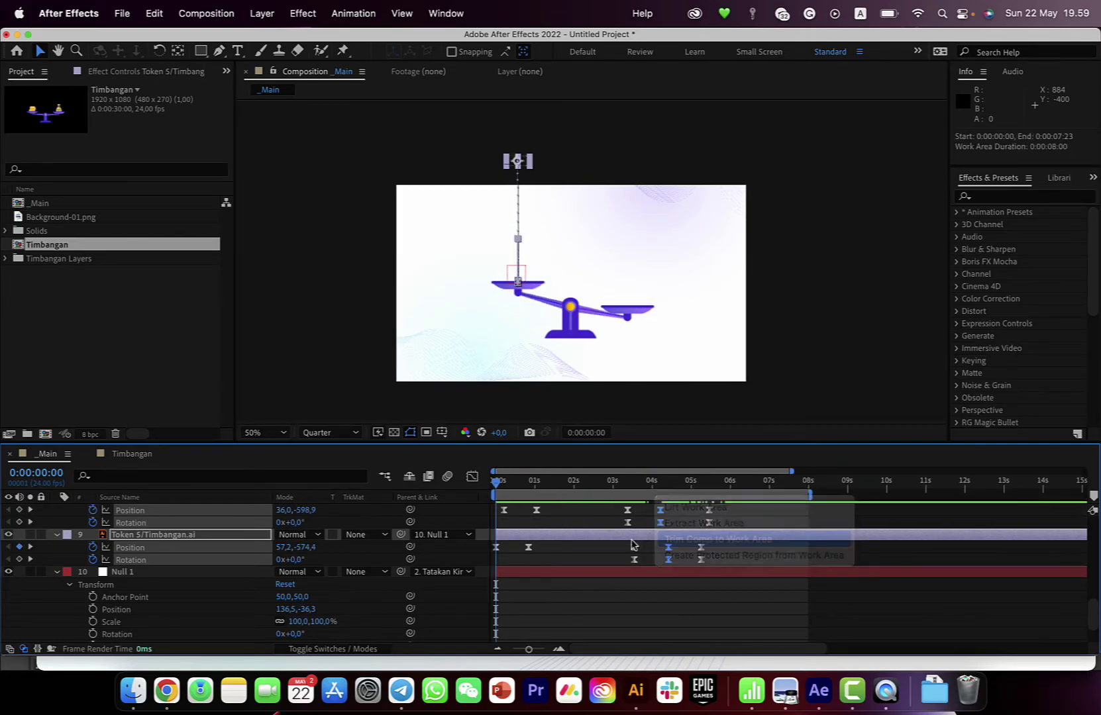
Step: Play back the trimmed composition and scrub to 0:00:05:09 to check when the coins land
scroll(755, 549, "up", 4)
key("space")
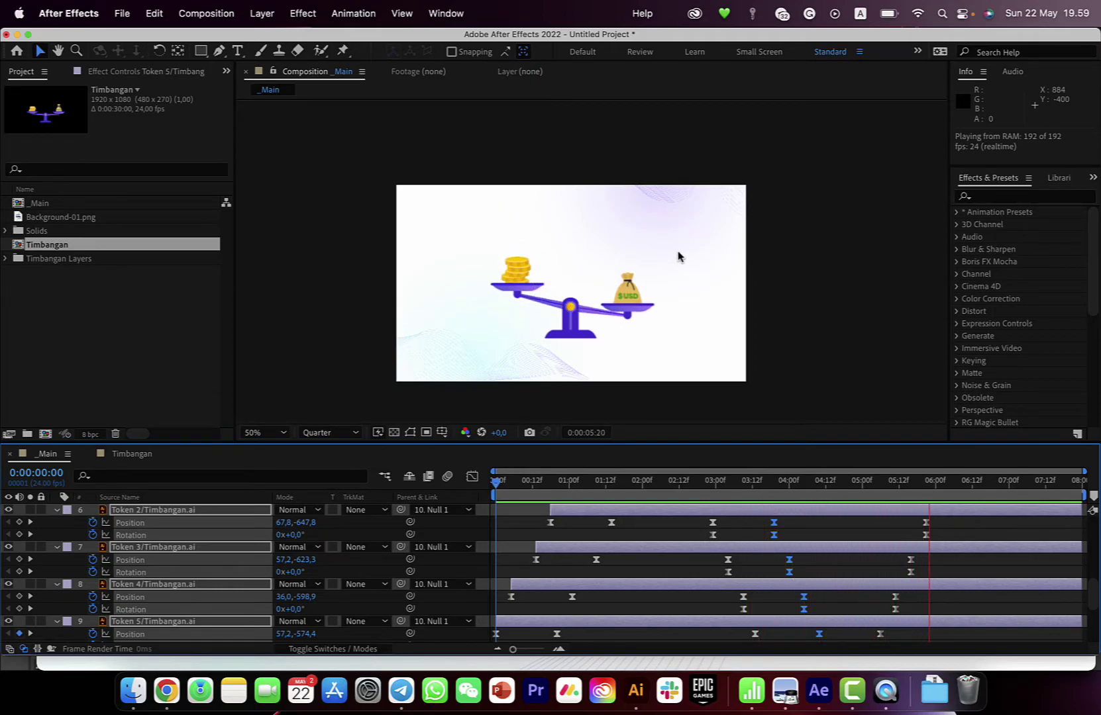
left_click_drag(848, 481, 889, 509)
Step: Move Tiang Tengah's last two Rotation keyframes earlier, to about 0:00:05:05 and 0:00:06:01, and show its Rotation curve in the Graph Editor
scroll(860, 577, "down", 5)
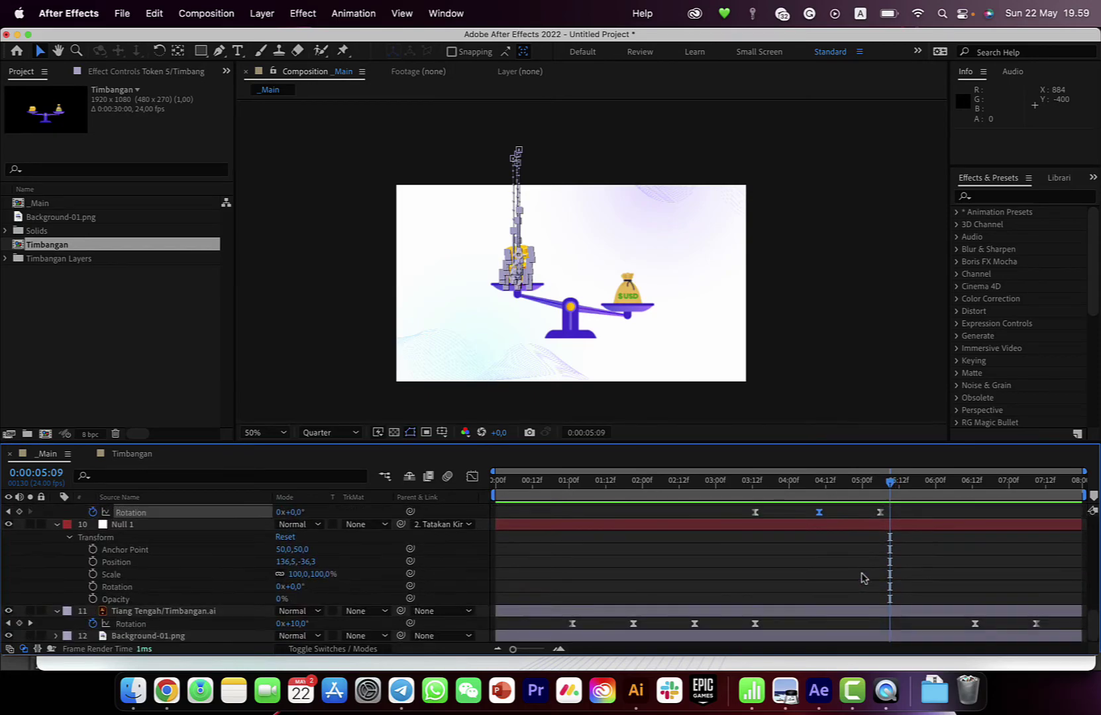
left_click_drag(1060, 623, 876, 627)
left_click(472, 478)
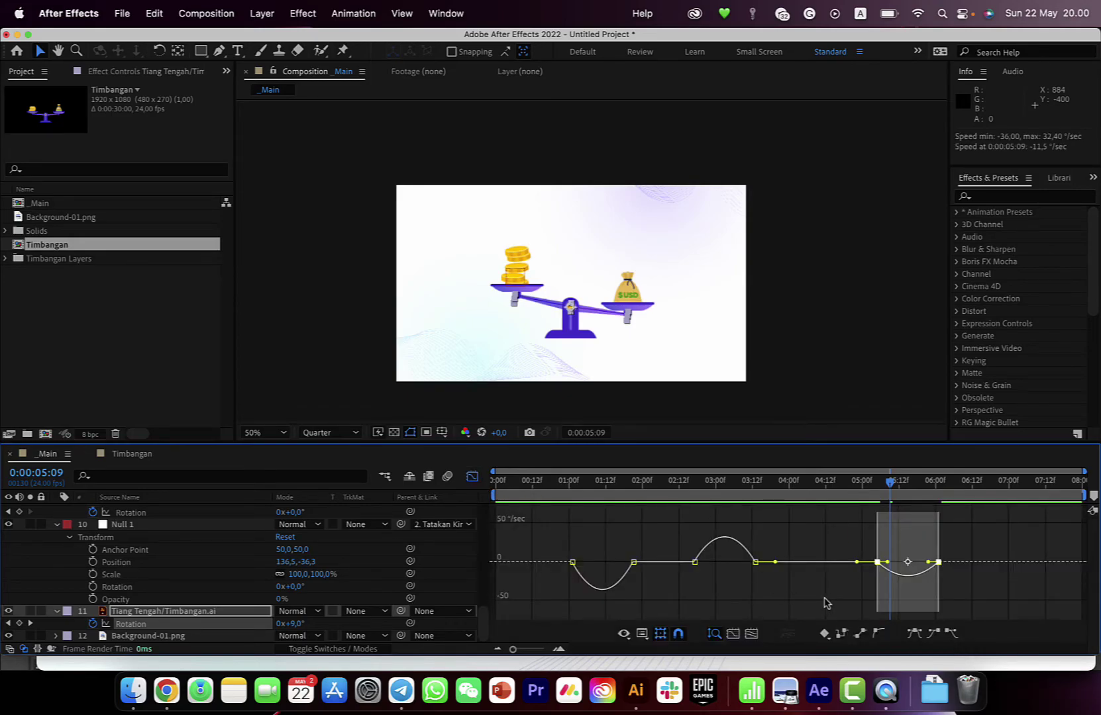
Step: Lengthen the outgoing speed influence of Tiang Tengah's second-to-last Rotation keyframe, leave the Graph Editor and preview from 0:00:04:10
left_click_drag(889, 566, 917, 617)
left_click(472, 476)
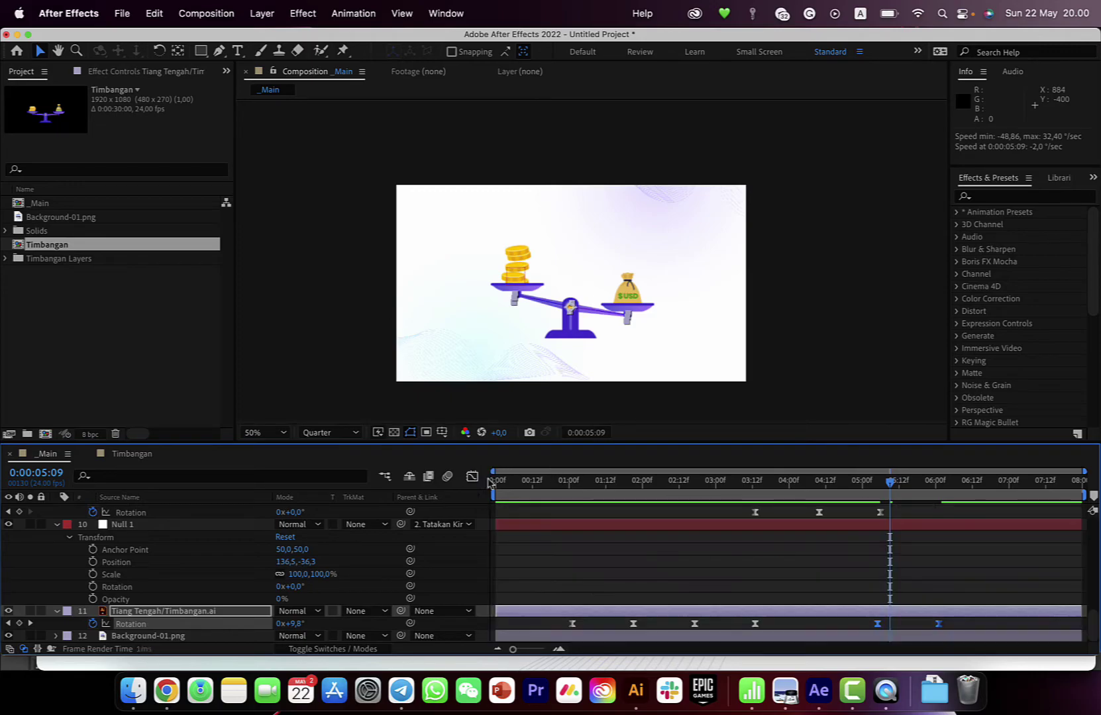
left_click(819, 490)
key("space")
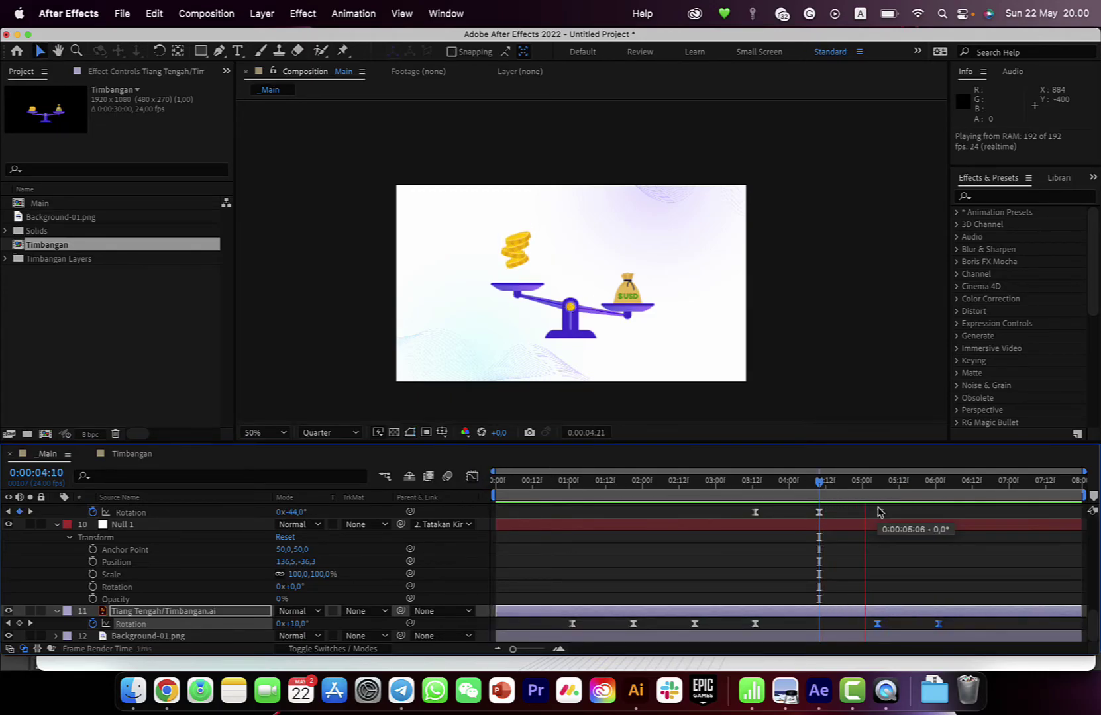
left_click(890, 488)
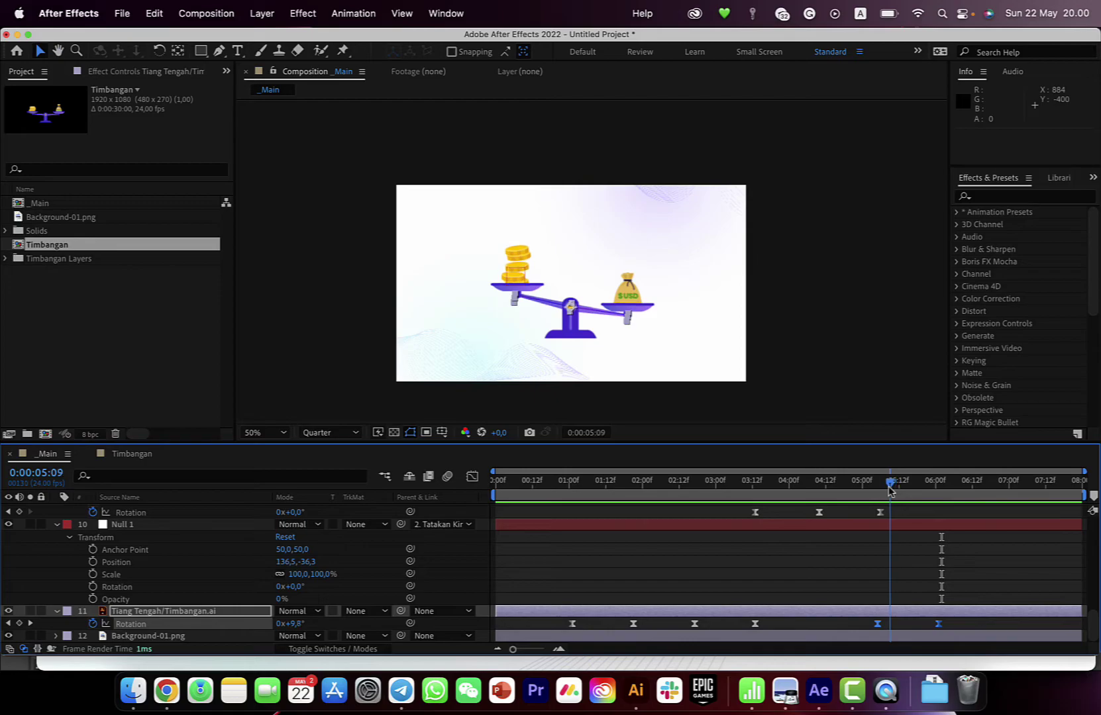
Step: Move Tiang Tengah's last two Rotation keyframes earlier, to about 0:00:04:18 and 0:00:05:14, and play the composition from the start
left_click_drag(874, 627, 843, 626)
left_click_drag(794, 488, 495, 484)
key("space")
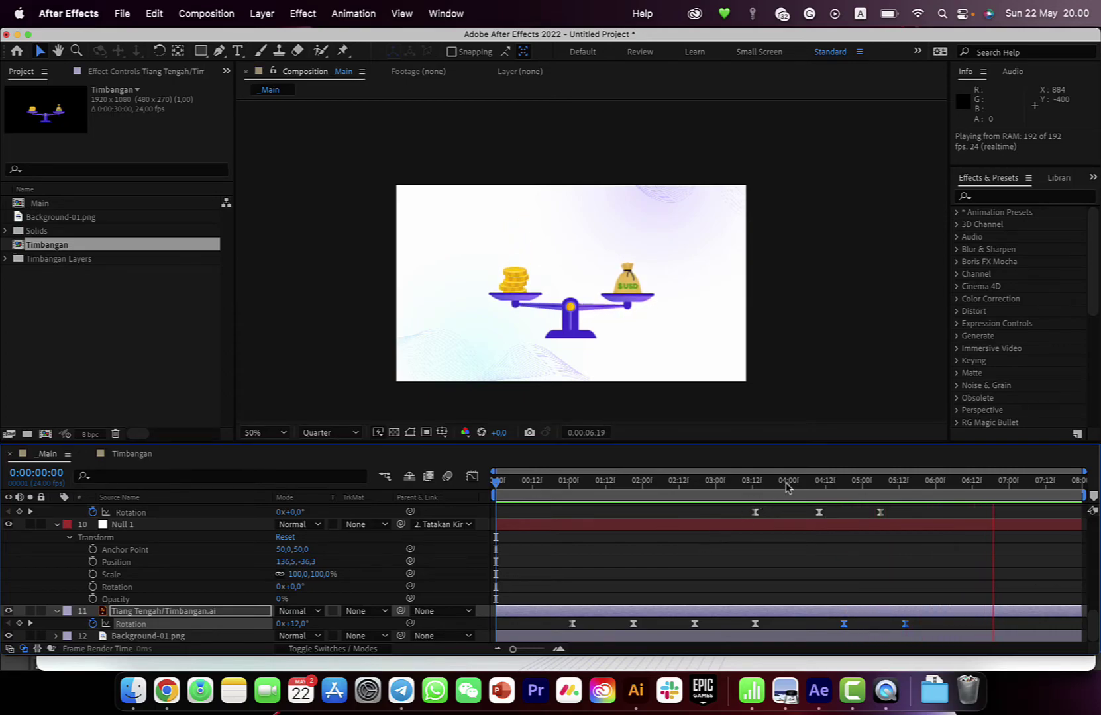
Step: Move Tiang Tengah's last Rotation keyframe to 0:00:06:00, add a -9.1° Rotation keyframe at 0:00:05:14 and play it back
left_click_drag(898, 484, 905, 493)
left_click(904, 624)
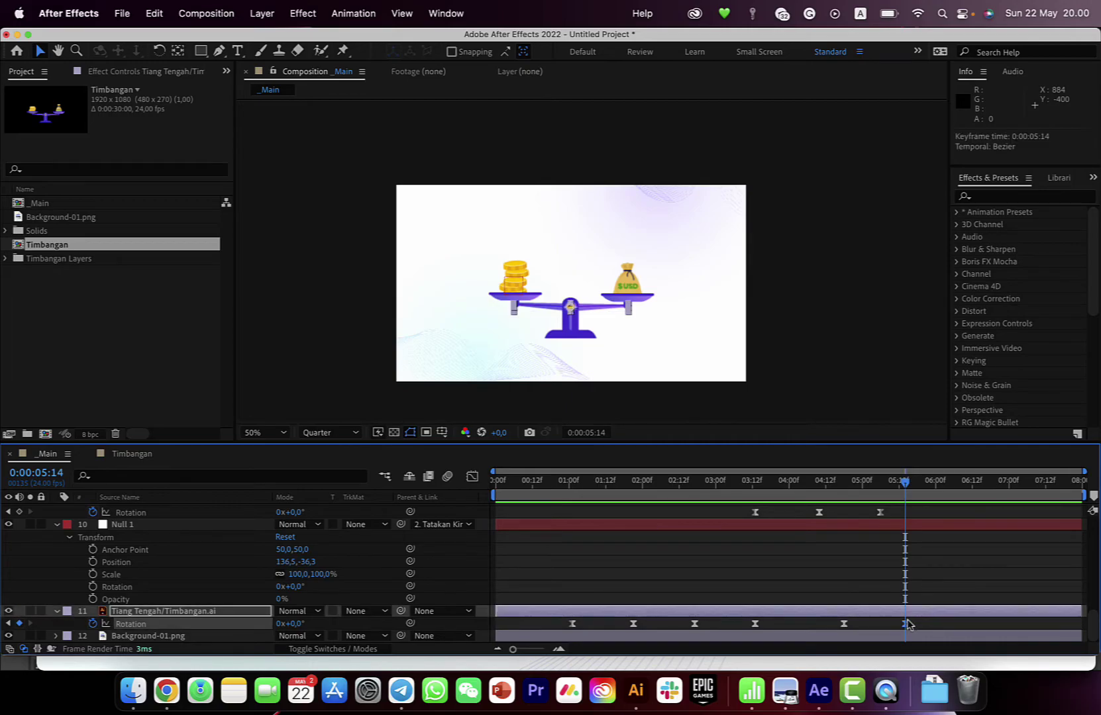
key("alt+shift+Right")
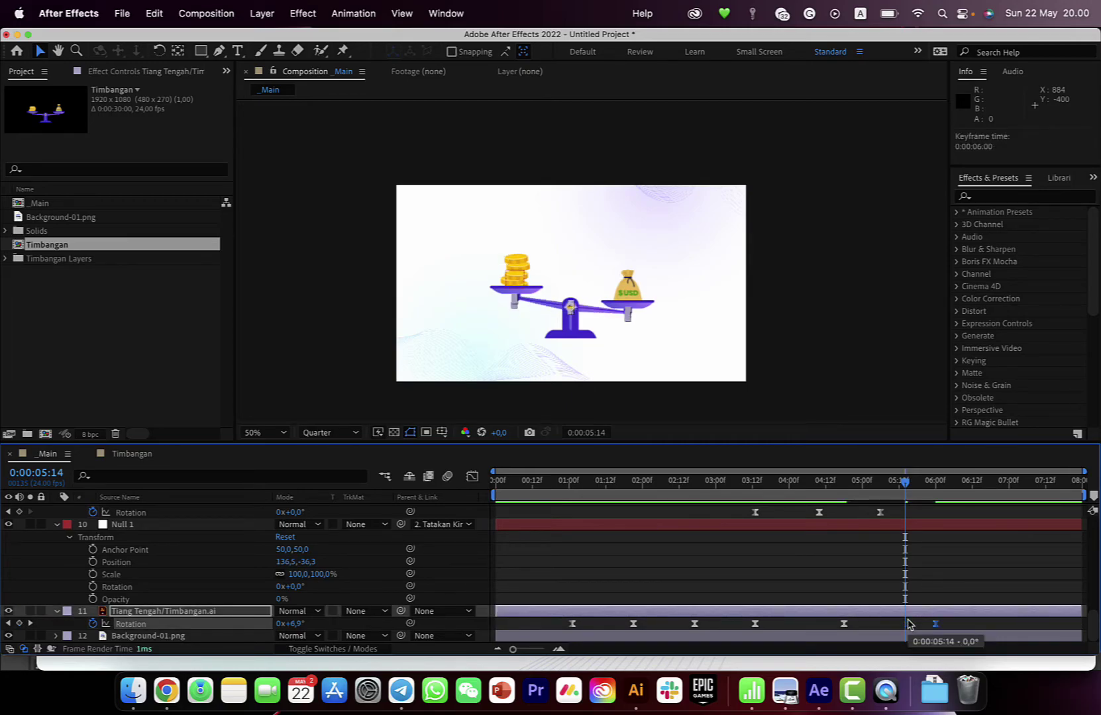
left_click_drag(293, 623, 282, 623)
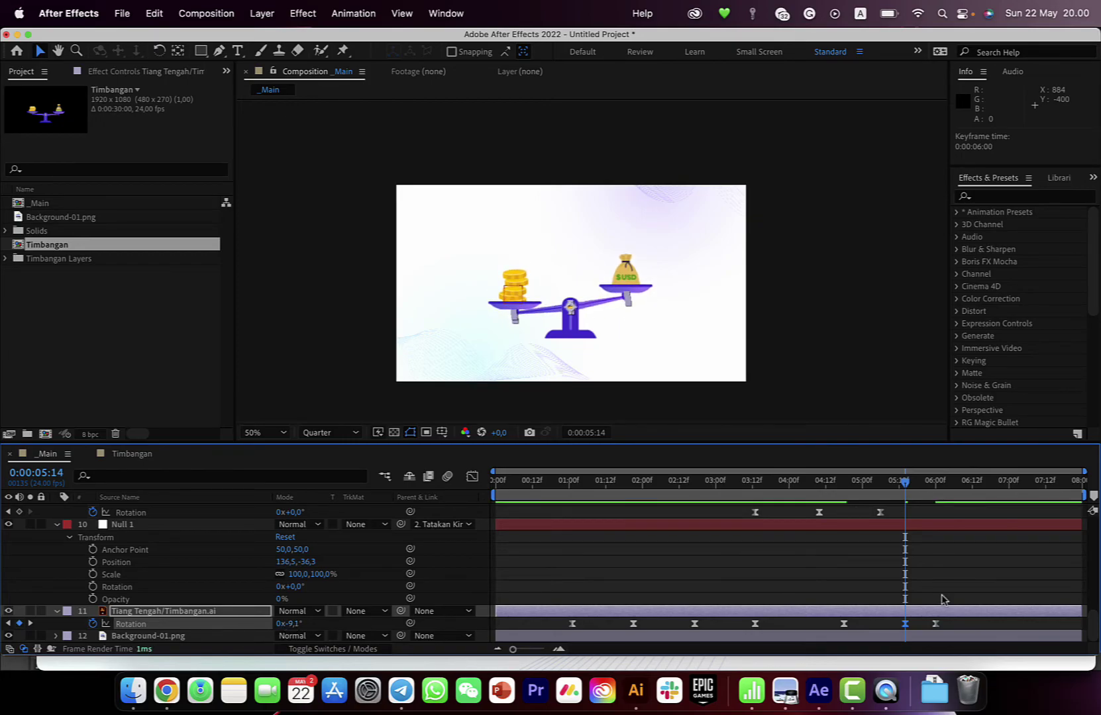
key("space")
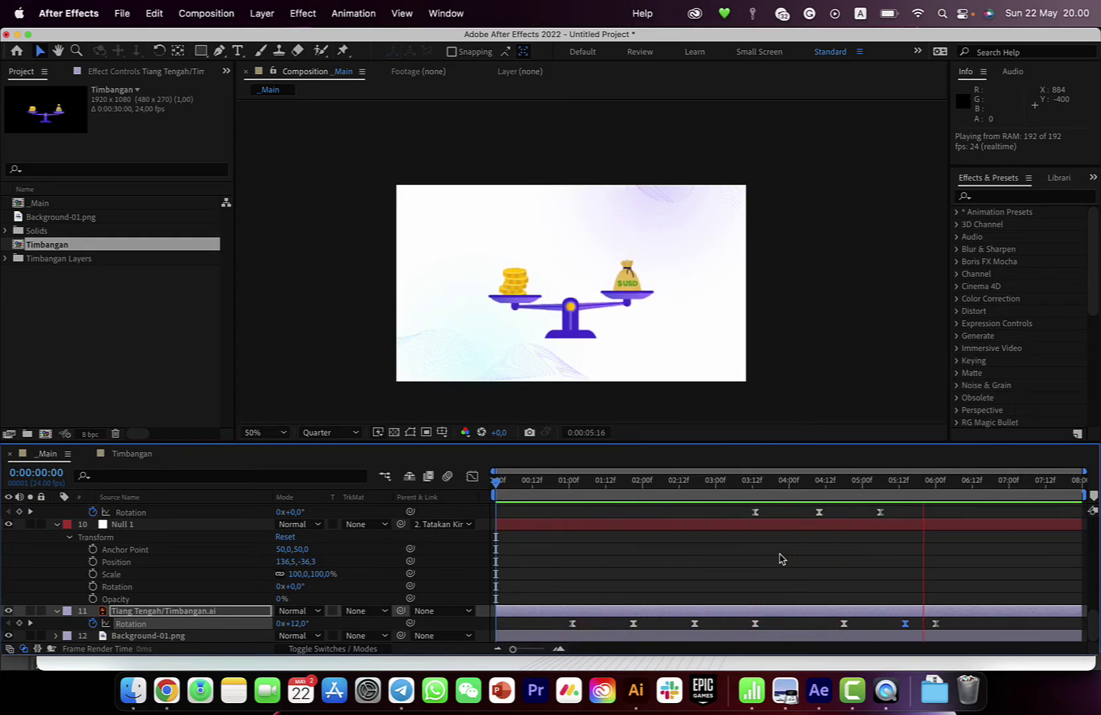
Step: Delay Tiang Tengah's last Rotation keyframe to about 0:00:06:10 and preview from 0:00:04:13
key("space")
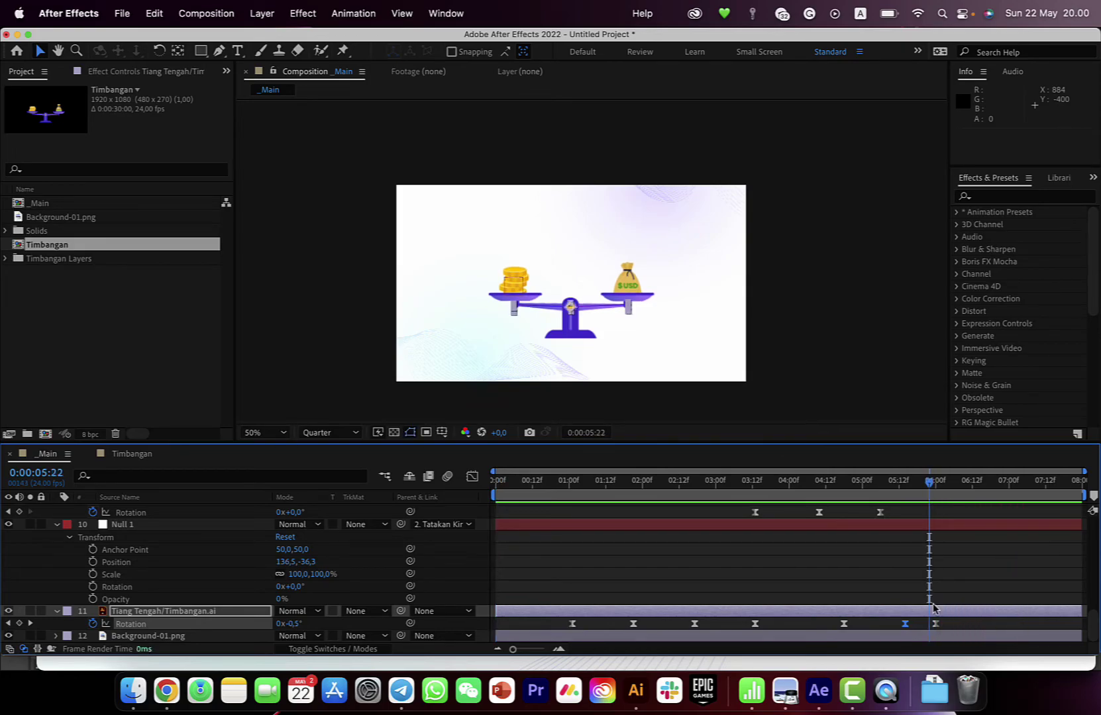
left_click_drag(935, 624, 965, 624)
left_click_drag(904, 501, 829, 502)
key("space")
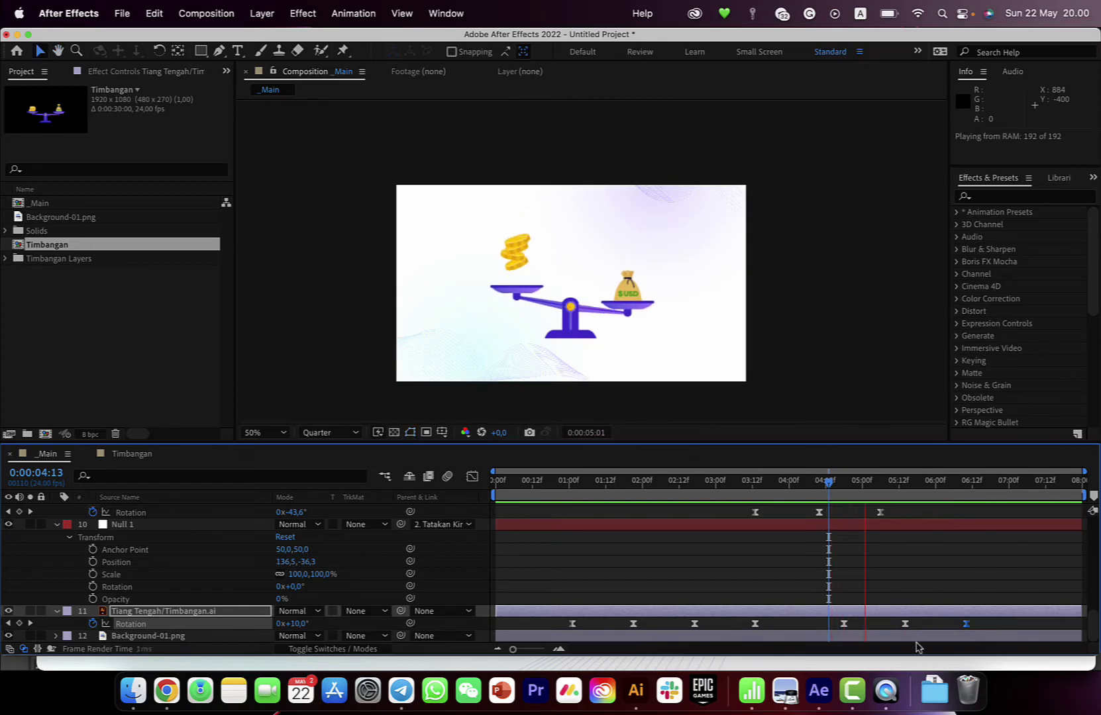
Step: Select the initial drop Position keyframes of Tokens 1 to 5, lengthen their outgoing speed influence in the Graph Editor and play back
key("Home")
left_click_drag(495, 553, 646, 600)
scroll(543, 560, "up", 5)
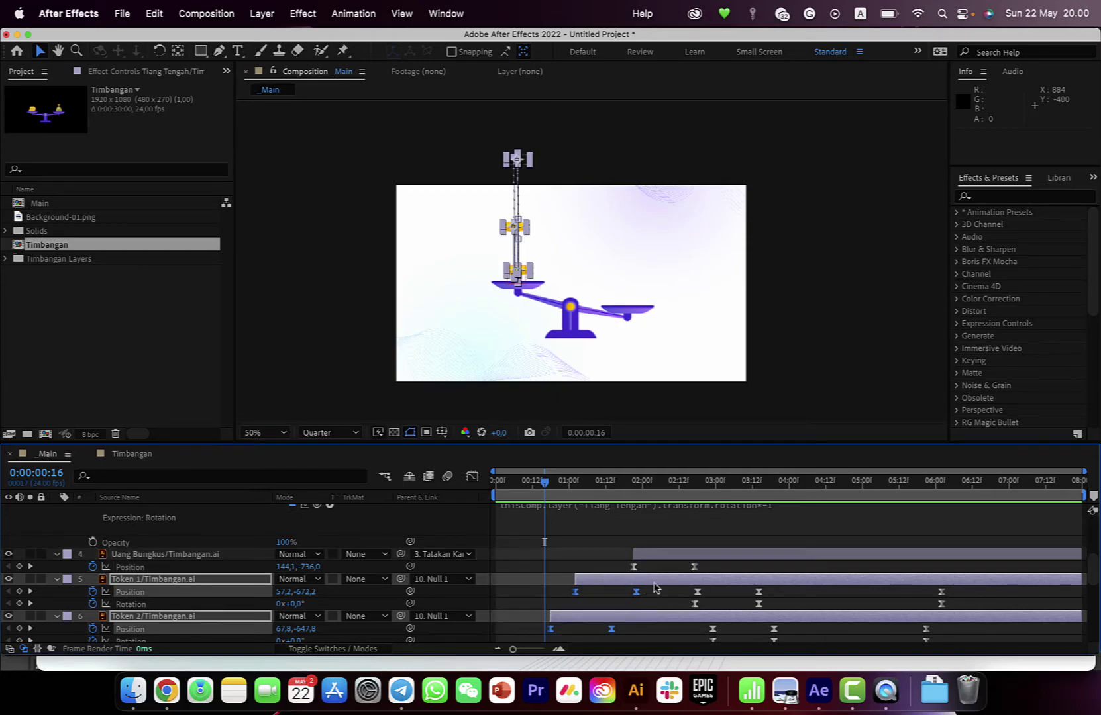
left_click(473, 480)
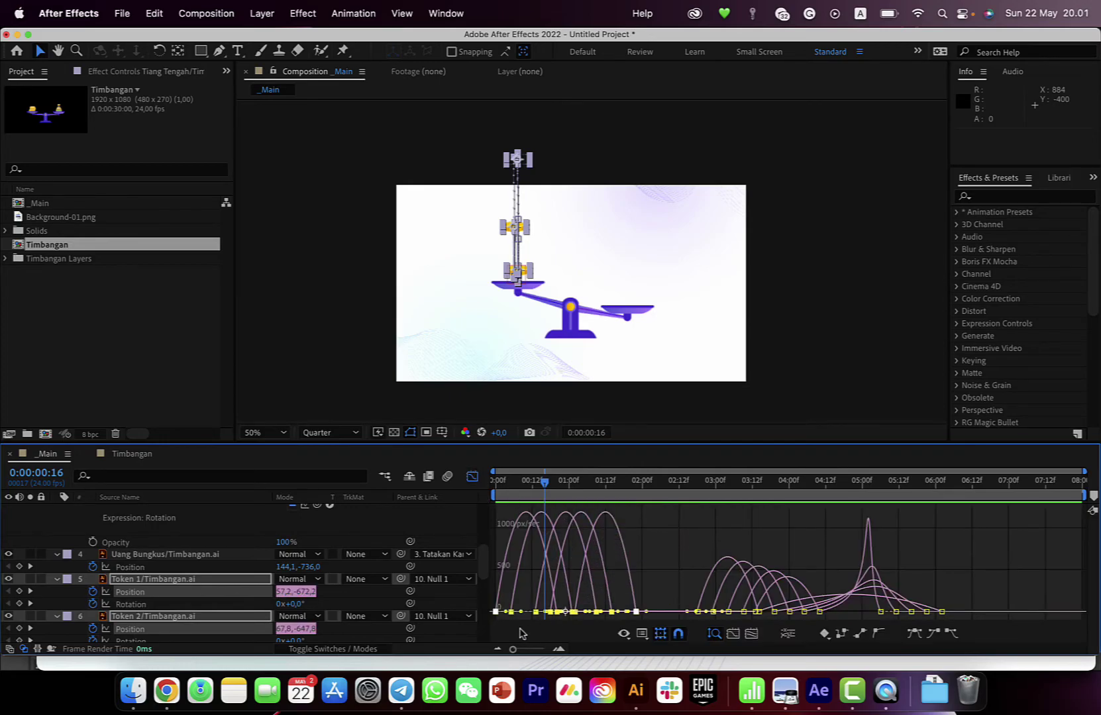
left_click_drag(520, 616, 547, 616)
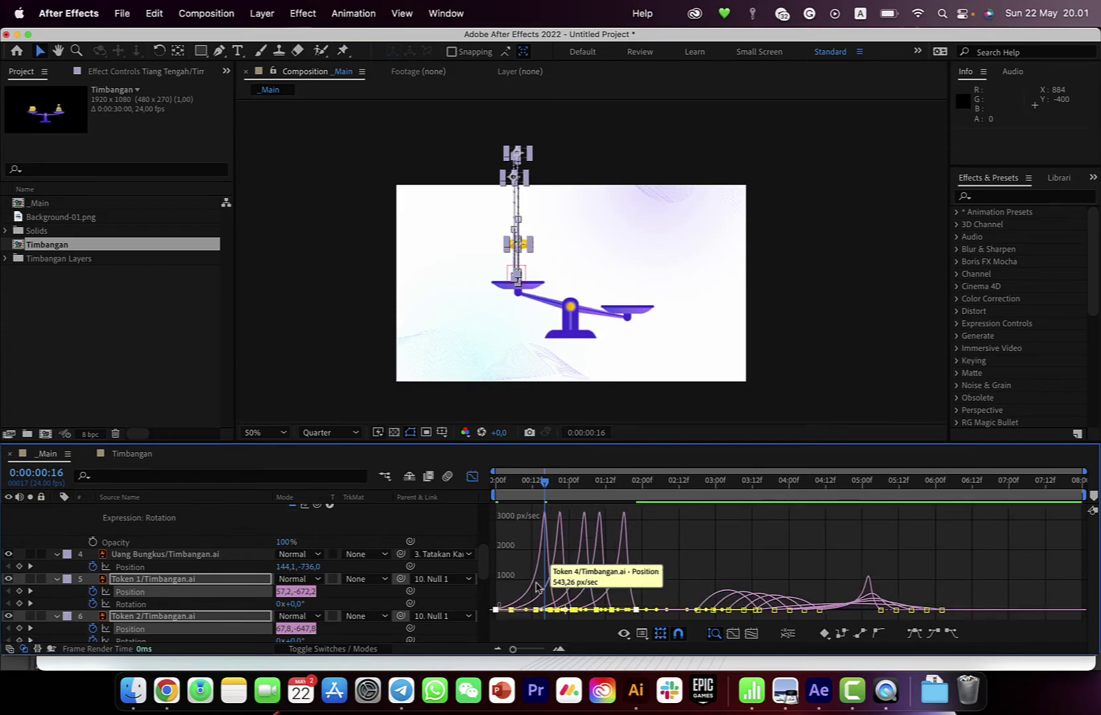
left_click(504, 482)
key("space")
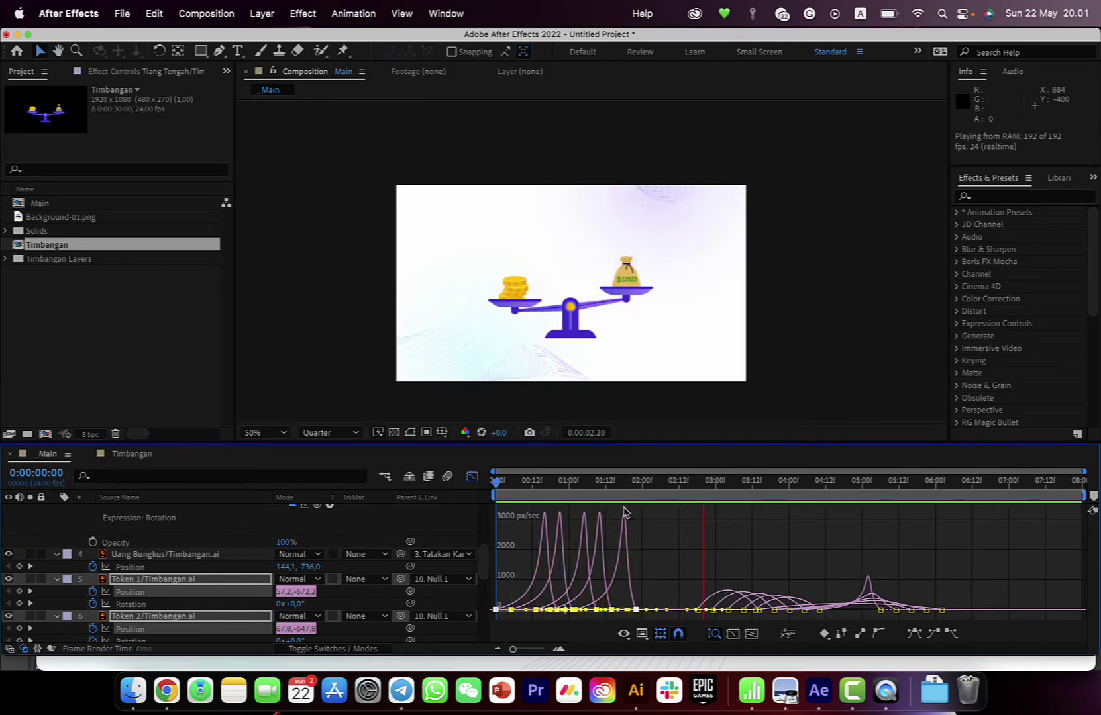
Step: Lengthen the outgoing speed influence of Uang Bungkus's first Position keyframe and leave the Graph Editor at the start of the timeline
left_click(629, 292)
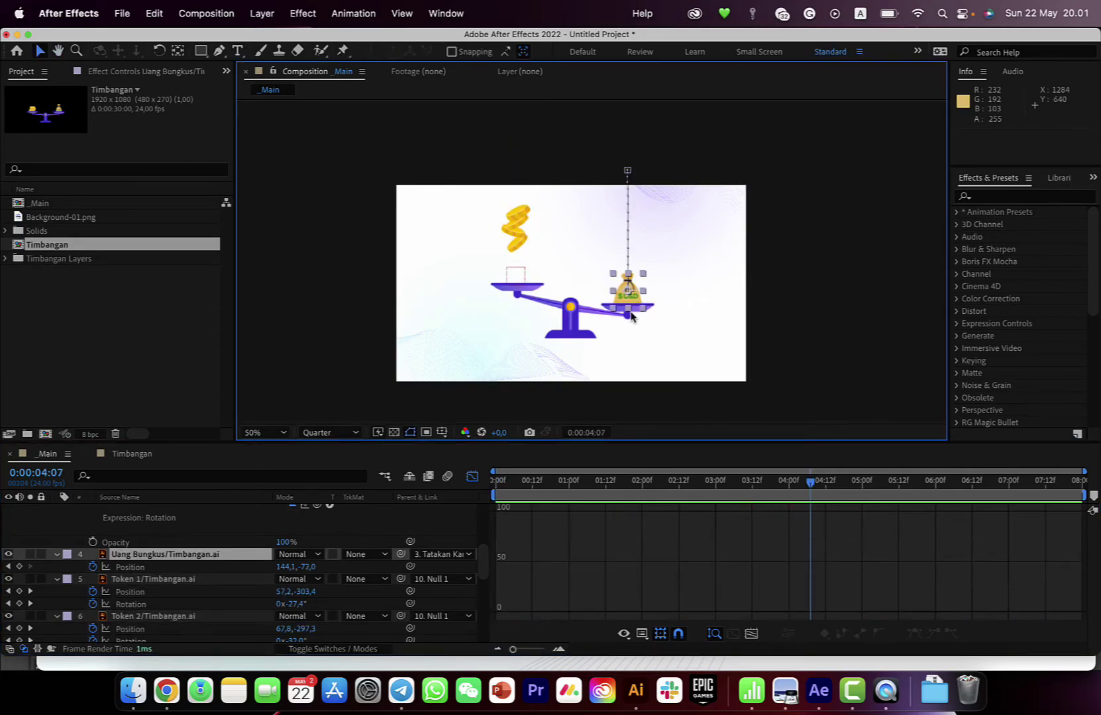
left_click(128, 568)
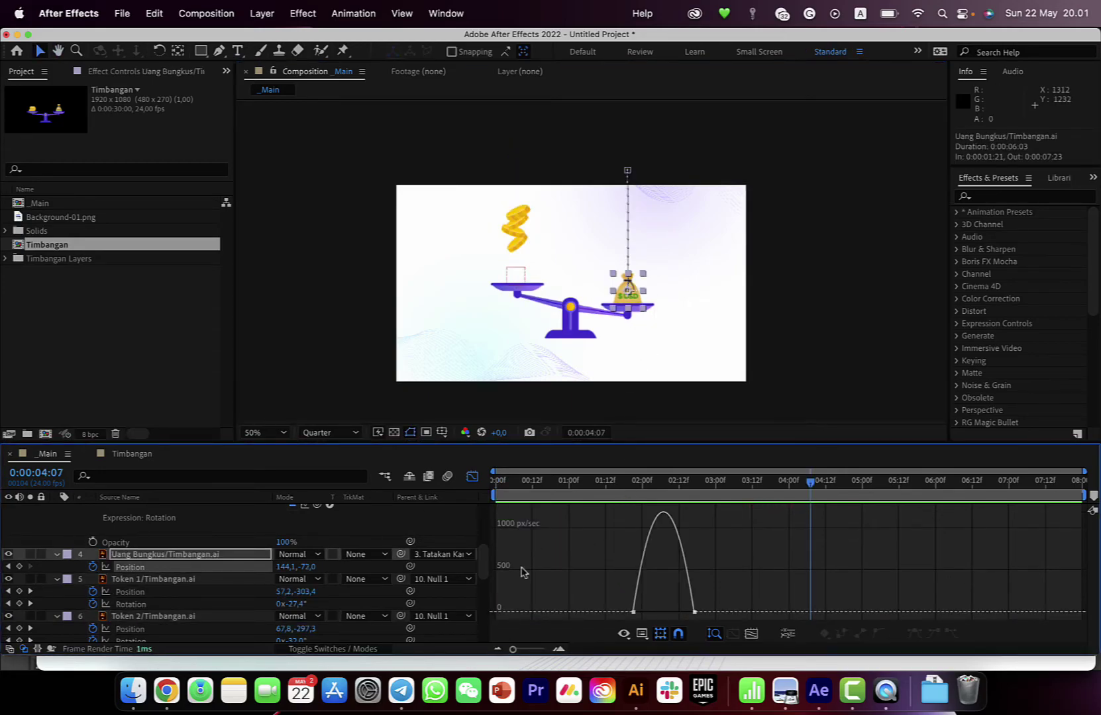
left_click_drag(630, 617, 665, 612)
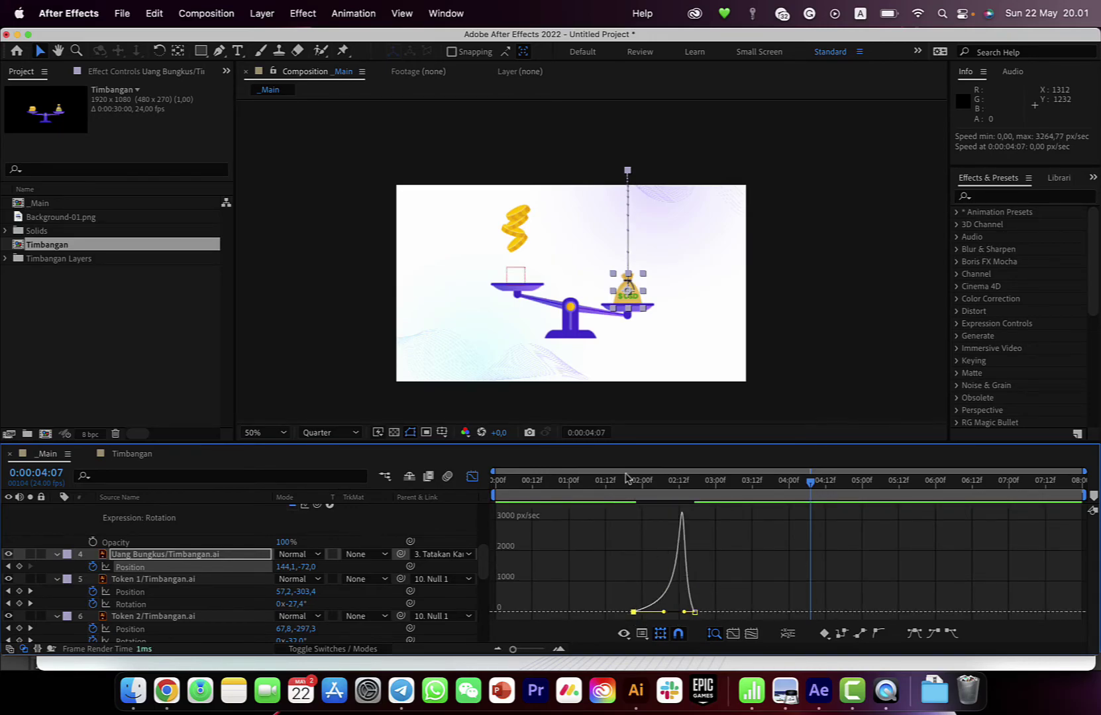
left_click_drag(627, 483, 470, 519)
left_click(471, 477)
left_click(555, 521)
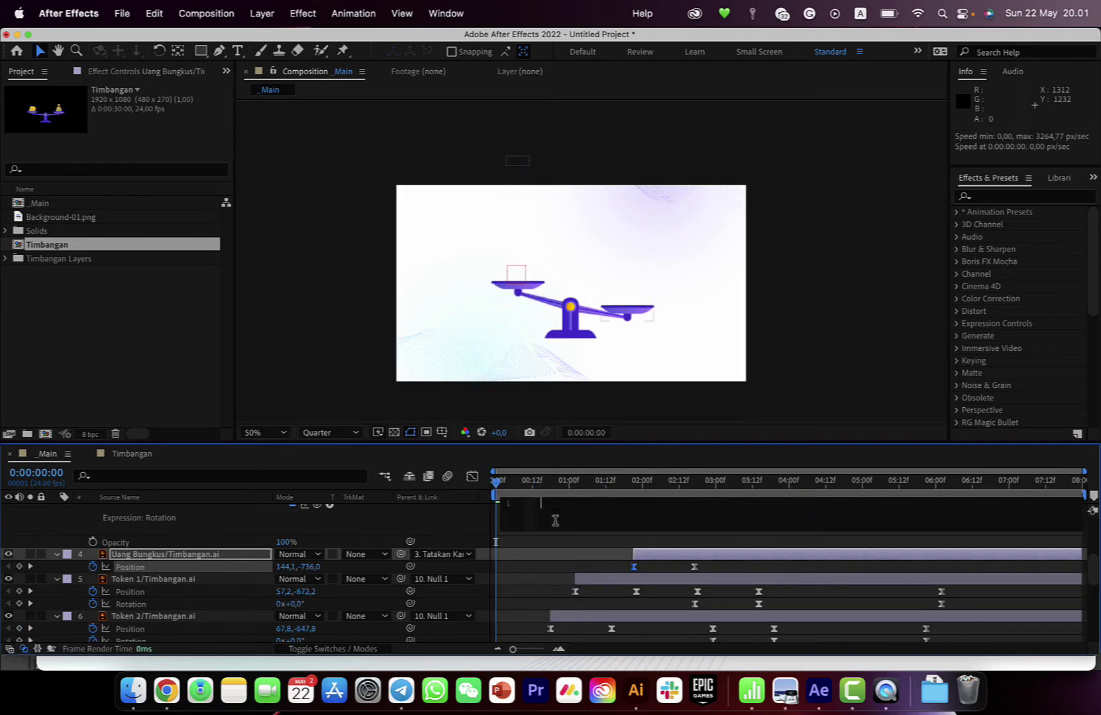
type("thisComp.layer(\"Tiang Tengah\").transform.rotation*-1")
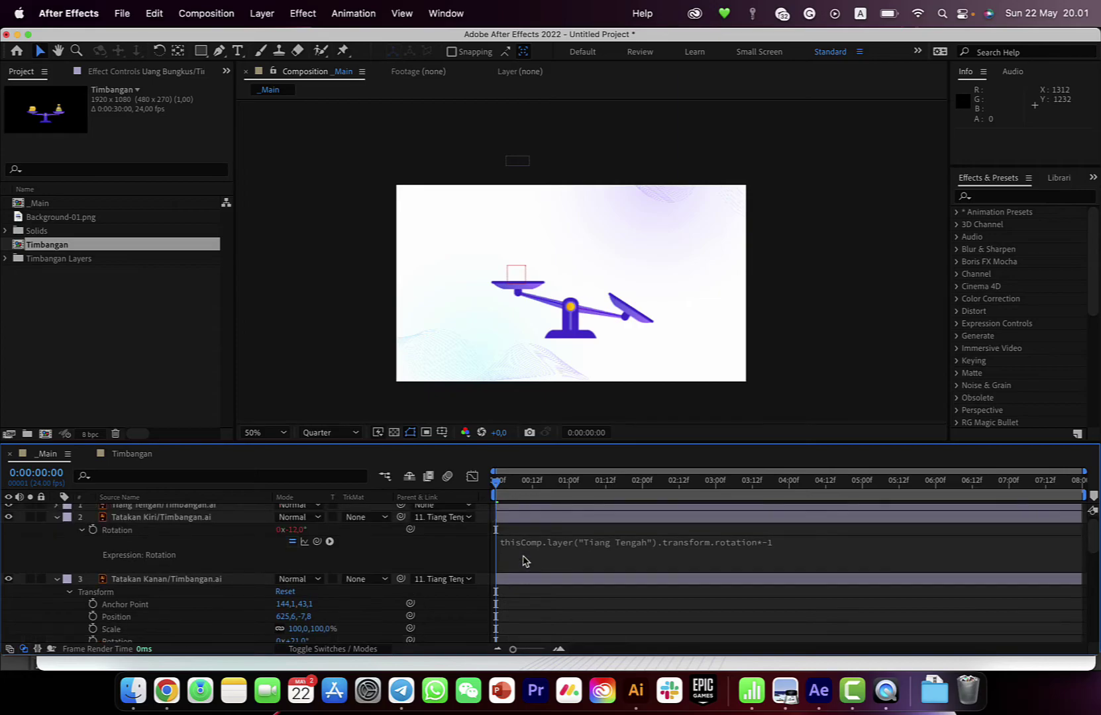
key("super+z")
Step: Play back the composition and scrub around 0:00:03:07 to check the easing of the drops and the coins' rise
key("space")
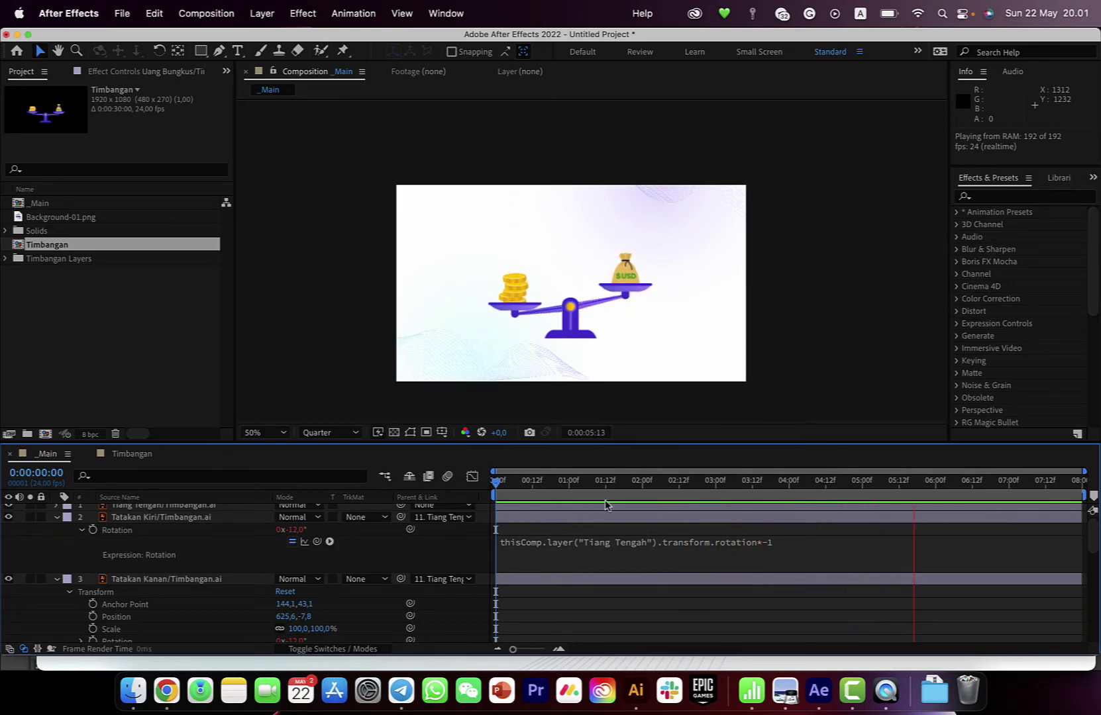
left_click_drag(616, 487, 737, 540)
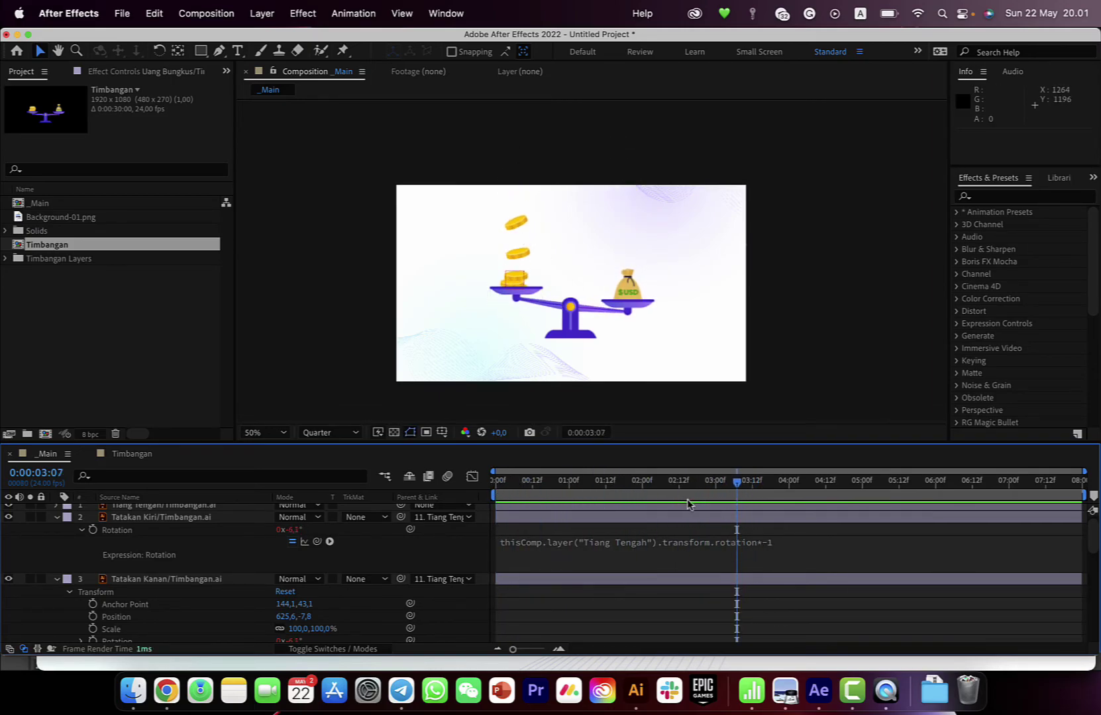
scroll(688, 505, "down", 6)
left_click_drag(723, 492, 682, 537)
key("space")
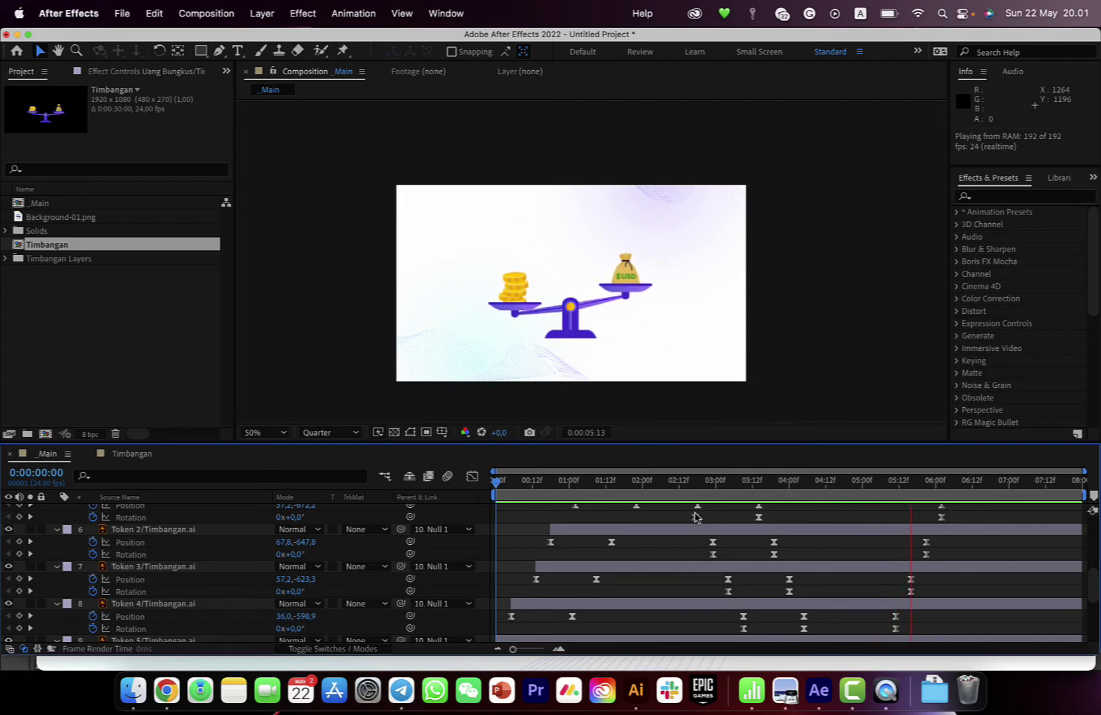
Step: Move Token 1's first Rotation keyframe to 0:00:02:18 to align with its Position keyframe, and set the playhead to 0:00:02:17
left_click(690, 501)
left_click_drag(690, 502, 700, 502)
scroll(714, 571, "up", 5)
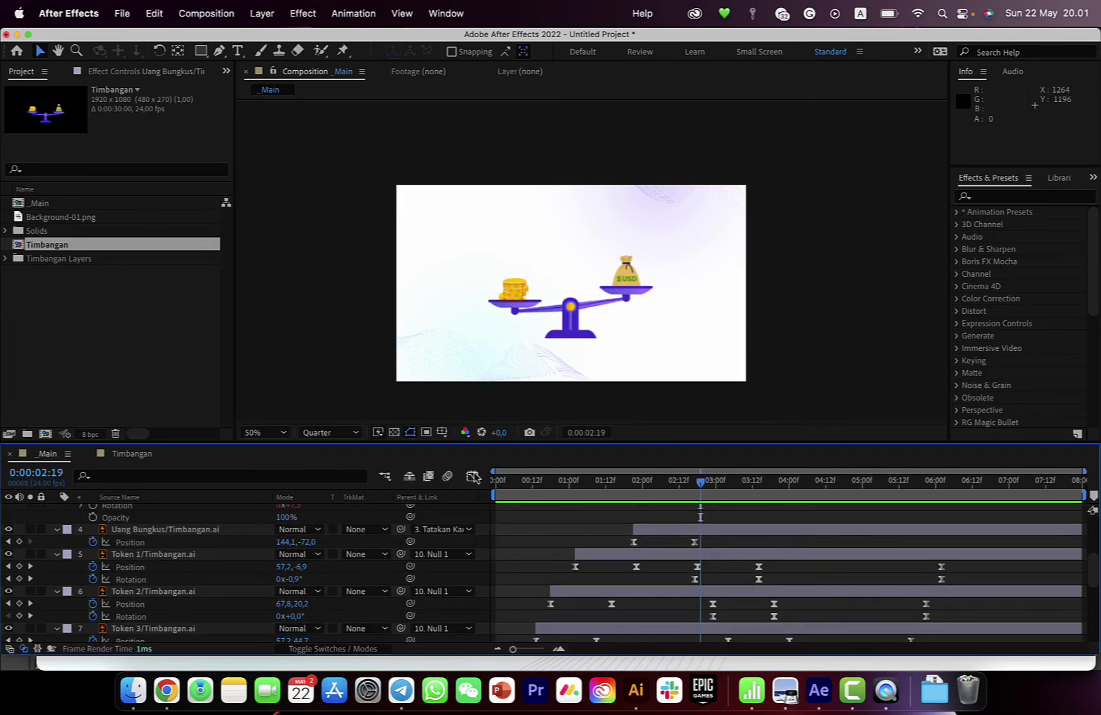
left_click(695, 579)
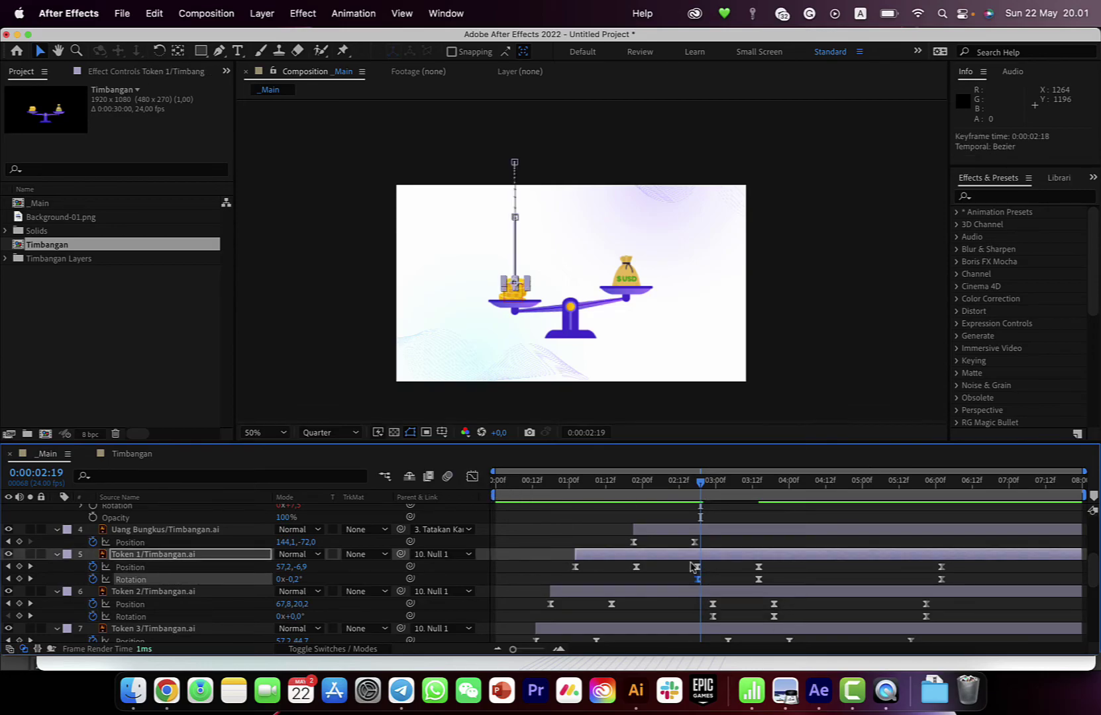
left_click_drag(700, 486, 694, 487)
Step: Select the tokens' Position and Rotation keyframes where their rise starts and try adjusting the speed influence in the Graph Editor
left_click_drag(686, 563, 758, 597)
scroll(758, 595, "up", 5)
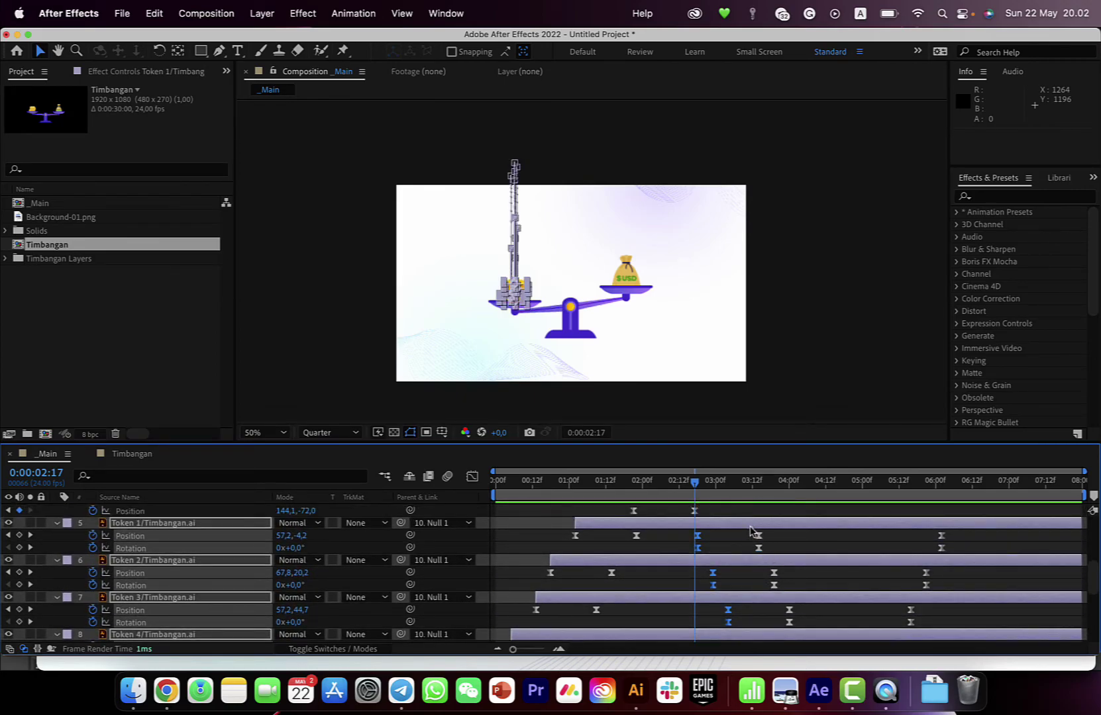
left_click(471, 478)
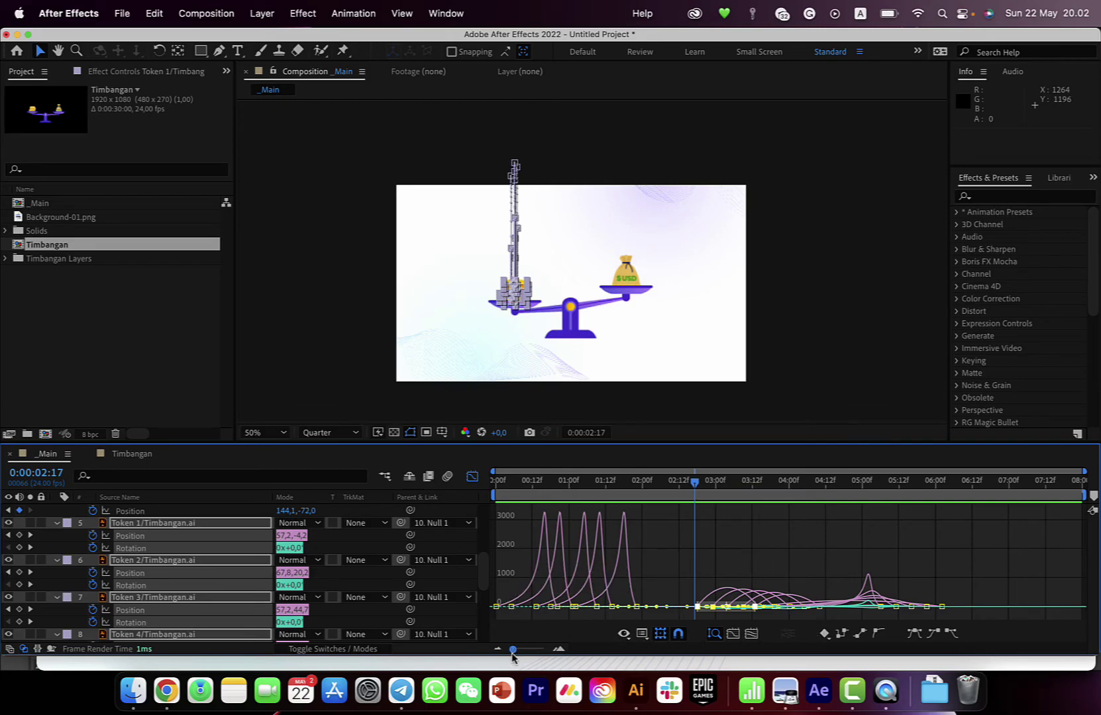
left_click_drag(512, 653, 525, 656)
scroll(776, 566, "right", 5)
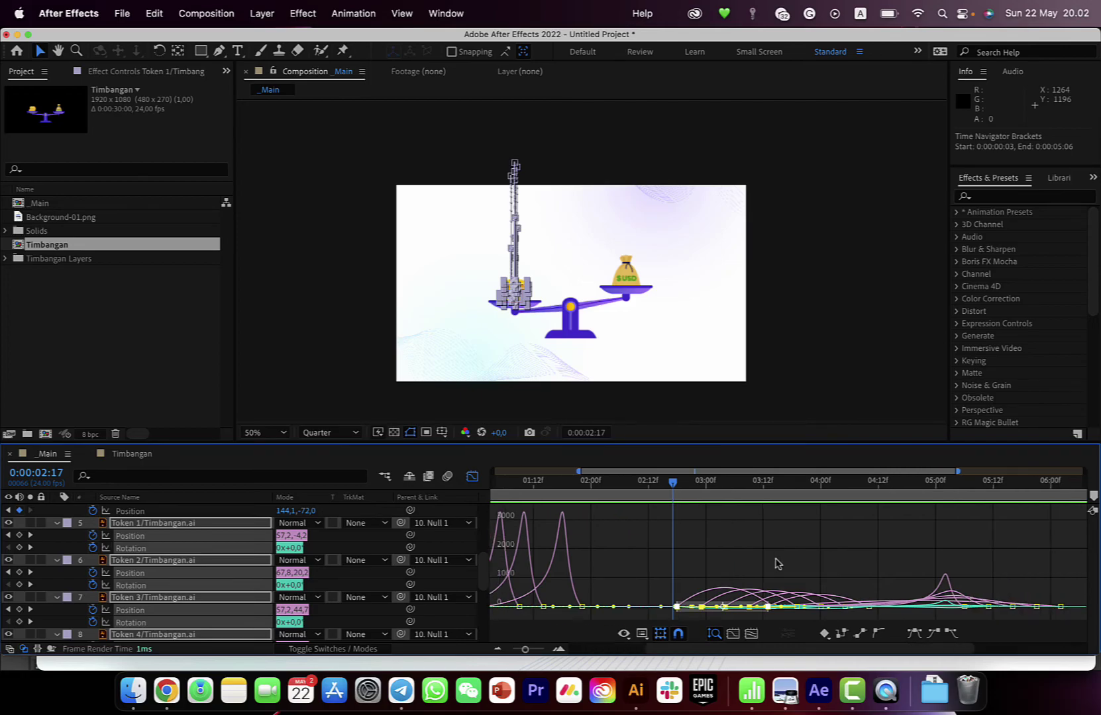
left_click_drag(691, 611, 733, 611)
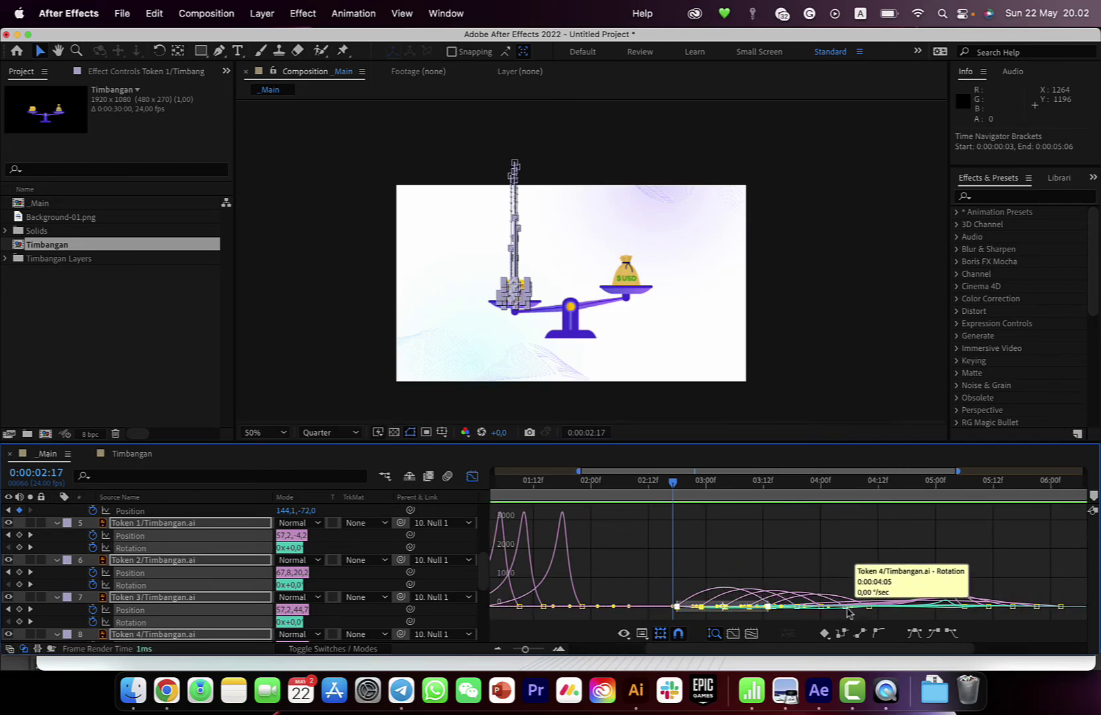
mouse_move(813, 610)
left_mouse_down()
mouse_move(829, 610)
mouse_move(801, 610)
left_mouse_up()
left_click(469, 477)
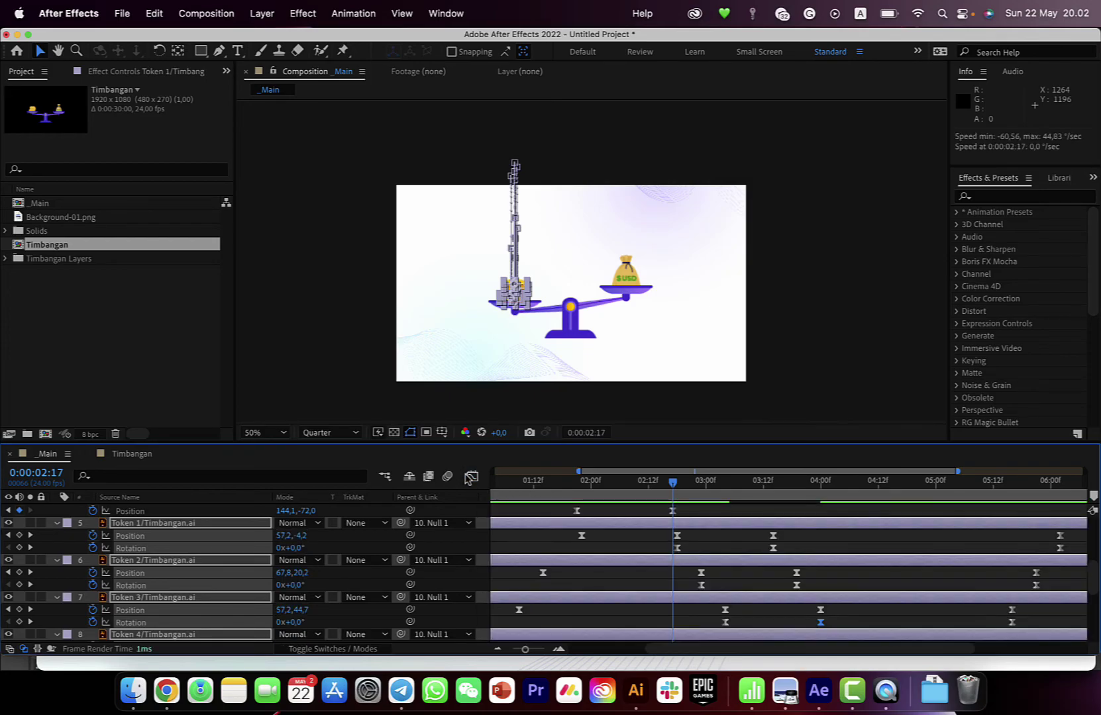
Step: Select the rise-start and raised Position and Rotation keyframes of Tokens 1 to 3 and lengthen their outgoing speed influence in the Graph Editor
left_click_drag(834, 625, 692, 573)
left_click_drag(640, 491, 674, 606)
scroll(673, 605, "up", 1)
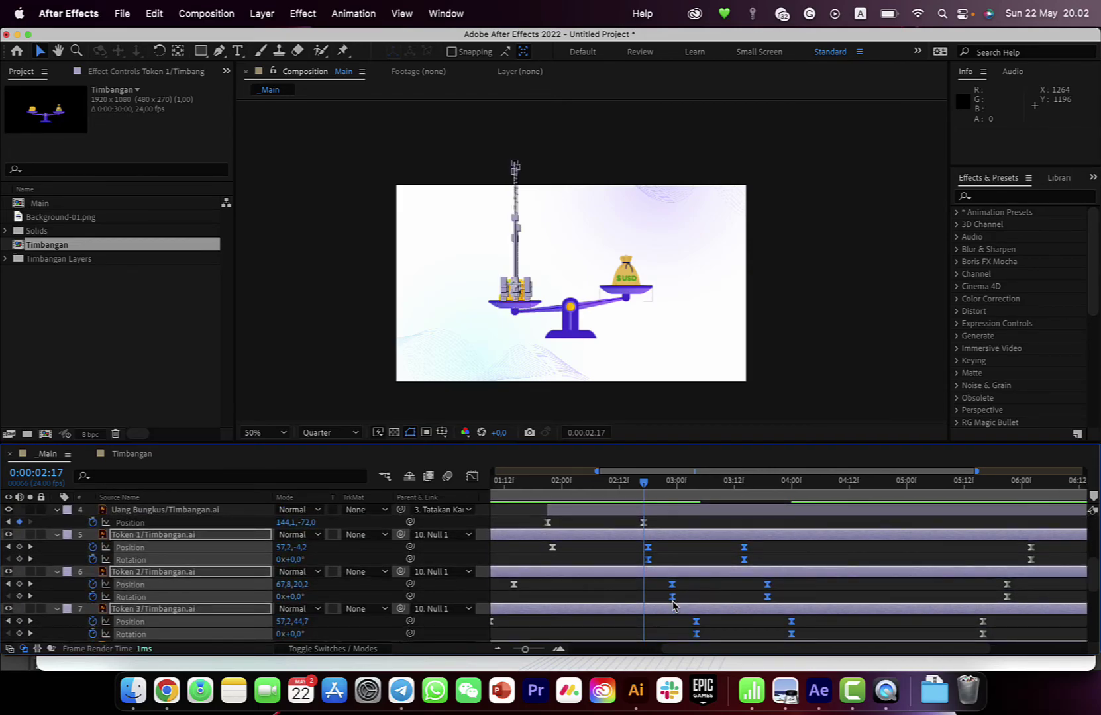
scroll(674, 606, "down", 1)
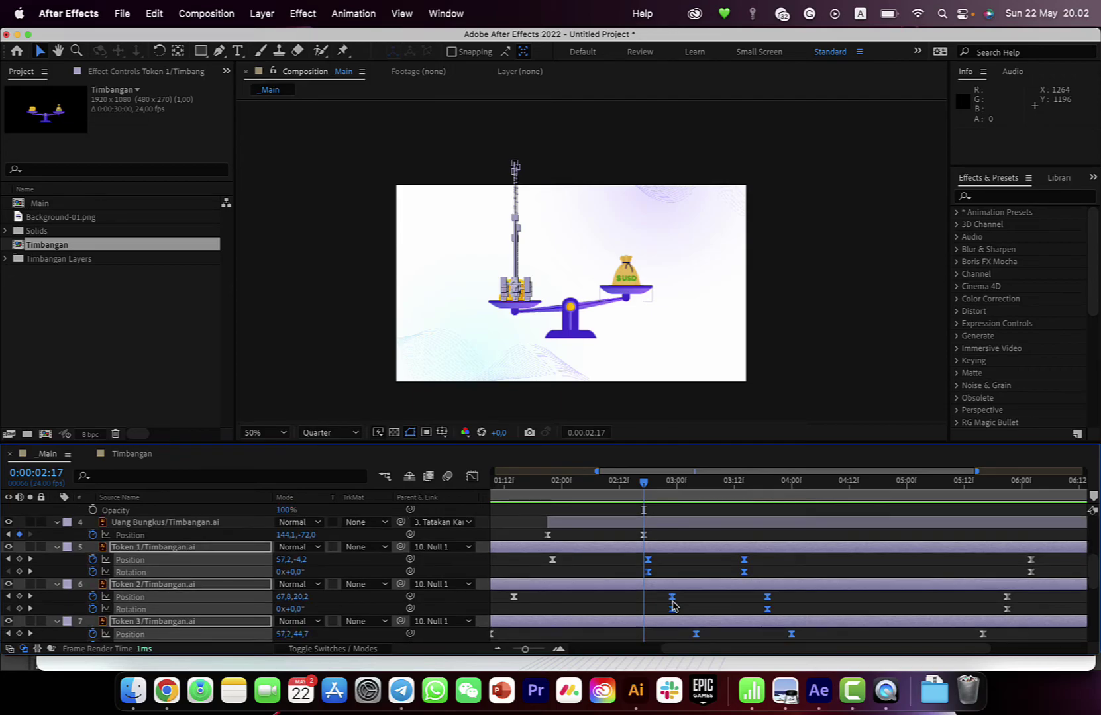
left_click(472, 477)
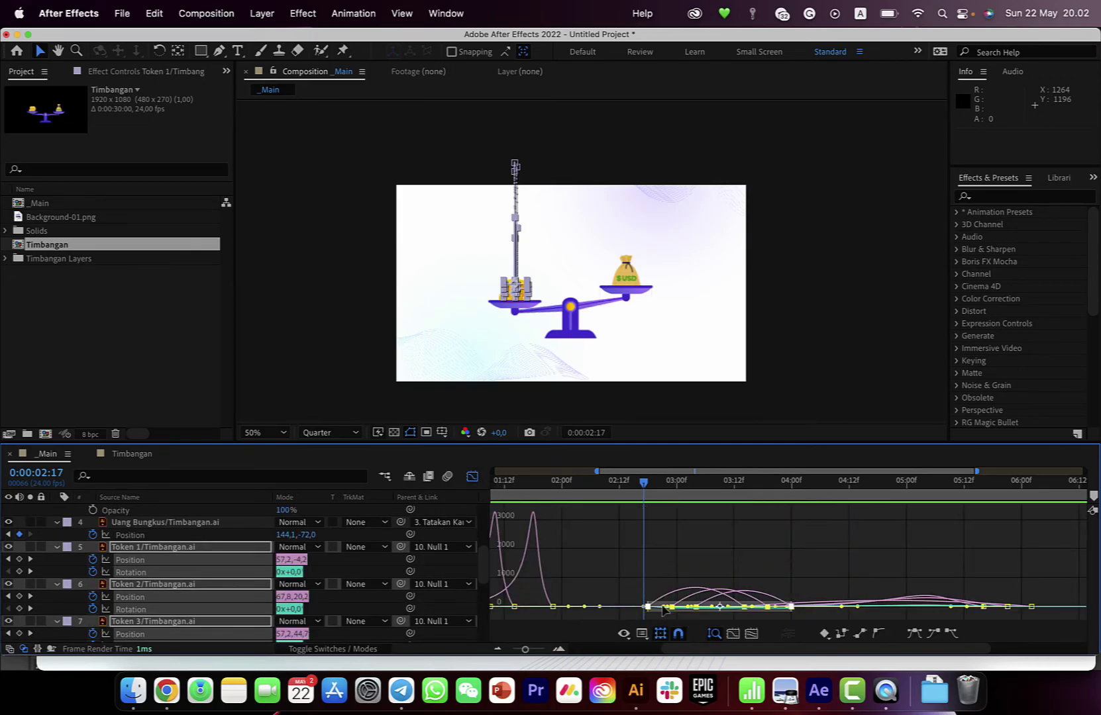
mouse_move(665, 608)
left_mouse_down()
mouse_move(689, 613)
mouse_move(666, 599)
left_mouse_up()
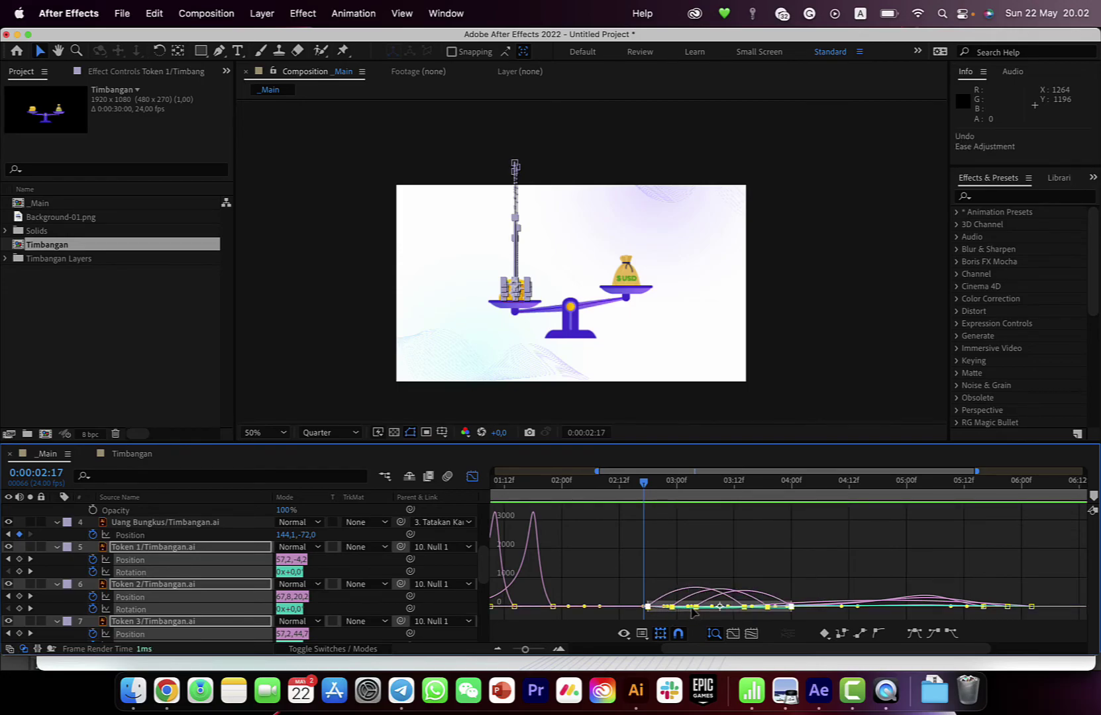
left_click_drag(688, 611, 815, 595)
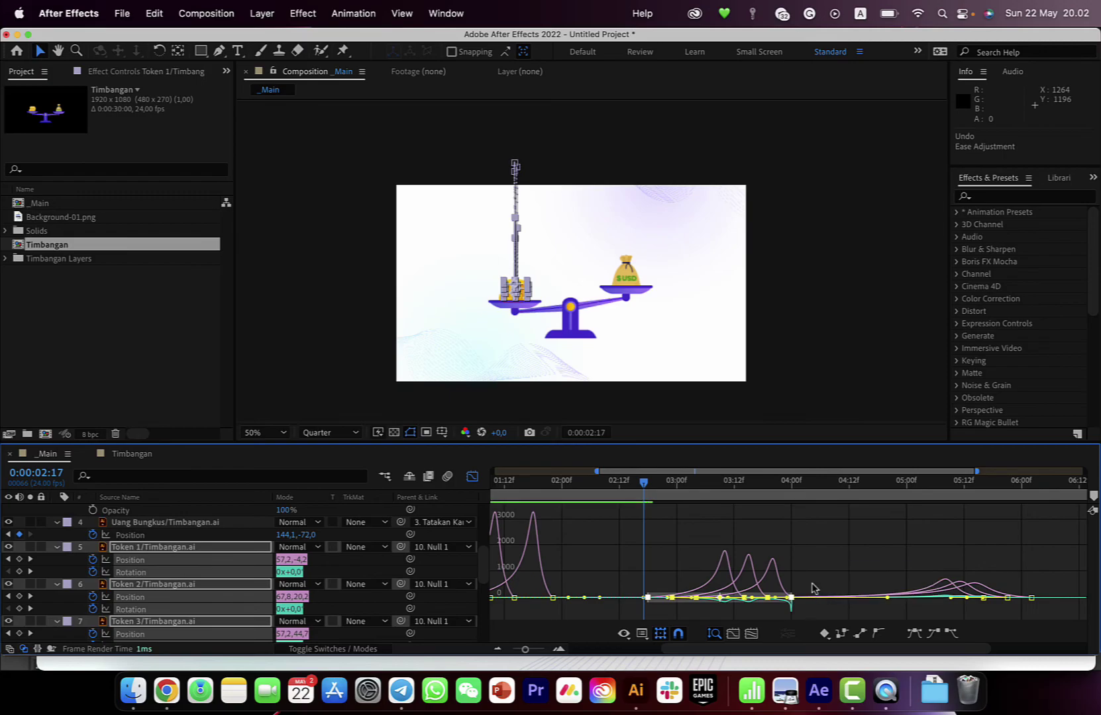
left_click(472, 477)
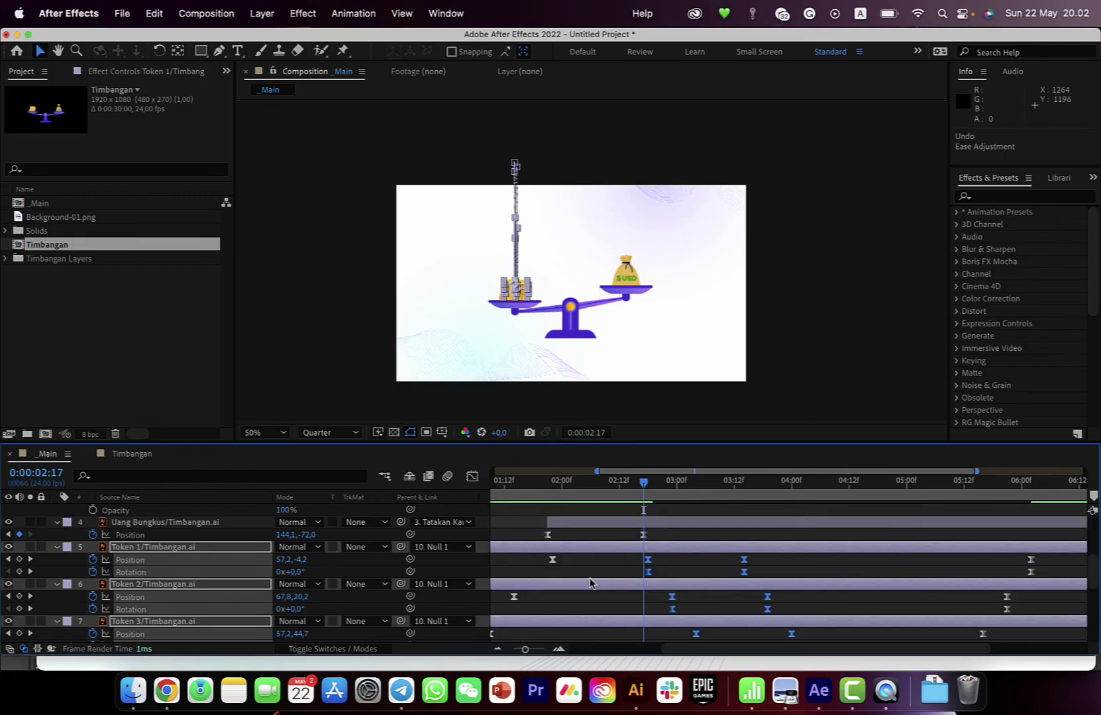
Step: Select the rise-start and raised Position and Rotation keyframes of Tokens 4 and 5 and lengthen their outgoing speed influence in the Graph Editor
scroll(594, 570, "right", 3)
scroll(594, 569, "down", 6)
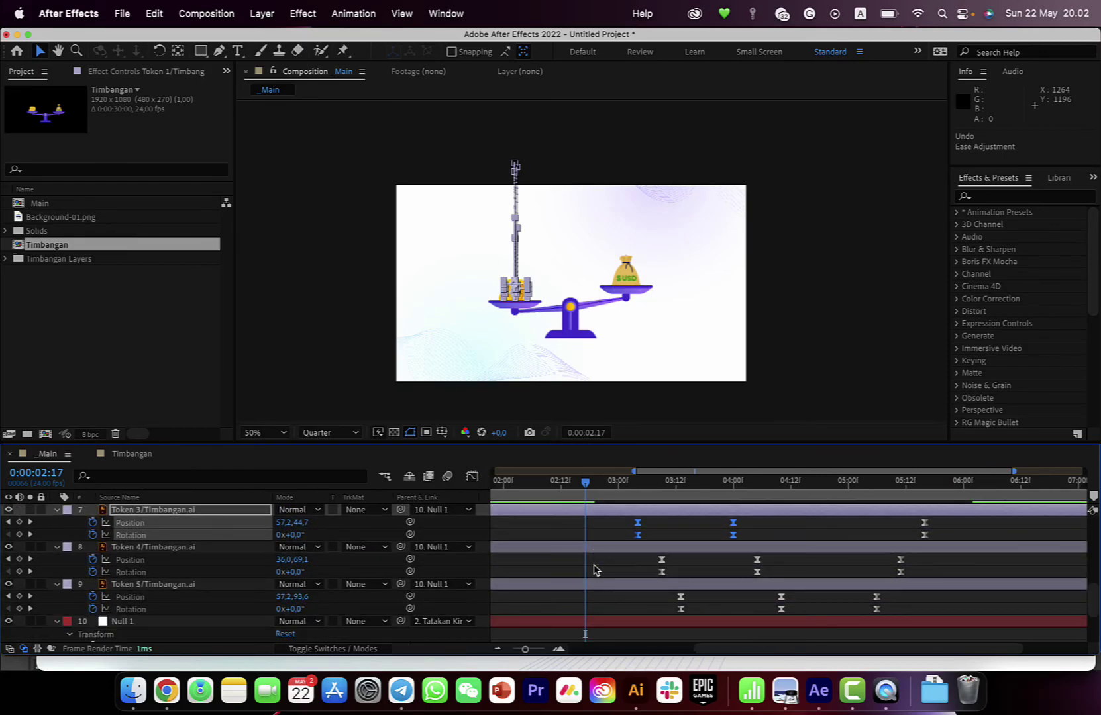
left_click_drag(634, 538, 792, 593)
scroll(761, 586, "down", 3)
scroll(762, 586, "right", 2)
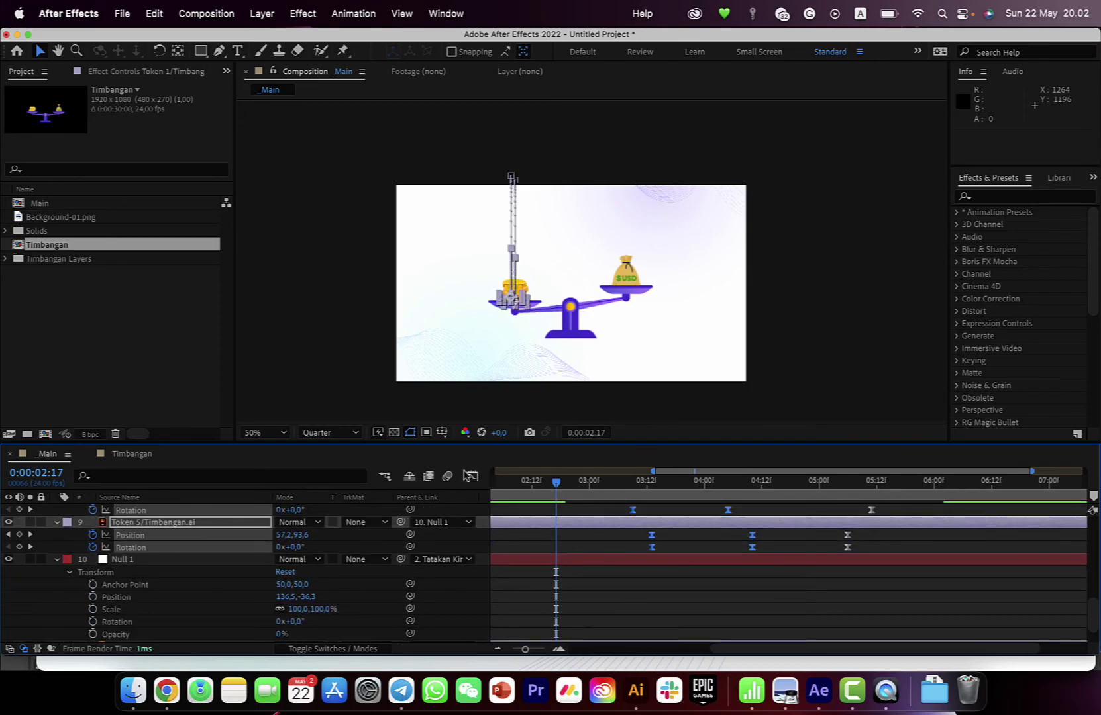
left_click(471, 477)
left_click_drag(672, 601, 710, 602)
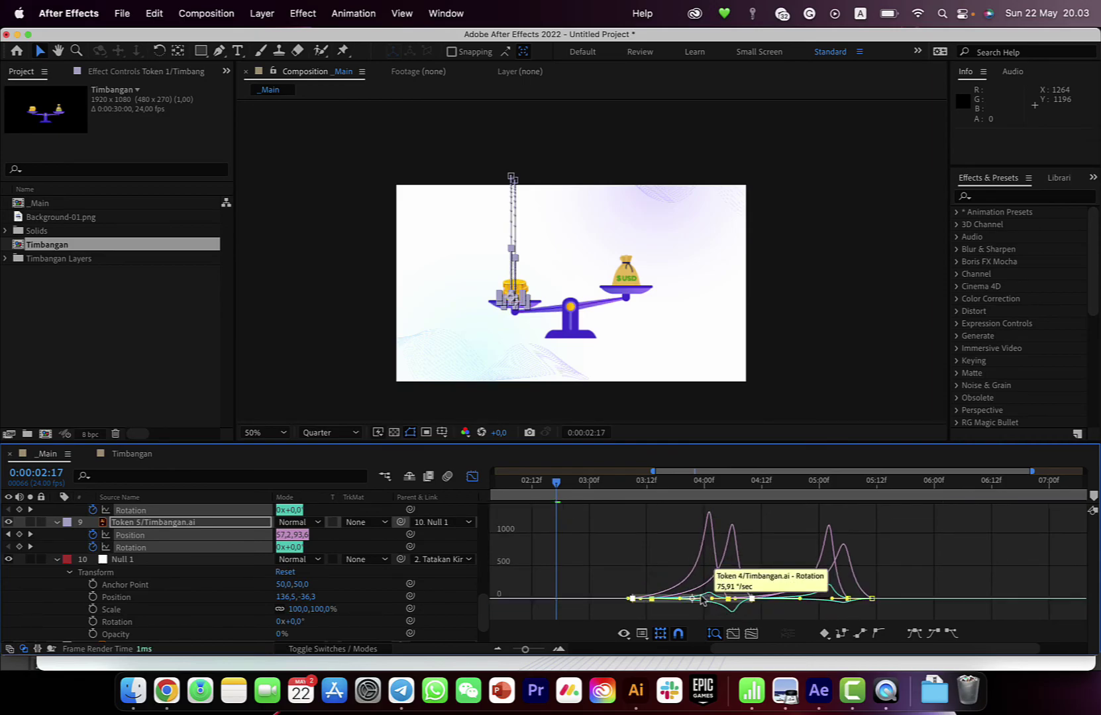
left_click(472, 477)
left_click(619, 547)
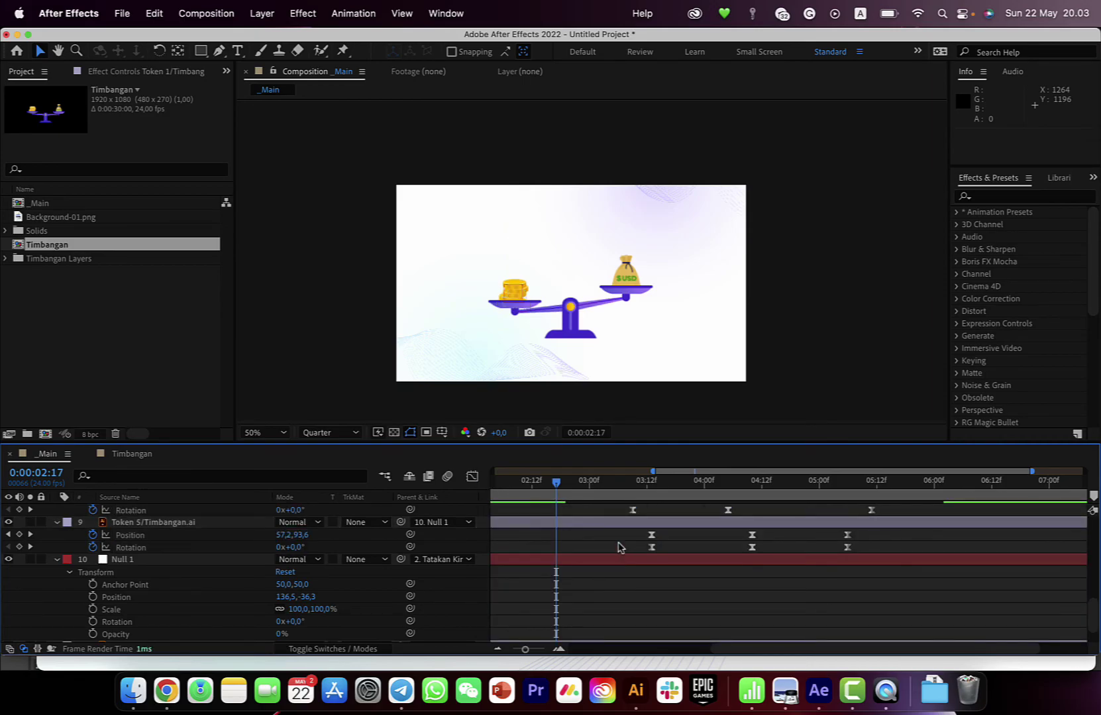
Step: Play back the whole composition to check the easing and timing of the coins' rise and return
key("minus")
scroll(626, 539, "up", 3)
key("space")
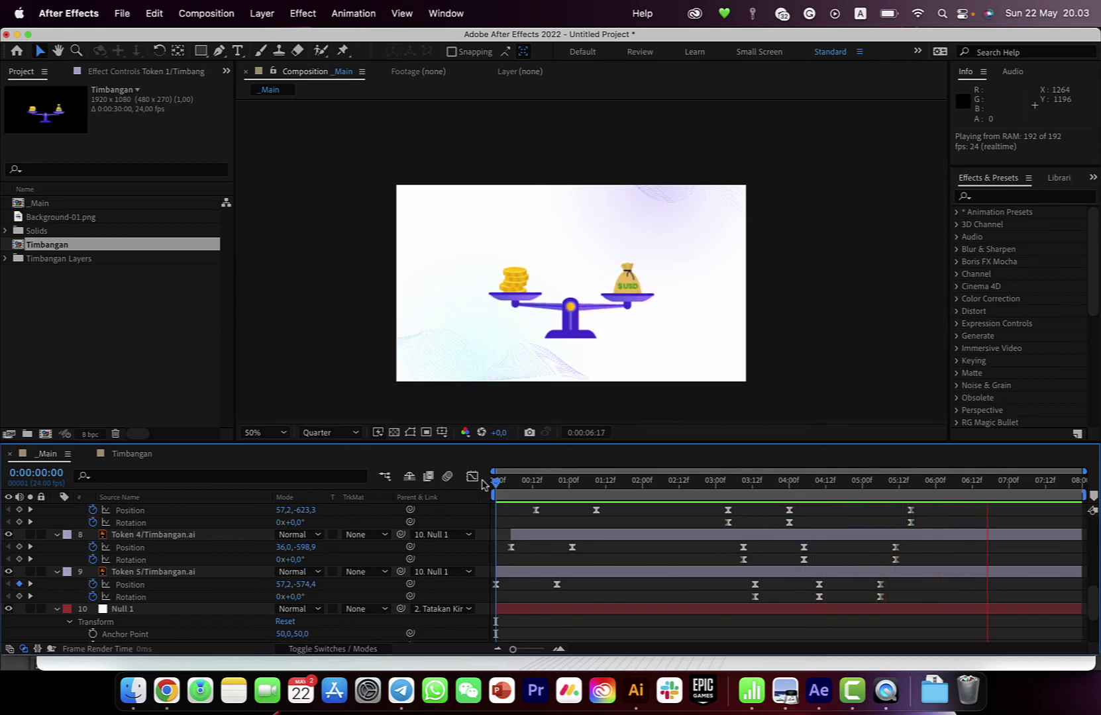
key("space")
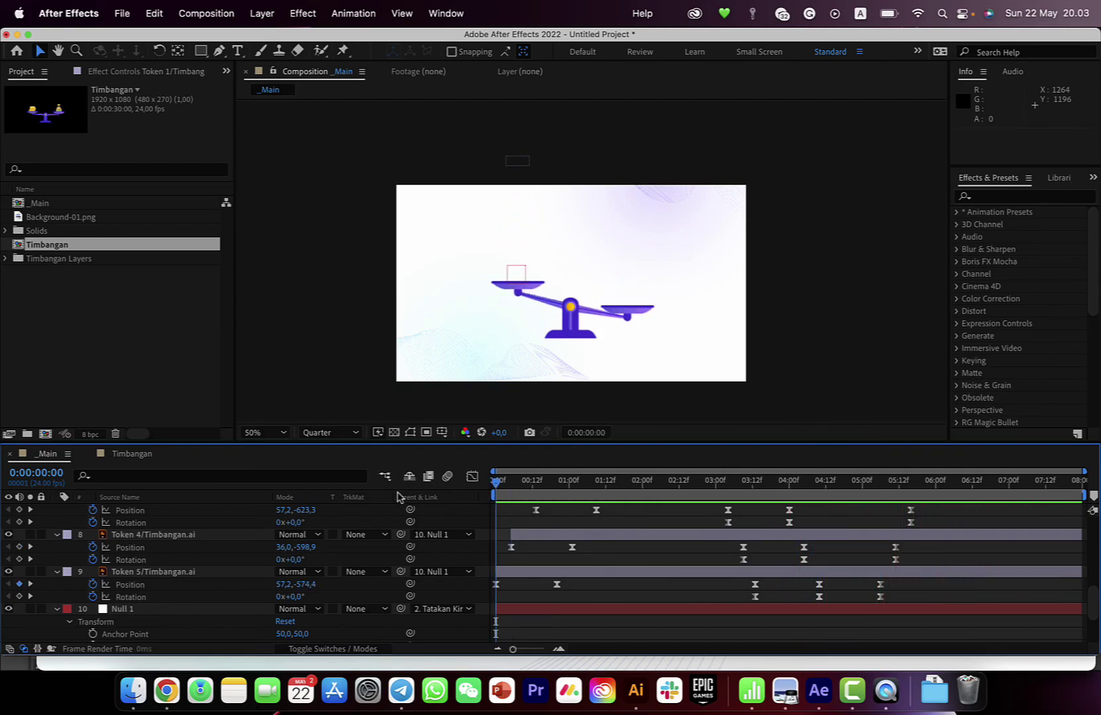
key("space")
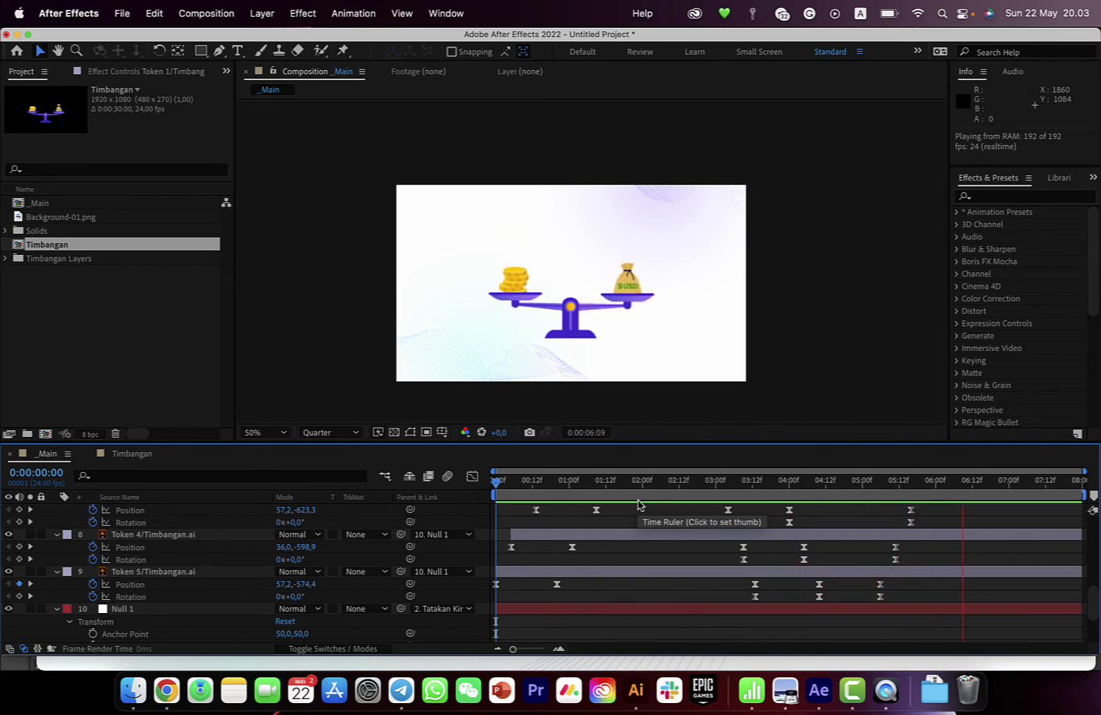
left_click_drag(677, 493, 944, 543)
key("space")
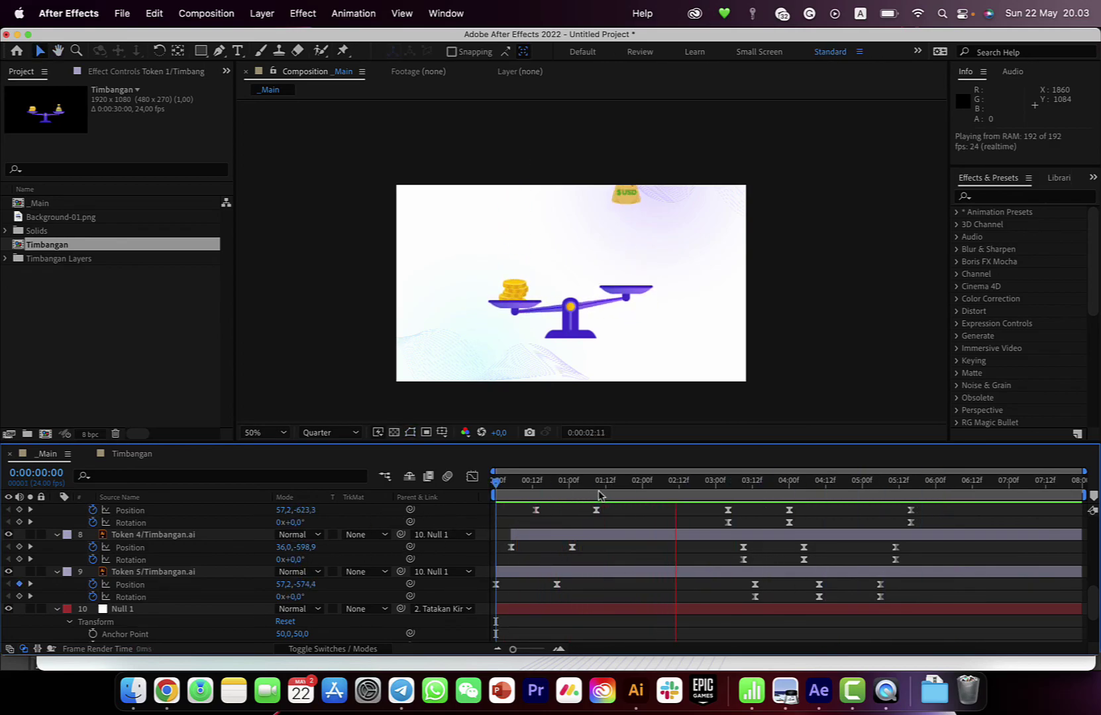
Step: With the playhead at 0:00:02:19, shift all tokens' rise-start and raised keyframes earlier together, placing Token 5's raised keyframes at 0:00:04:04
left_click_drag(720, 482, 701, 500)
scroll(720, 536, "up", 6)
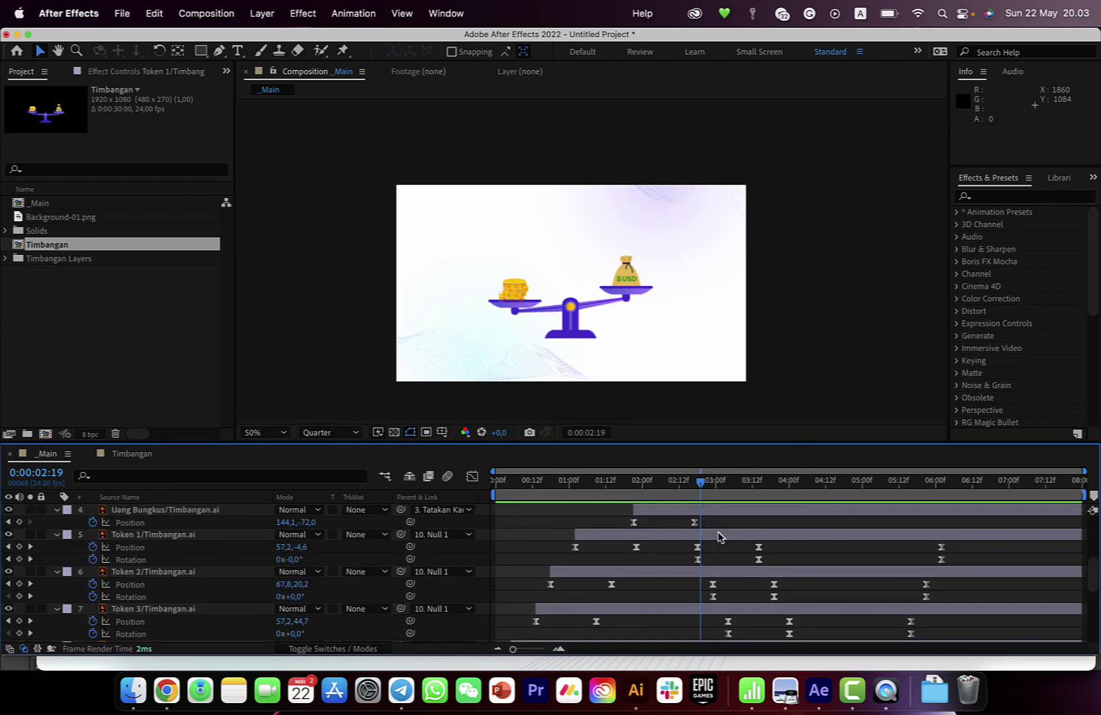
left_click_drag(690, 545, 810, 512)
scroll(807, 511, "up", 3)
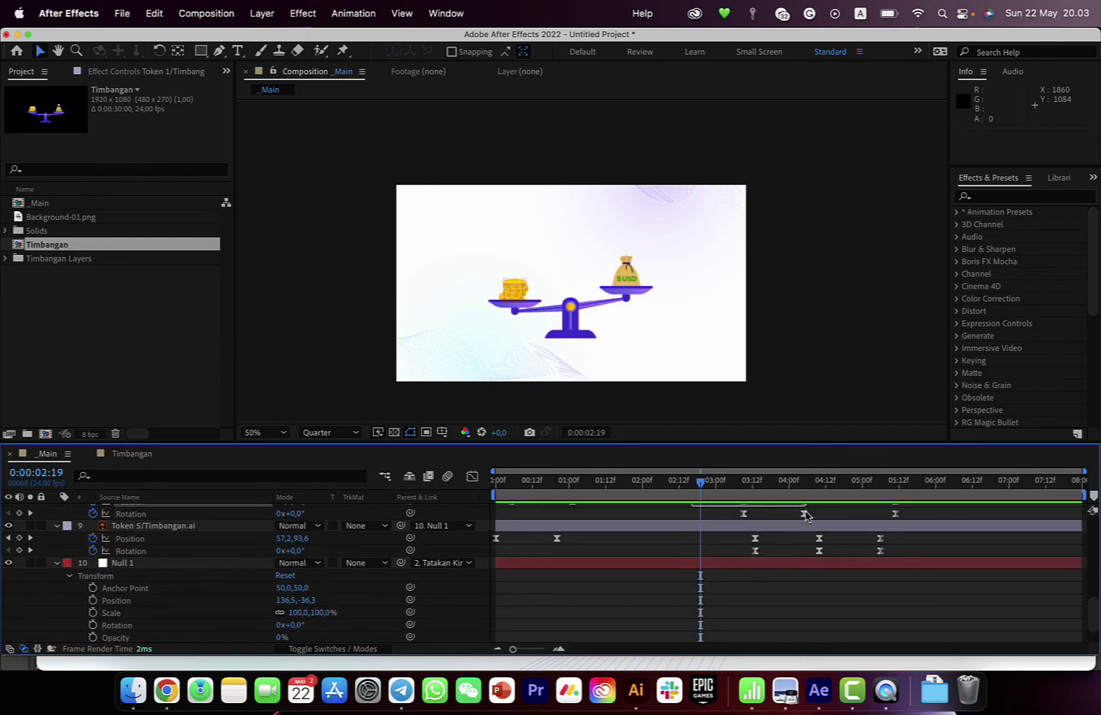
scroll(807, 516, "up", 5)
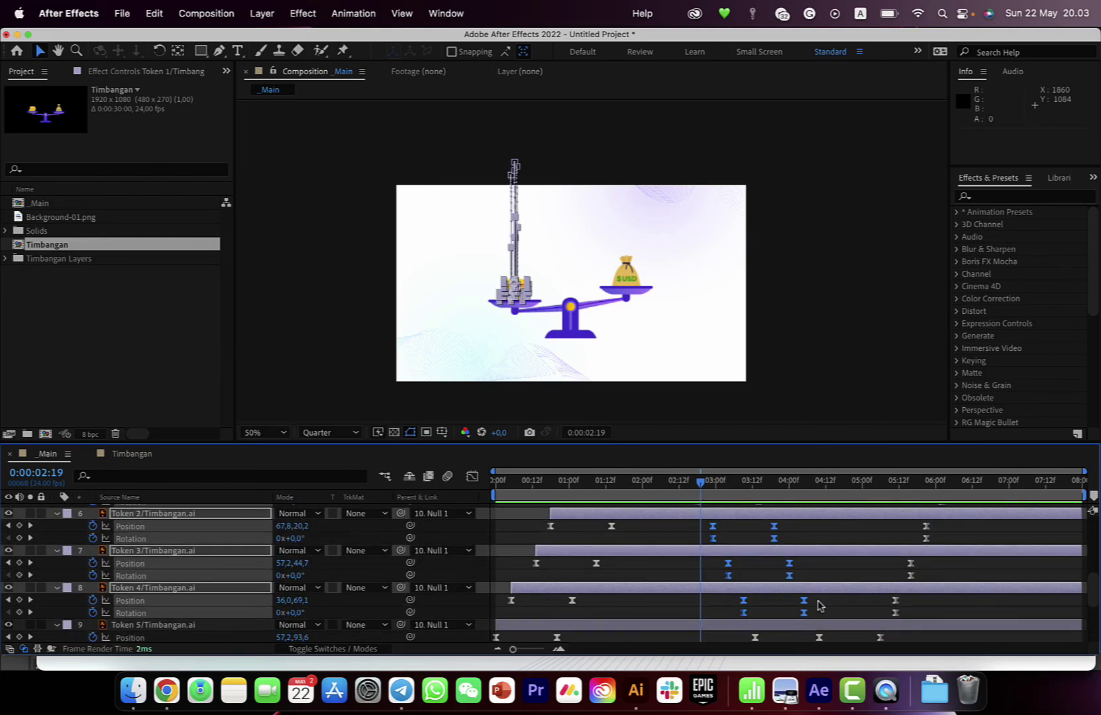
scroll(808, 603, "down", 3)
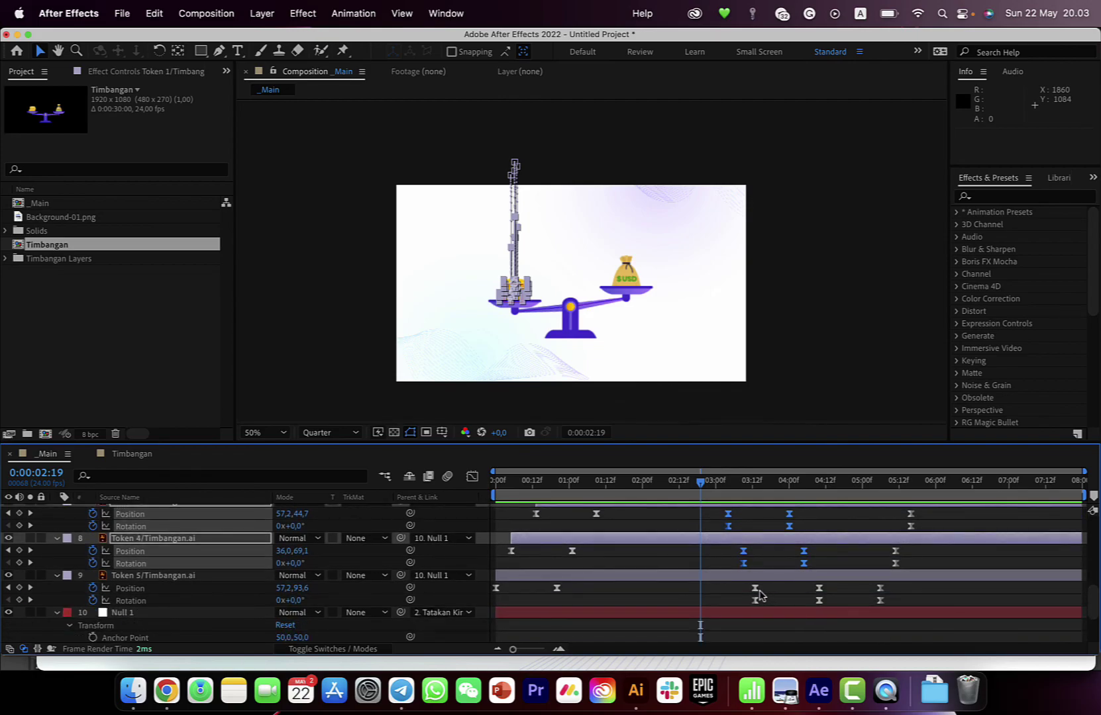
left_click_drag(740, 590, 801, 603)
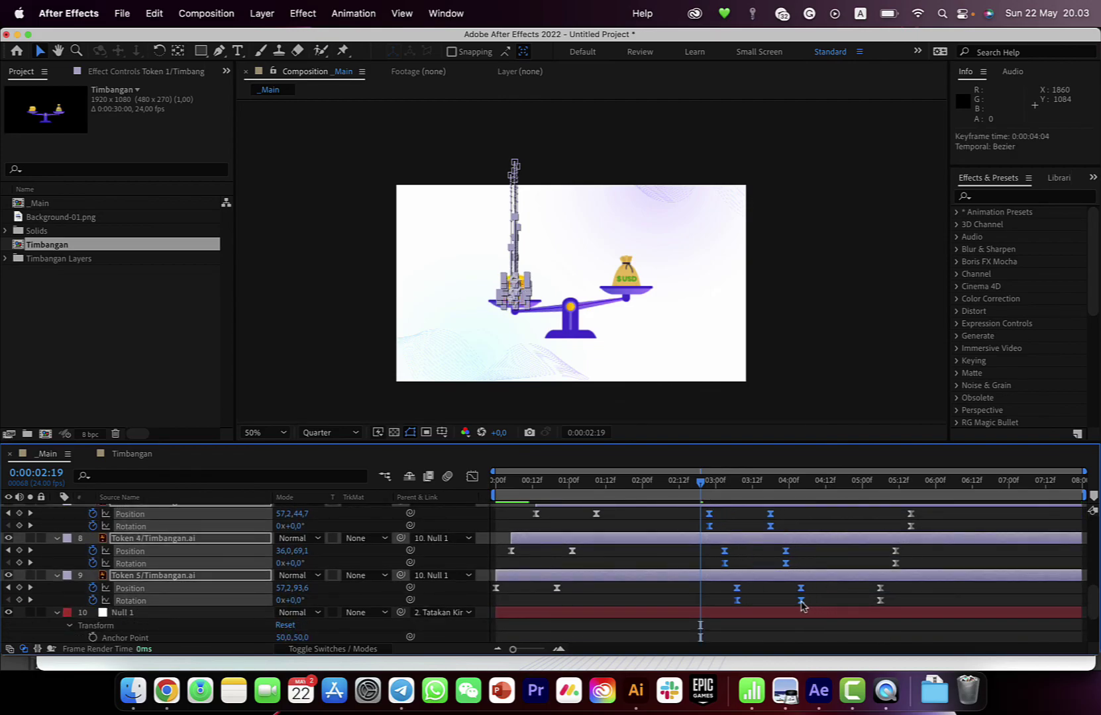
left_click(761, 601)
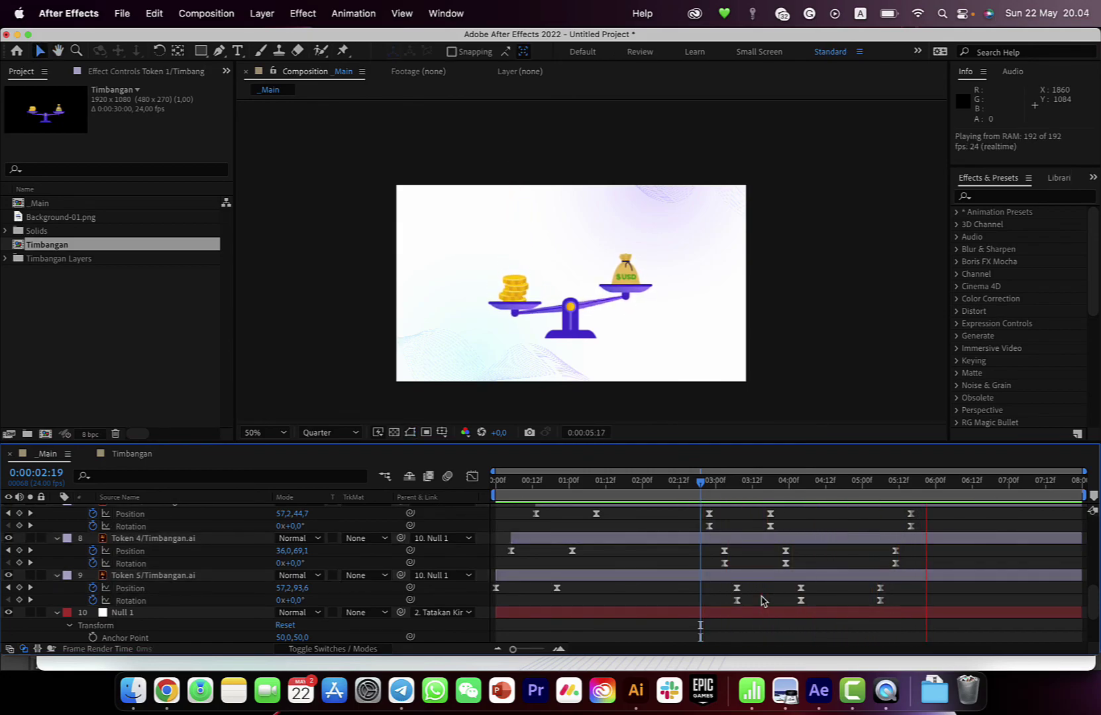
Step: Play back the composition from the start to review the retimed coin rise, and look over the timeline's layers
key("space")
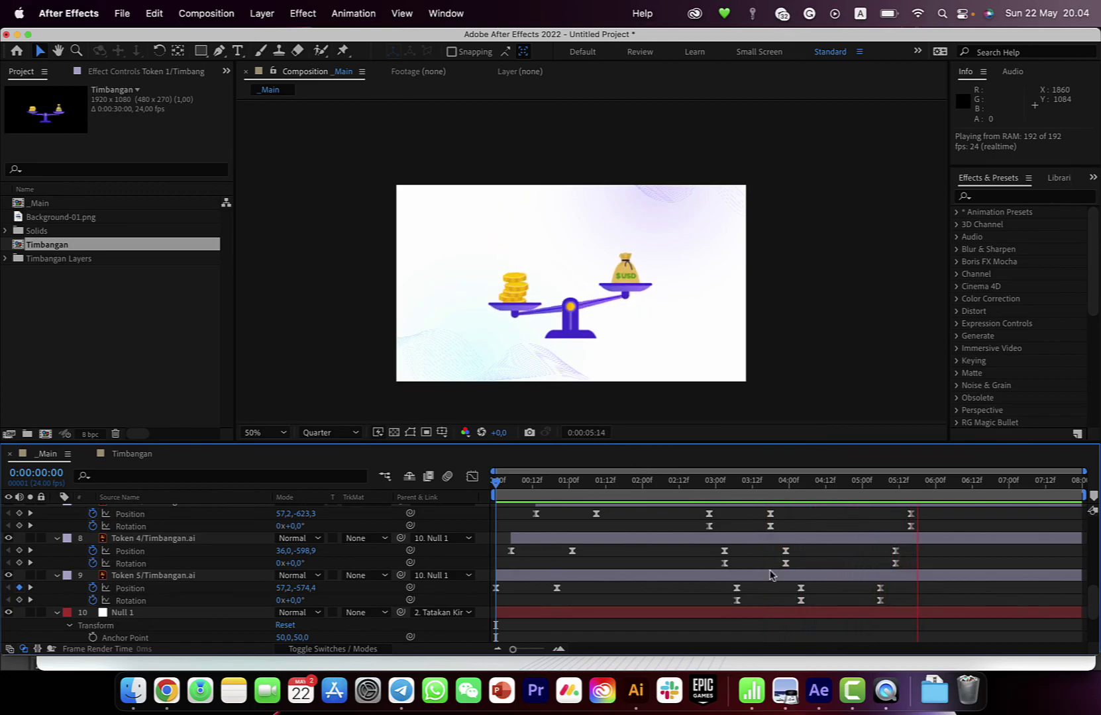
key("space")
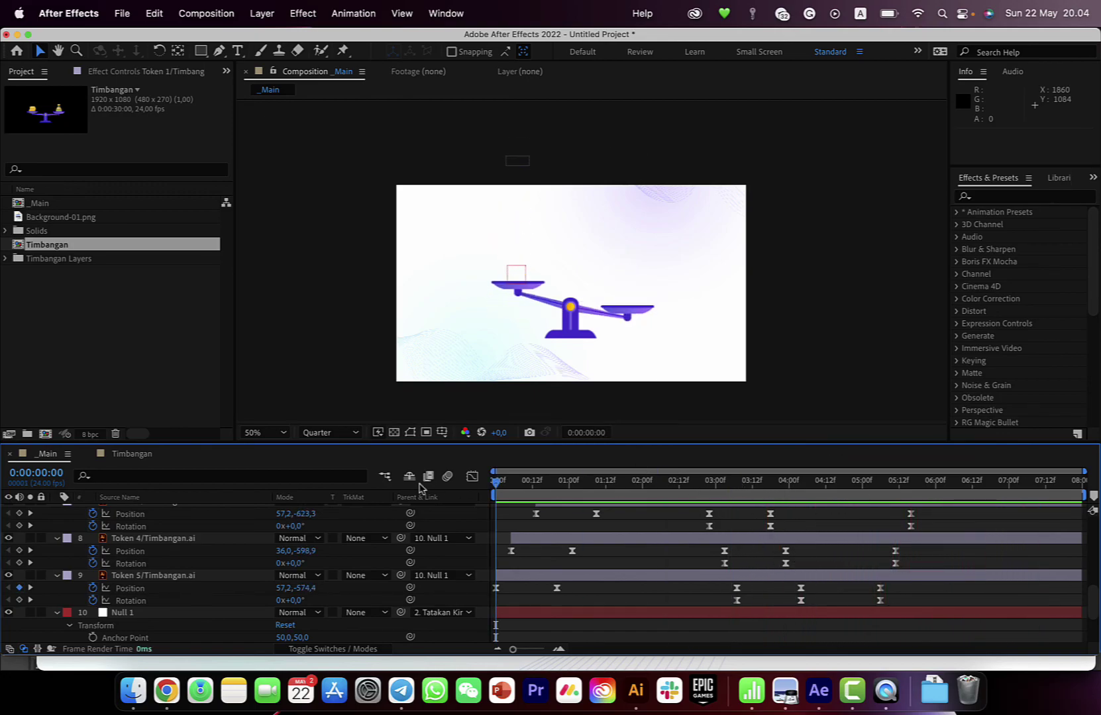
scroll(265, 571, "up", 5)
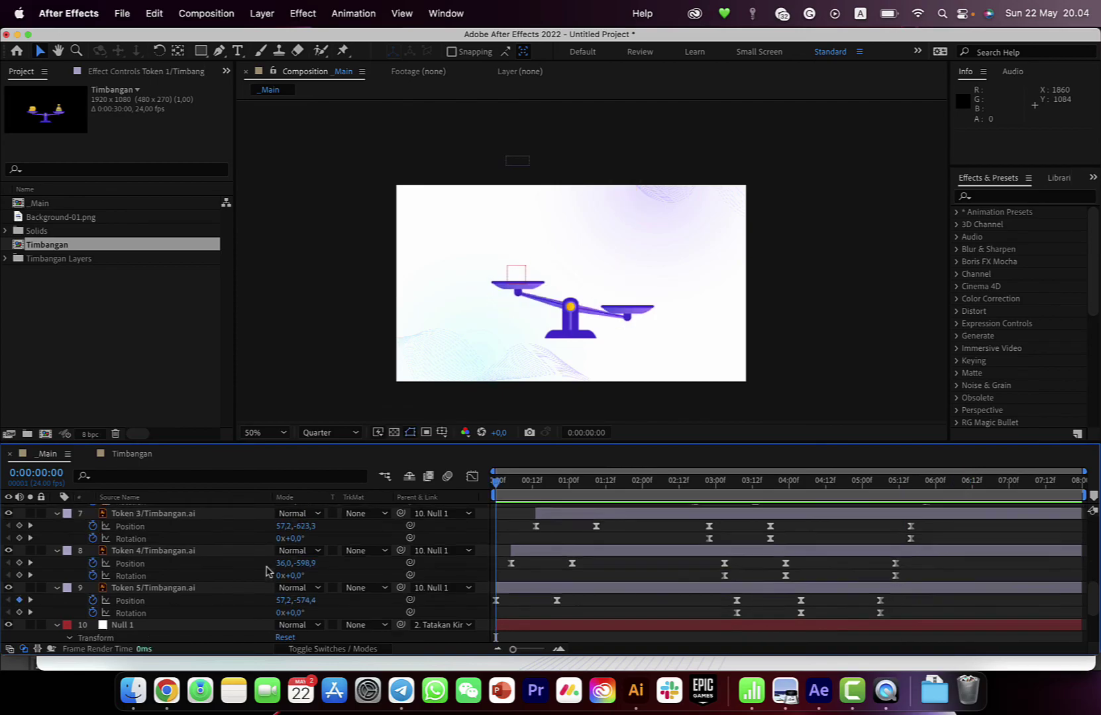
scroll(268, 571, "up", 3)
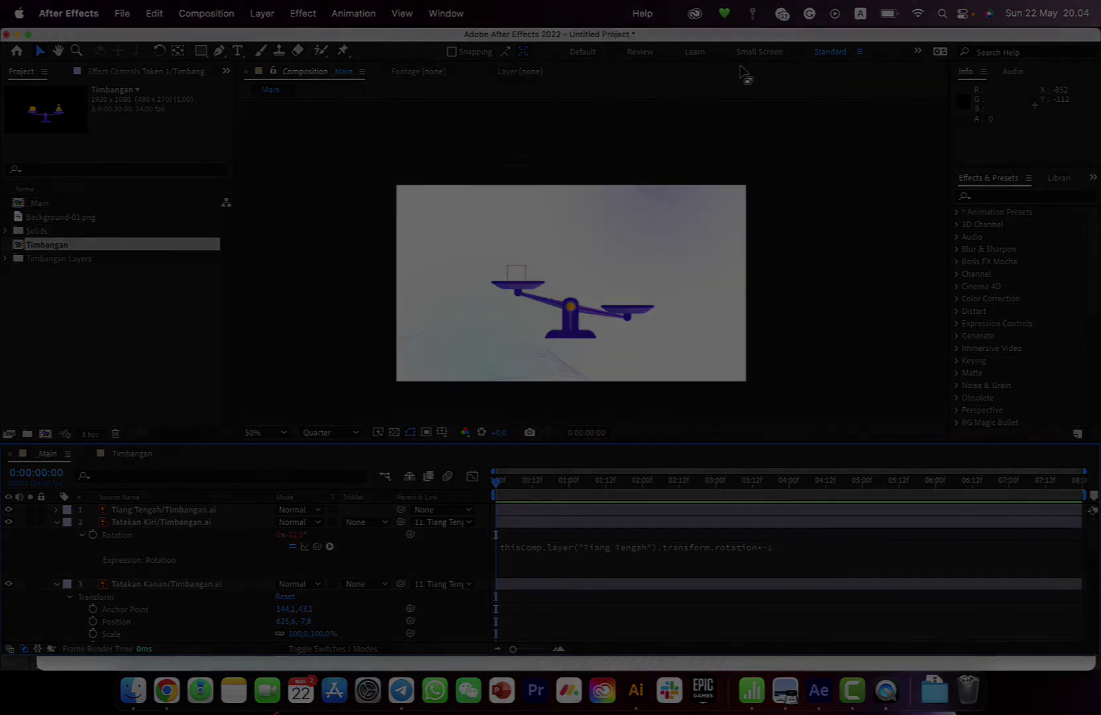